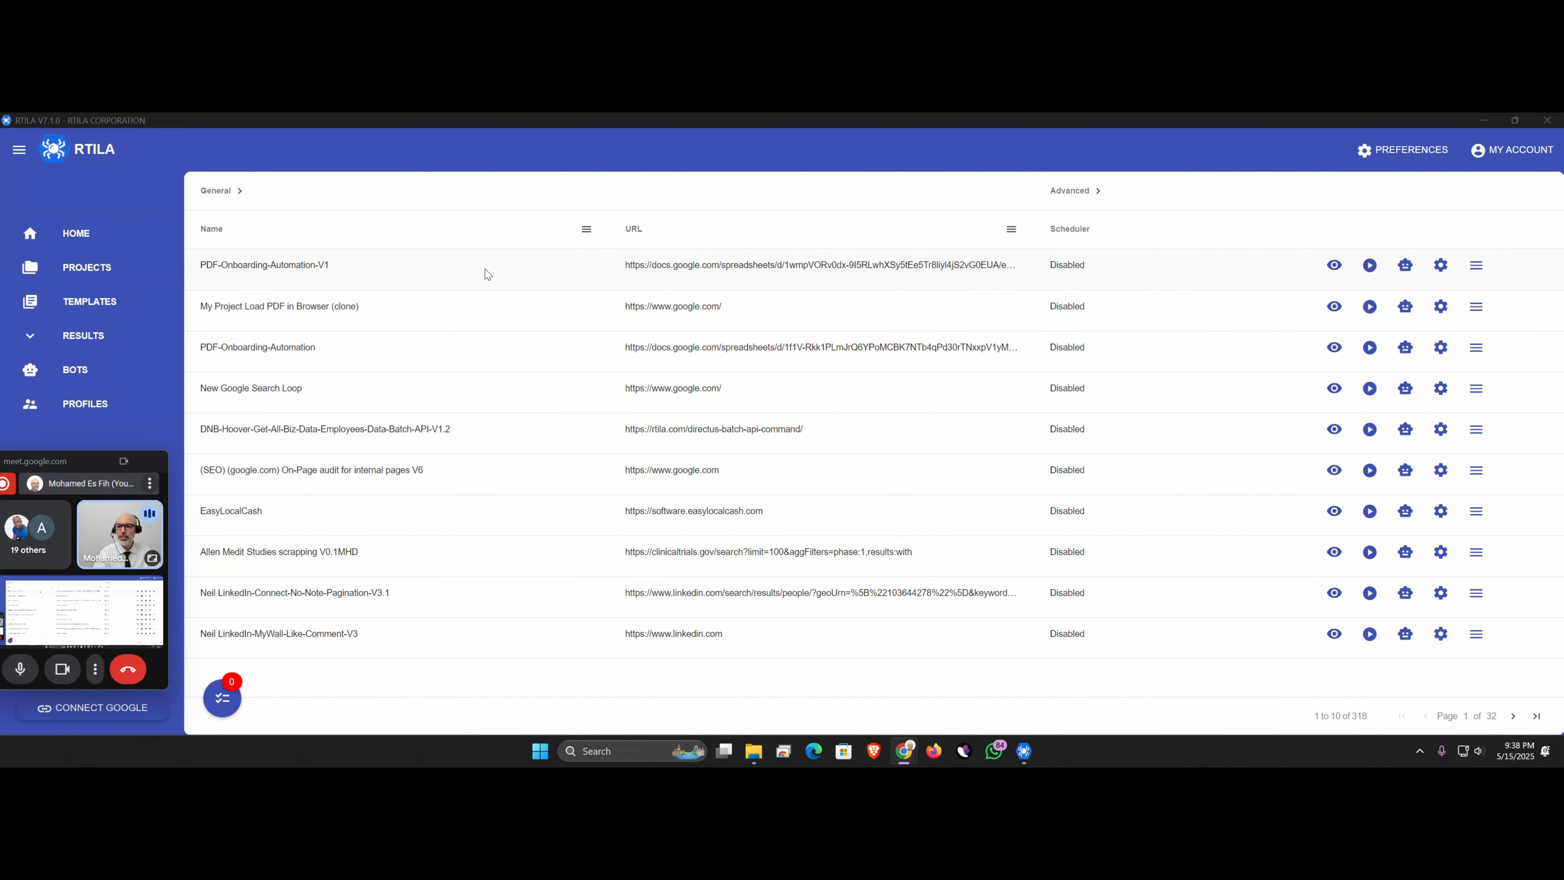
Open the PDF-Onboarding-Automation-V1 project's target page in the browser and copy the applicants spreadsheet's URL.
{"action": "left_click", "coordinate": [405, 277]}
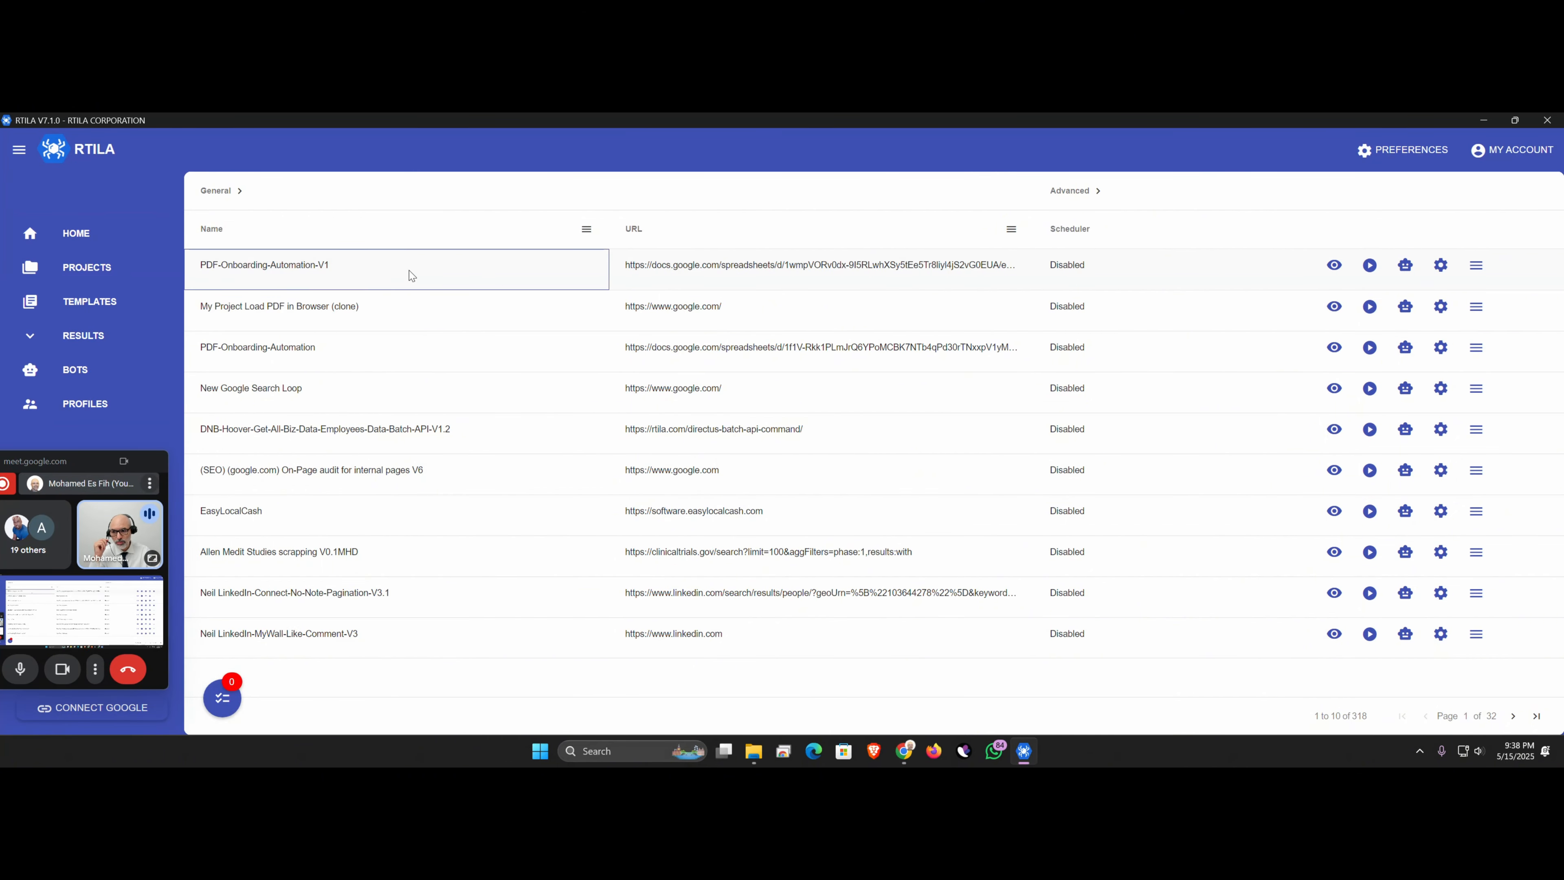
{"action": "left_click", "coordinate": [1334, 266]}
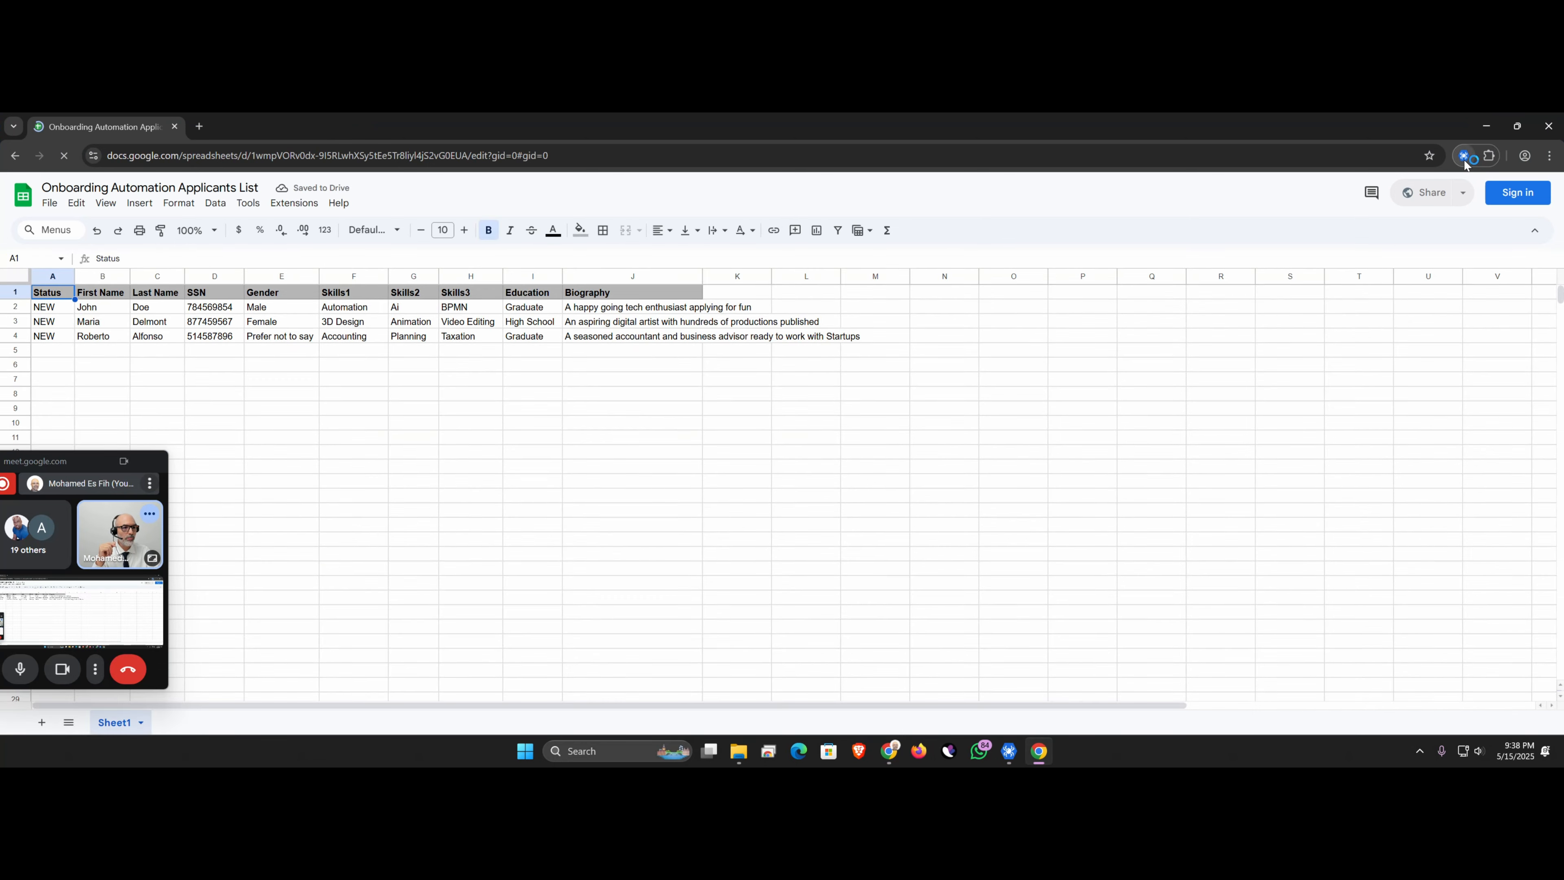
{"action": "left_click", "coordinate": [233, 158]}
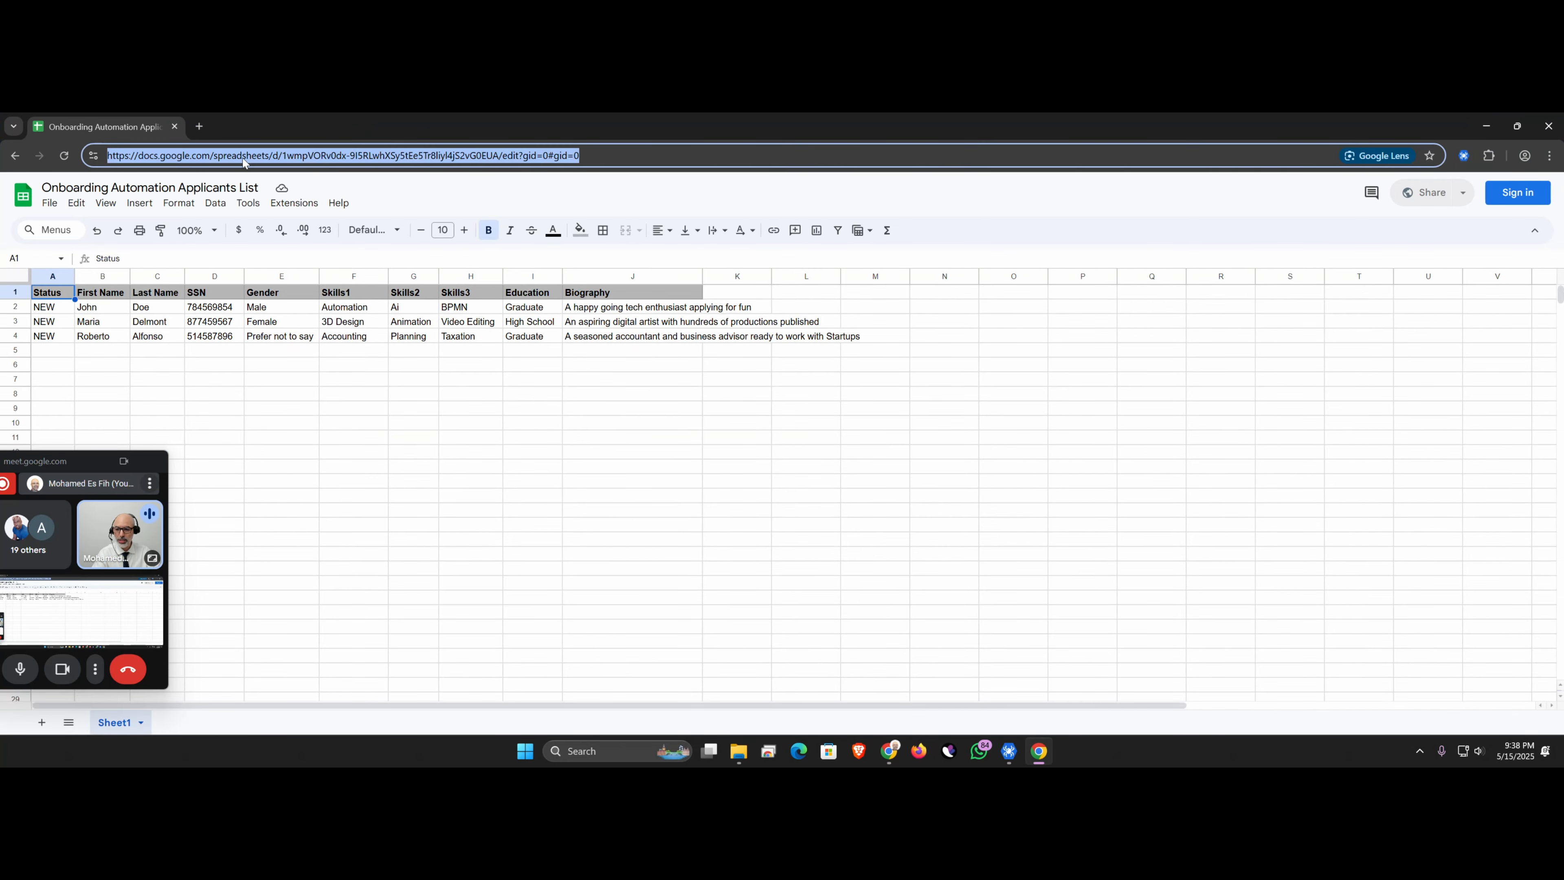
{"action": "right_click", "coordinate": [246, 156]}
{"action": "left_click", "coordinate": [307, 255]}
Switch to the signed-in Chrome window and load the copied spreadsheet URL in the empty tab.
{"action": "mouse_move", "coordinate": [896, 750]}
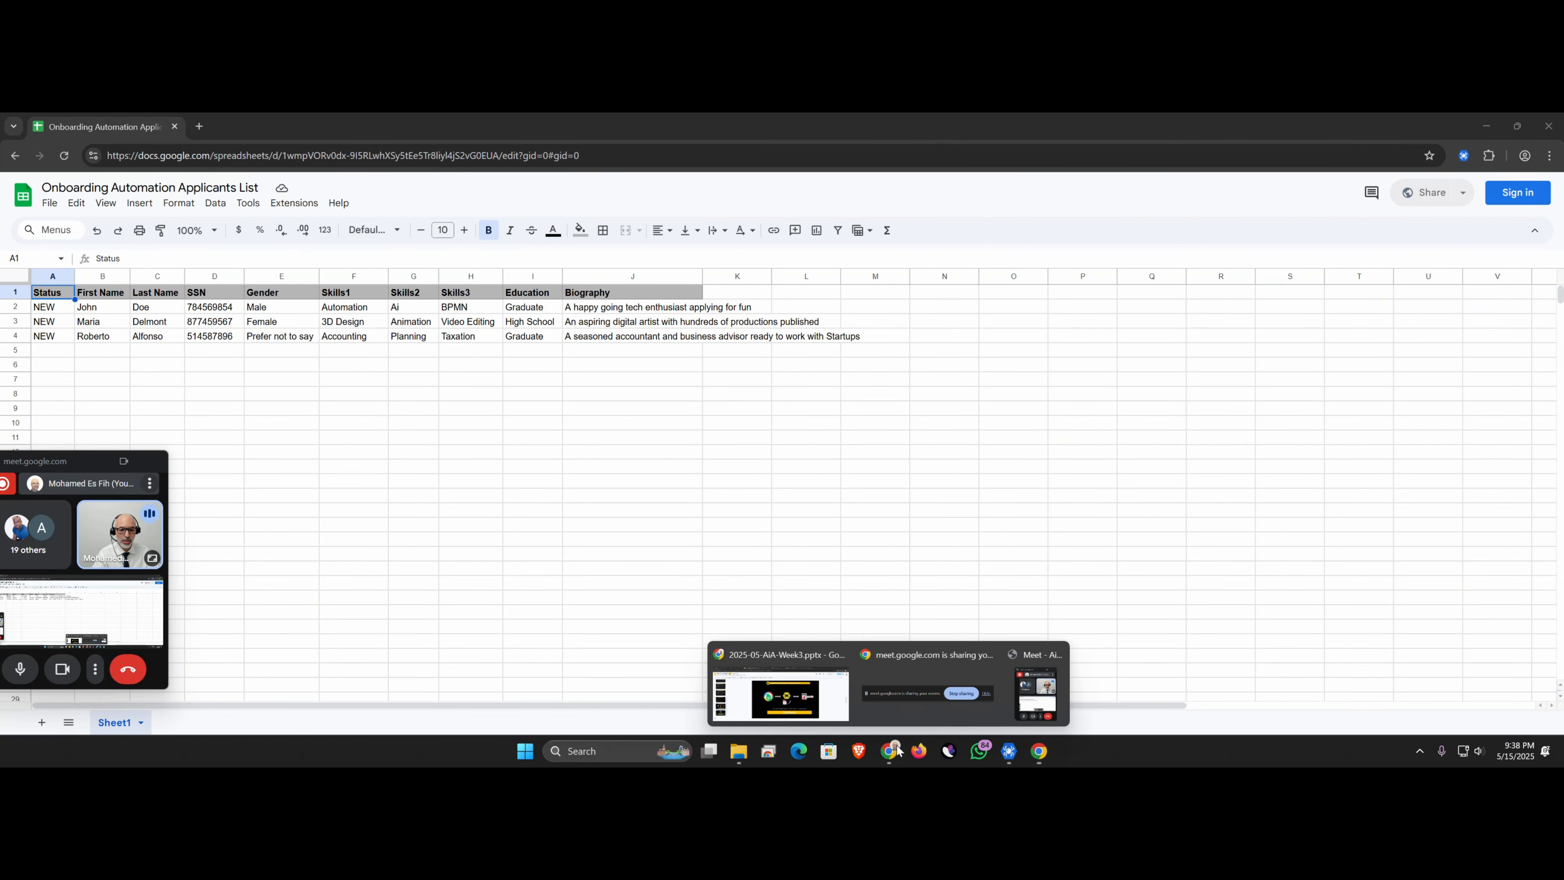
{"action": "left_click", "coordinate": [841, 713]}
{"action": "left_click", "coordinate": [1173, 126]}
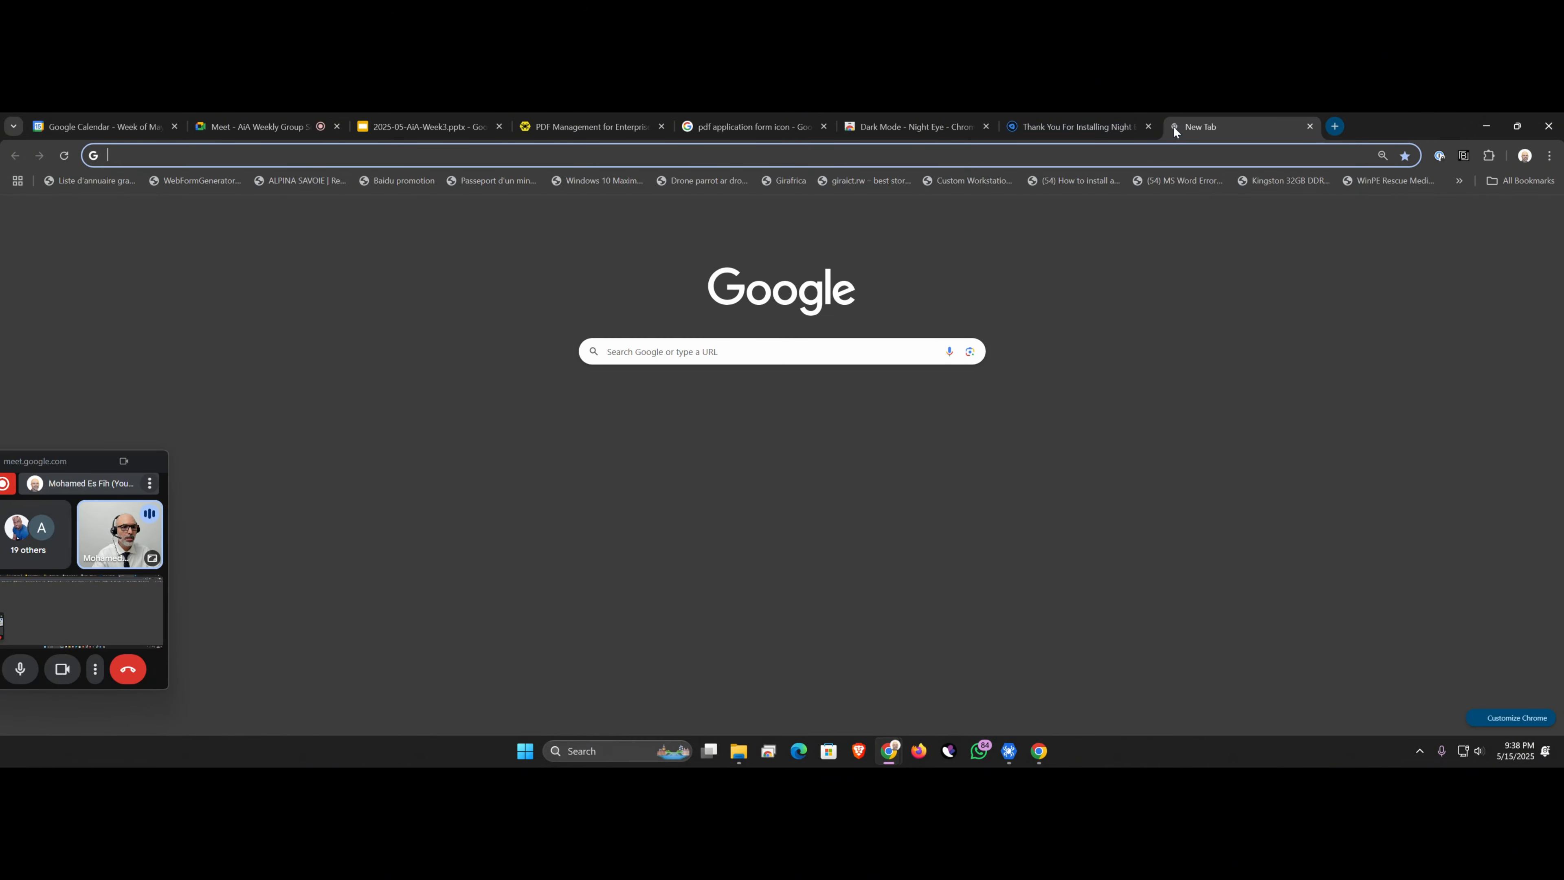
{"action": "key", "text": "ctrl+v"}
{"action": "key", "text": "Return"}
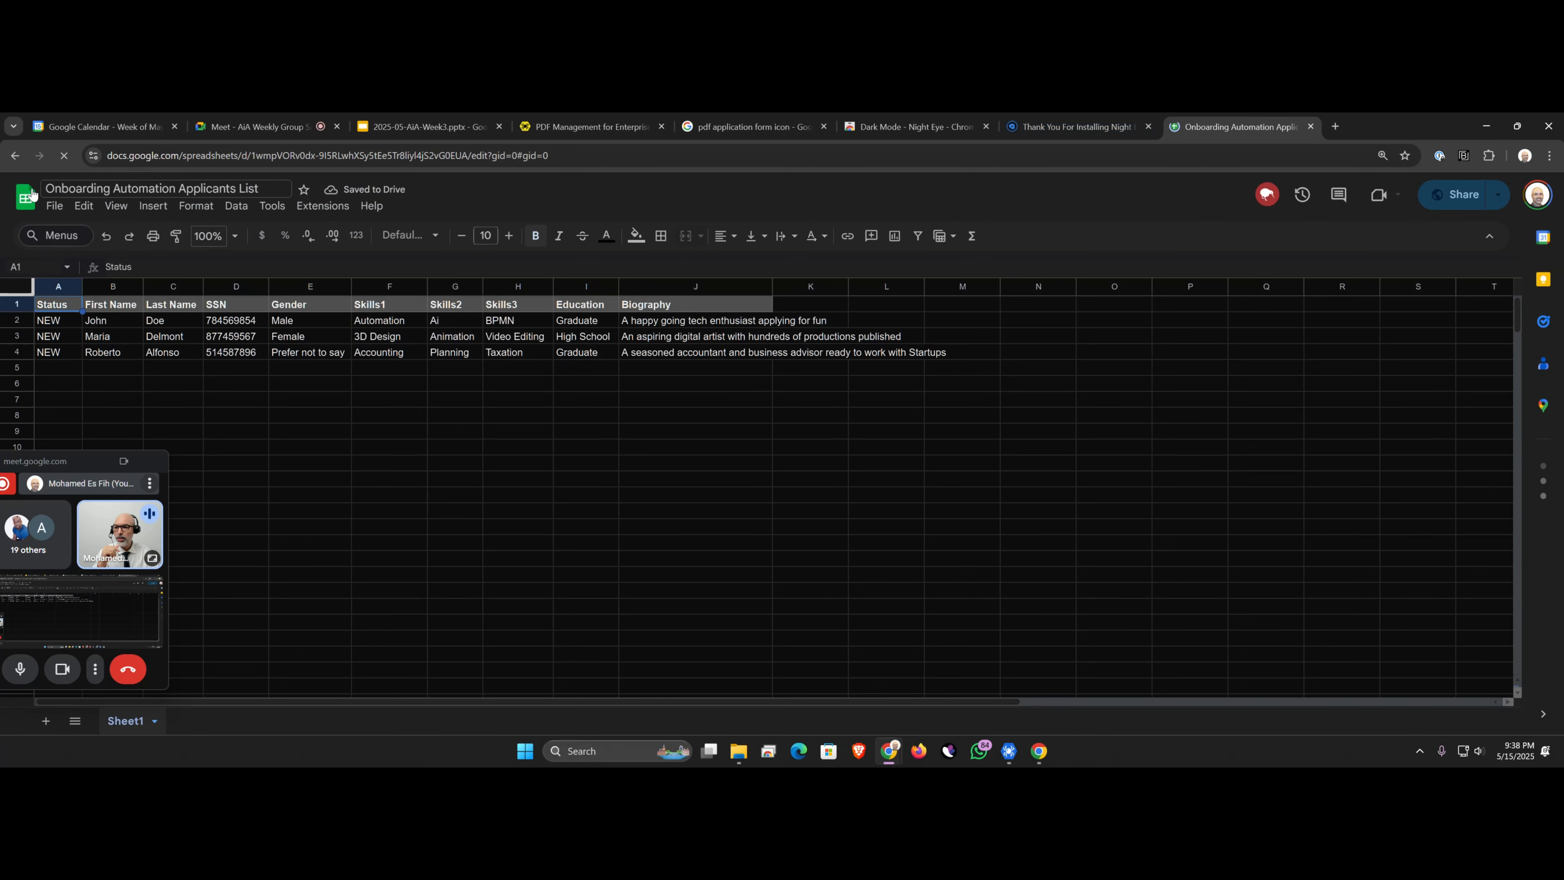
Make a copy of the spreadsheet named "Copy of Onboarding Automation Applicants List" in My Drive.
{"action": "left_click", "coordinate": [55, 206]}
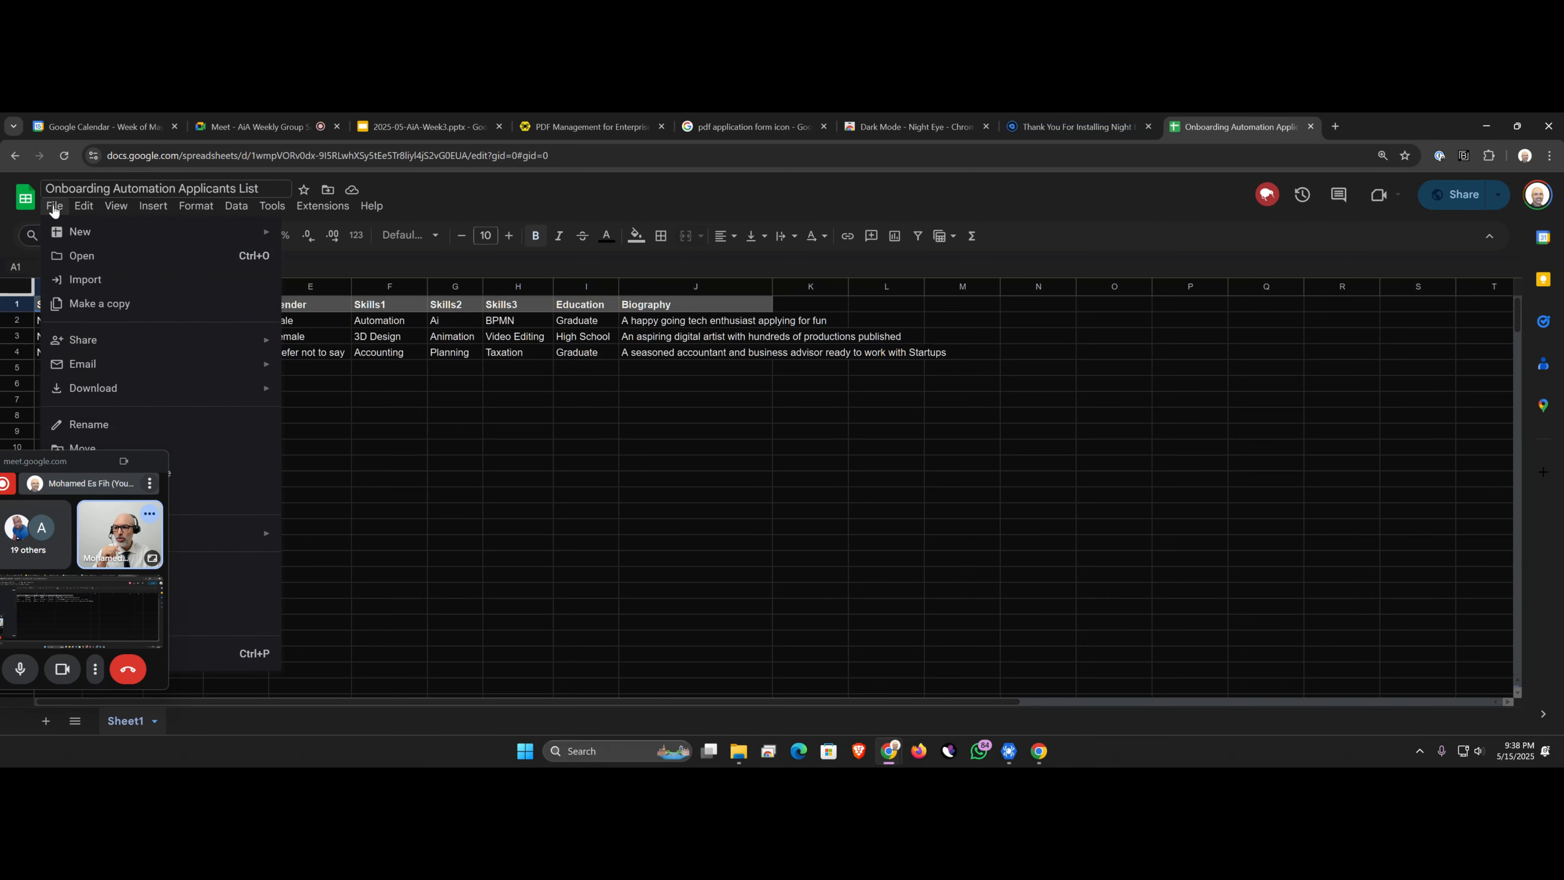
{"action": "left_click", "coordinate": [102, 304]}
{"action": "left_click", "coordinate": [675, 362]}
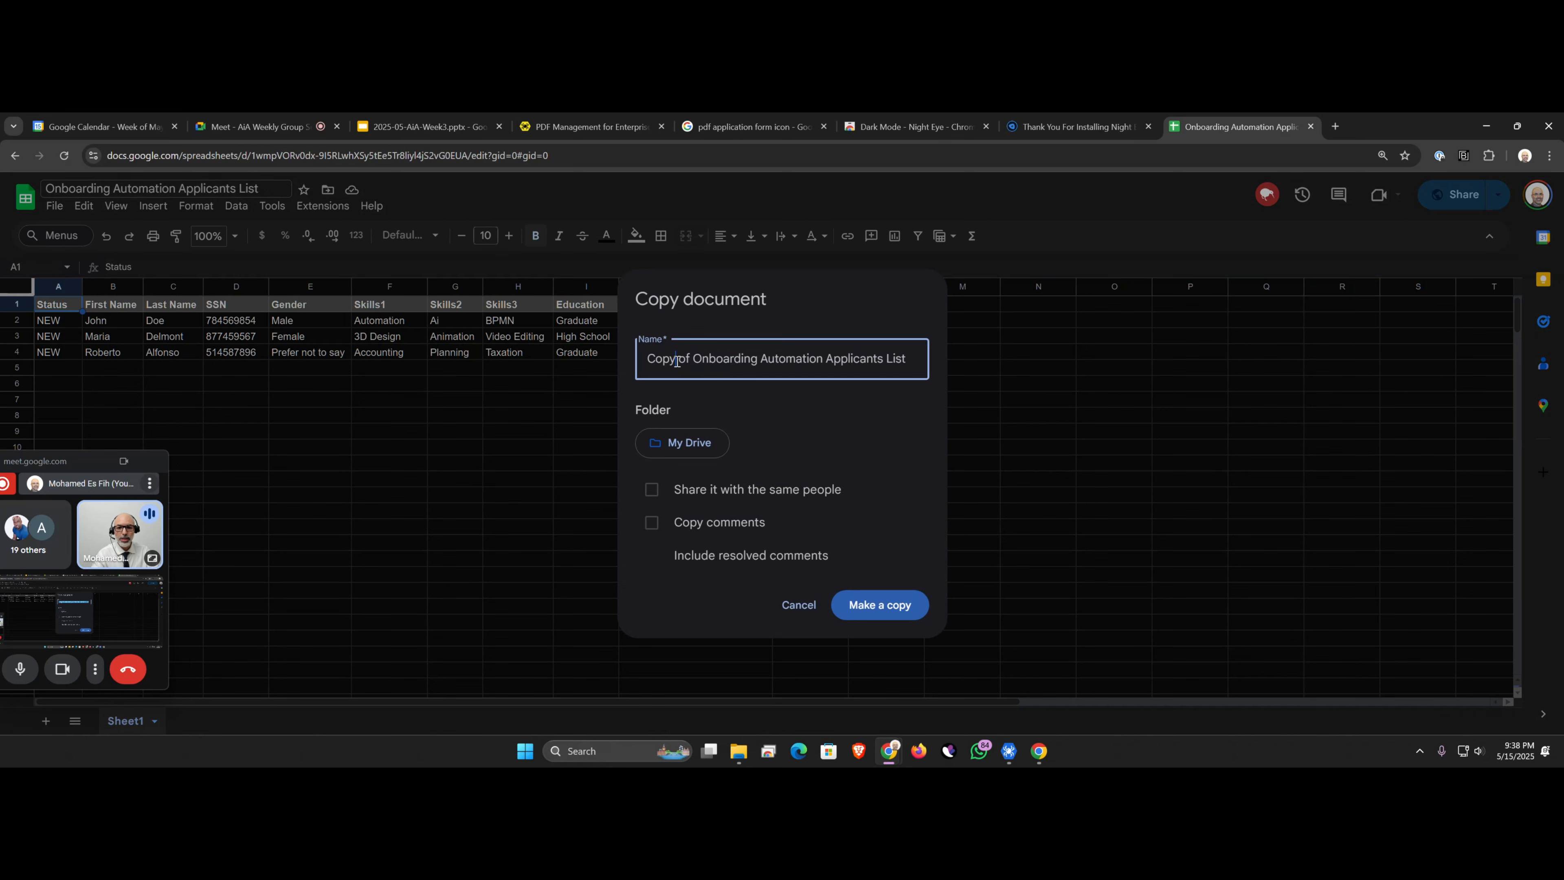
{"action": "left_click", "coordinate": [868, 605]}
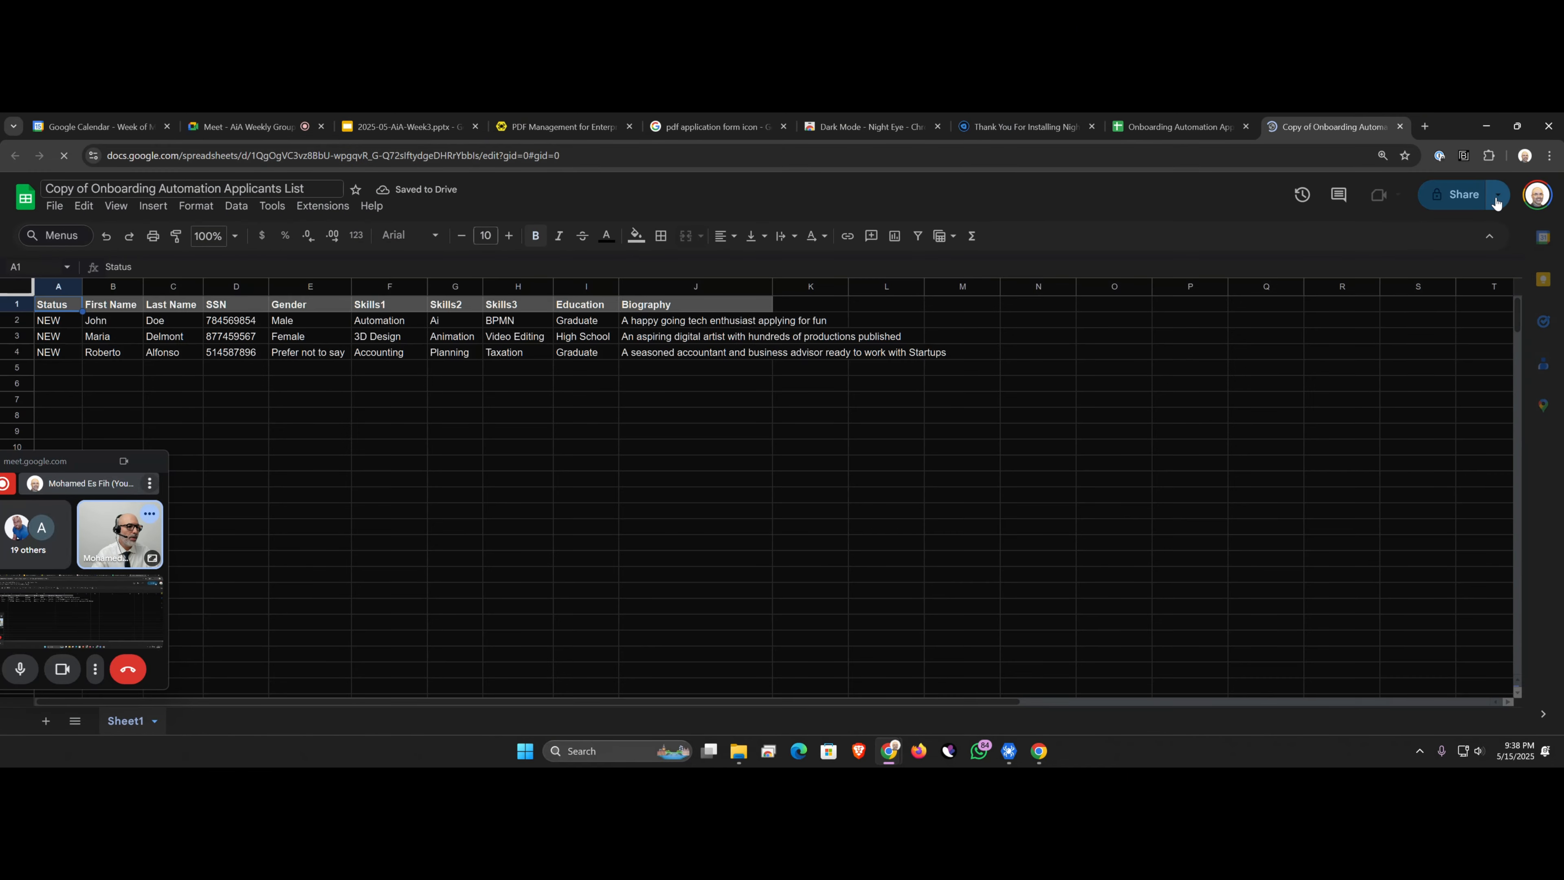
Share the spreadsheet copy with anyone with the link and give them edit access.
{"action": "left_click", "coordinate": [1496, 201]}
{"action": "left_click", "coordinate": [1469, 198]}
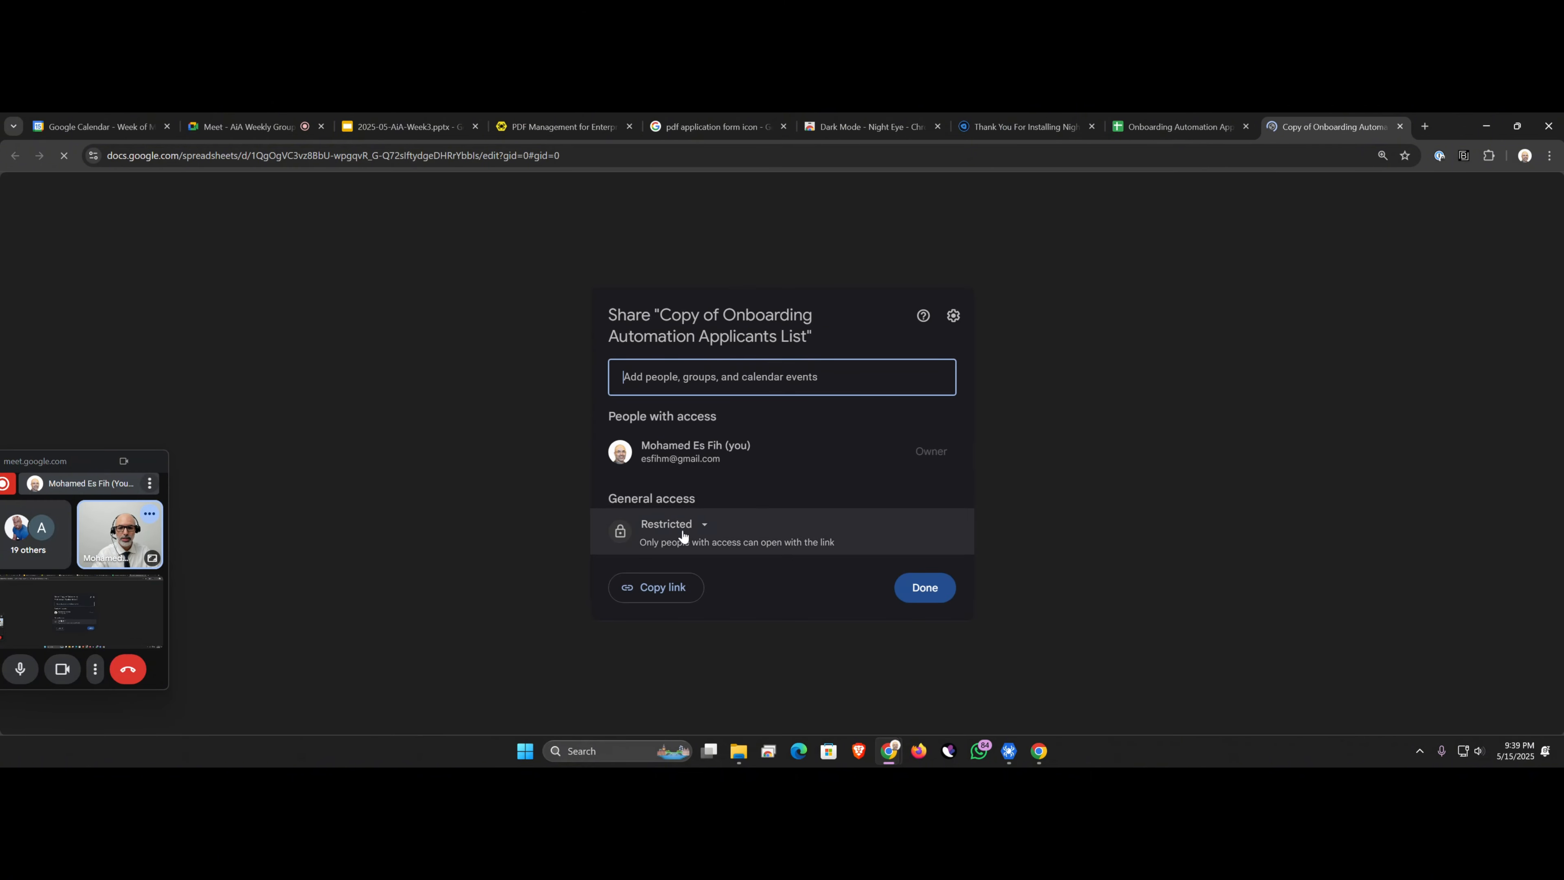
{"action": "left_click", "coordinate": [689, 530]}
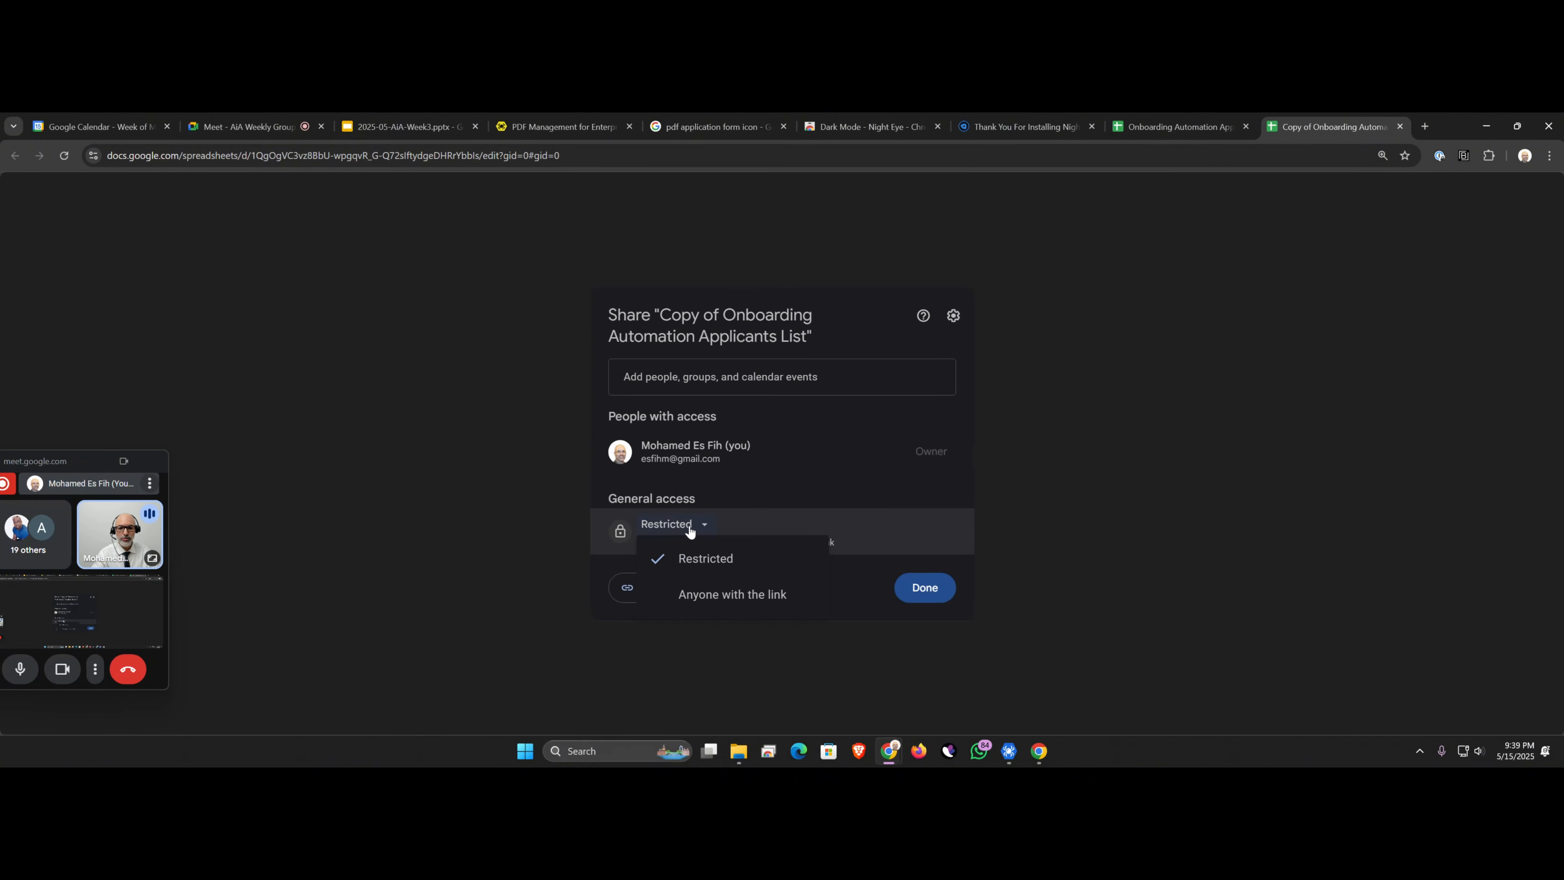
{"action": "left_click", "coordinate": [722, 601]}
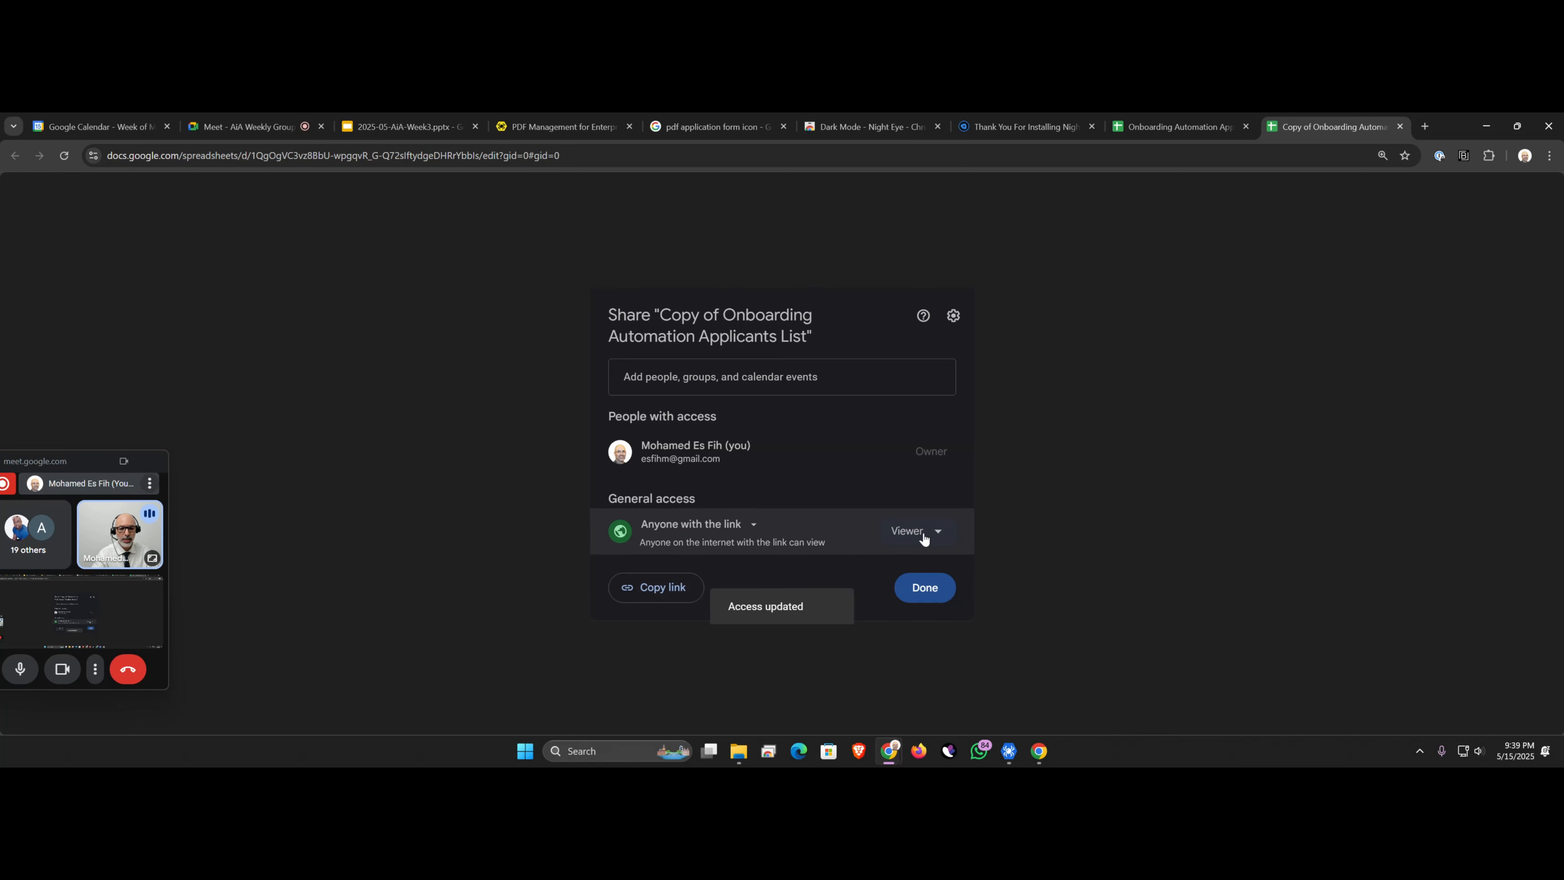
{"action": "left_click", "coordinate": [924, 539]}
{"action": "left_click", "coordinate": [869, 670]}
{"action": "left_click", "coordinate": [923, 588]}
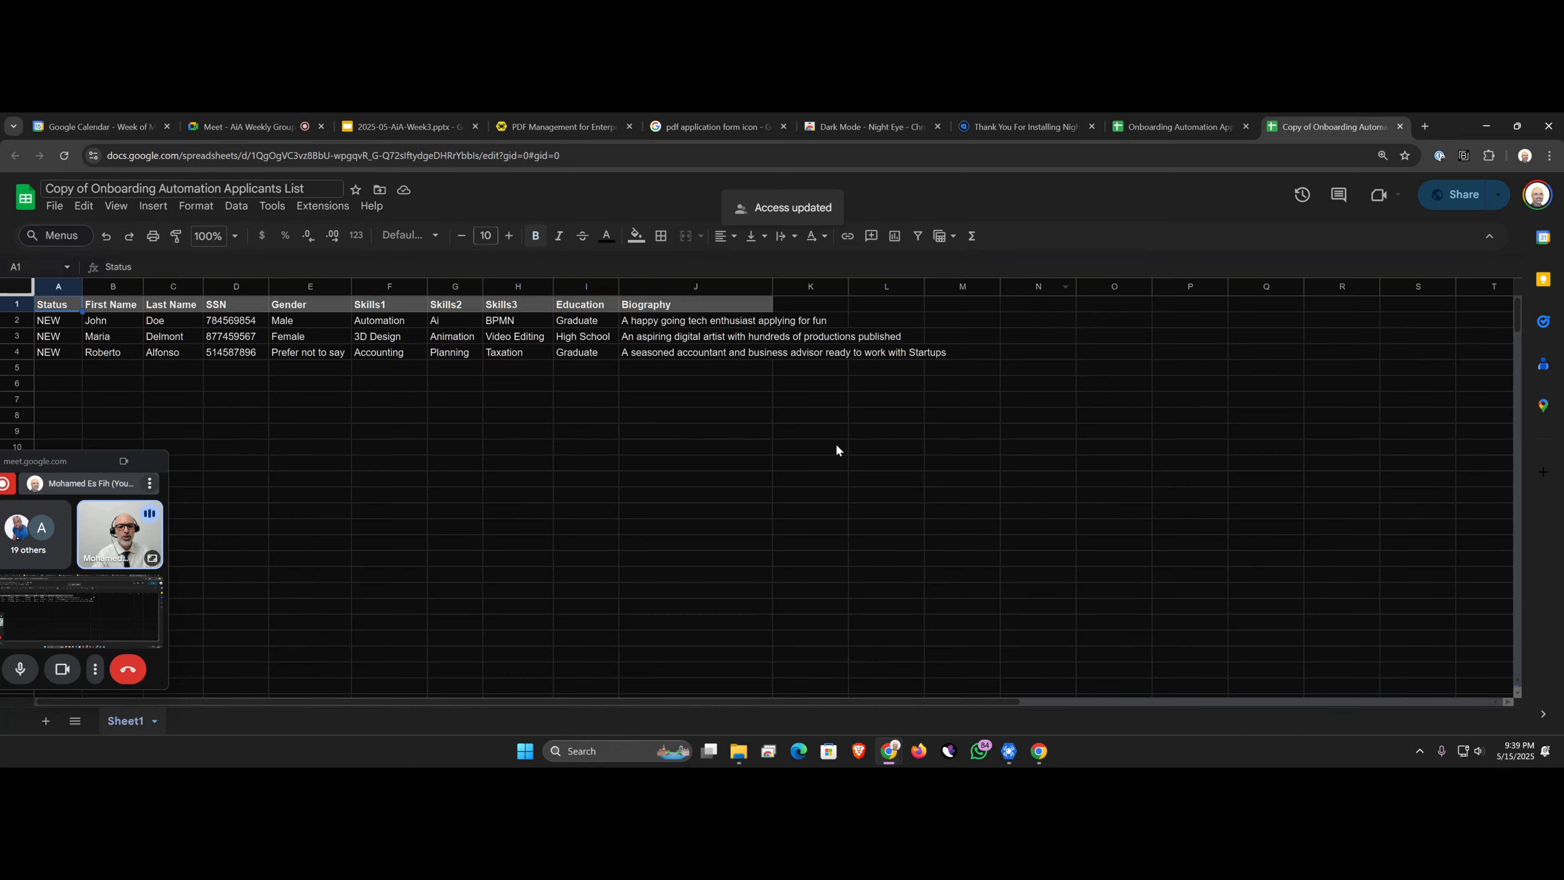
Copy the full URL of the "Copy of Onboarding Automation Applicants List" spreadsheet.
{"action": "left_click", "coordinate": [485, 158]}
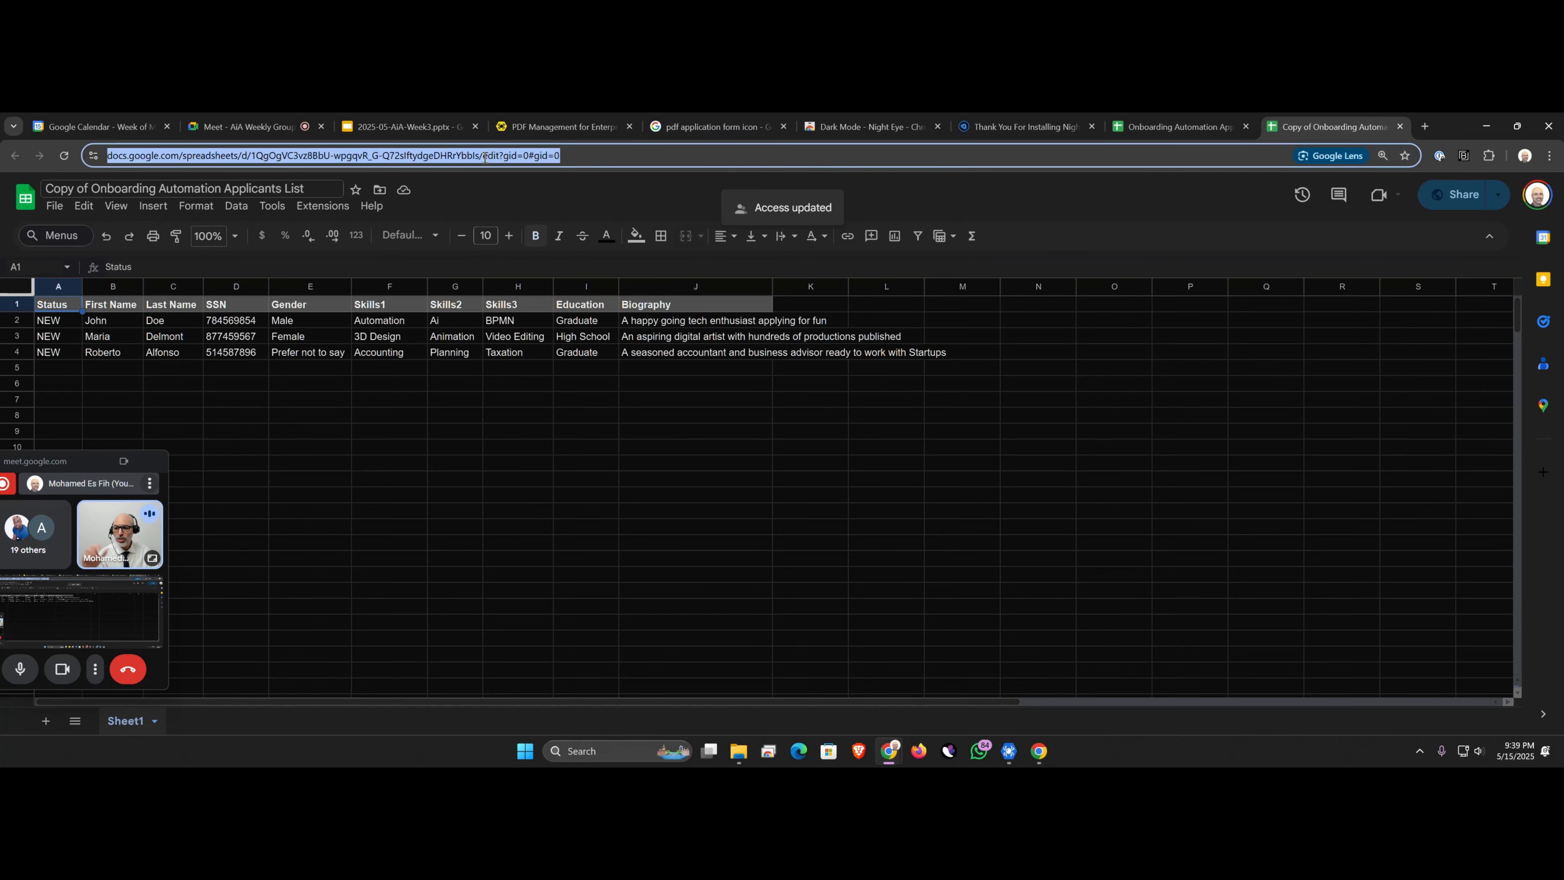
{"action": "right_click", "coordinate": [485, 157]}
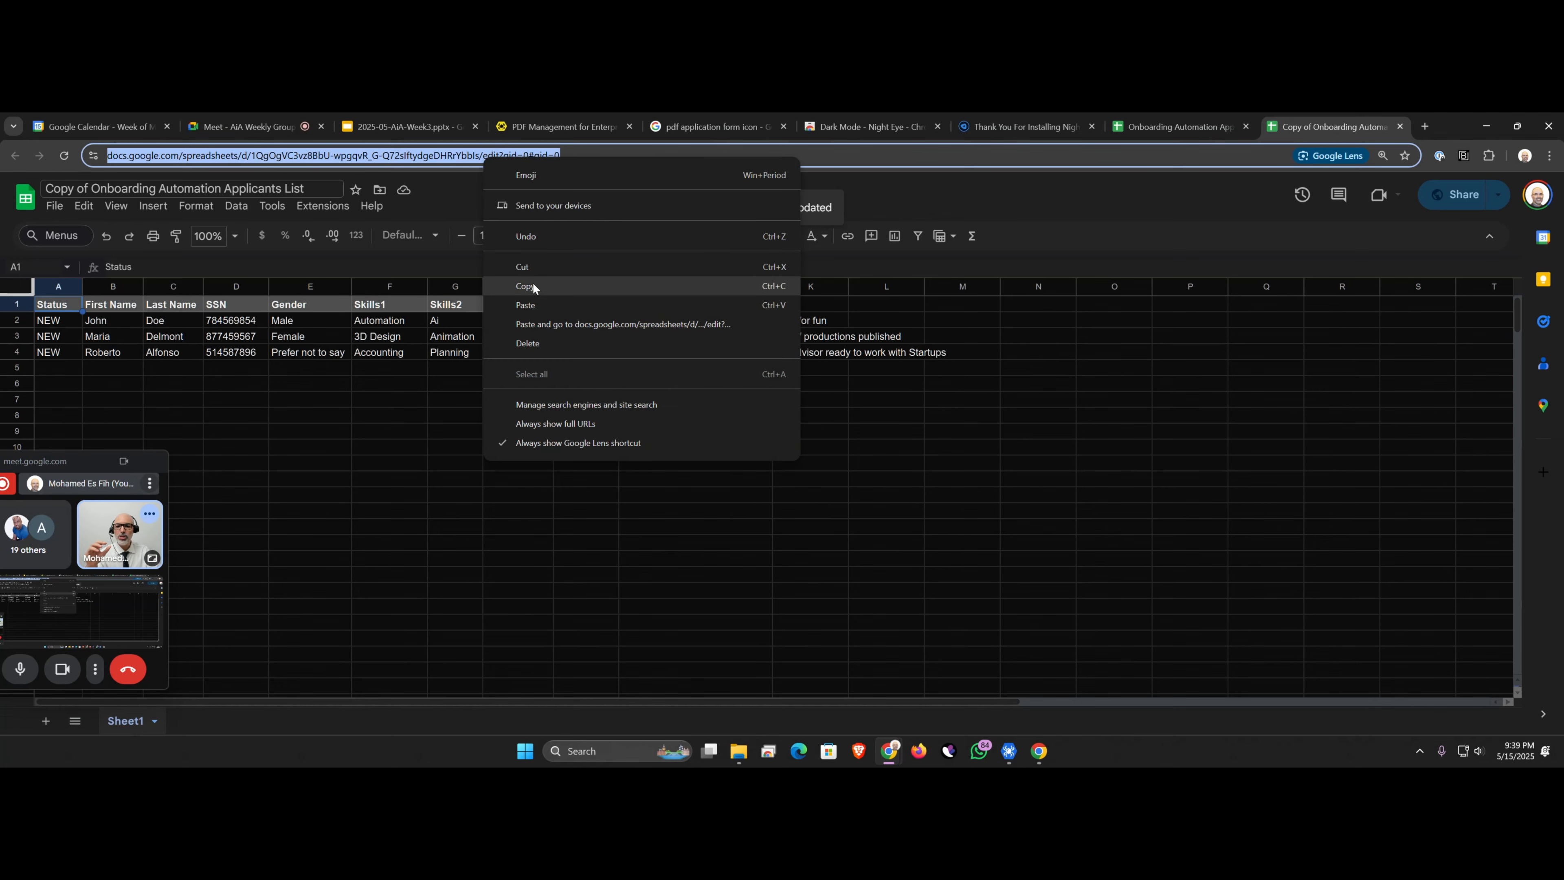
{"action": "left_click", "coordinate": [527, 286]}
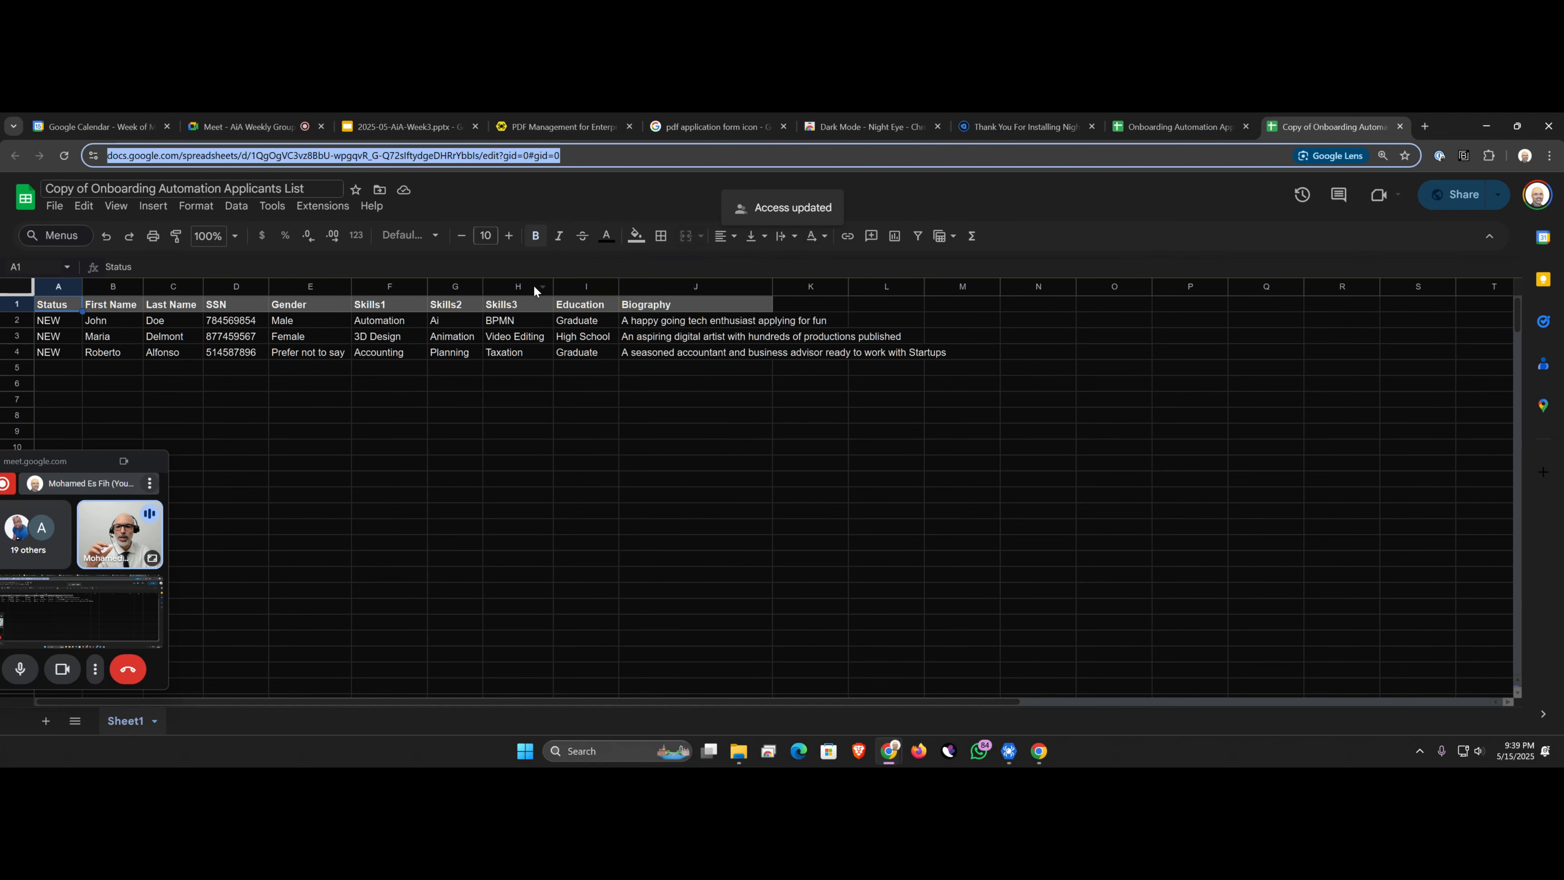
In the project's browser window, replace the Spreadsheet URL of the G-Sheet Get Data command with the spreadsheet copy's URL.
{"action": "left_click", "coordinate": [1039, 753]}
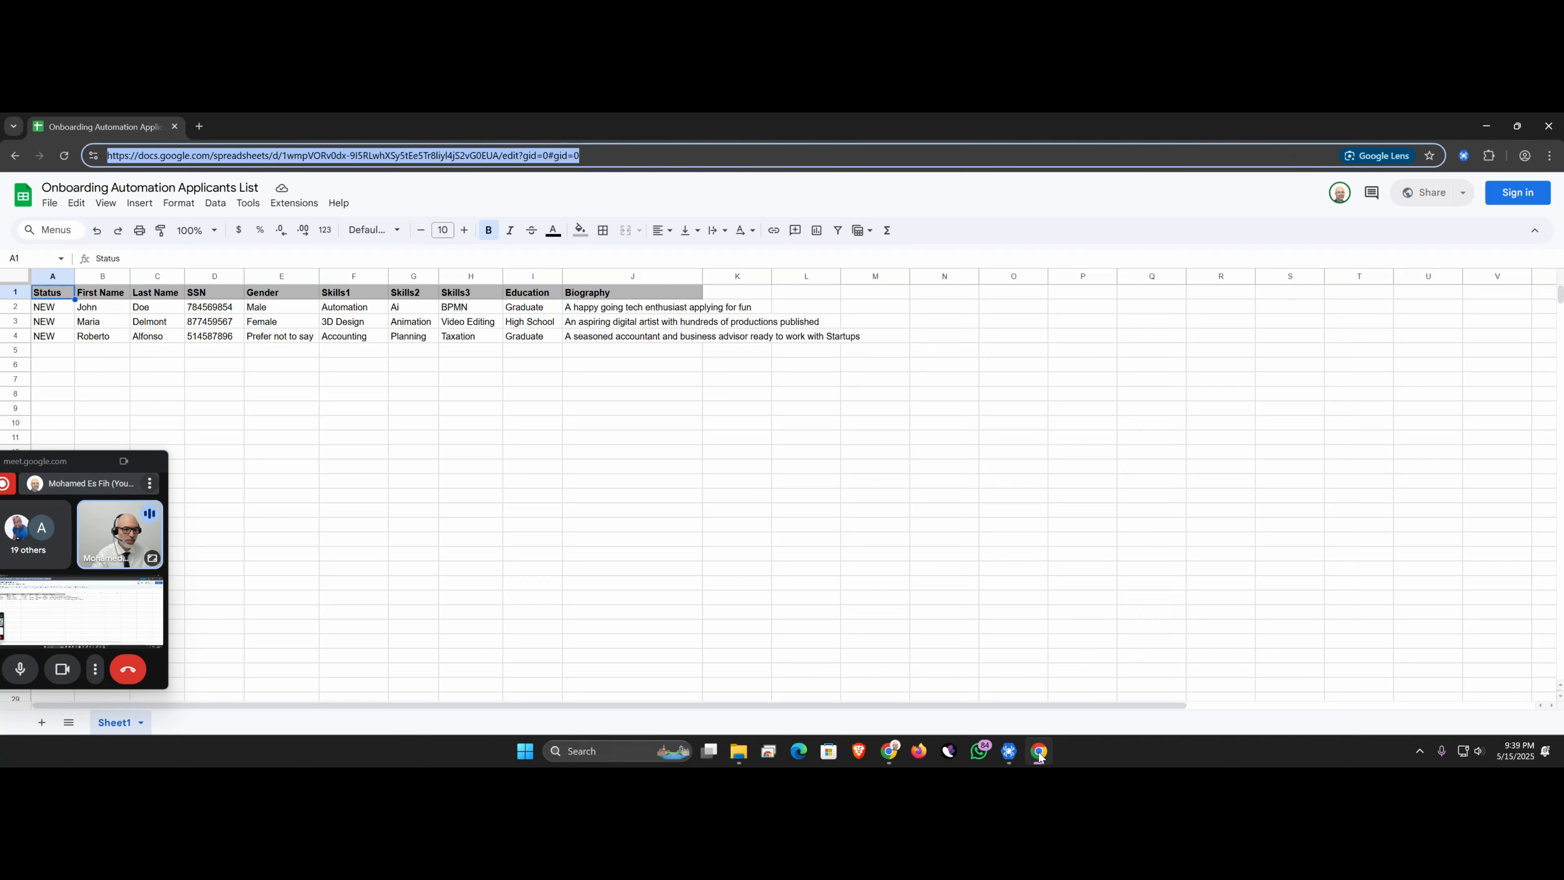
{"action": "left_click", "coordinate": [1464, 155]}
{"action": "left_click_drag", "start_coordinate": [1307, 290], "coordinate": [1179, 285]}
{"action": "left_click", "coordinate": [1264, 242]}
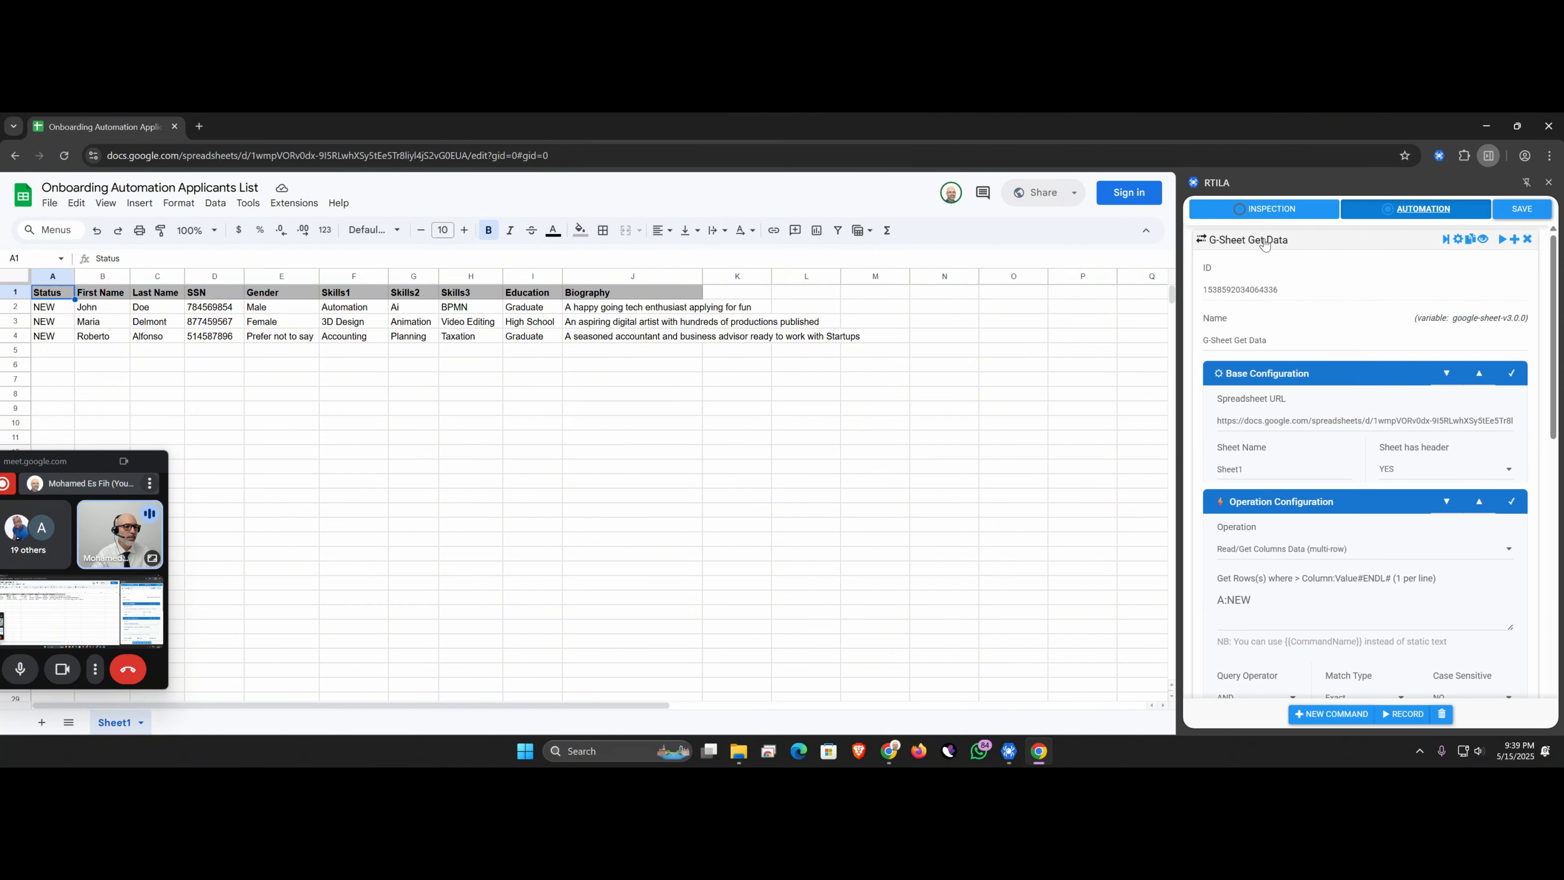
{"action": "left_click", "coordinate": [1303, 422]}
{"action": "key", "text": "ctrl+a"}
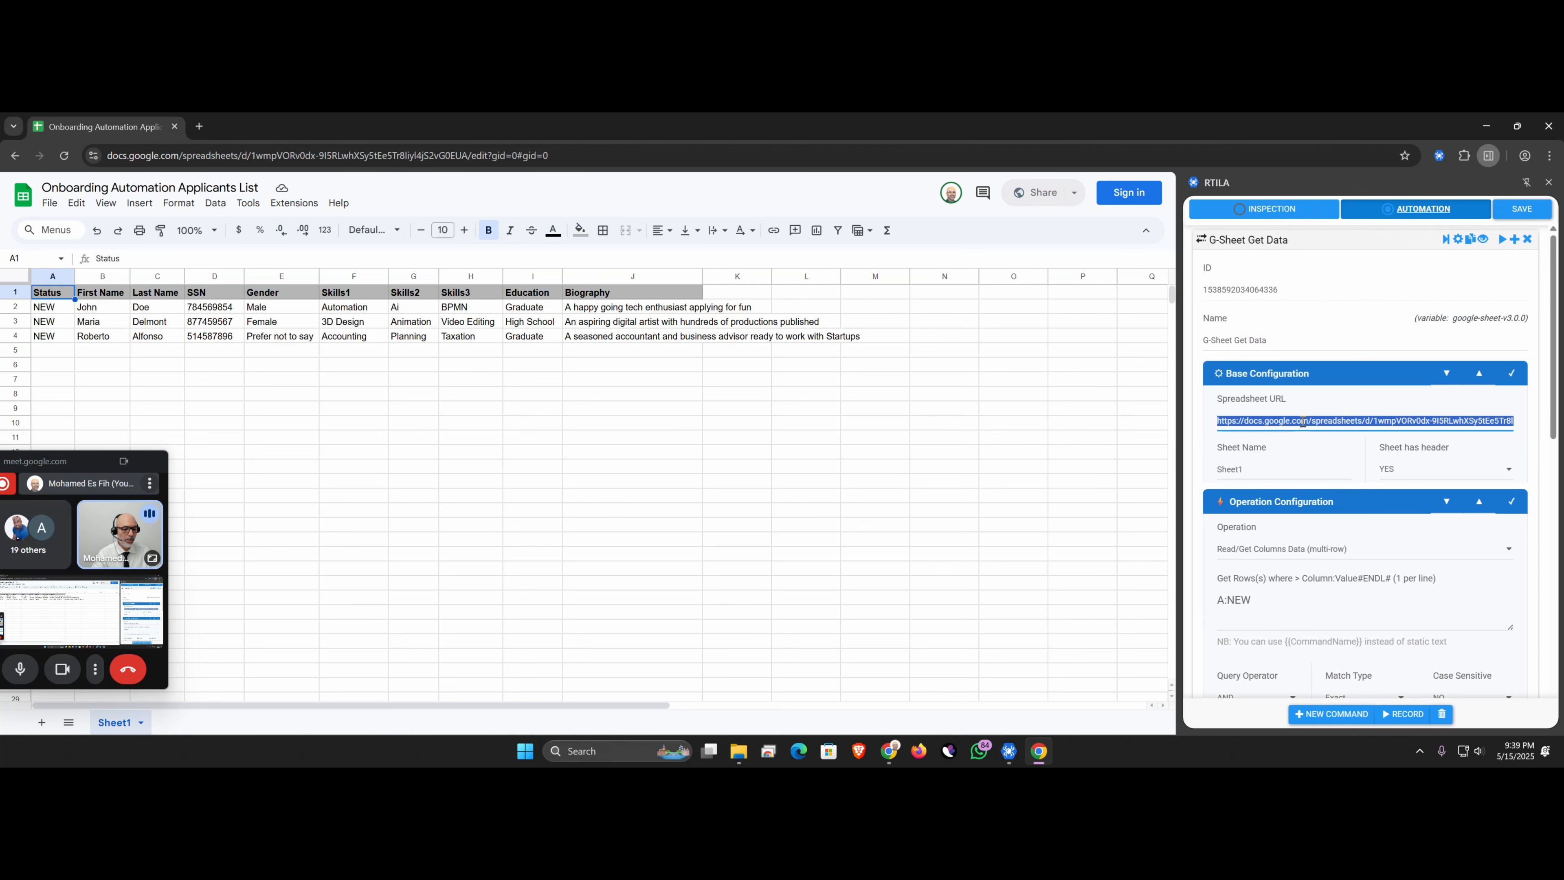
{"action": "key", "text": "BackSpace"}
{"action": "right_click", "coordinate": [1302, 422]}
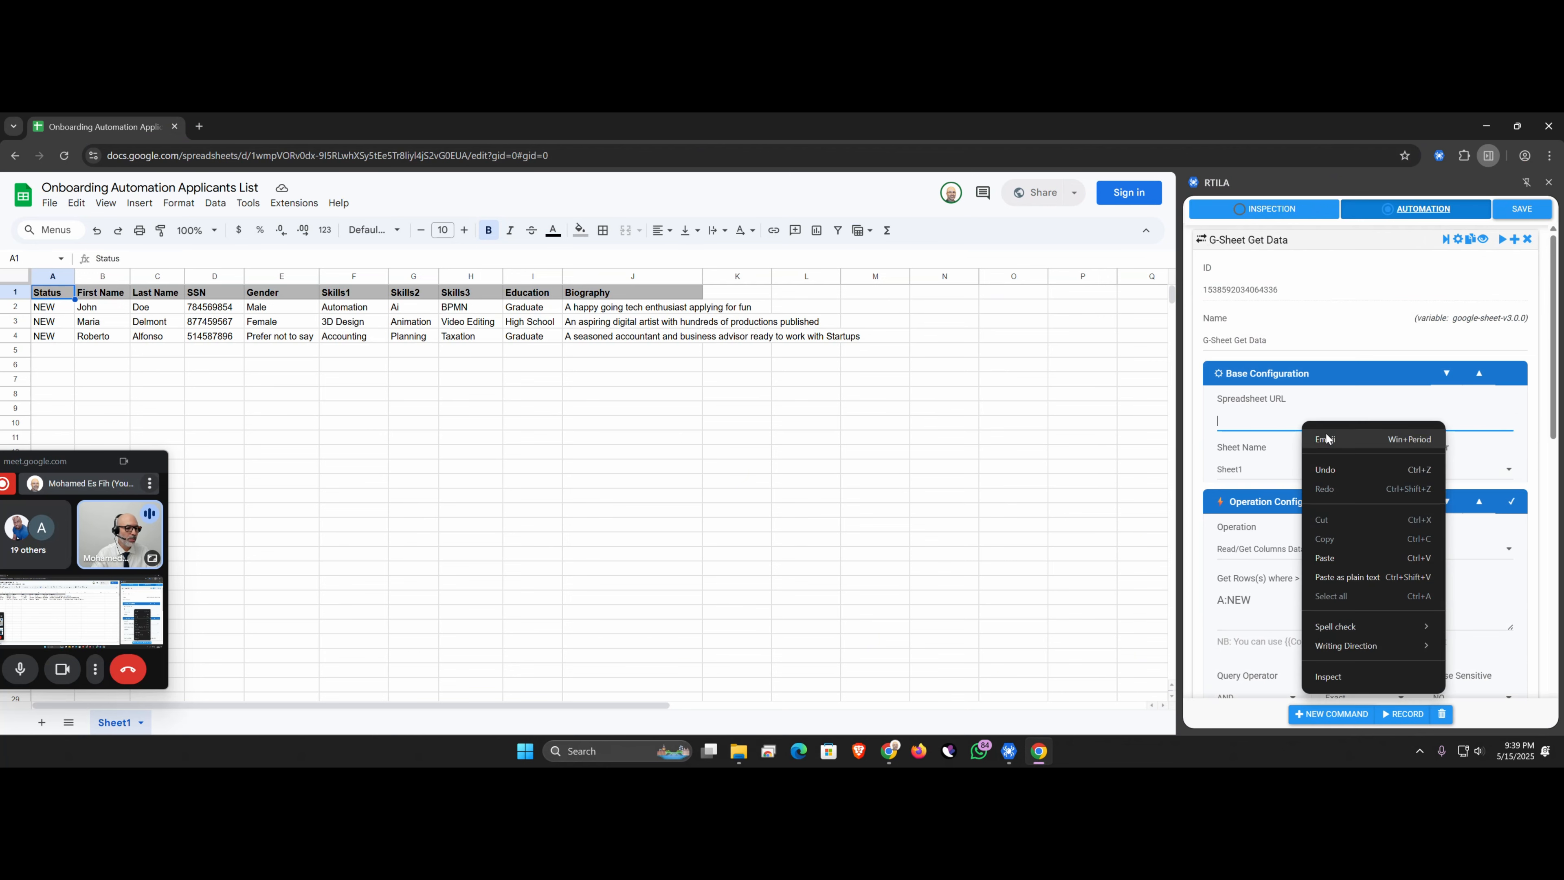
{"action": "left_click", "coordinate": [1367, 577]}
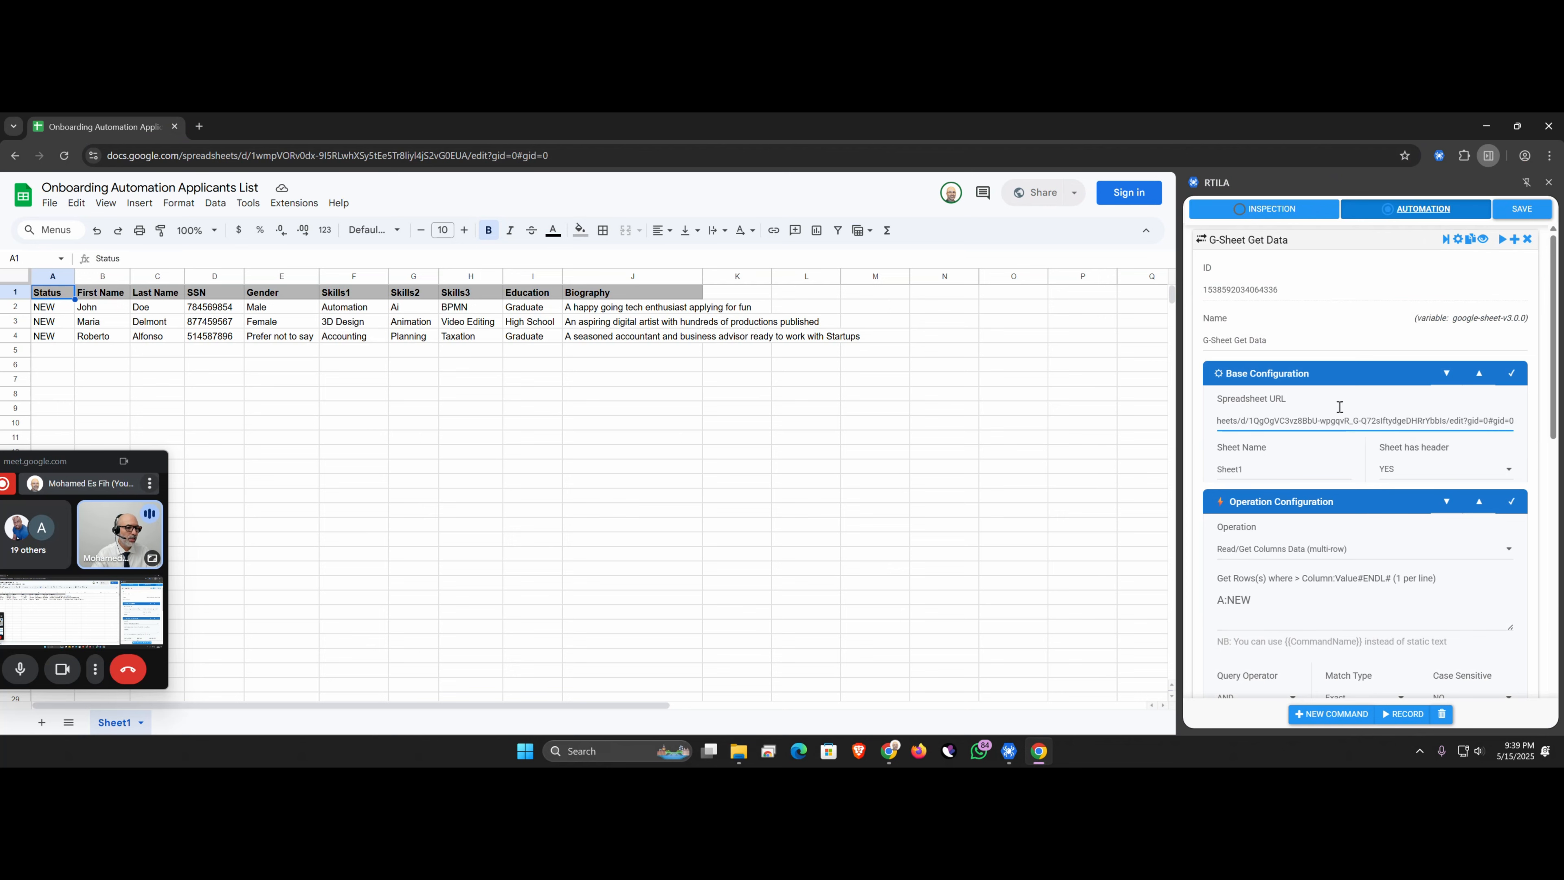
{"action": "left_click", "coordinate": [1278, 245]}
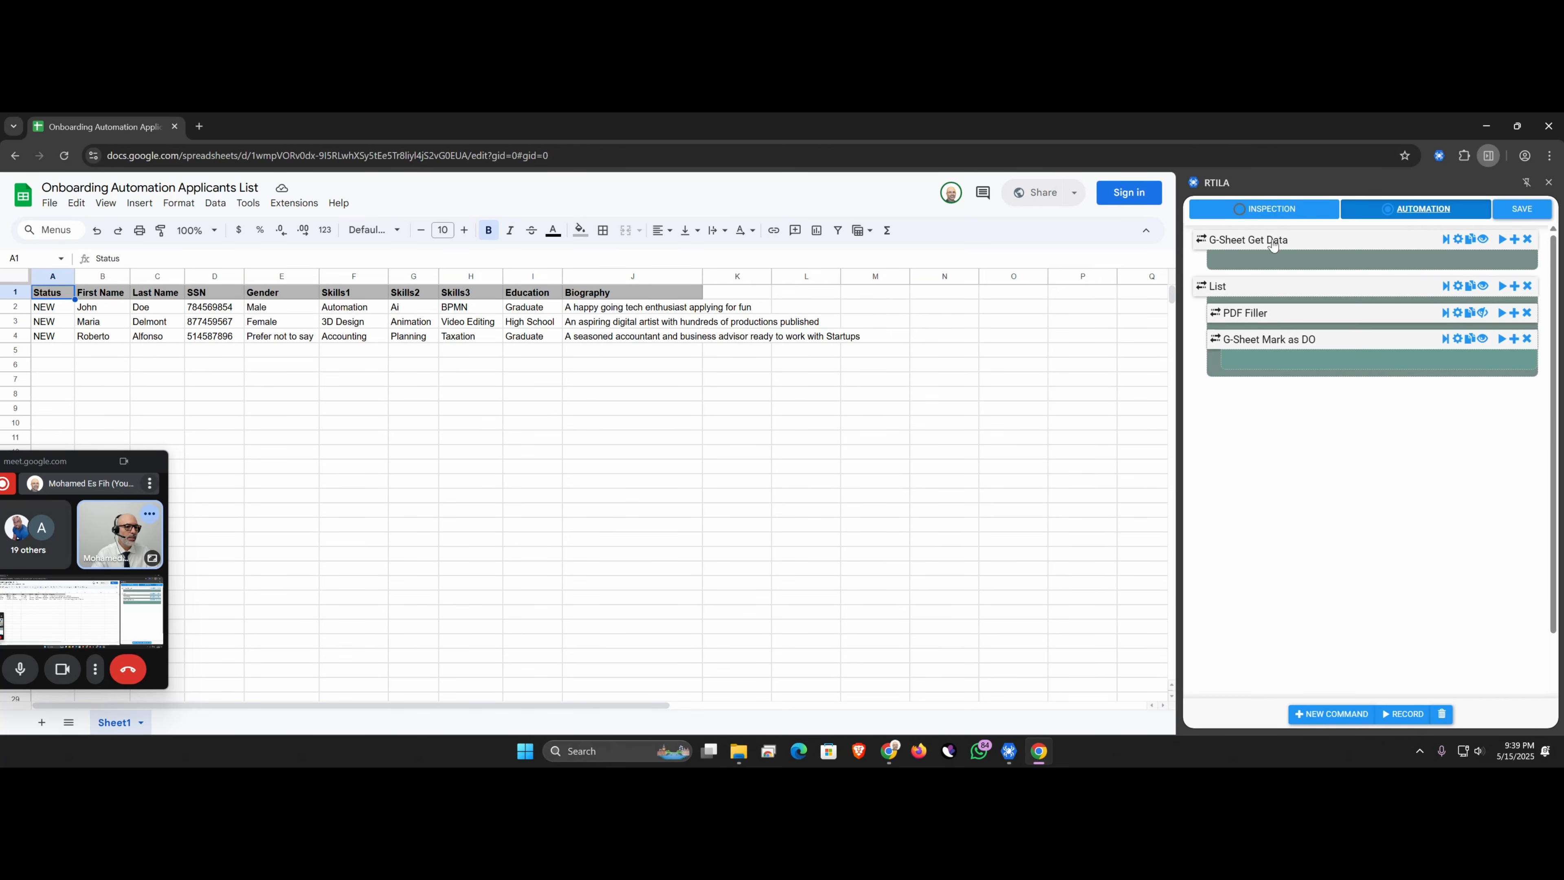
Replace the Spreadsheet URL of the G-Sheet Mark as DO command with the spreadsheet copy's URL and save the automation.
{"action": "left_click", "coordinate": [1263, 345]}
{"action": "double_click", "coordinate": [1289, 520]}
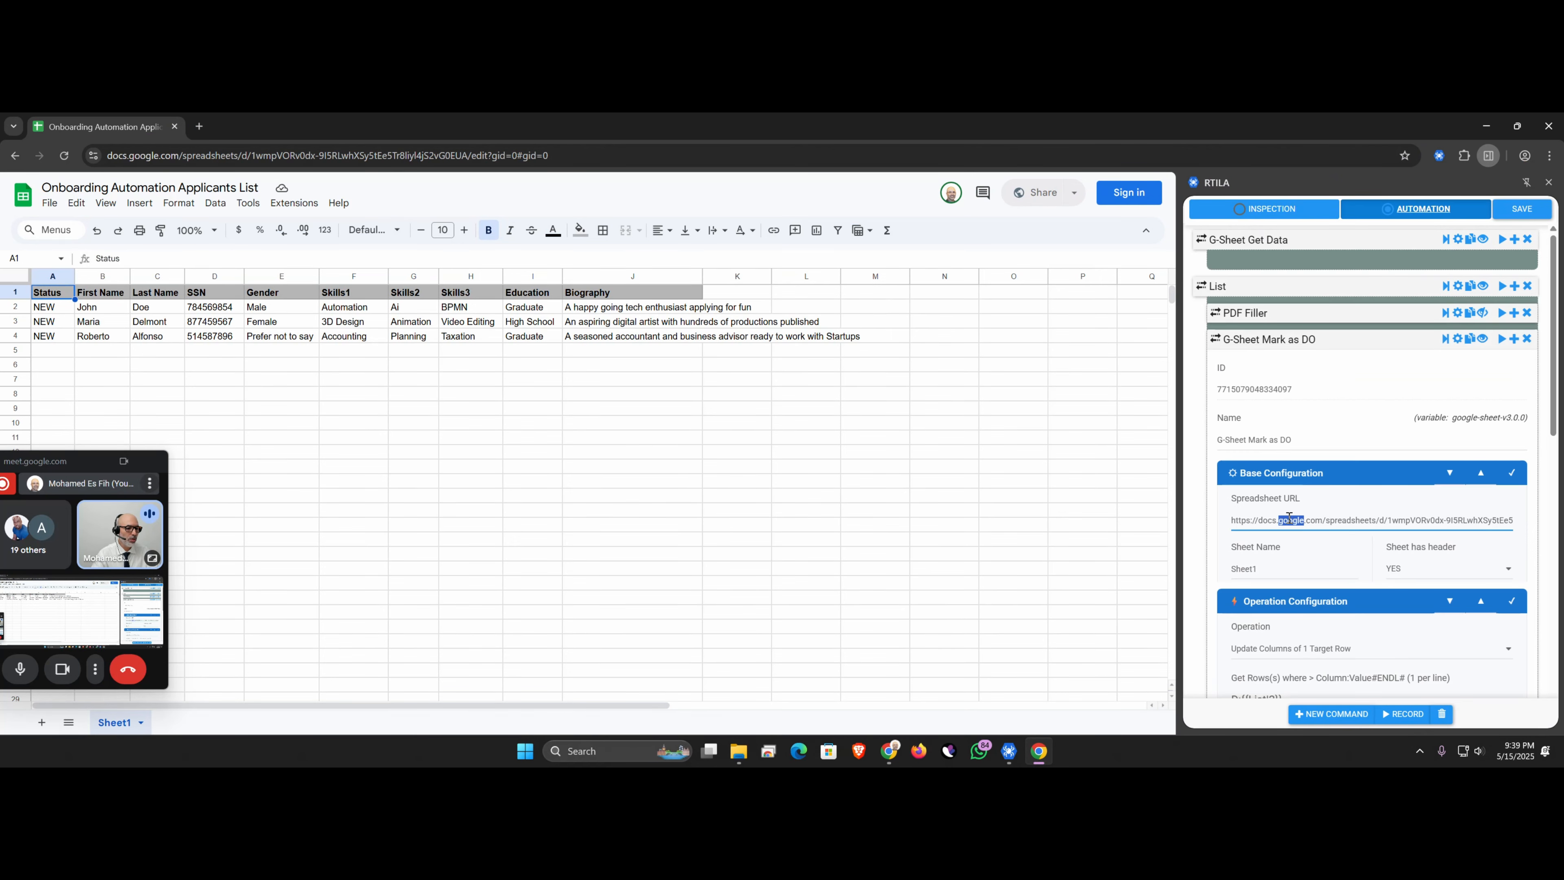
{"action": "key", "text": "ctrl+a"}
{"action": "key", "text": "BackSpace"}
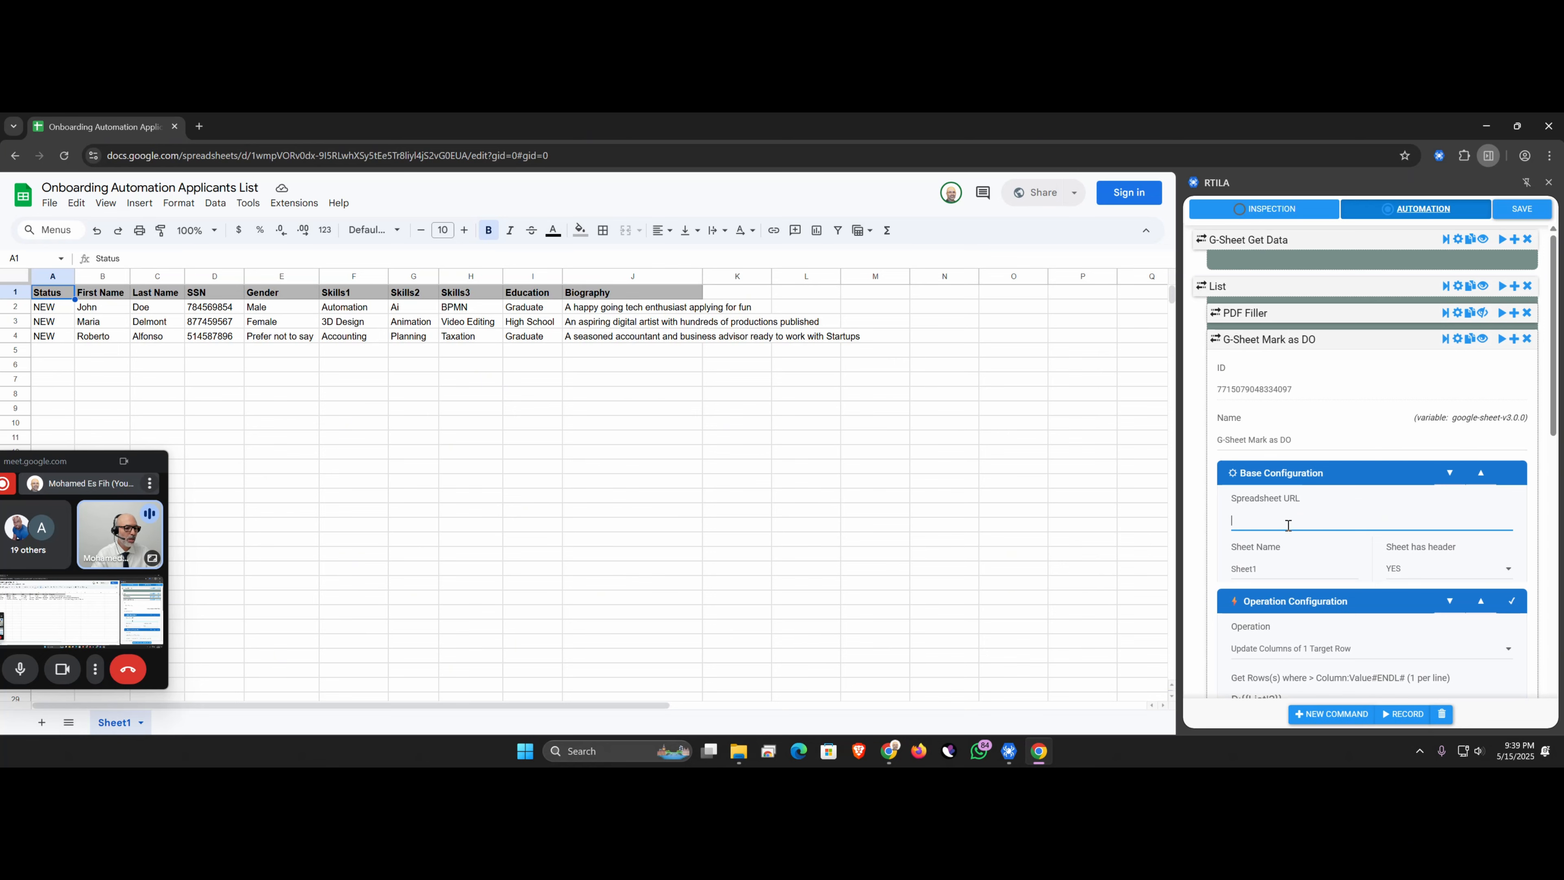
{"action": "right_click", "coordinate": [1289, 521]}
{"action": "left_click", "coordinate": [1322, 411]}
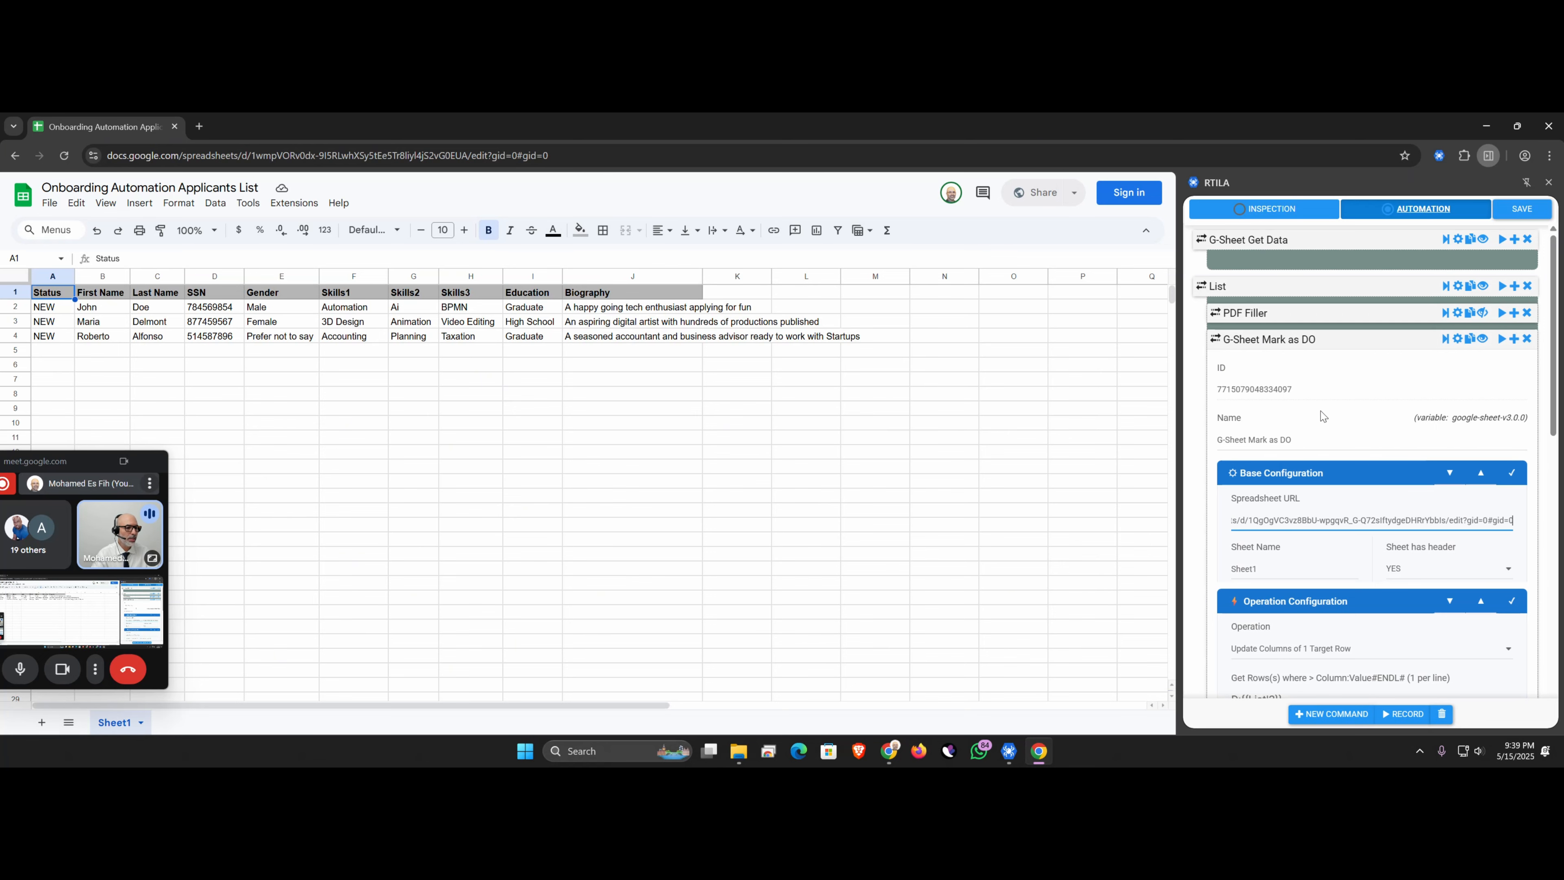
{"action": "left_click", "coordinate": [1522, 208]}
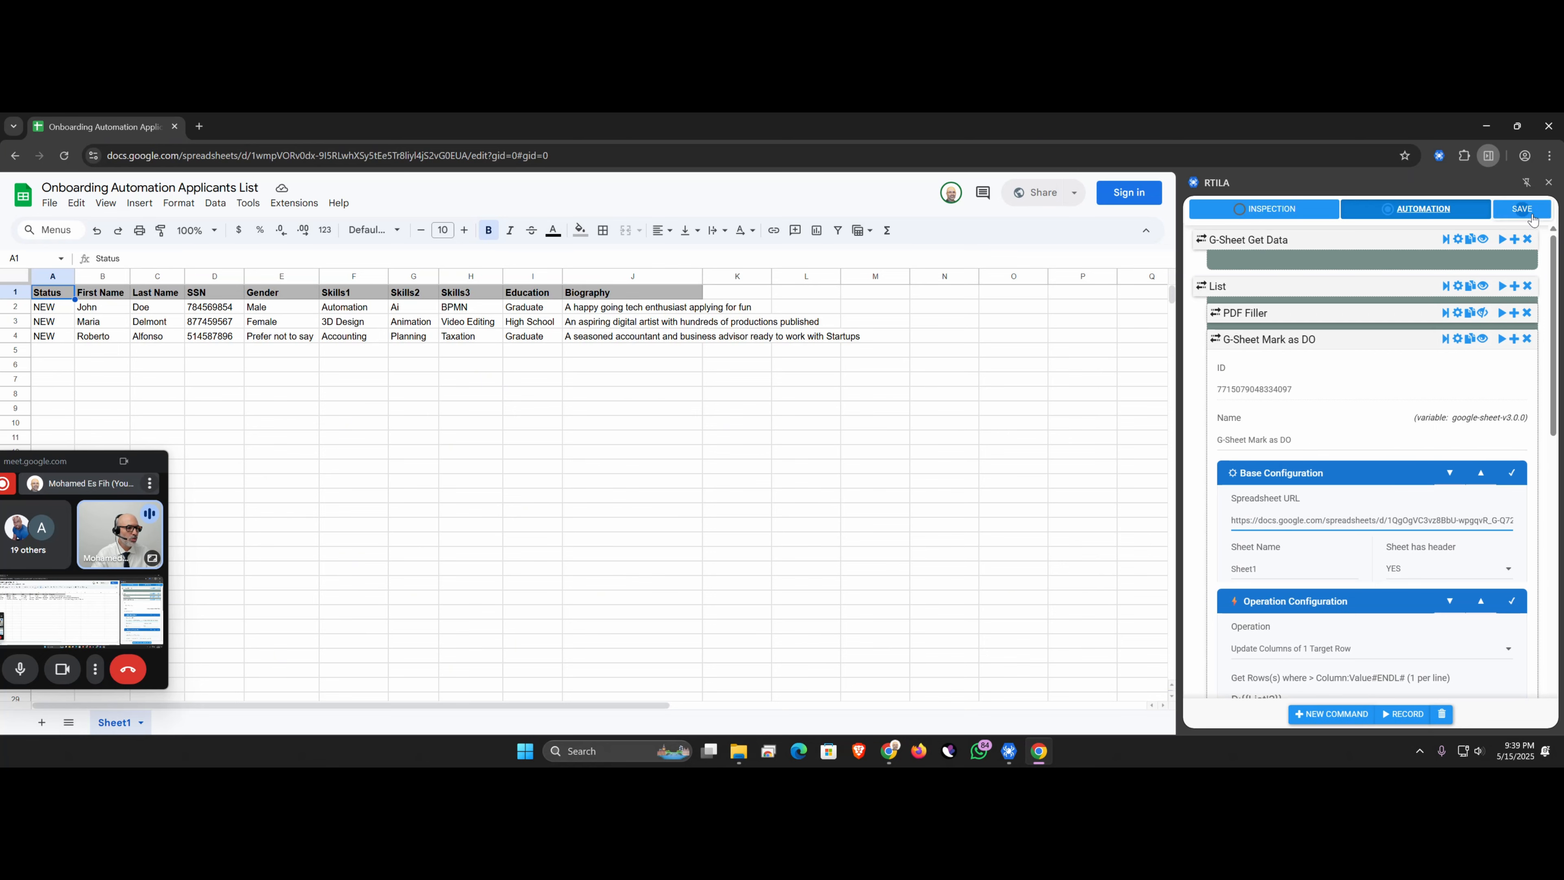
{"action": "left_click", "coordinate": [1311, 340]}
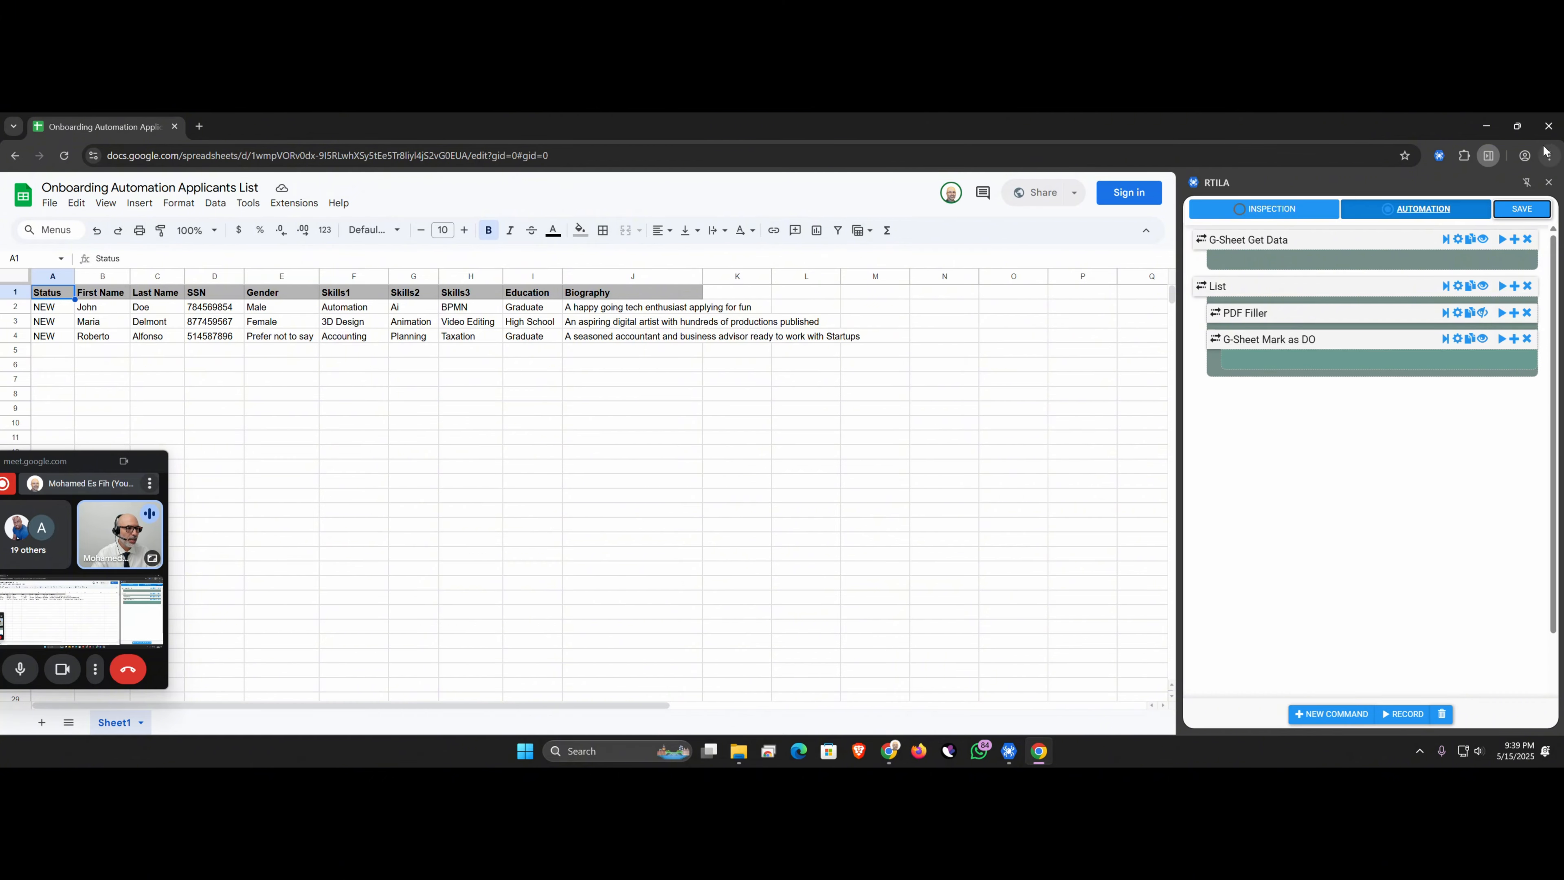
Close the project's browser, switch to RTILA, and save the spreadsheet copy's URL as the URL to inspect of PDF-Onboarding-Automation-V1.
{"action": "left_click", "coordinate": [1549, 126]}
{"action": "left_click", "coordinate": [1024, 751]}
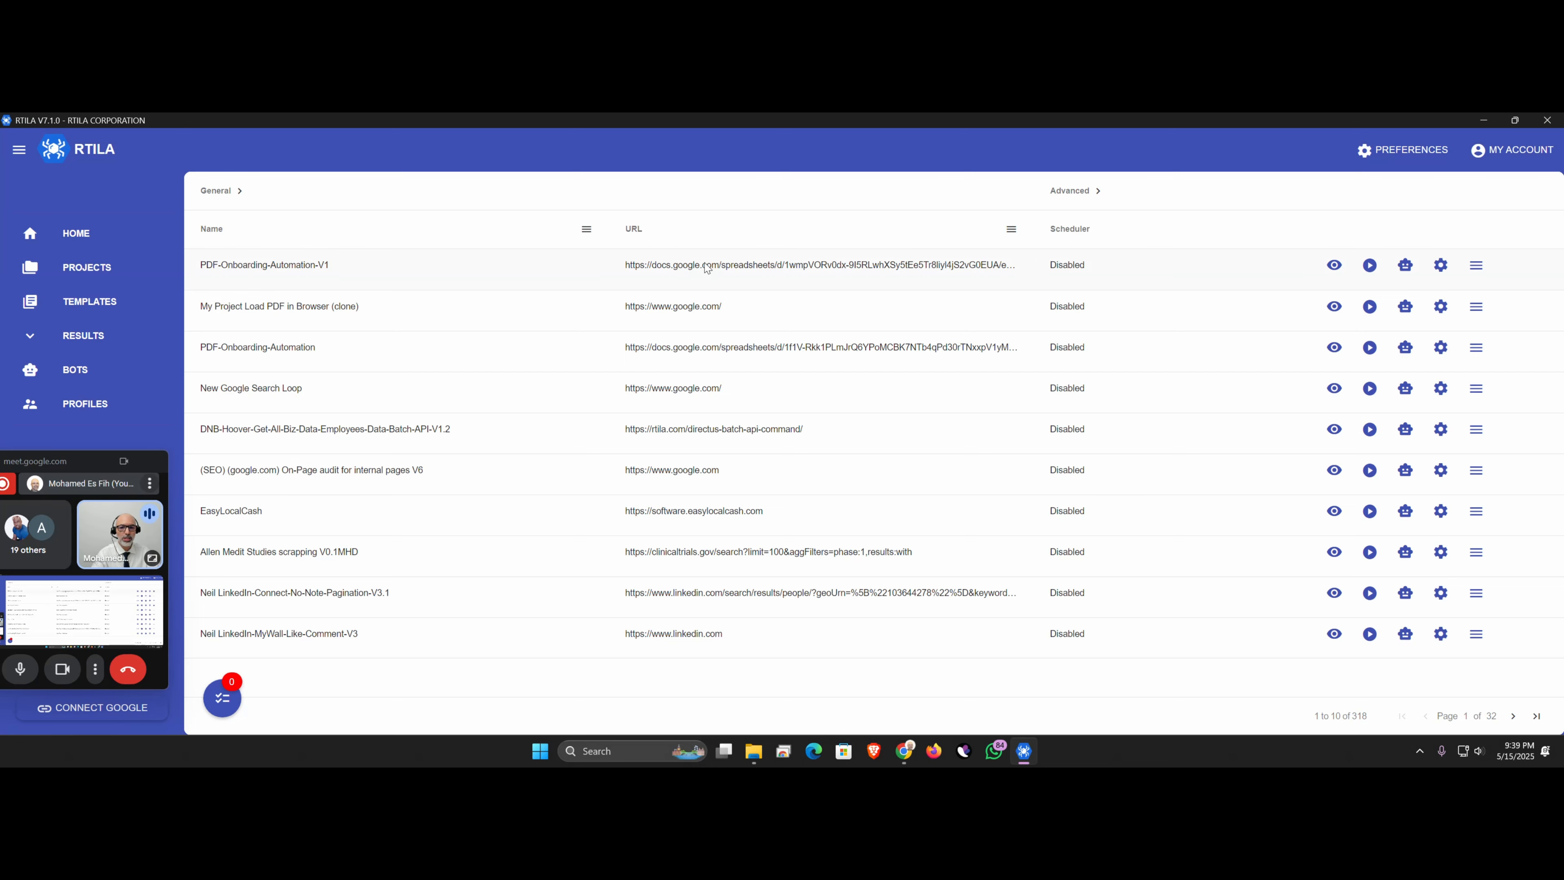
{"action": "left_click", "coordinate": [1440, 271]}
{"action": "triple_click", "coordinate": [654, 342]}
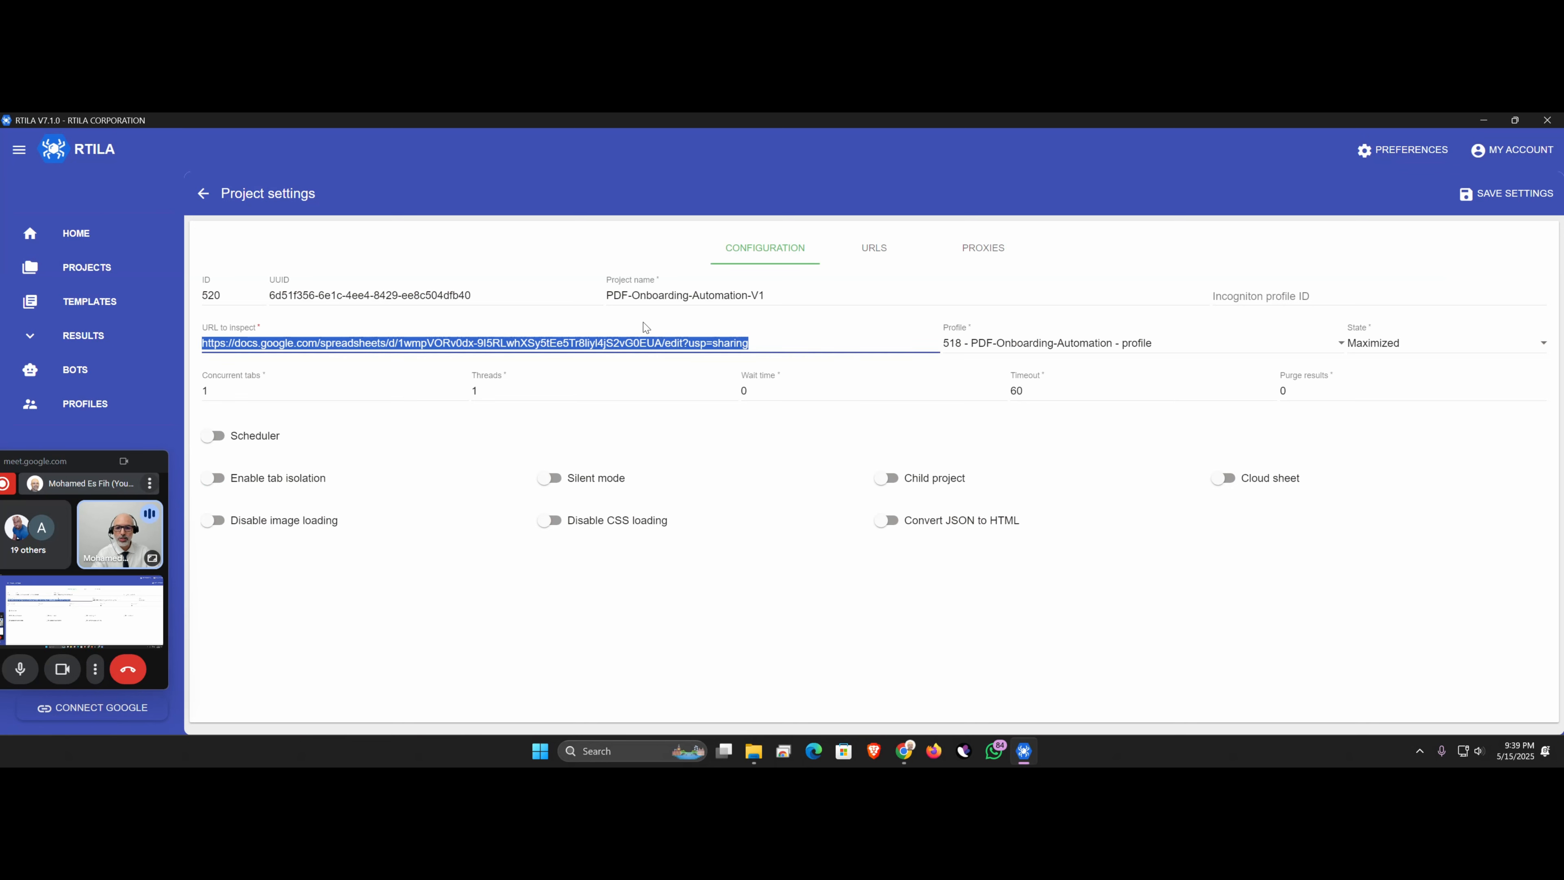
{"action": "key", "text": "BackSpace"}
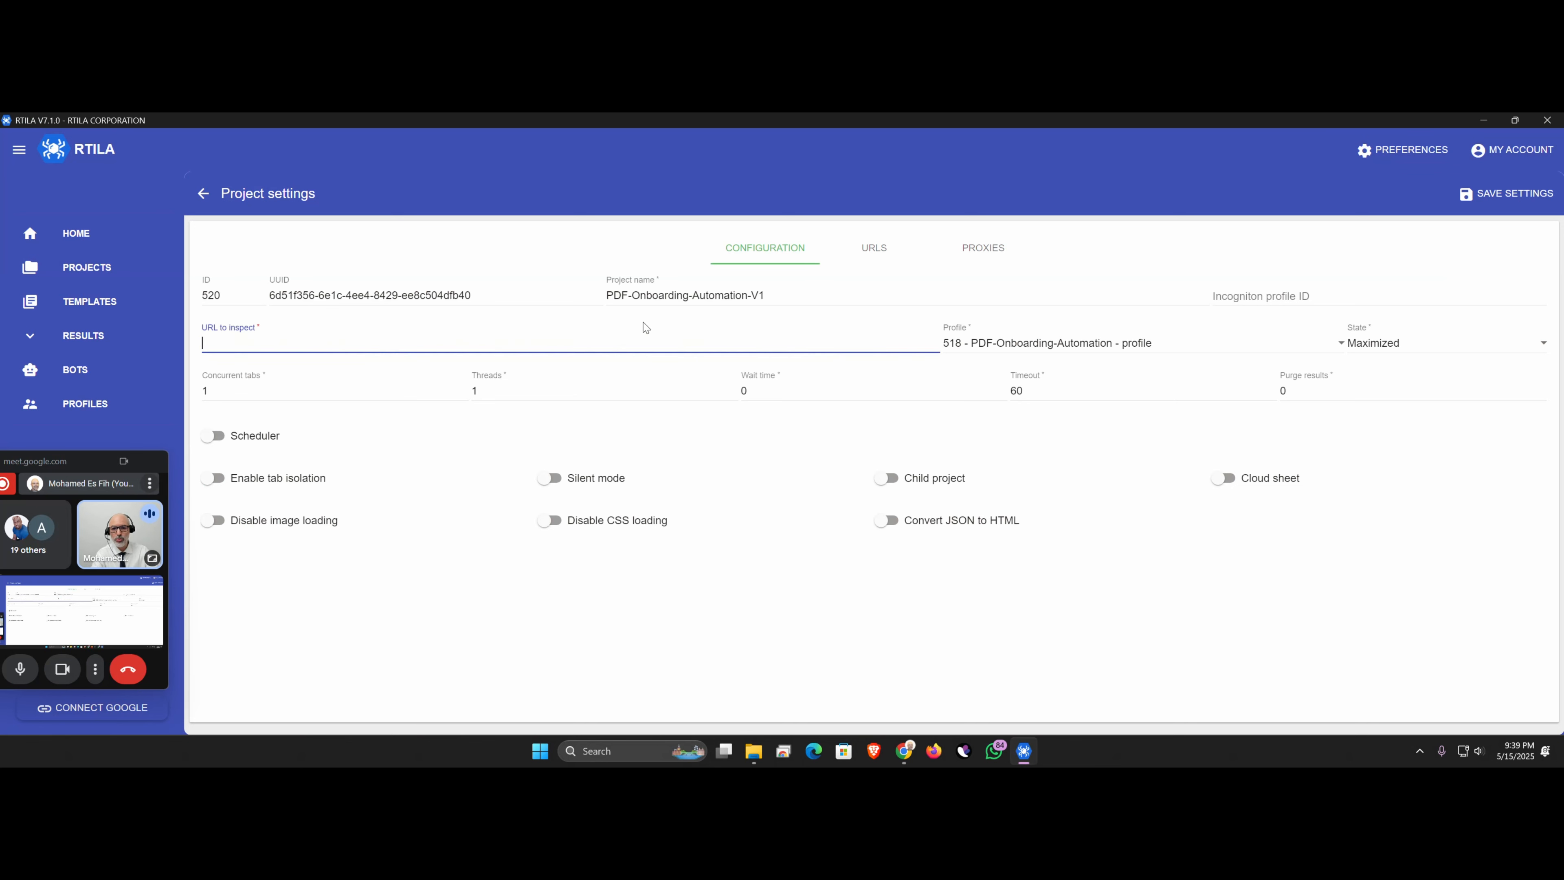
{"action": "right_click", "coordinate": [576, 343]}
{"action": "left_click", "coordinate": [598, 399]}
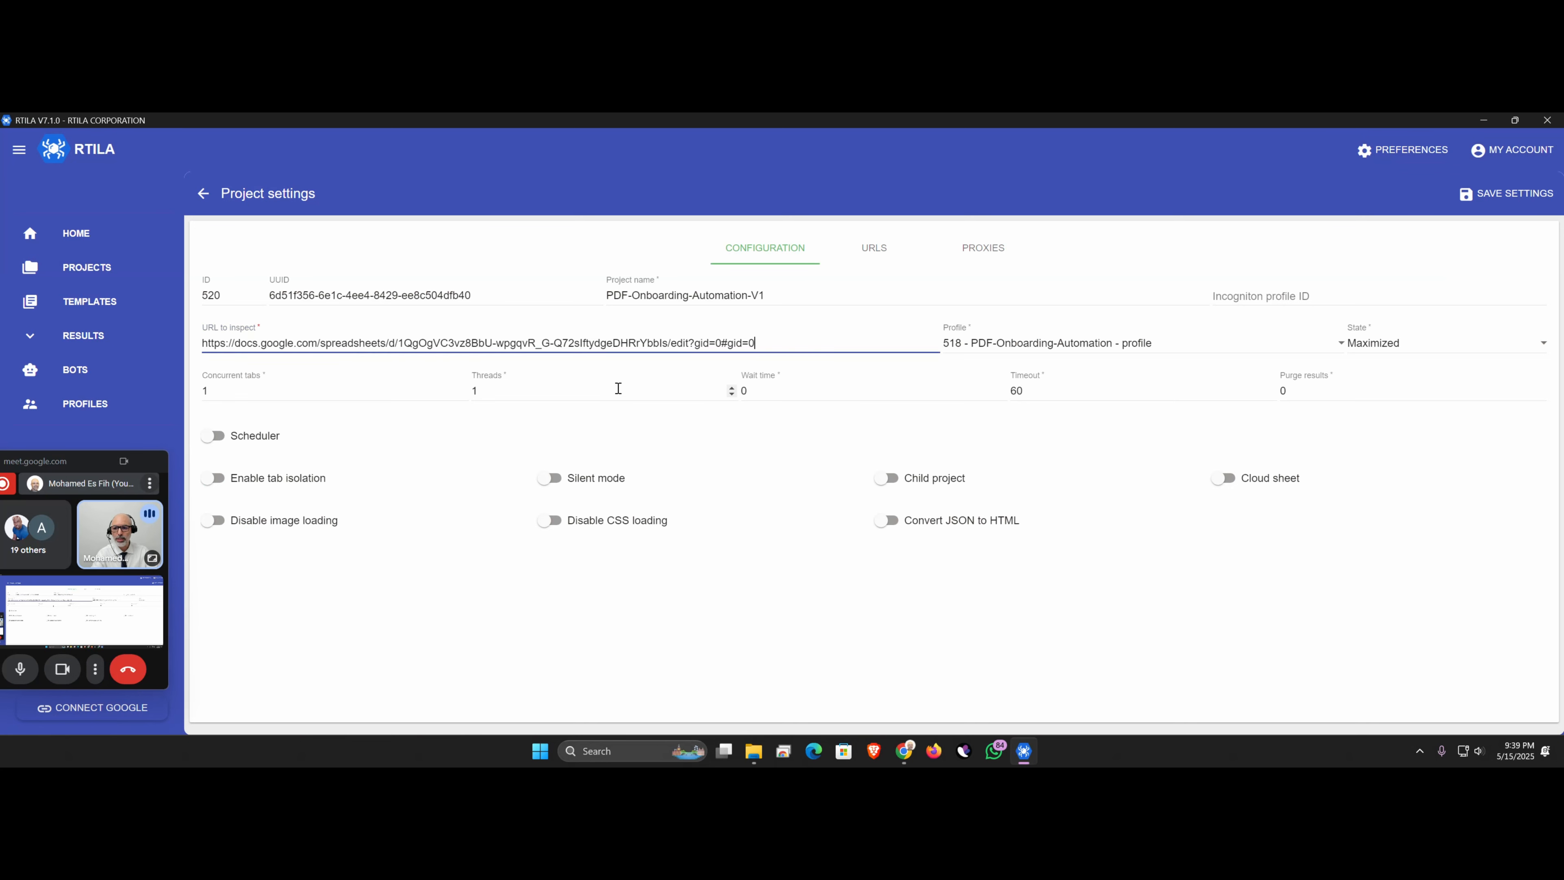
{"action": "left_click", "coordinate": [1480, 194]}
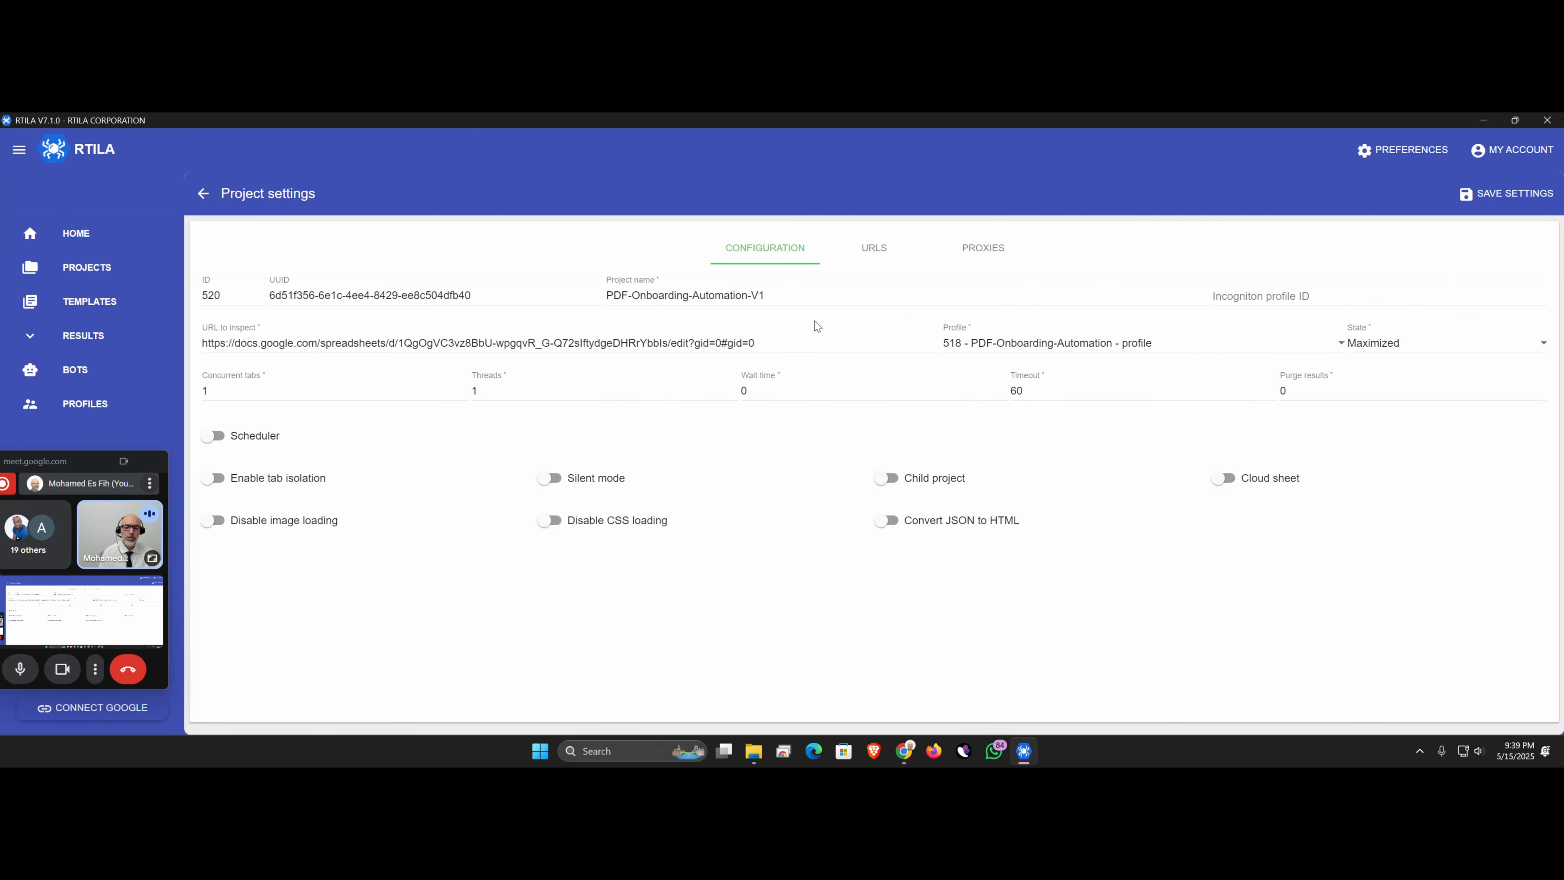
Launch PDF-Onboarding-Automation-V1 from the project list and show its automation commands beside the copied spreadsheet.
{"action": "left_click", "coordinate": [104, 267]}
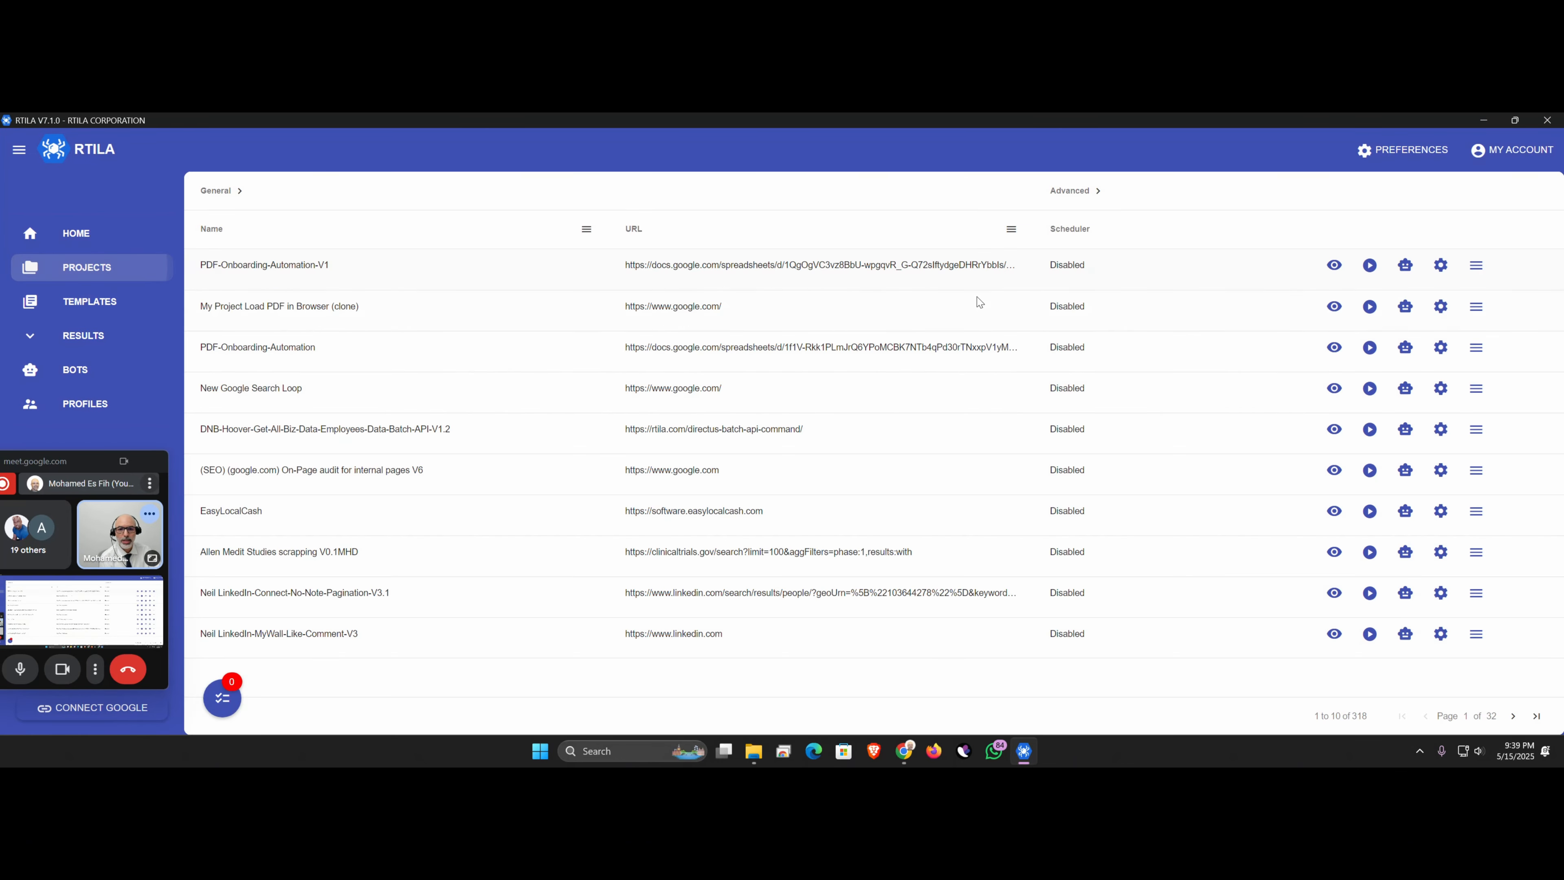
{"action": "left_click", "coordinate": [1369, 264]}
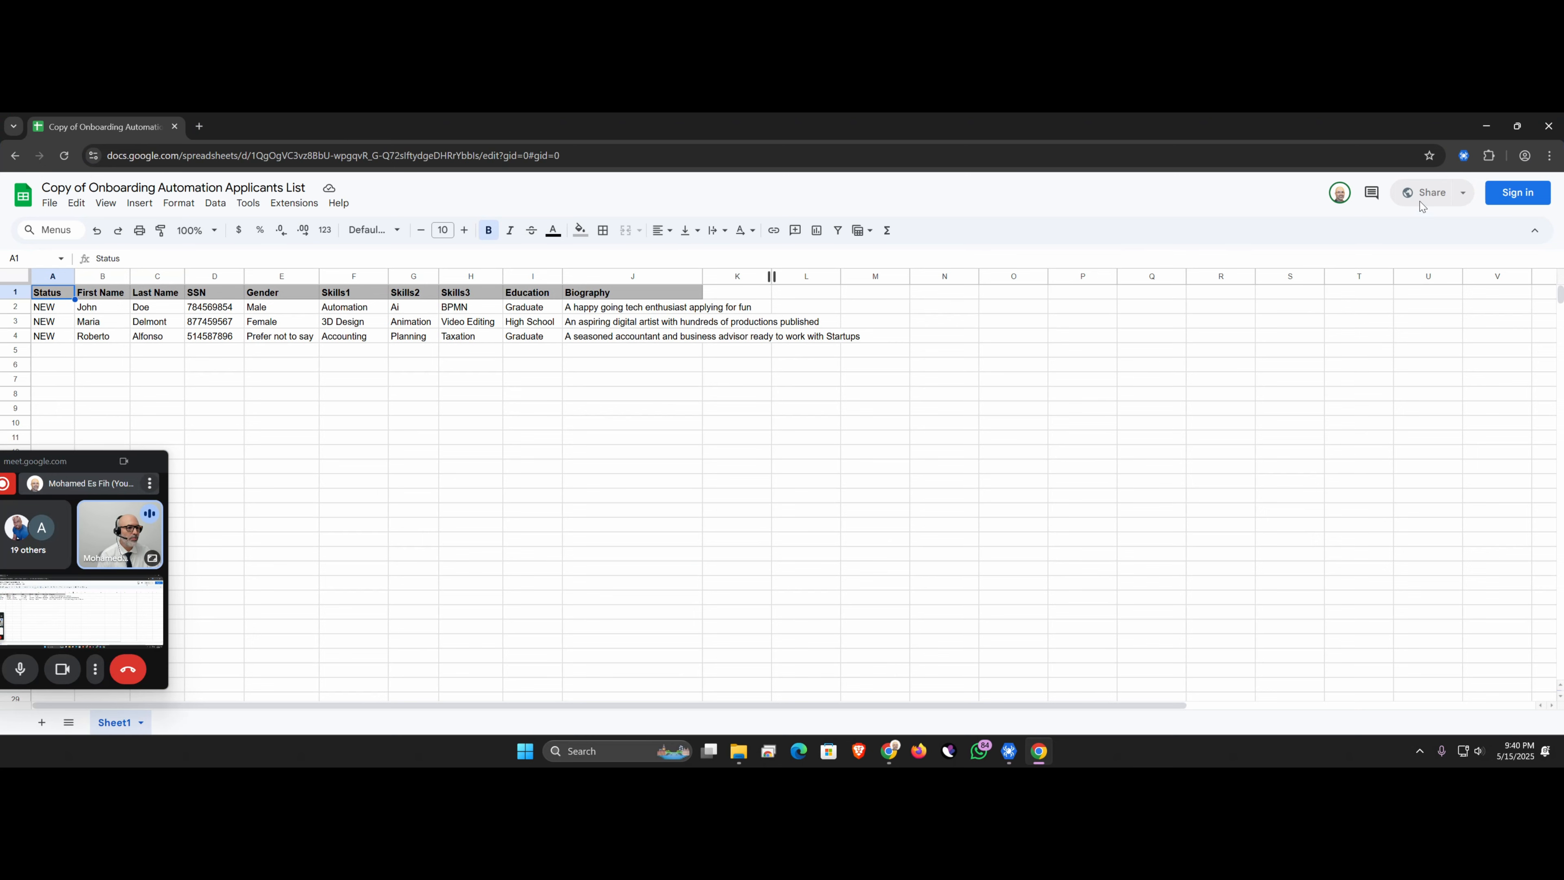
{"action": "left_click", "coordinate": [1464, 155]}
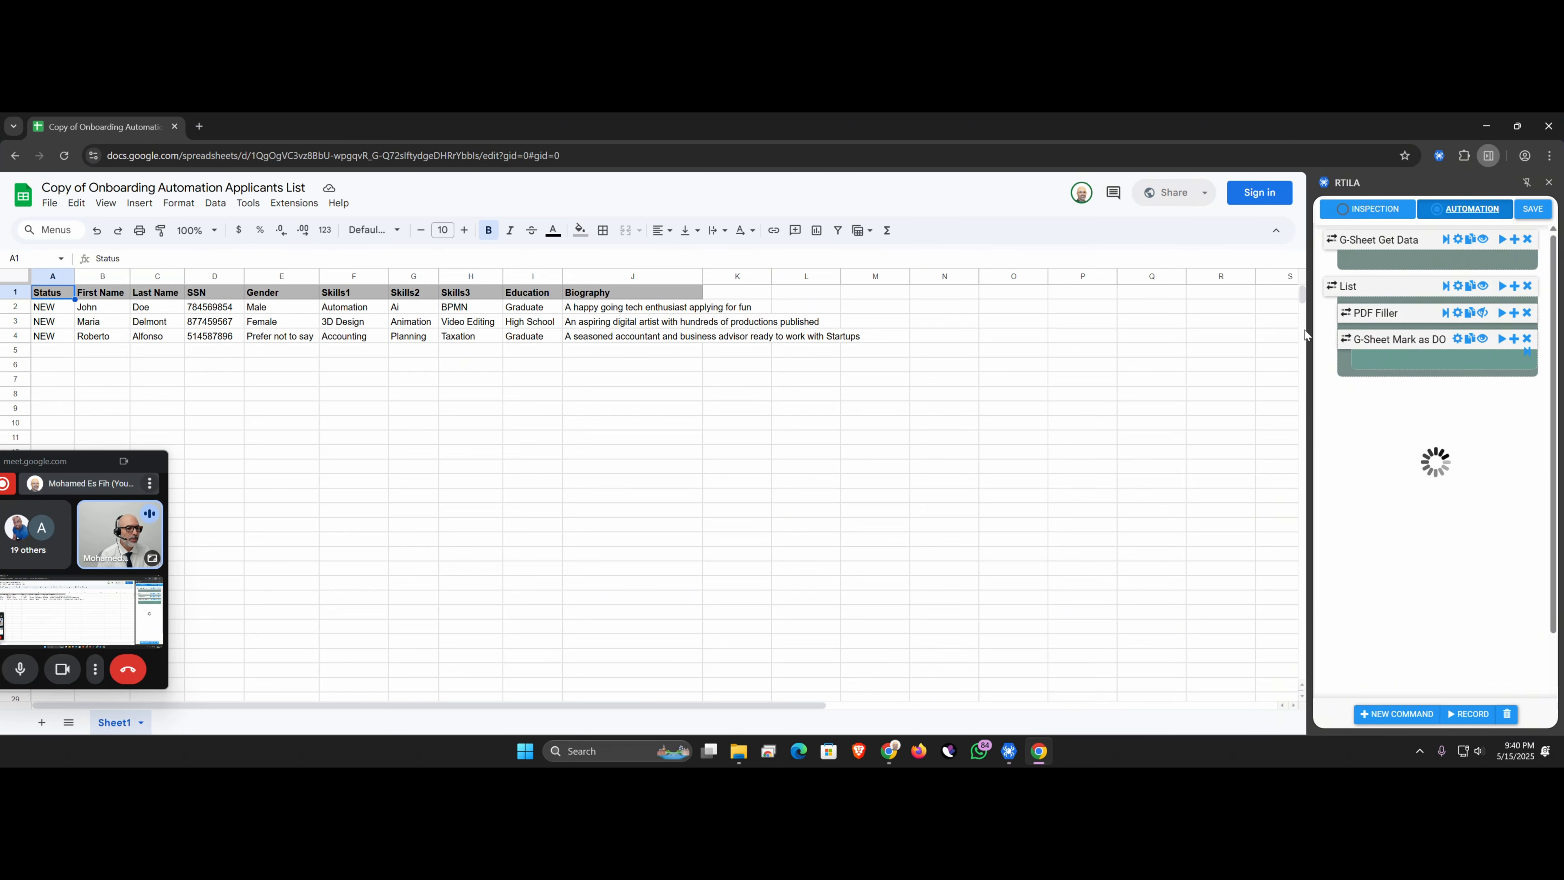
Open the browser's developer console between the spreadsheet and the RTILA panel, clear its messages, and resize the panes so the applicant columns stay visible.
{"action": "left_click_drag", "start_coordinate": [1305, 334], "coordinate": [1180, 358]}
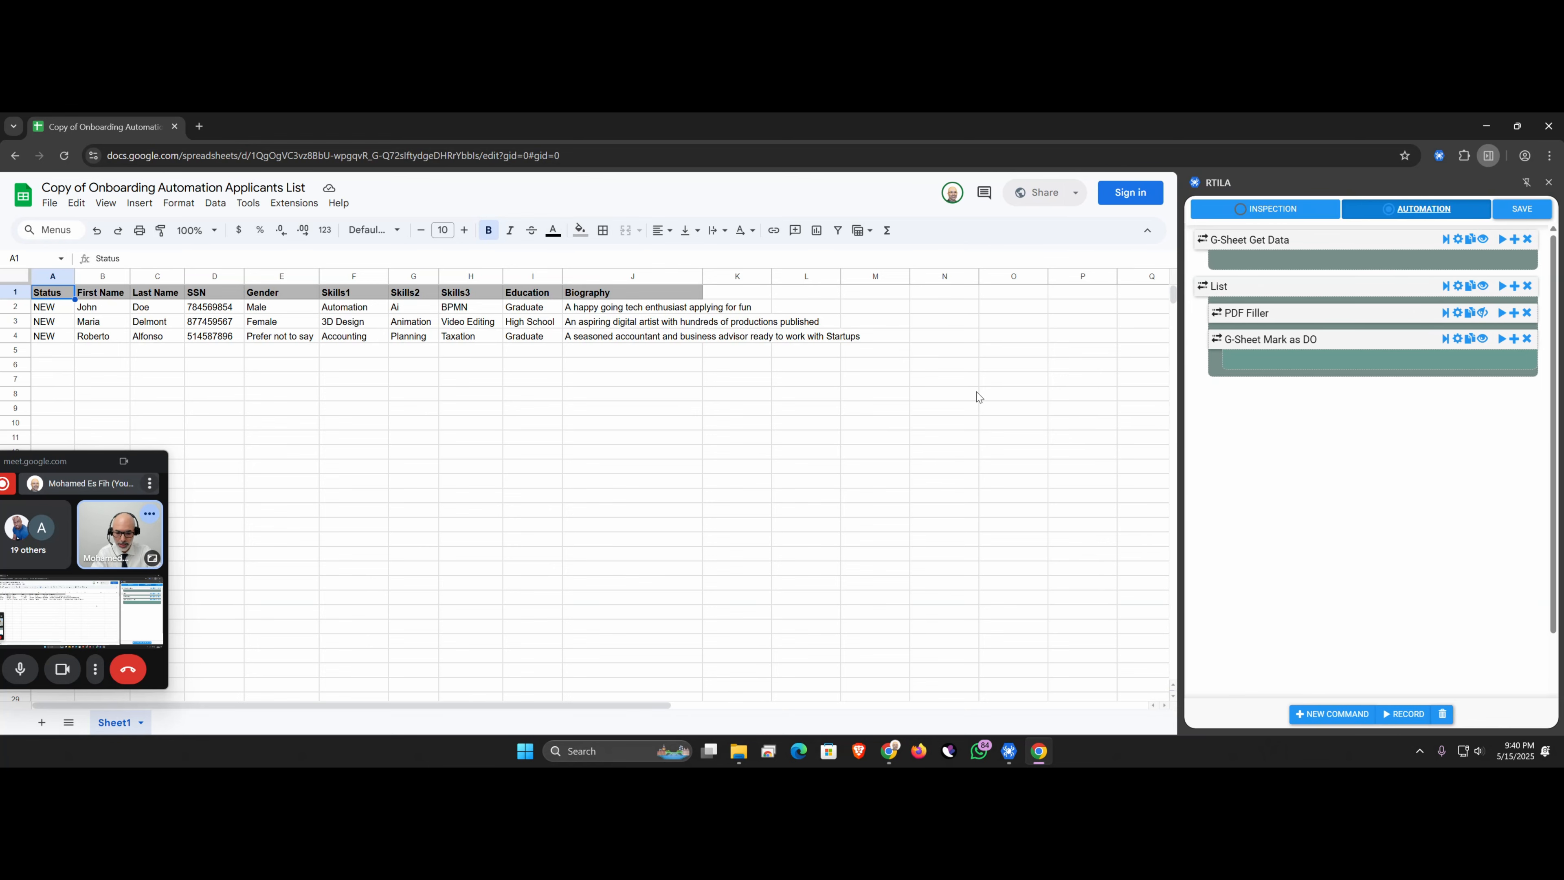
{"action": "key", "text": "ctrl+shift+j"}
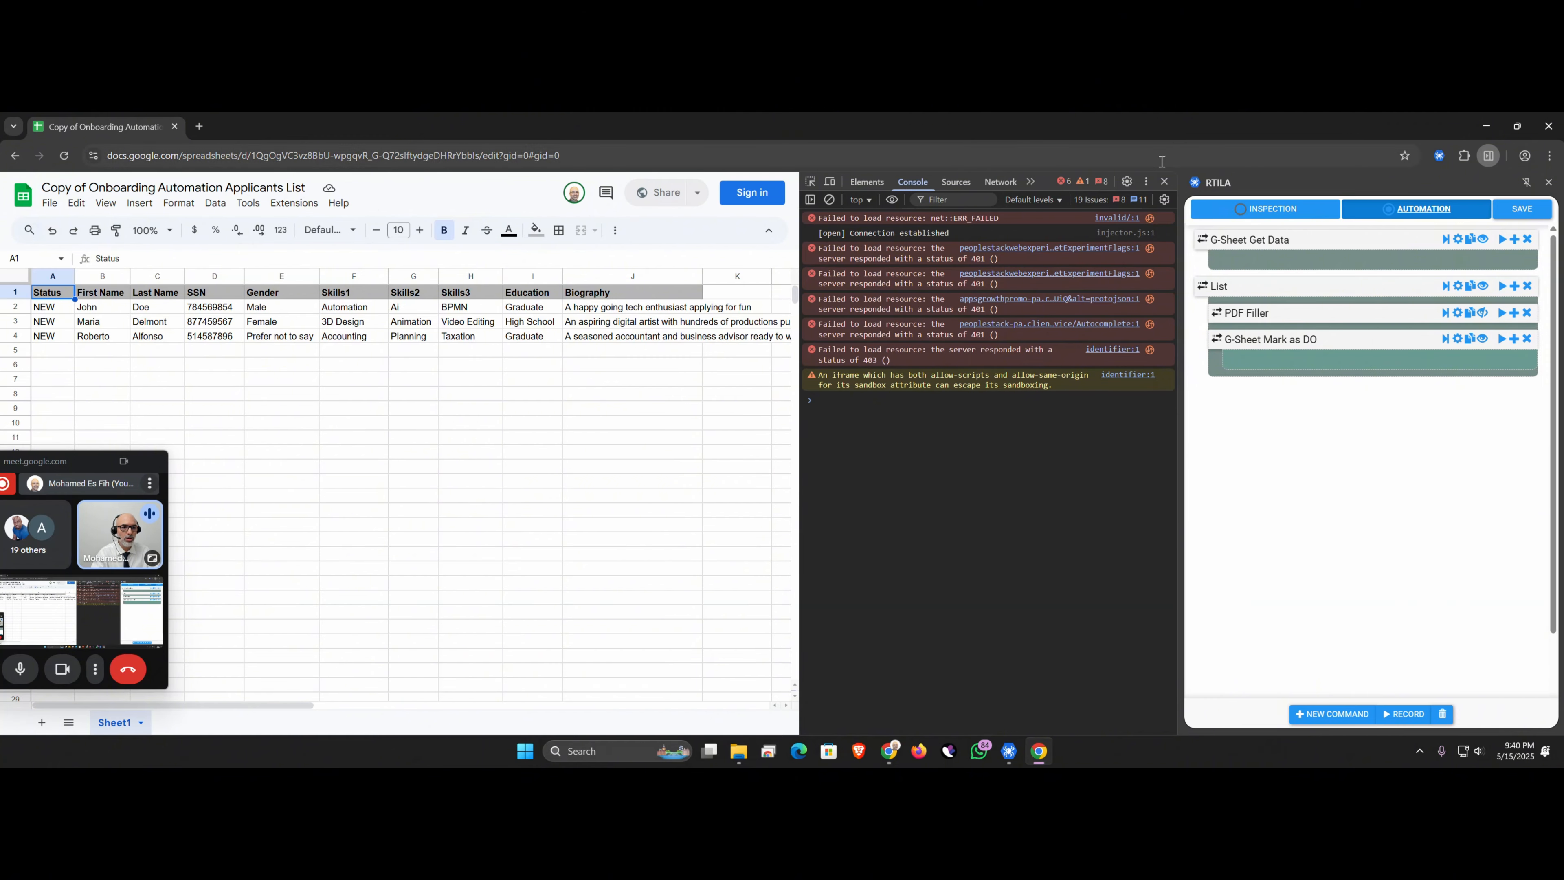
{"action": "left_click", "coordinate": [1164, 181]}
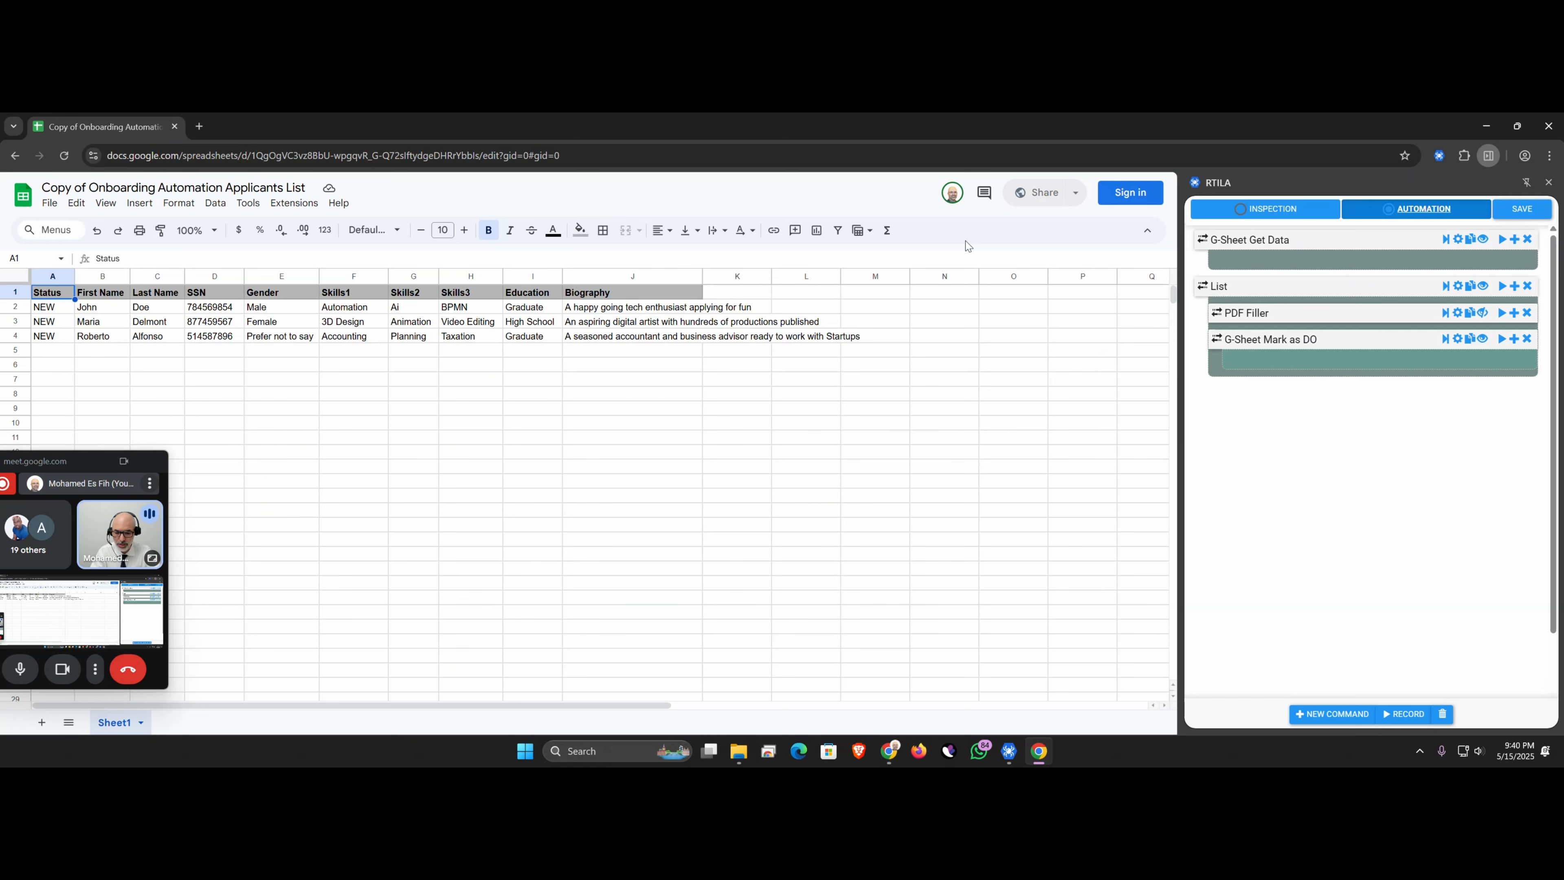
{"action": "key", "text": "F12"}
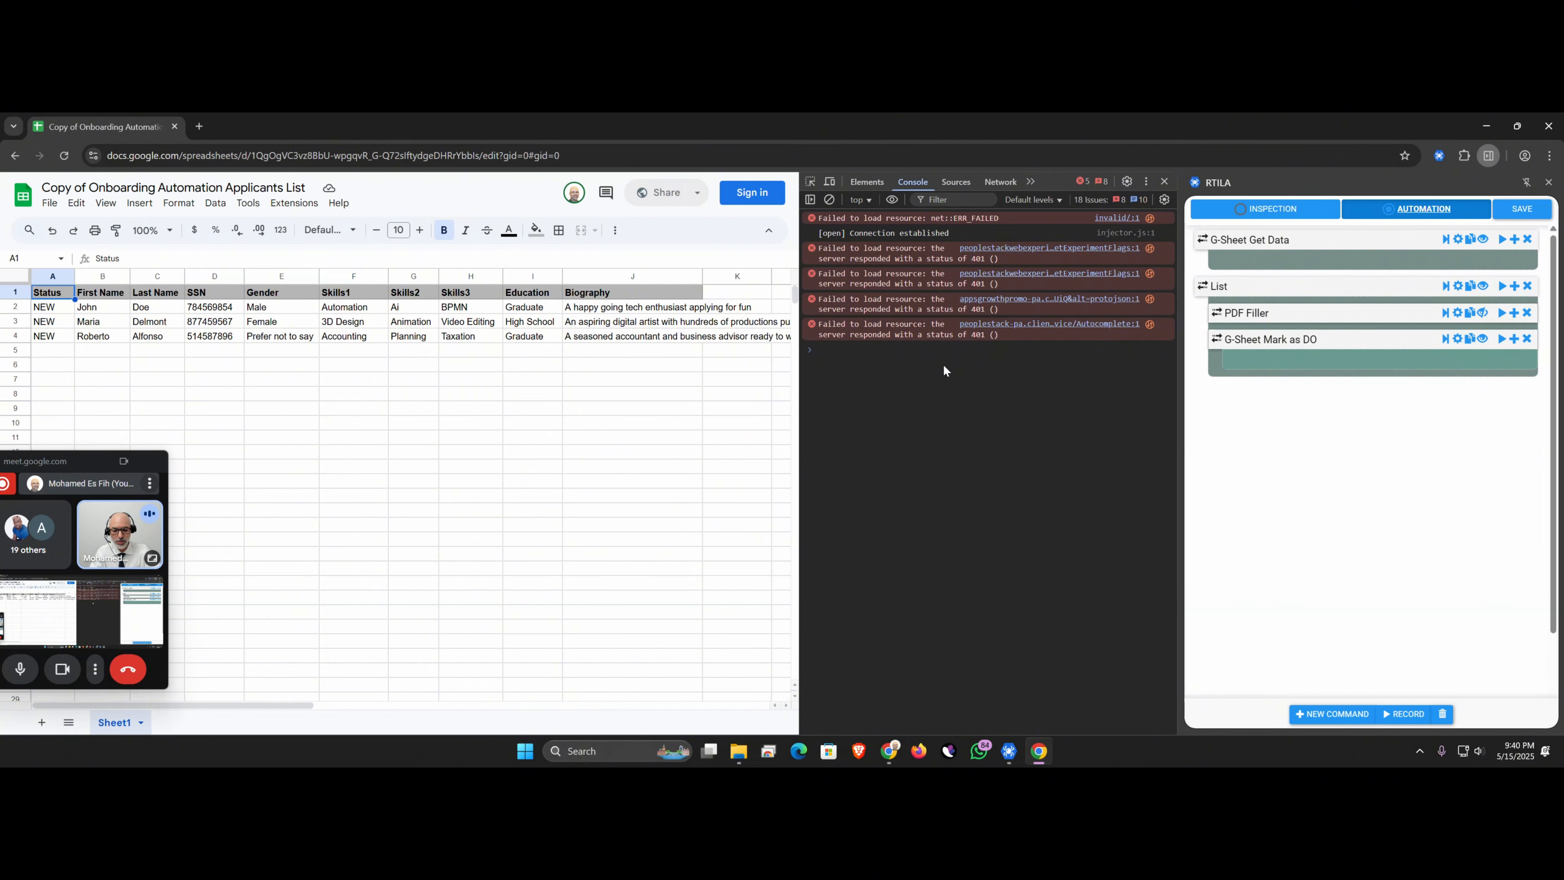
{"action": "key", "text": "ctrl+l"}
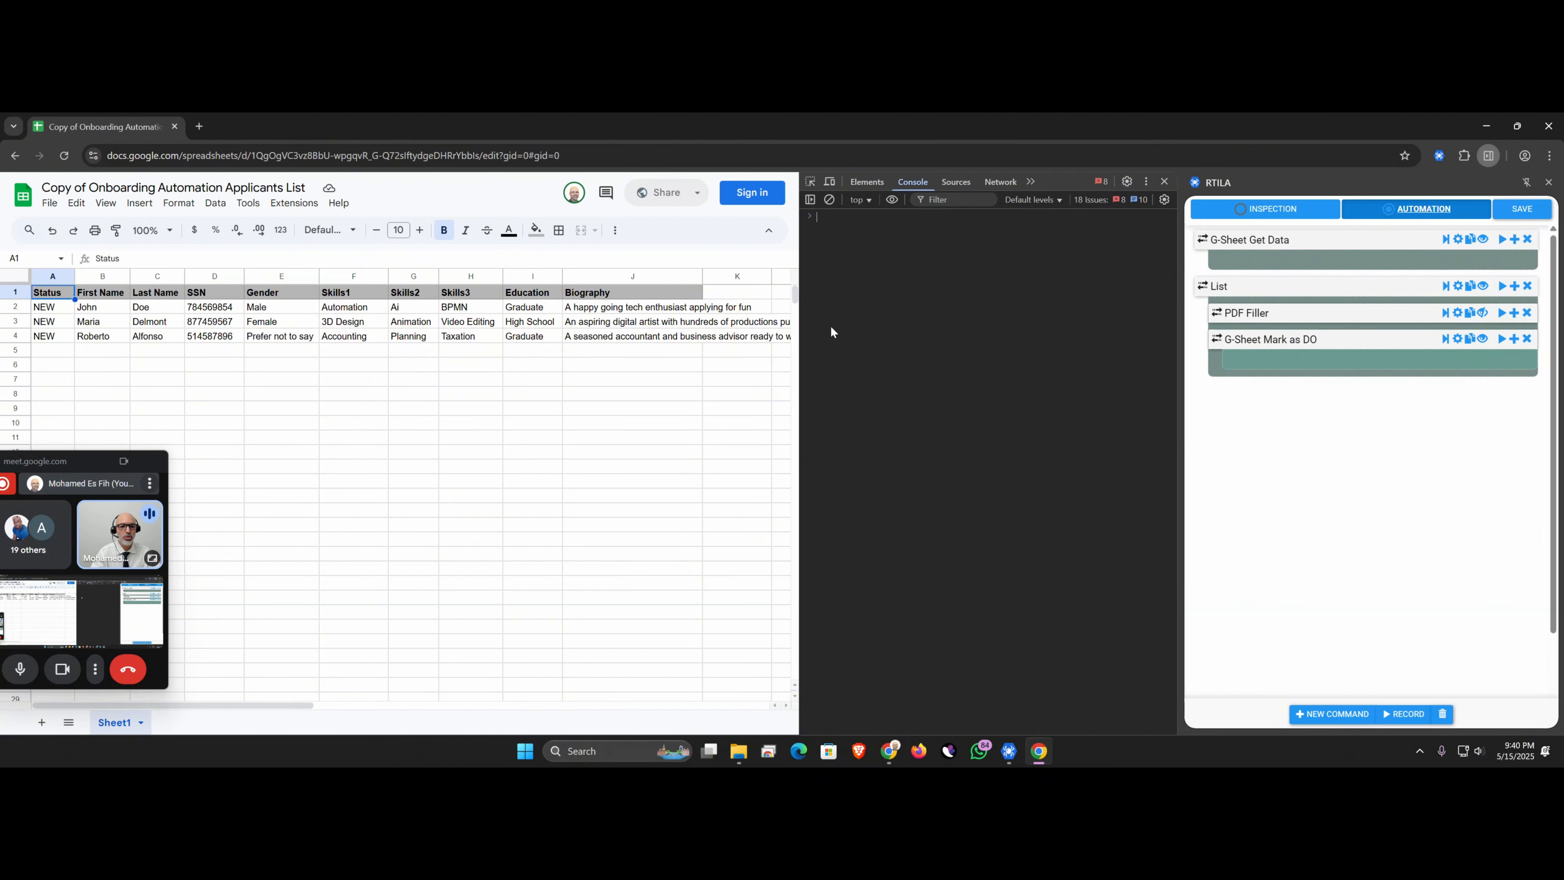
{"action": "left_click_drag", "start_coordinate": [803, 324], "coordinate": [910, 324]}
{"action": "left_click_drag", "start_coordinate": [1181, 367], "coordinate": [1236, 361]}
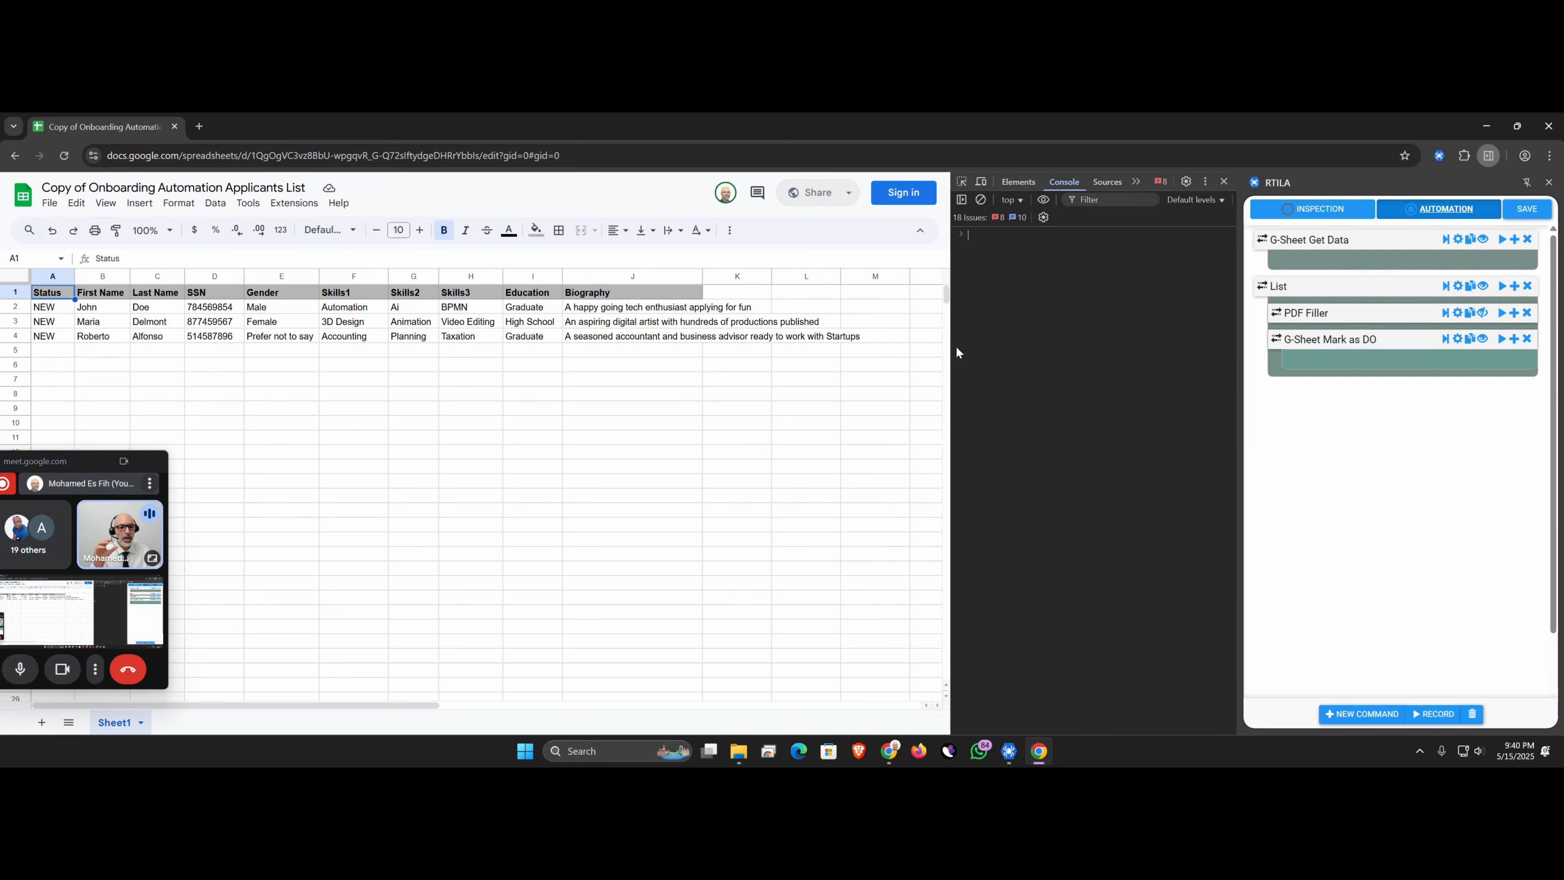
{"action": "left_click_drag", "start_coordinate": [953, 346], "coordinate": [926, 347]}
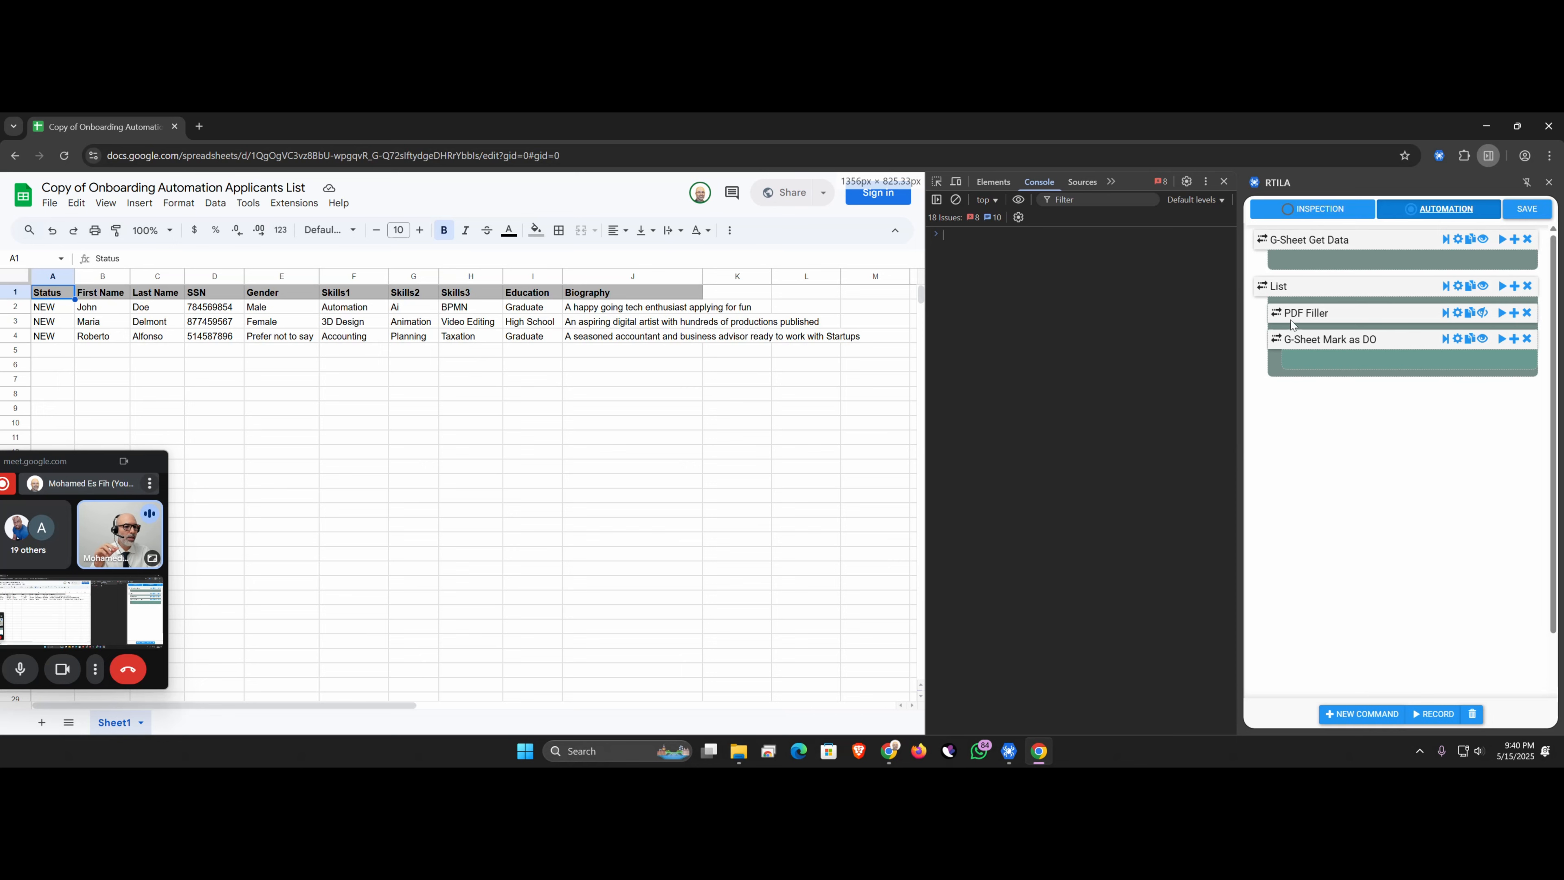
Expand the G-Sheet Get Data command and review its Spreadsheet URL, Sheet Name and Sheet has header settings, keeping YES for the header.
{"action": "left_click", "coordinate": [1295, 242]}
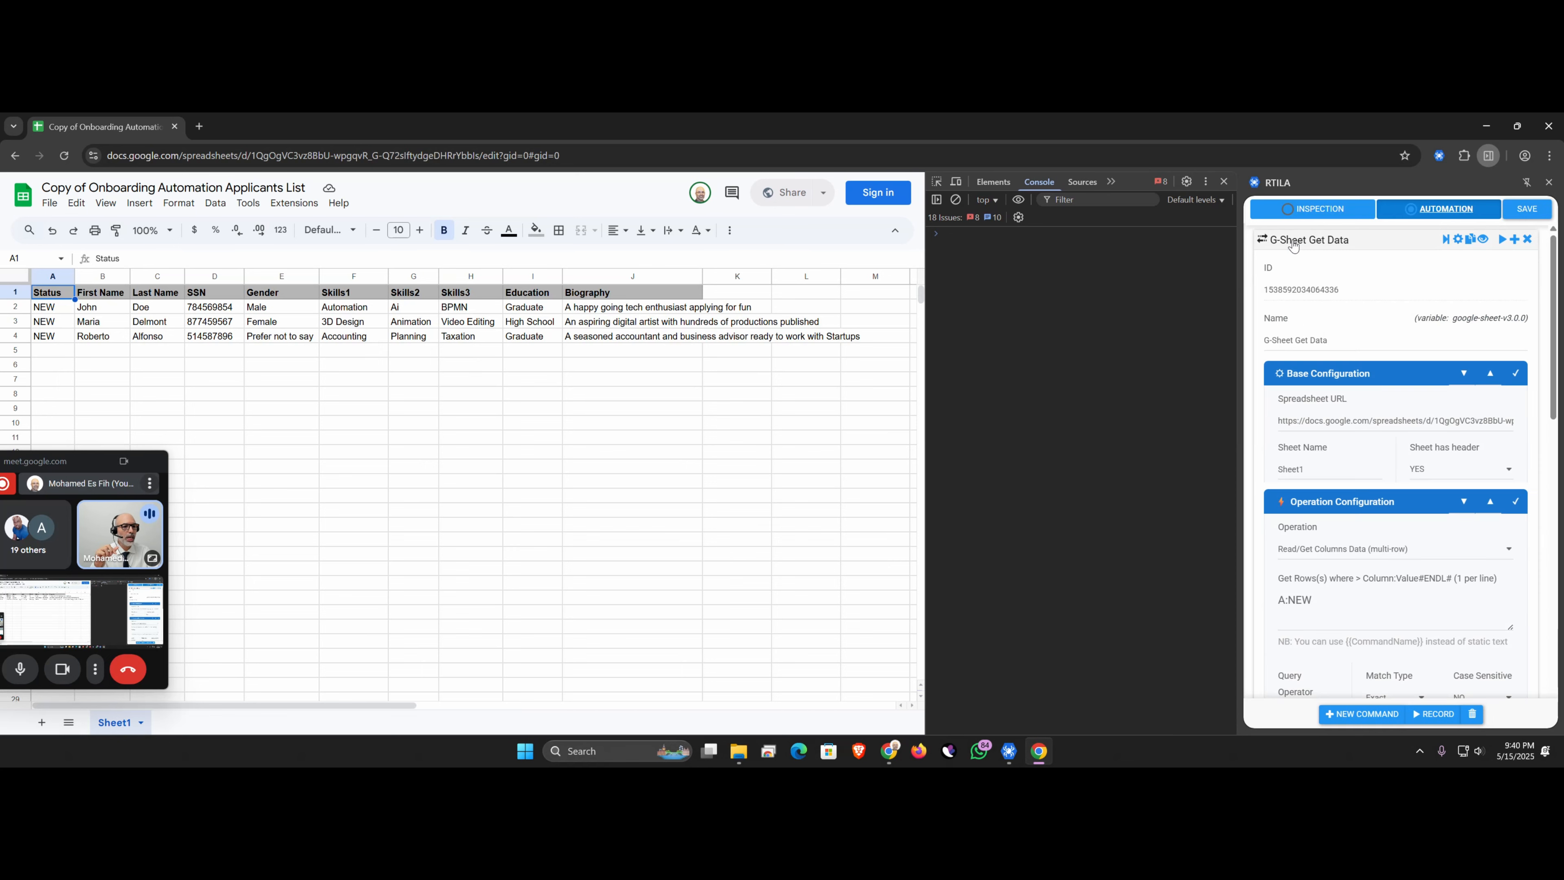
{"action": "left_click_drag", "start_coordinate": [1241, 296], "coordinate": [1214, 297]}
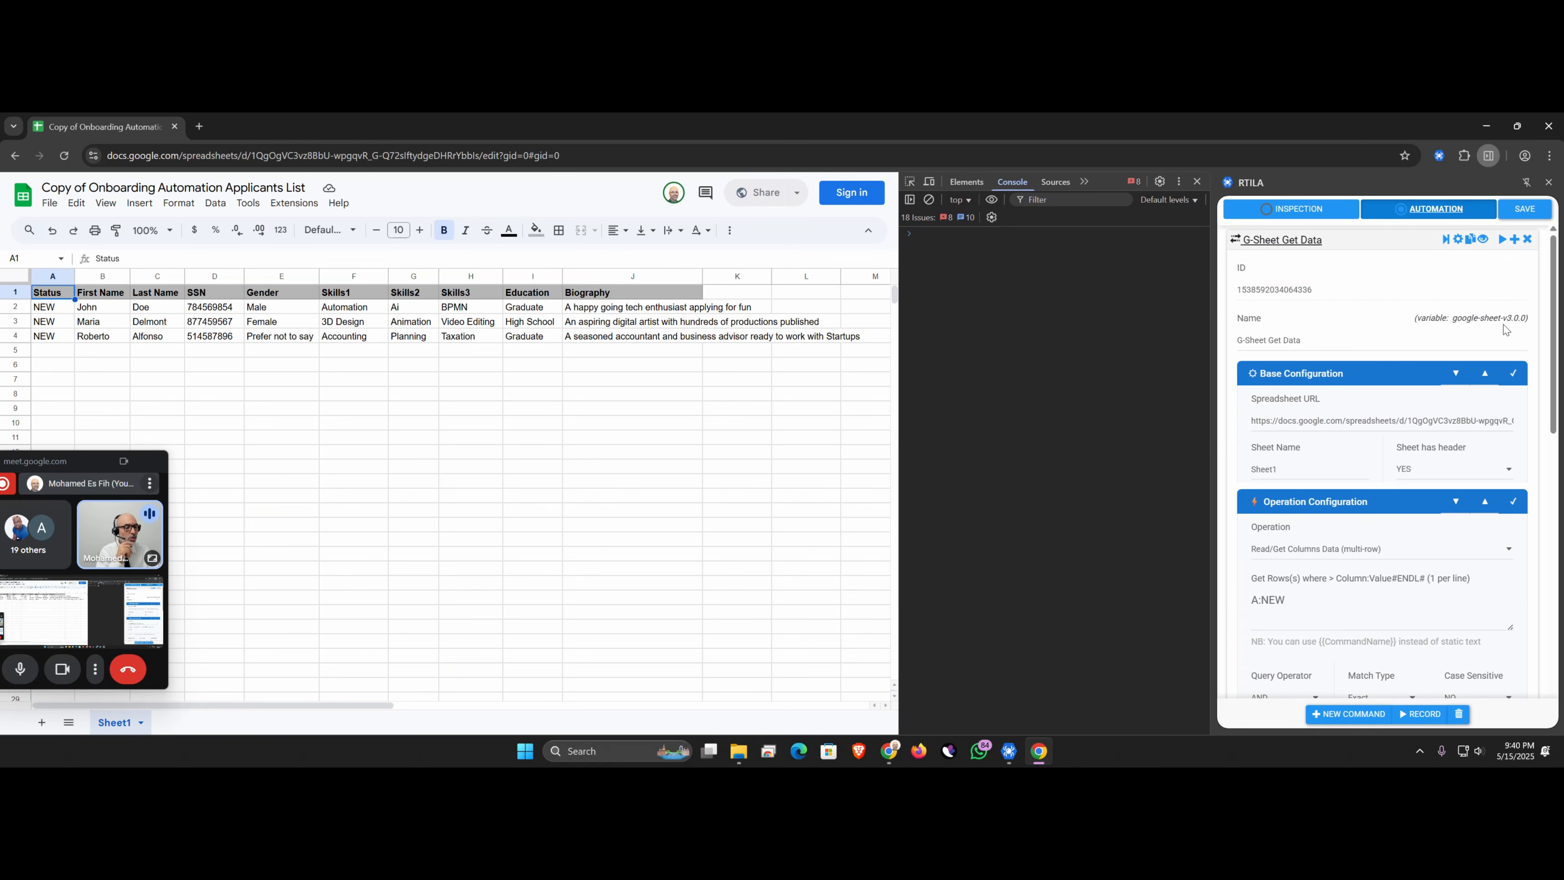
{"action": "triple_click", "coordinate": [1297, 420]}
{"action": "left_click", "coordinate": [1298, 421]}
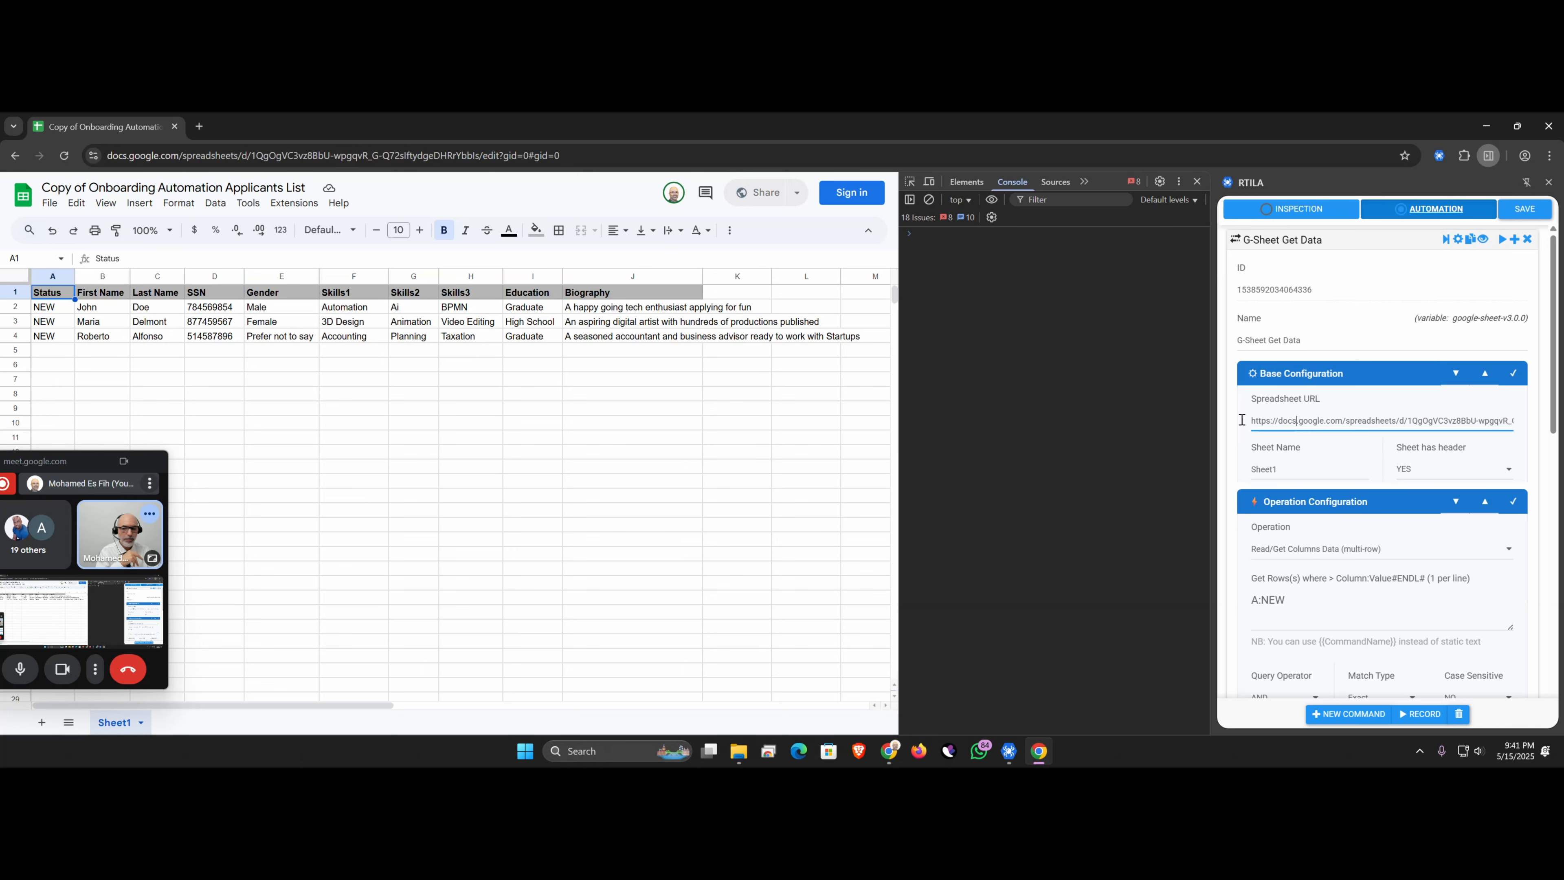
{"action": "double_click", "coordinate": [1260, 468]}
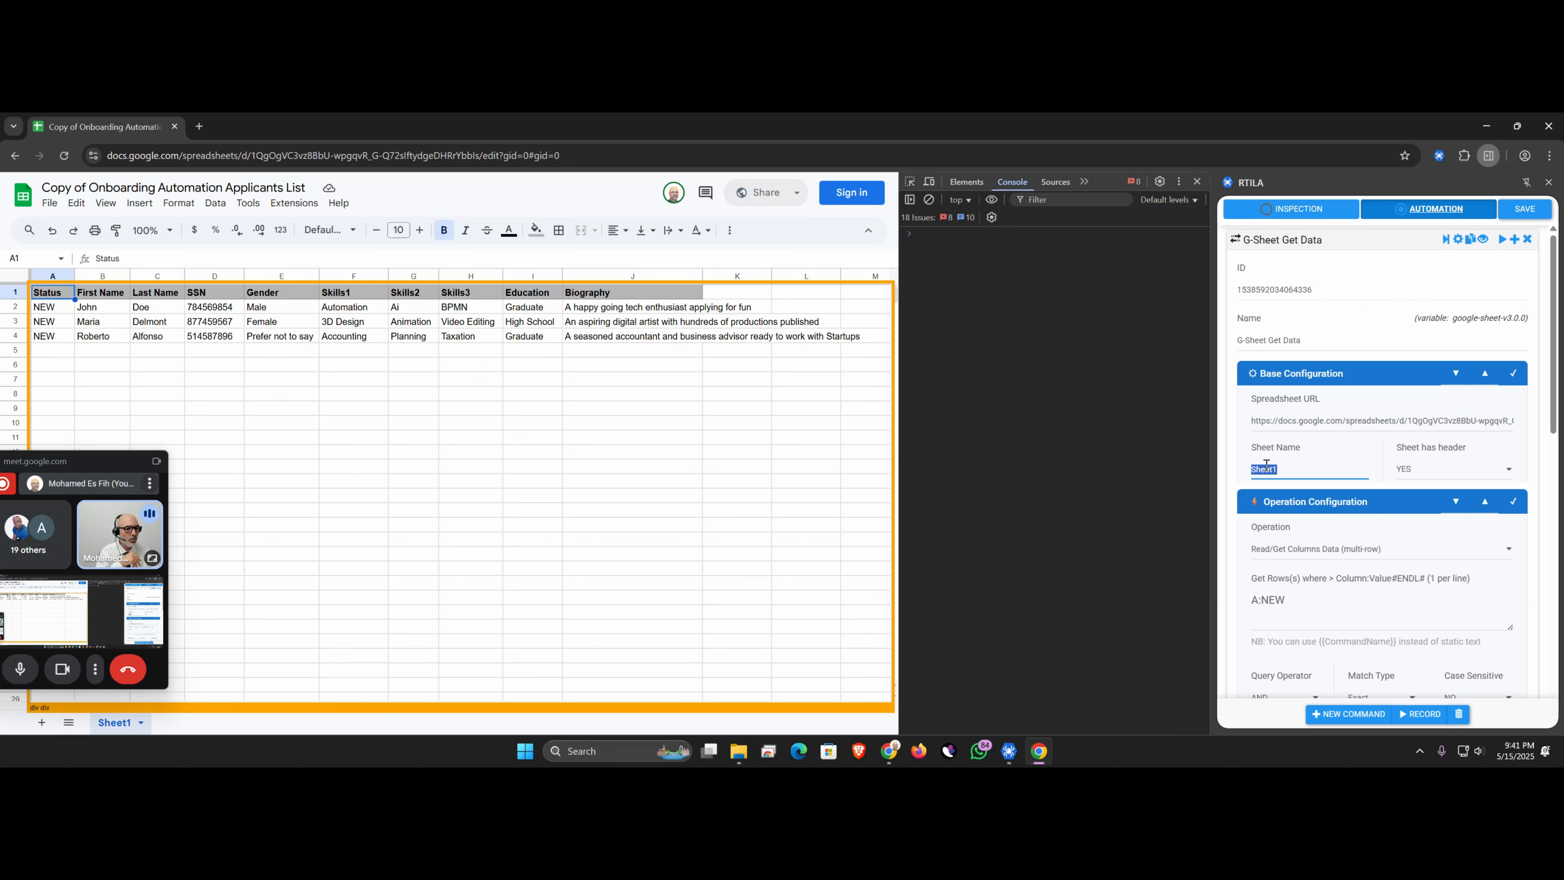
{"action": "left_click", "coordinate": [1284, 468]}
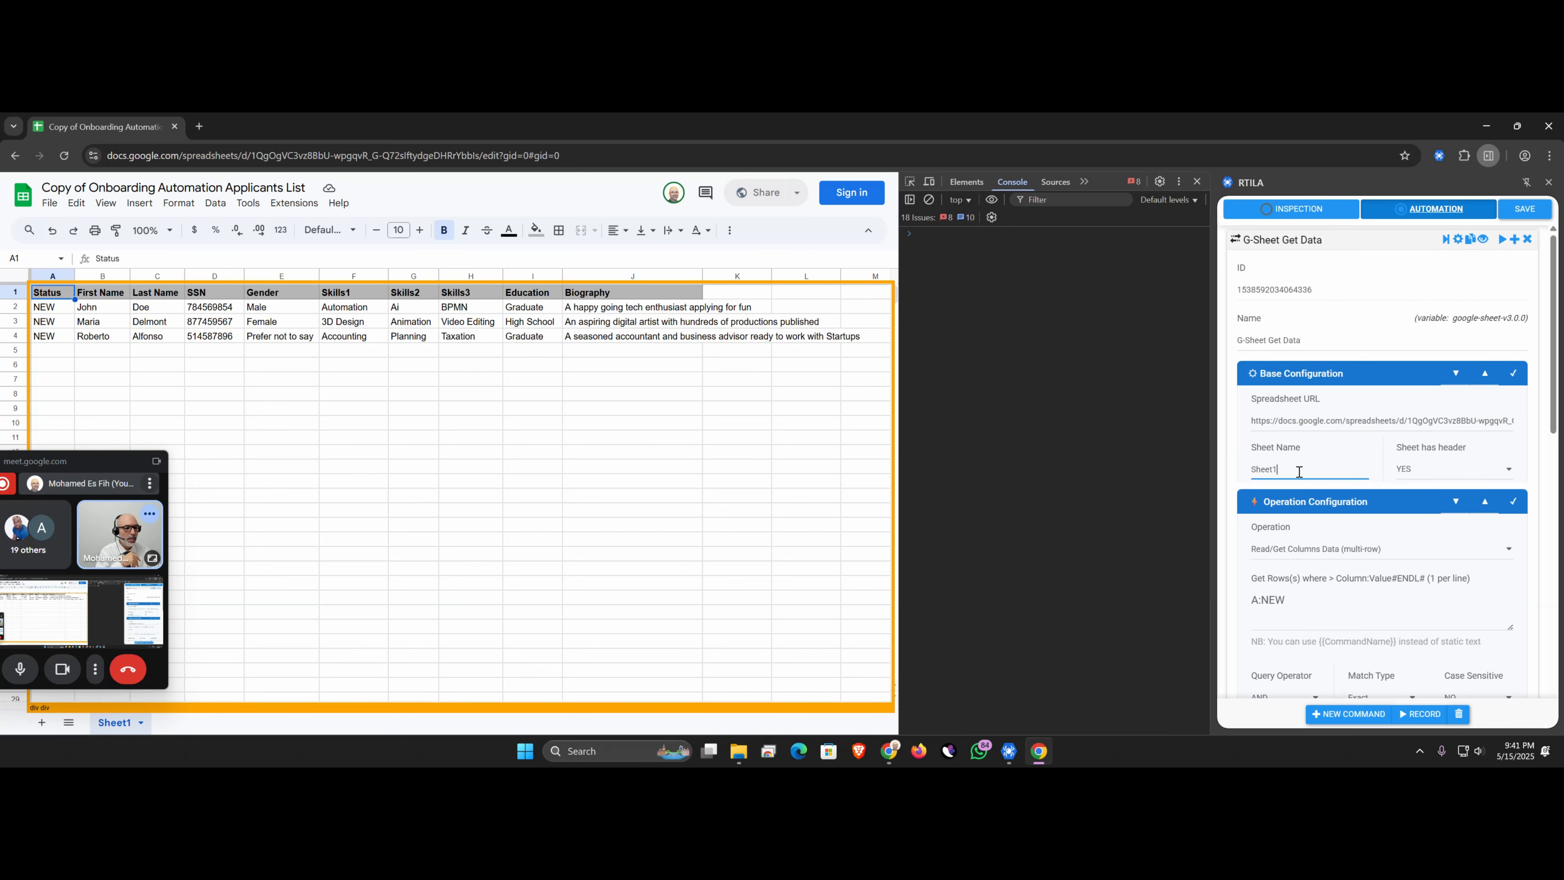
{"action": "left_click", "coordinate": [1456, 470]}
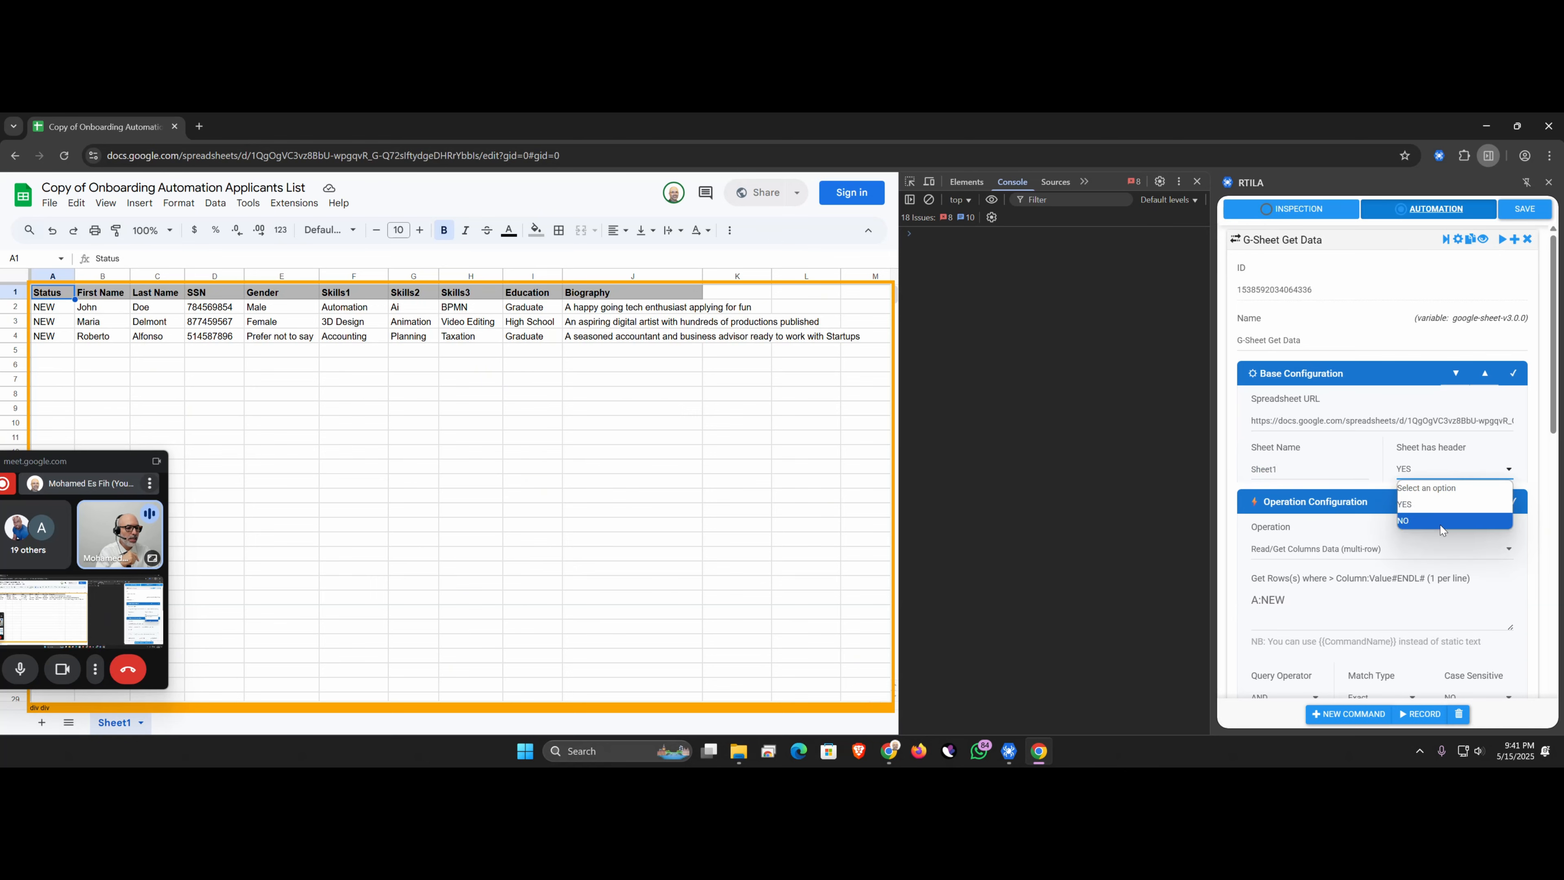
{"action": "left_click", "coordinate": [1441, 507]}
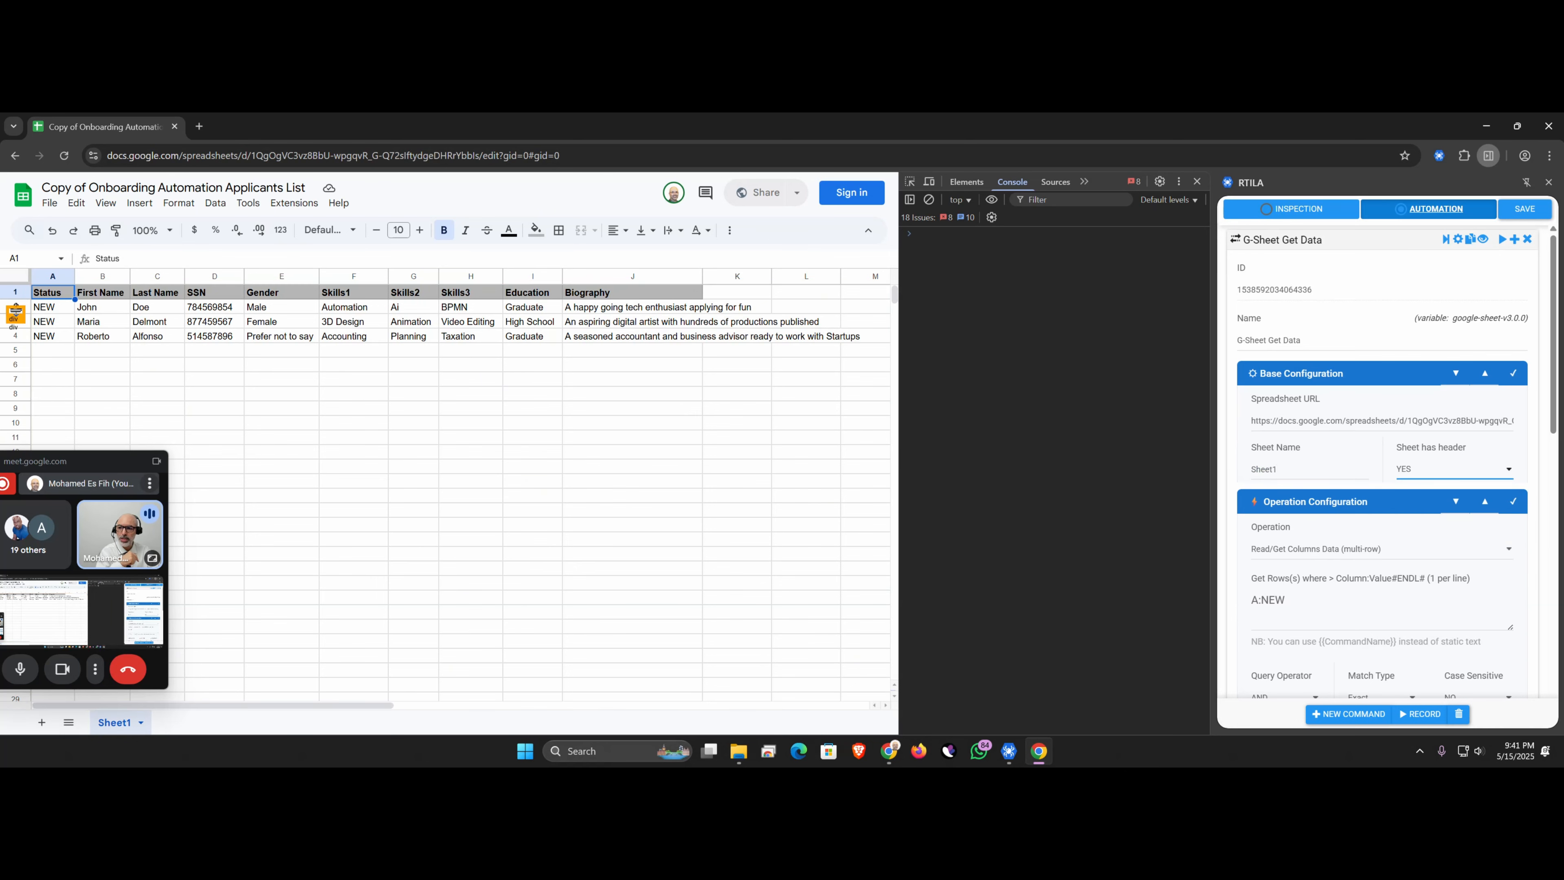
Reload the spreadsheet page to remove the element highlight and collapse the Base Configuration section of G-Sheet Get Data.
{"action": "left_click", "coordinate": [63, 156]}
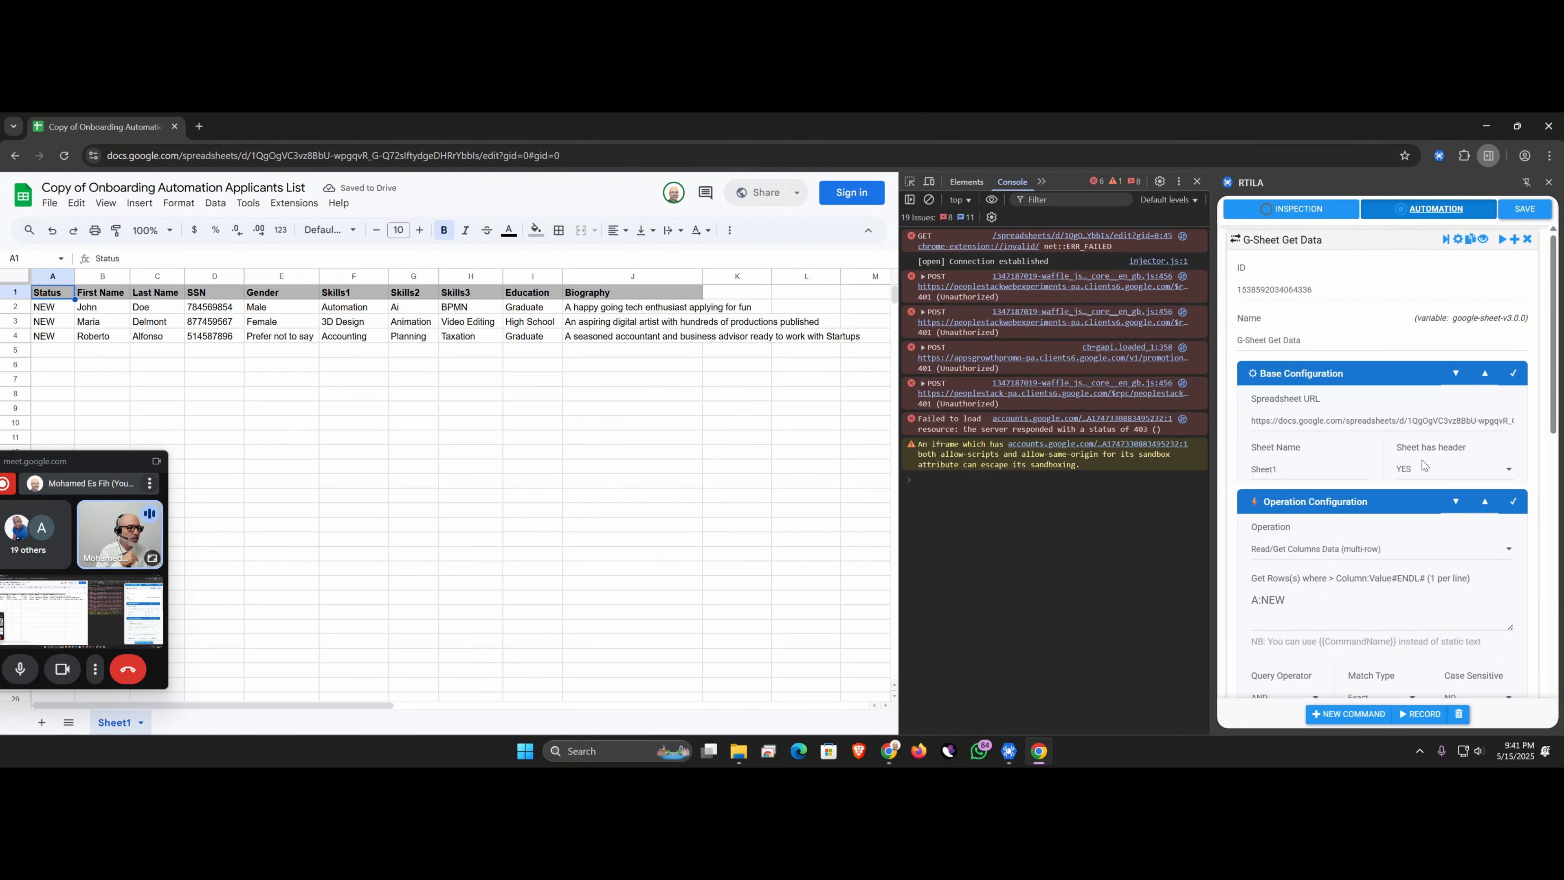
{"action": "left_click", "coordinate": [1487, 378]}
{"action": "left_click", "coordinate": [1455, 377]}
{"action": "left_click", "coordinate": [1486, 377]}
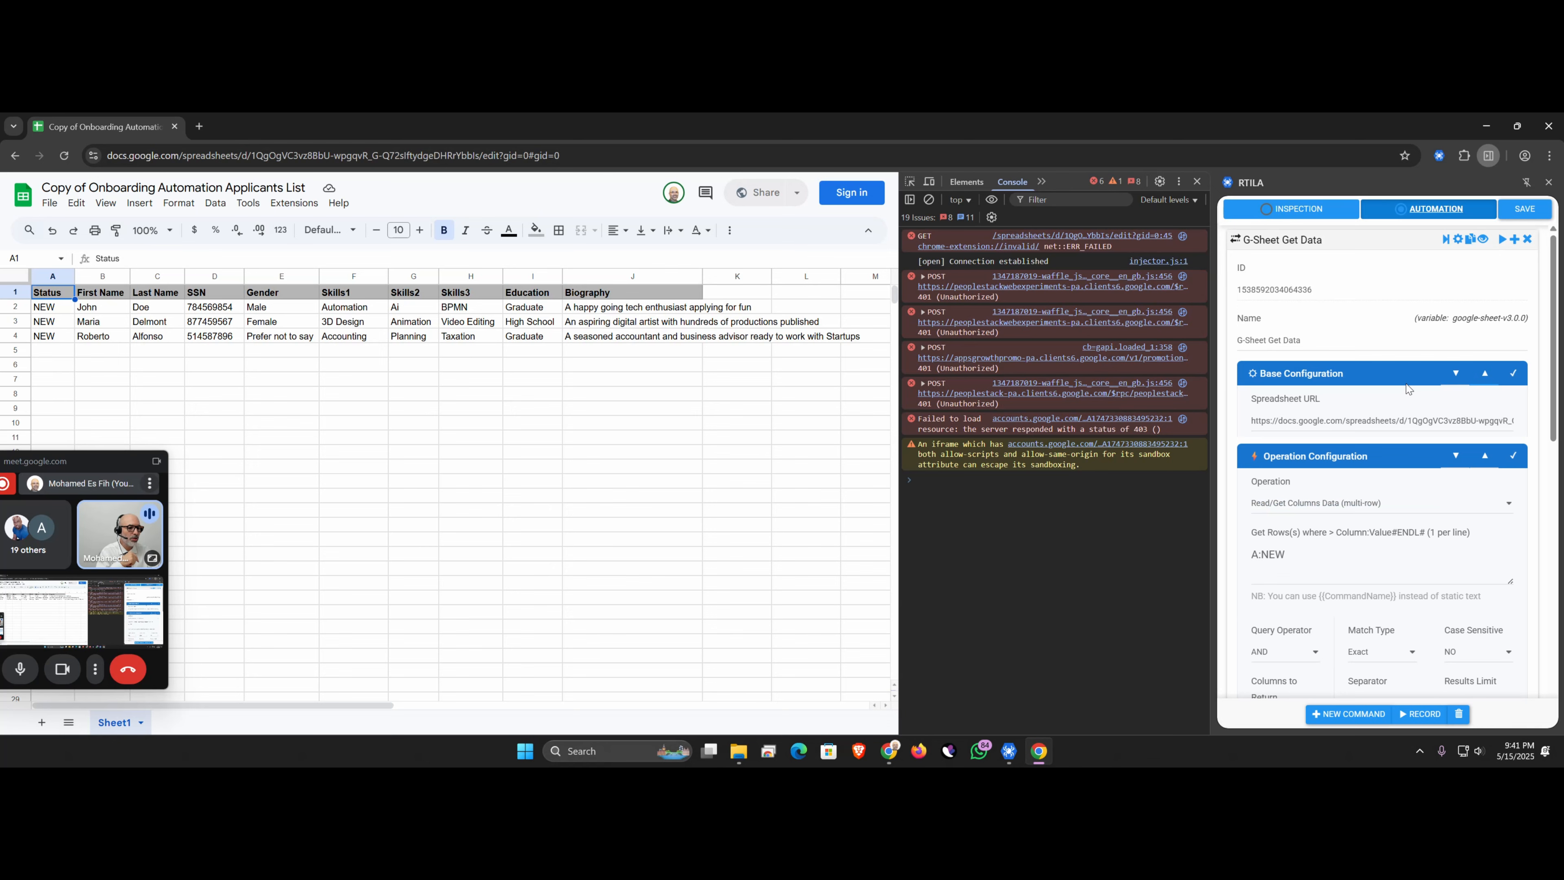
Review the available operations, keeping Read/Get Columns Data (multi-row), and examine the row filter A:NEW in the Operation Configuration.
{"action": "scroll", "coordinate": [1408, 388], "scroll_direction": "down", "scroll_amount": 2}
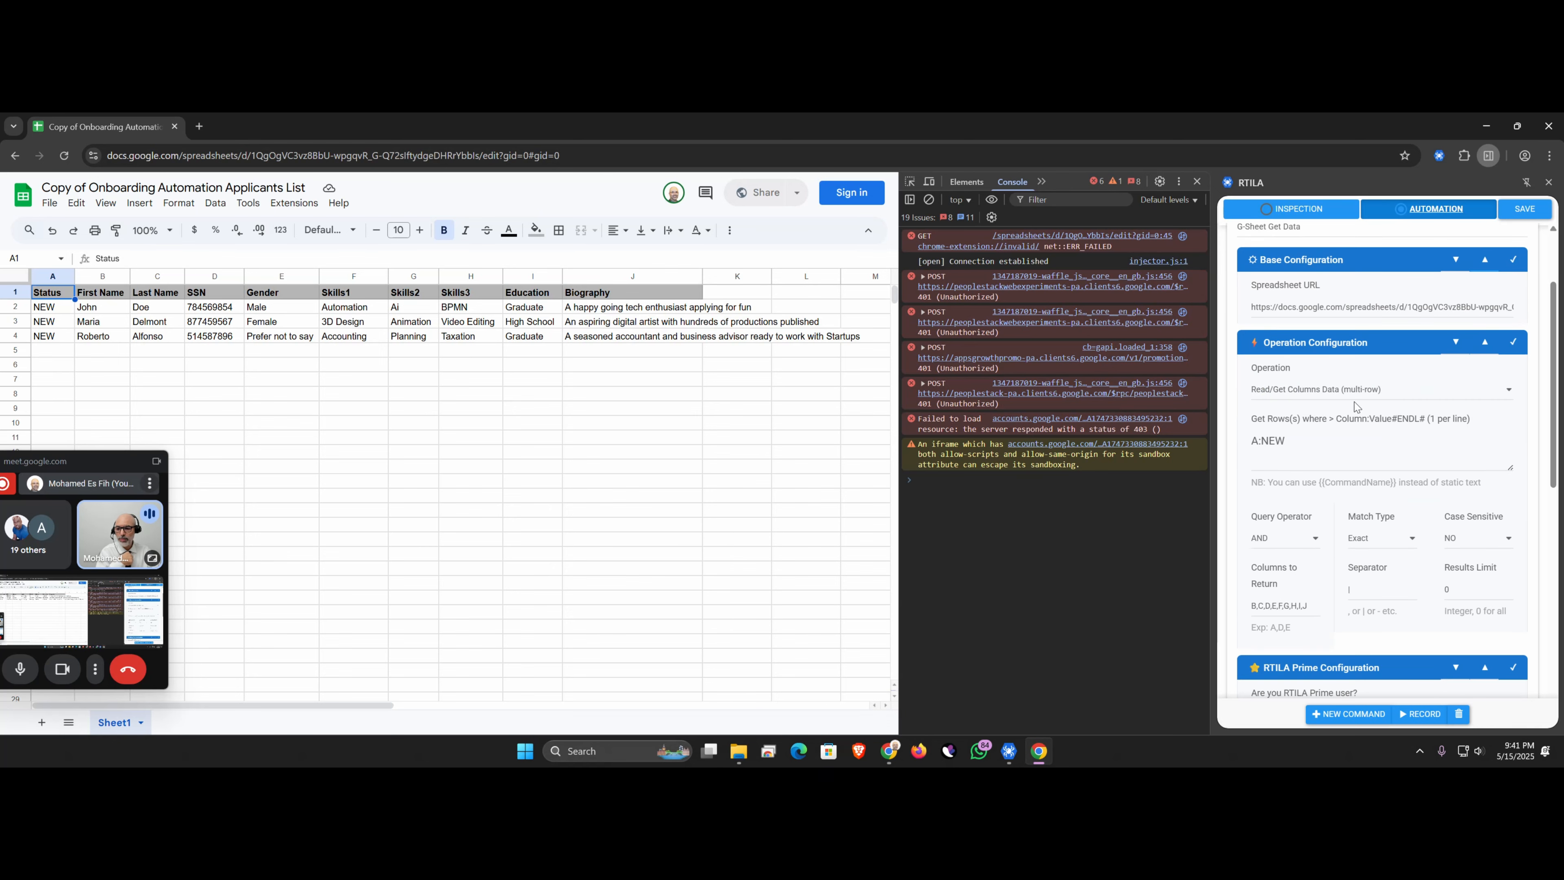
{"action": "left_click", "coordinate": [1329, 391]}
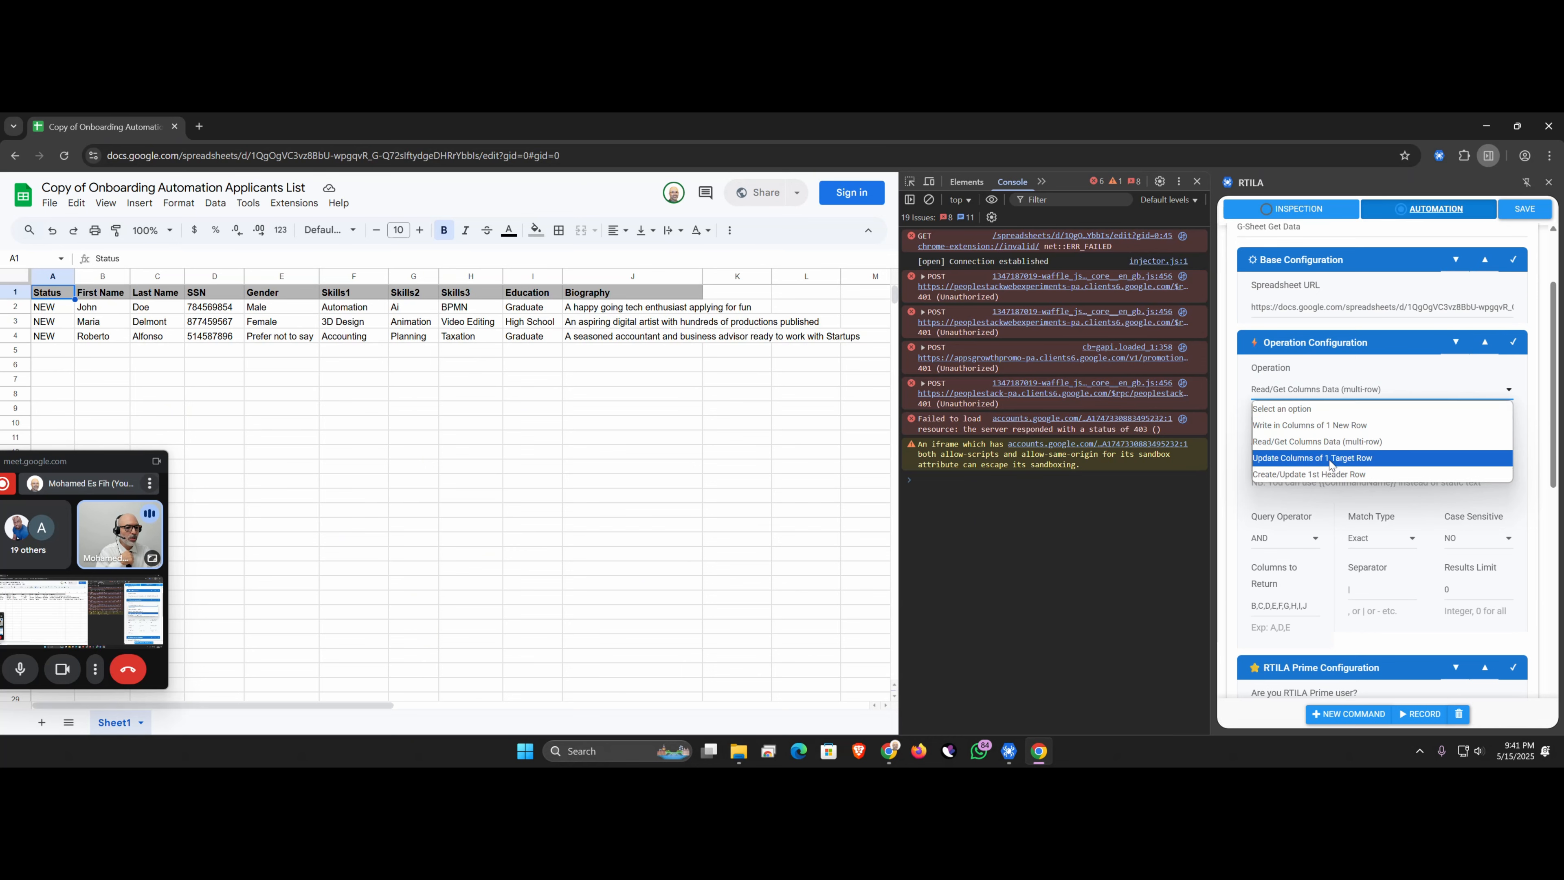
{"action": "left_click", "coordinate": [1318, 441]}
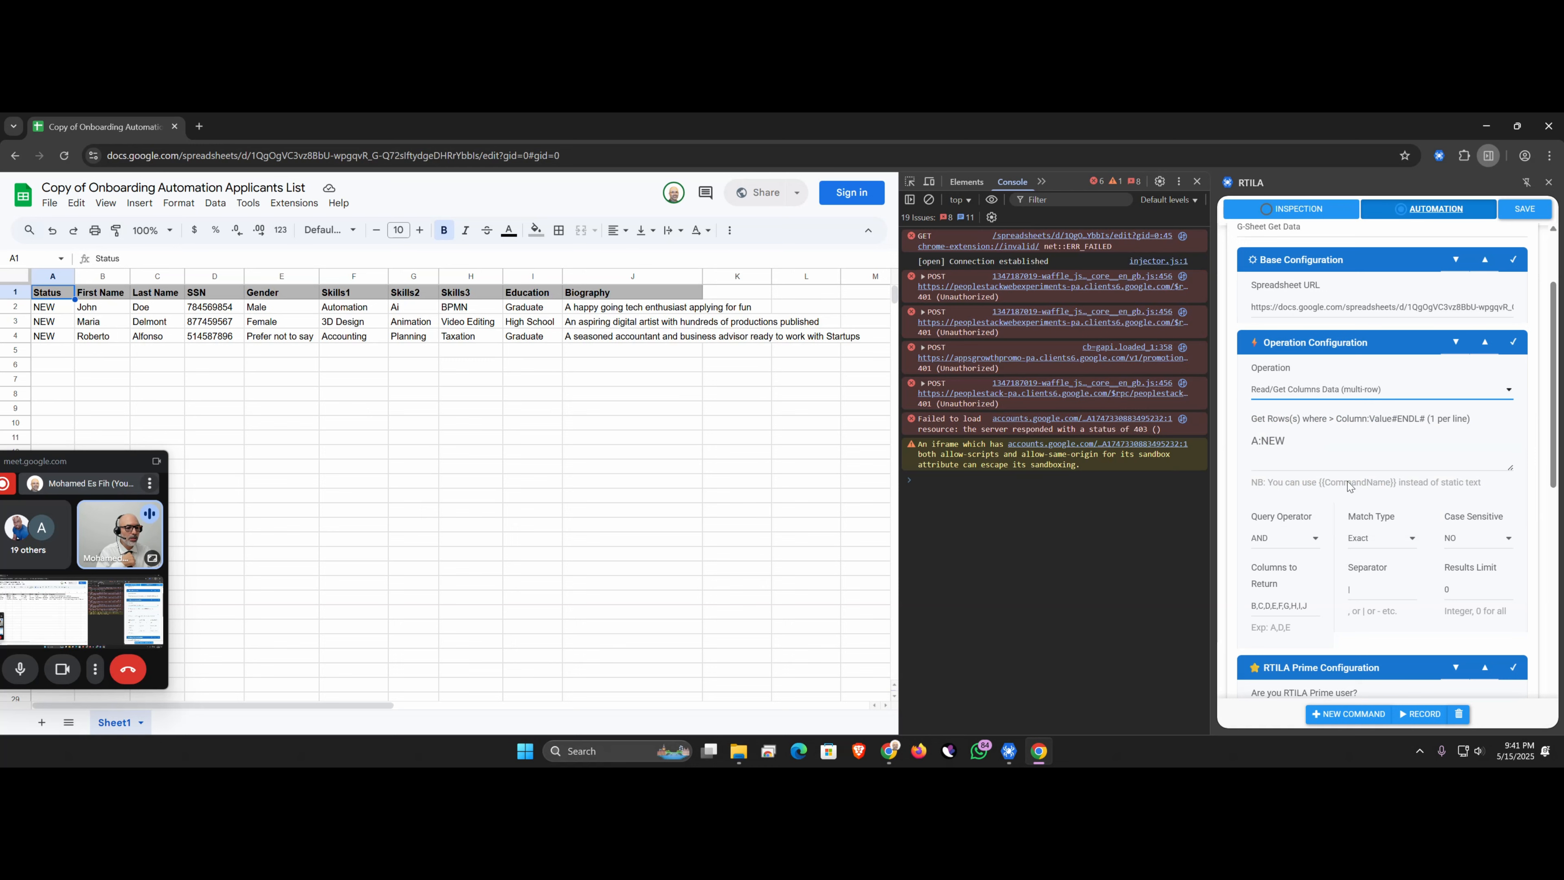
{"action": "left_click", "coordinate": [1260, 442]}
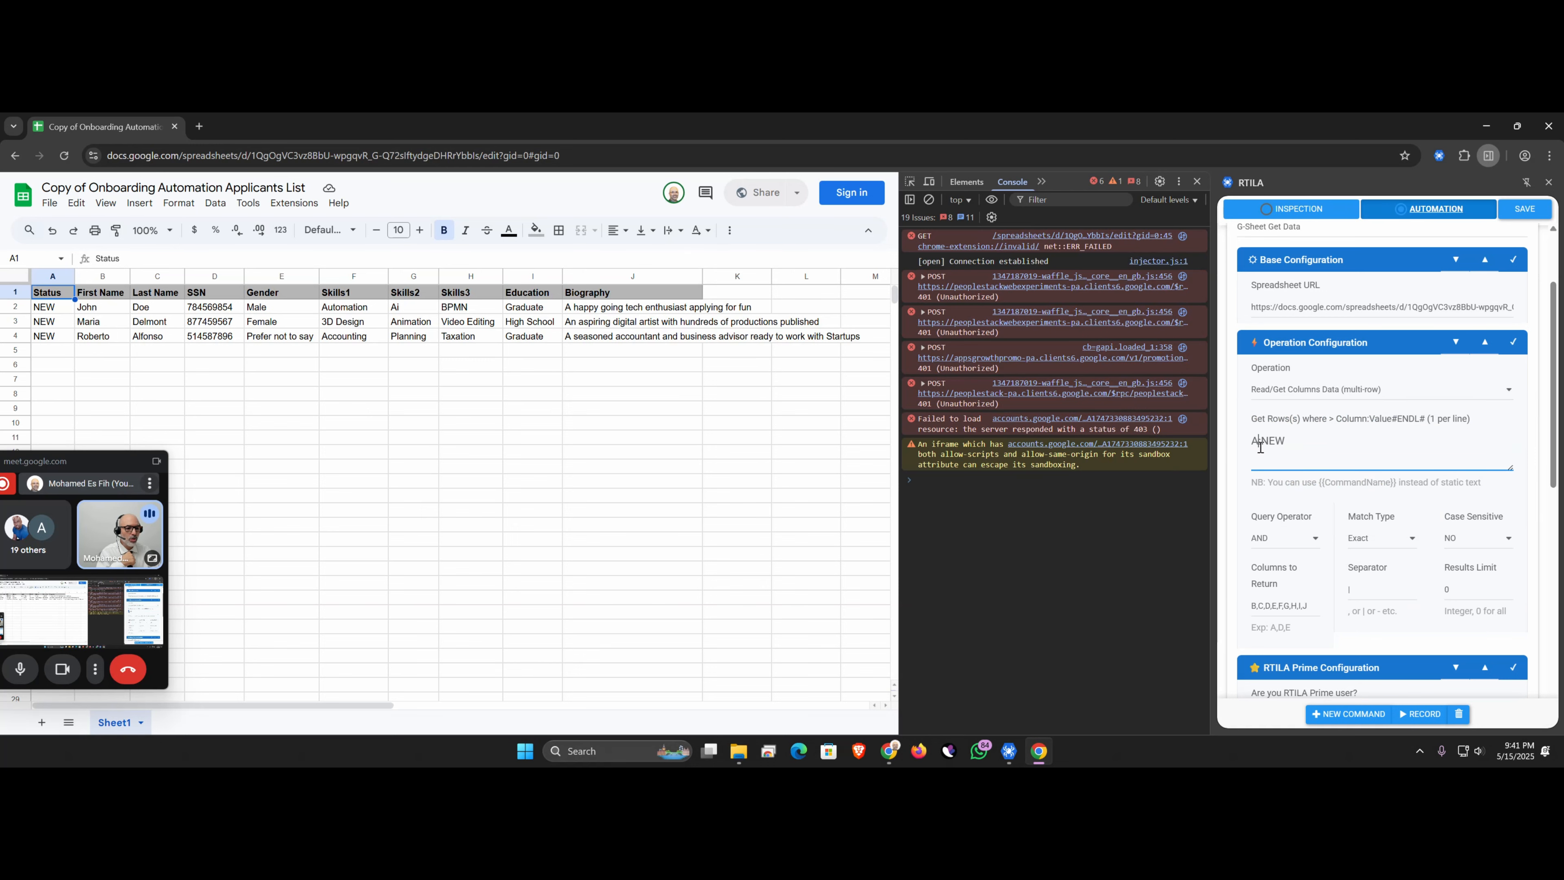
{"action": "left_click_drag", "start_coordinate": [1259, 443], "coordinate": [1267, 445]}
{"action": "double_click", "coordinate": [1272, 443]}
{"action": "left_click", "coordinate": [1289, 447]}
{"action": "left_click_drag", "start_coordinate": [1286, 441], "coordinate": [1251, 446]}
{"action": "left_click", "coordinate": [1276, 444]}
Review the Query Operator, Match Type and Case Sensitive options of the row filter, keeping AND, Exact and NO.
{"action": "left_click", "coordinate": [1304, 539]}
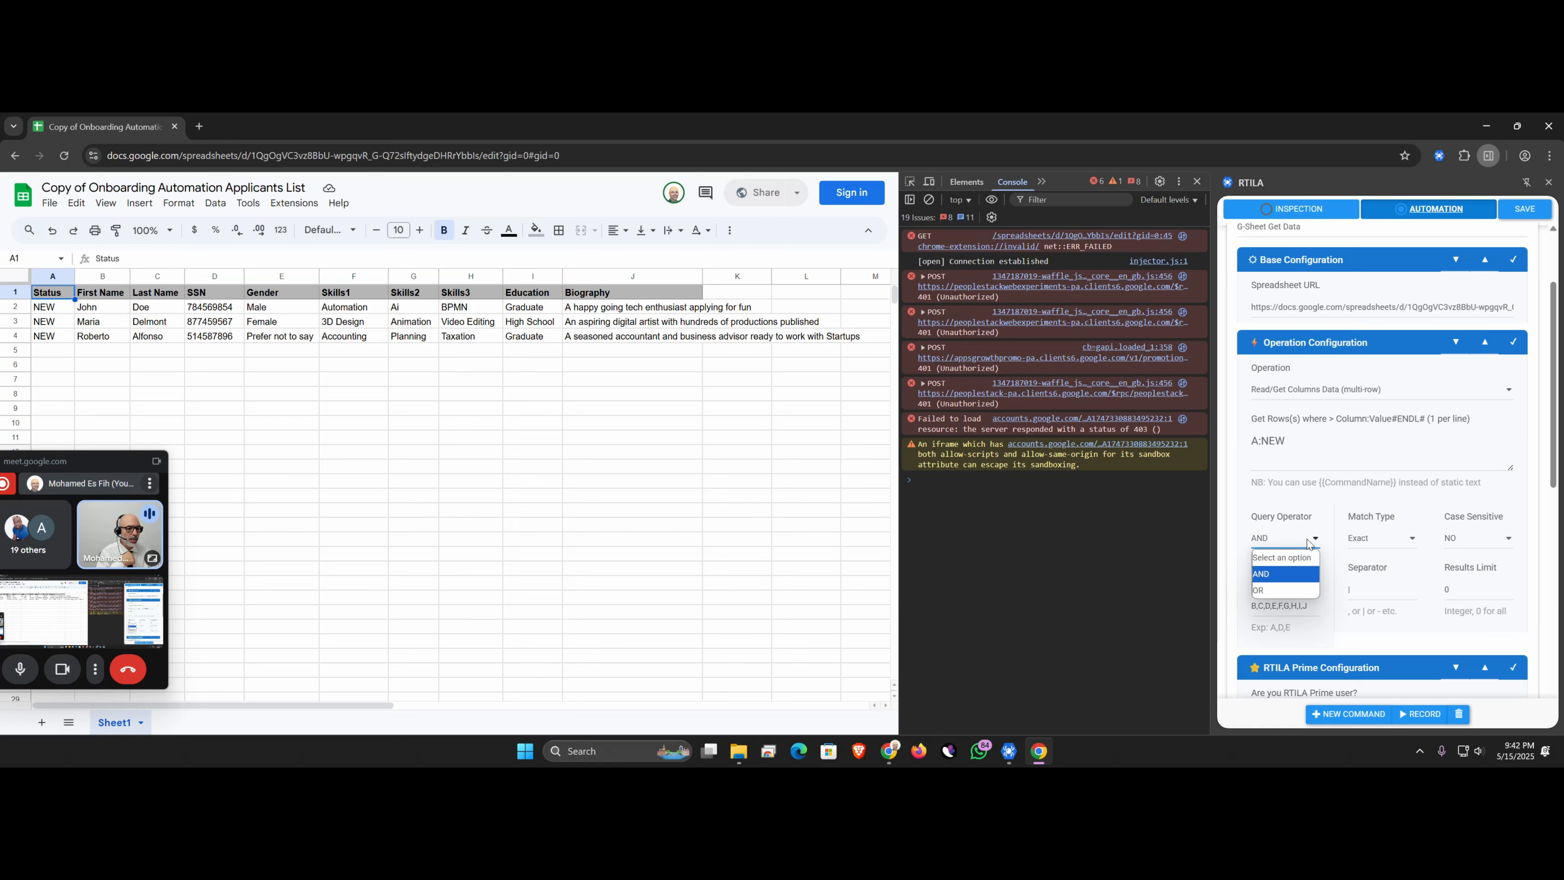
{"action": "left_click", "coordinate": [1301, 581]}
{"action": "left_click", "coordinate": [1378, 541]}
{"action": "left_click", "coordinate": [1377, 574]}
{"action": "left_click", "coordinate": [1448, 540]}
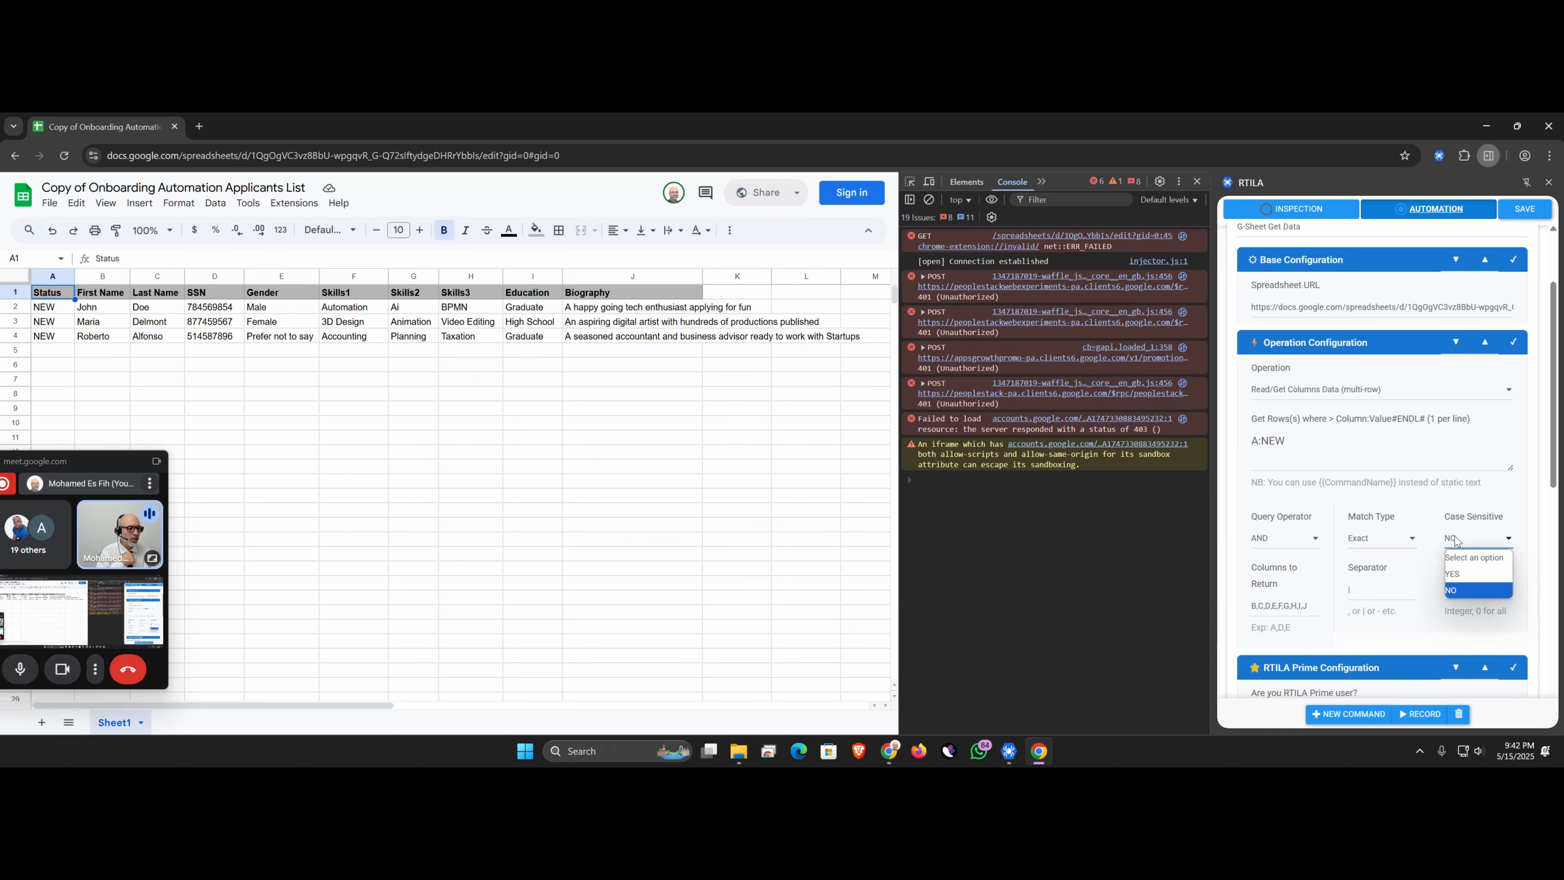
{"action": "left_click", "coordinate": [1462, 592]}
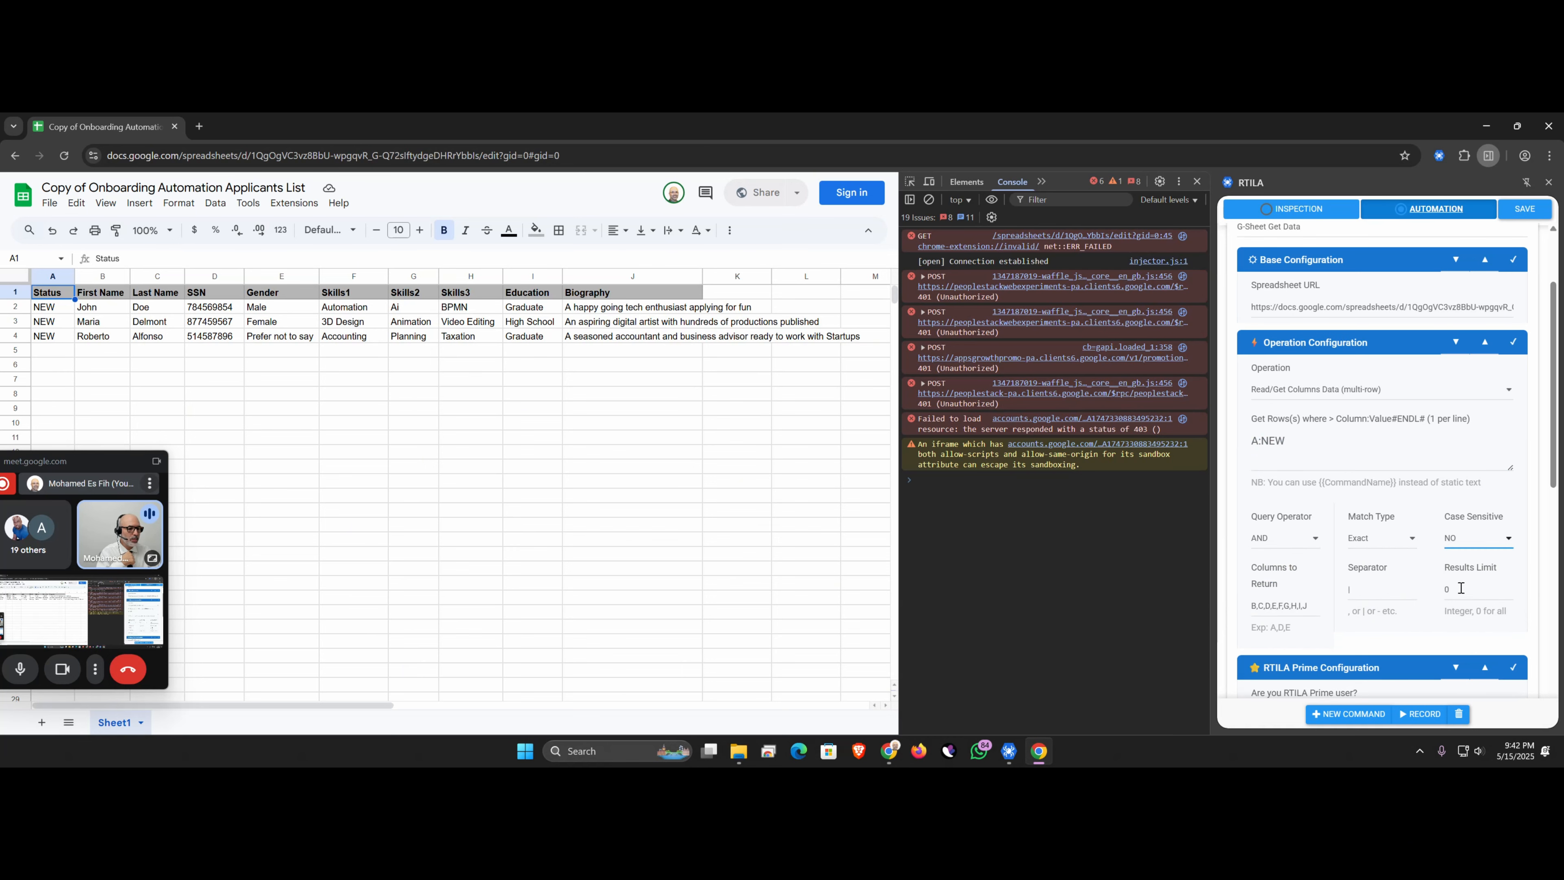
Examine the Columns to Return, Separator and Results Limit fields of G-Sheet Get Data against the spreadsheet's columns.
{"action": "left_click", "coordinate": [1274, 605]}
{"action": "triple_click", "coordinate": [1274, 605]}
{"action": "left_click", "coordinate": [1297, 606]}
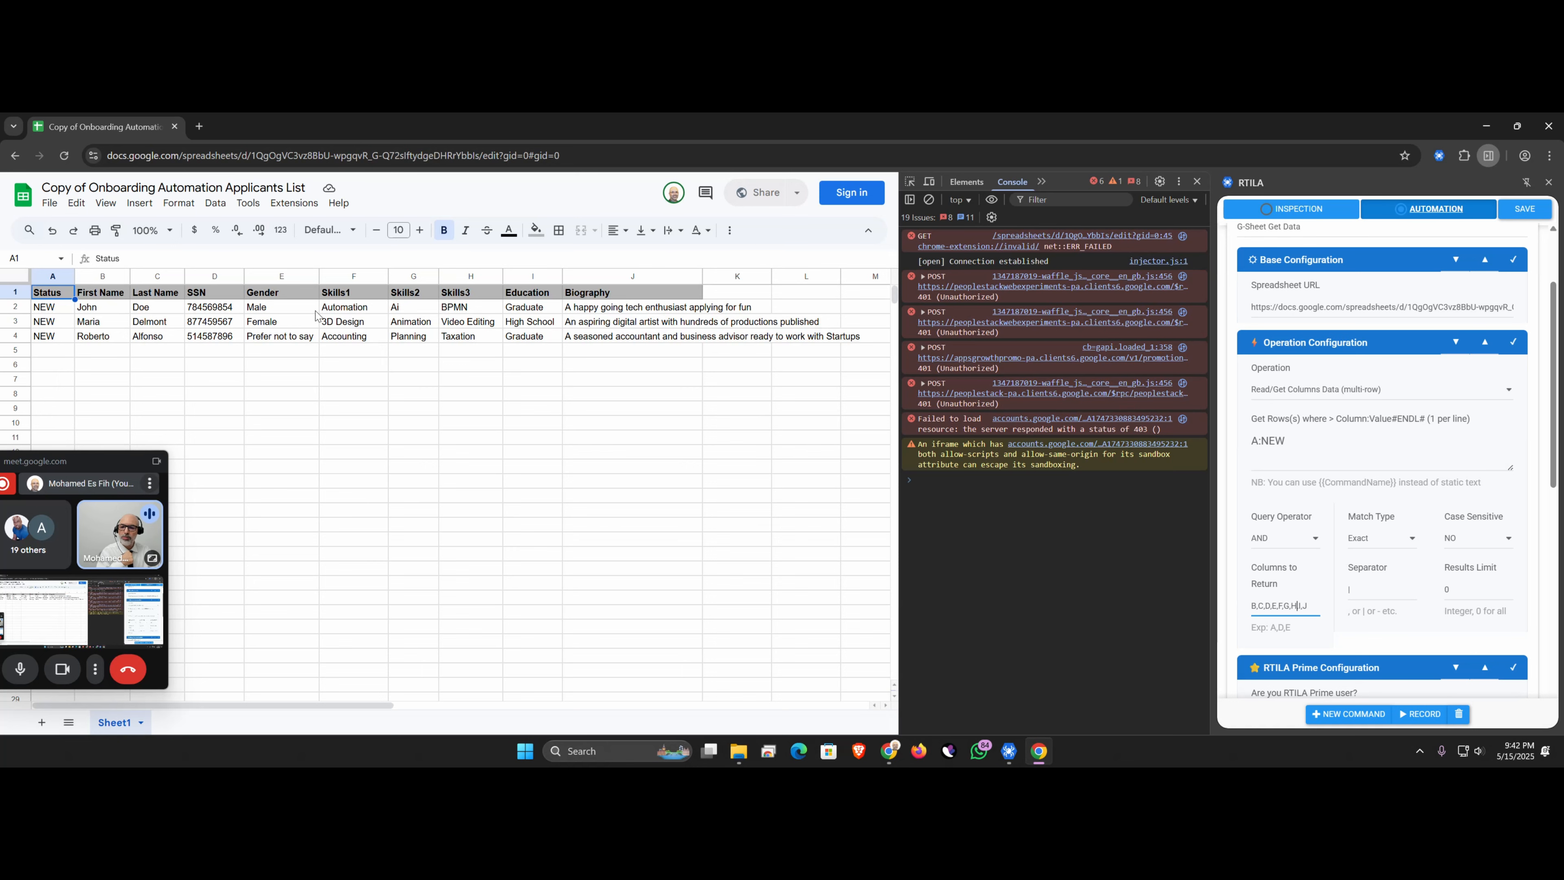
{"action": "left_click", "coordinate": [1369, 594]}
{"action": "left_click", "coordinate": [1463, 595]}
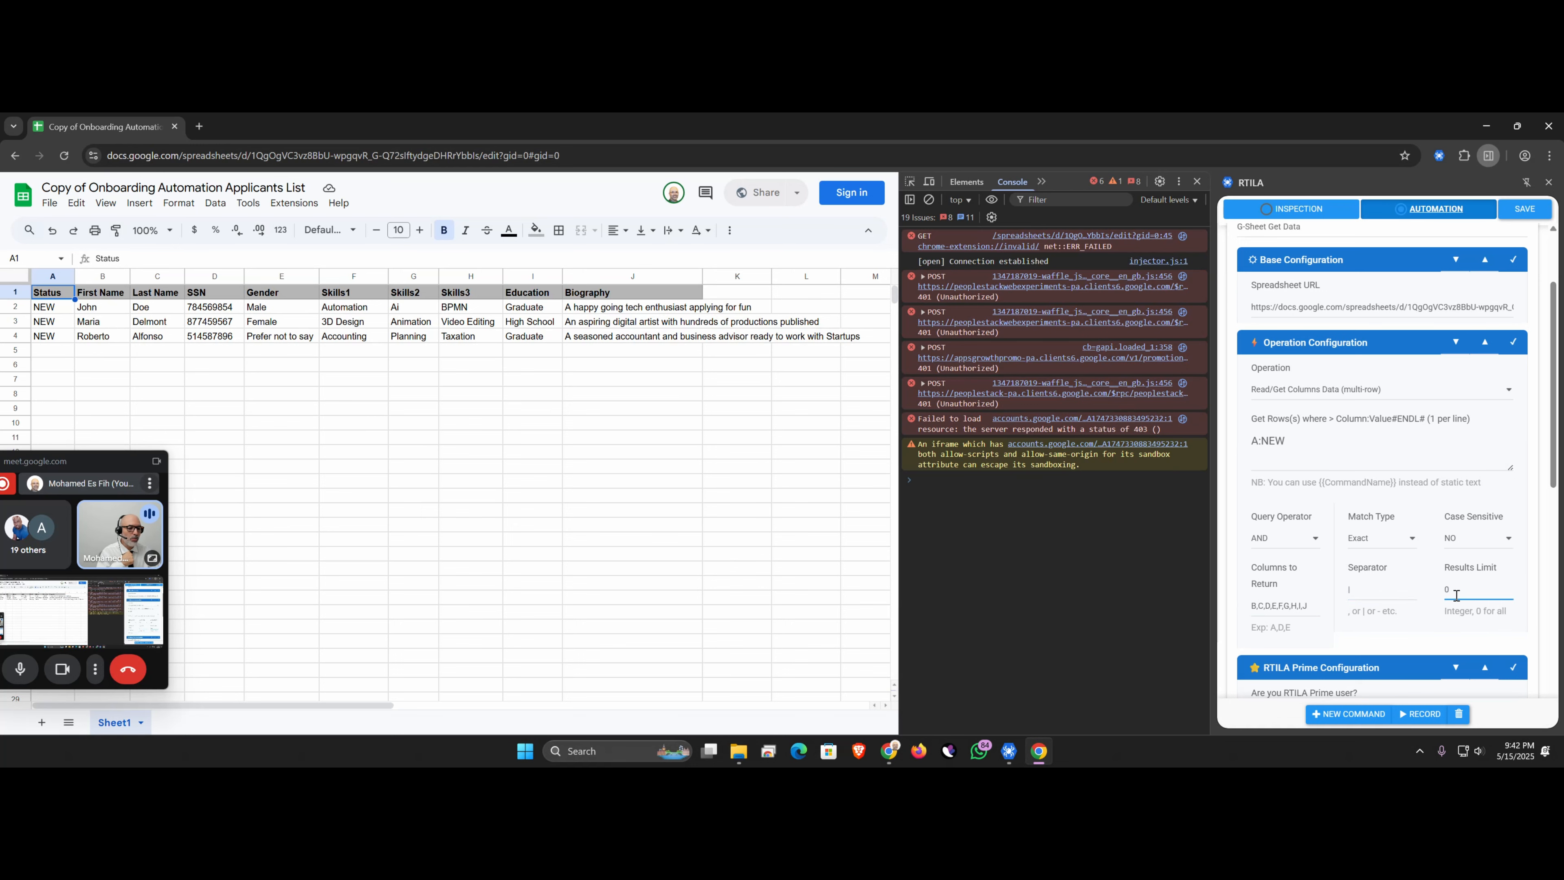
Try a Results Limit of 10 and restore it to 0 so that all matching rows are returned.
{"action": "double_click", "coordinate": [1455, 594]}
{"action": "type", "text": "10"}
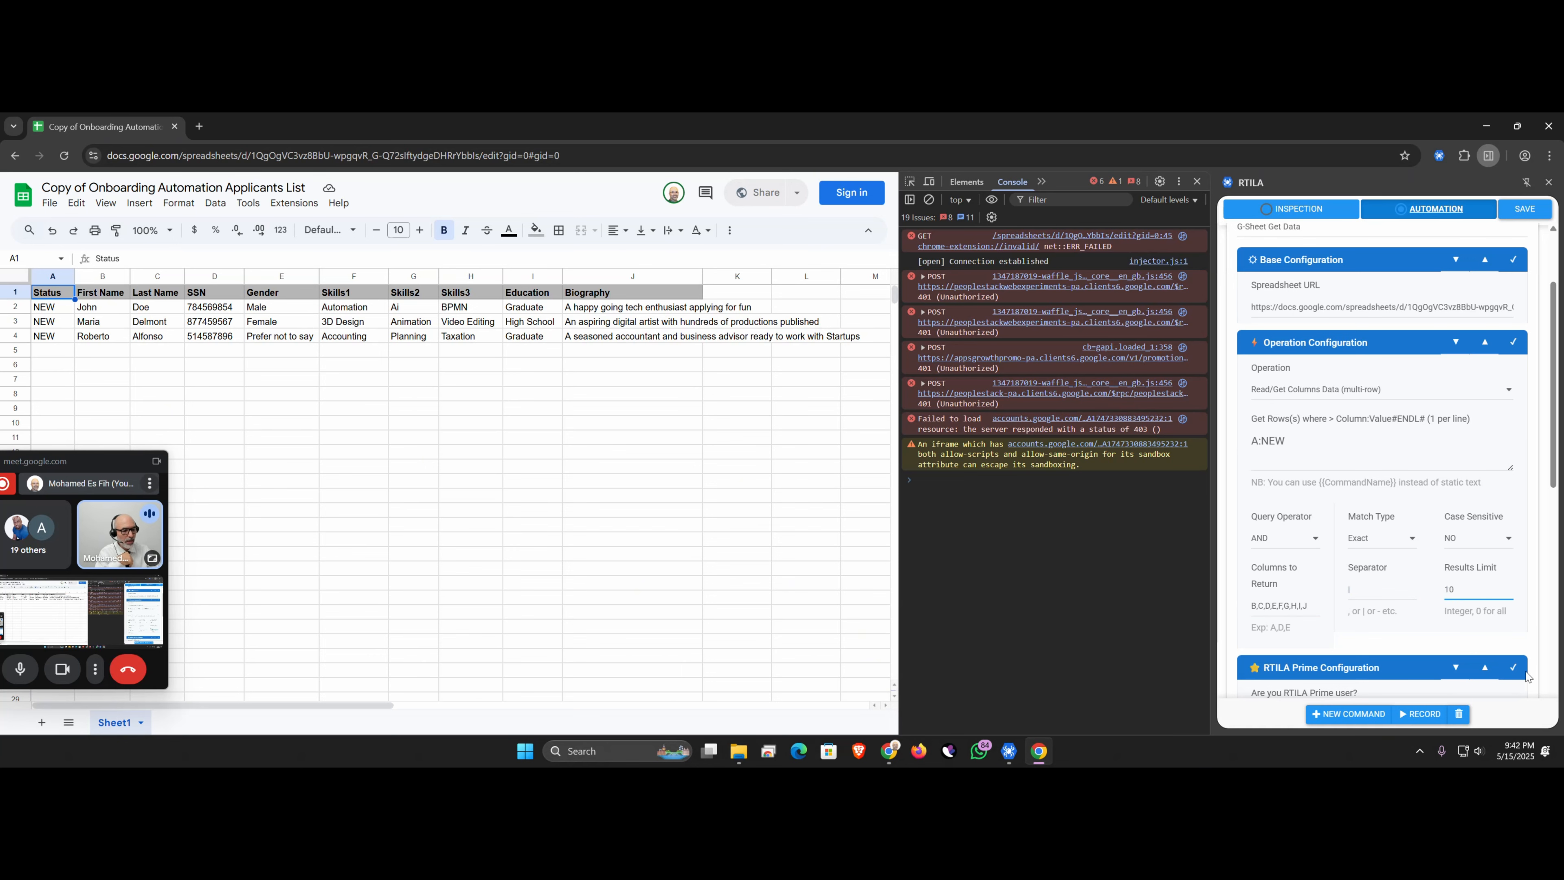
{"action": "double_click", "coordinate": [1478, 596]}
{"action": "type", "text": "0"}
Save the automation and collapse the Operation Configuration section of G-Sheet Get Data.
{"action": "scroll", "coordinate": [1430, 545], "scroll_direction": "down", "scroll_amount": 2}
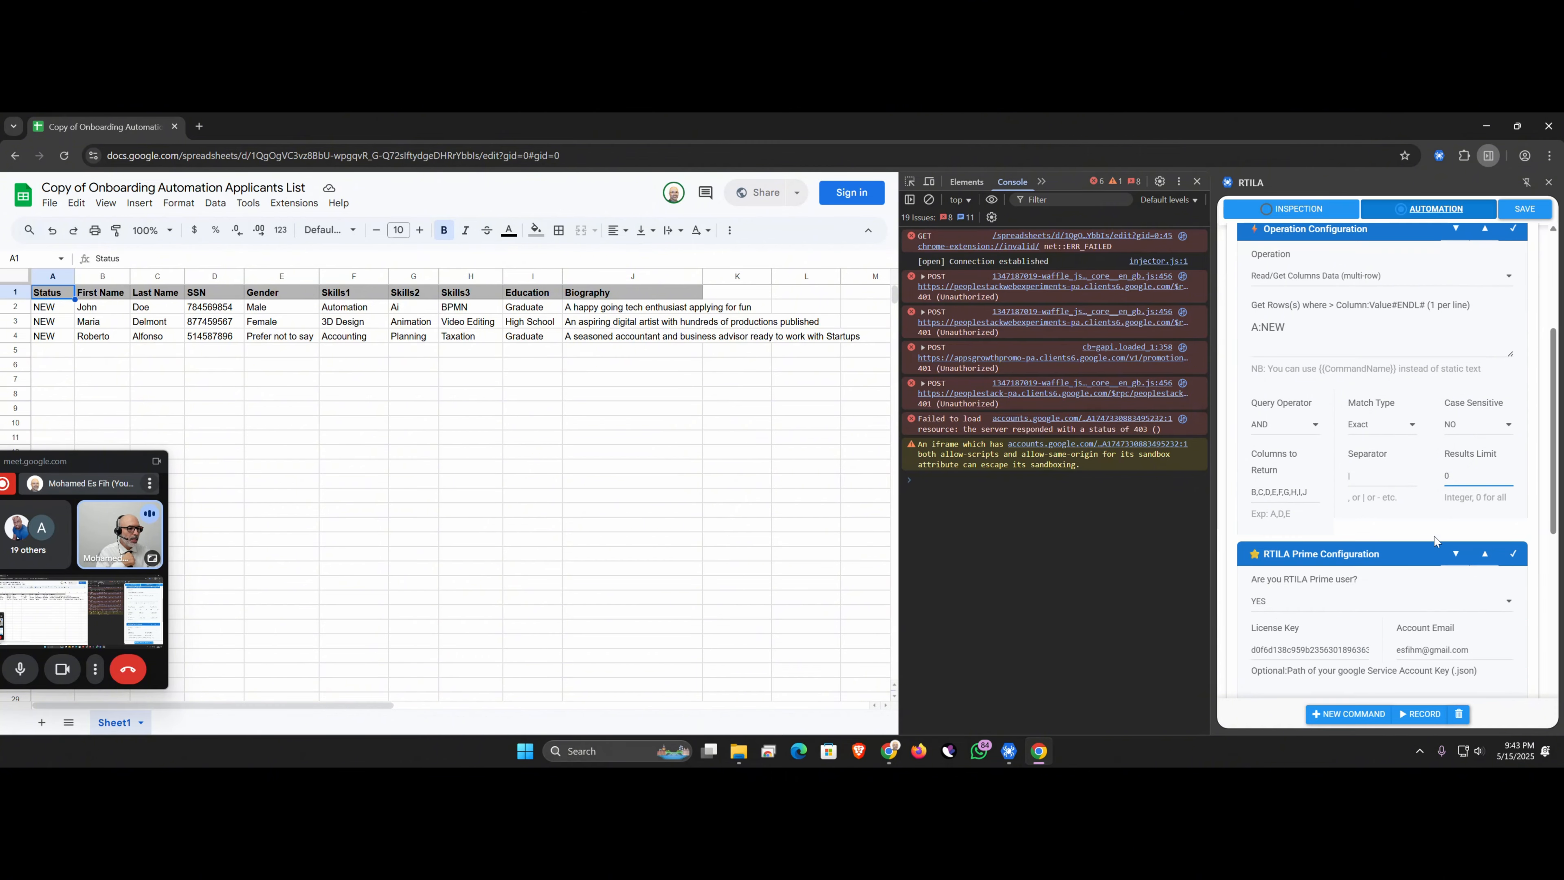
{"action": "left_click", "coordinate": [1517, 208]}
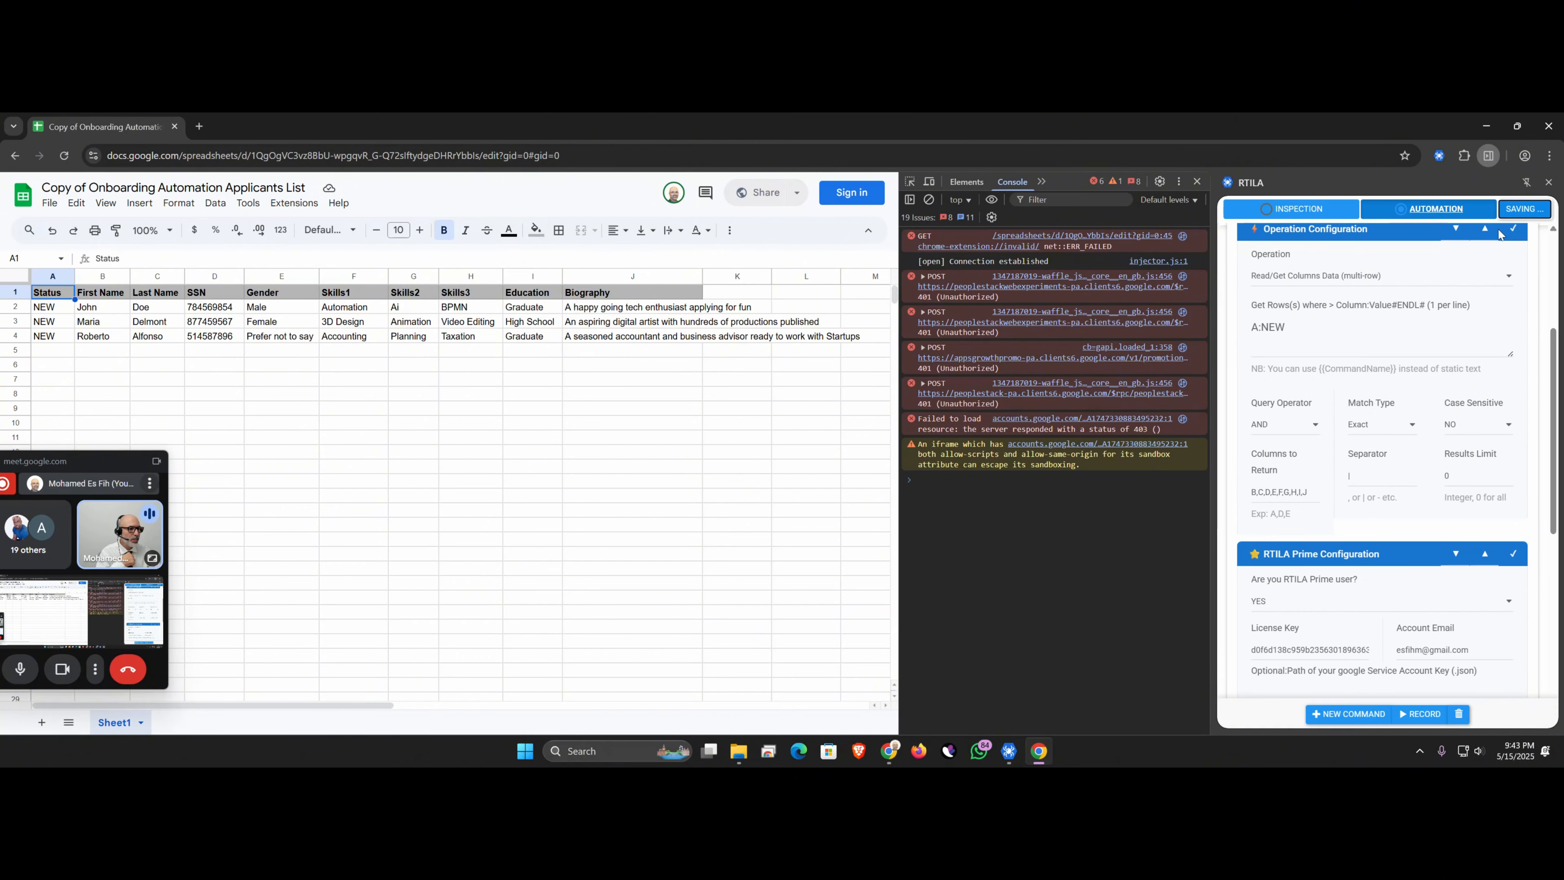
{"action": "left_click", "coordinate": [1485, 231]}
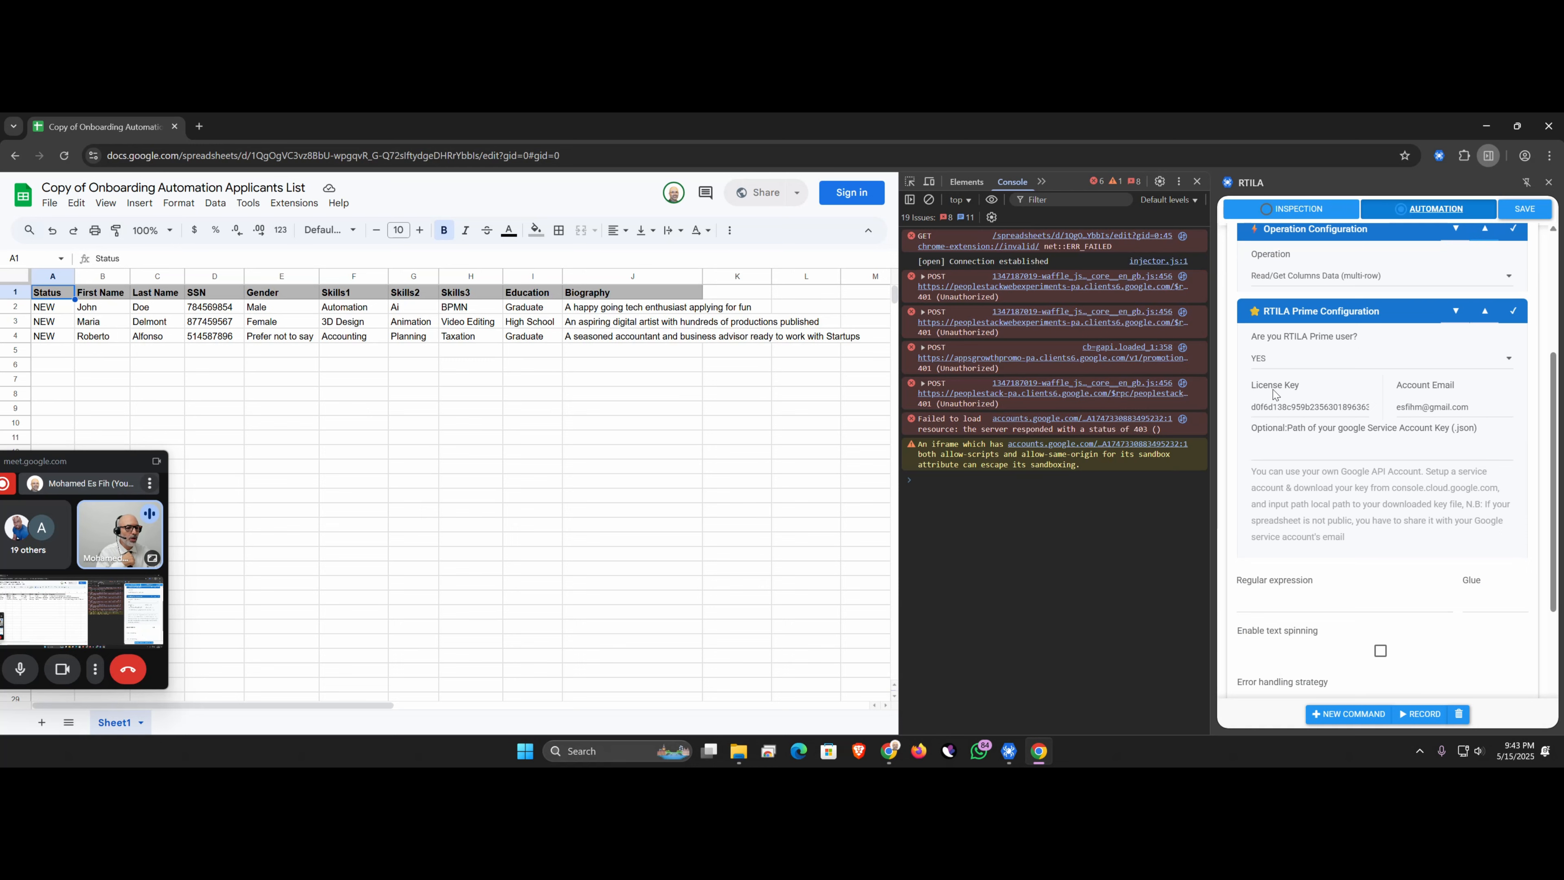
Examine the License Key and Account Email fields in the RTILA Prime Configuration and collapse that section.
{"action": "double_click", "coordinate": [1295, 407]}
{"action": "left_click", "coordinate": [1296, 407]}
{"action": "double_click", "coordinate": [1441, 407]}
{"action": "left_click", "coordinate": [1302, 401]}
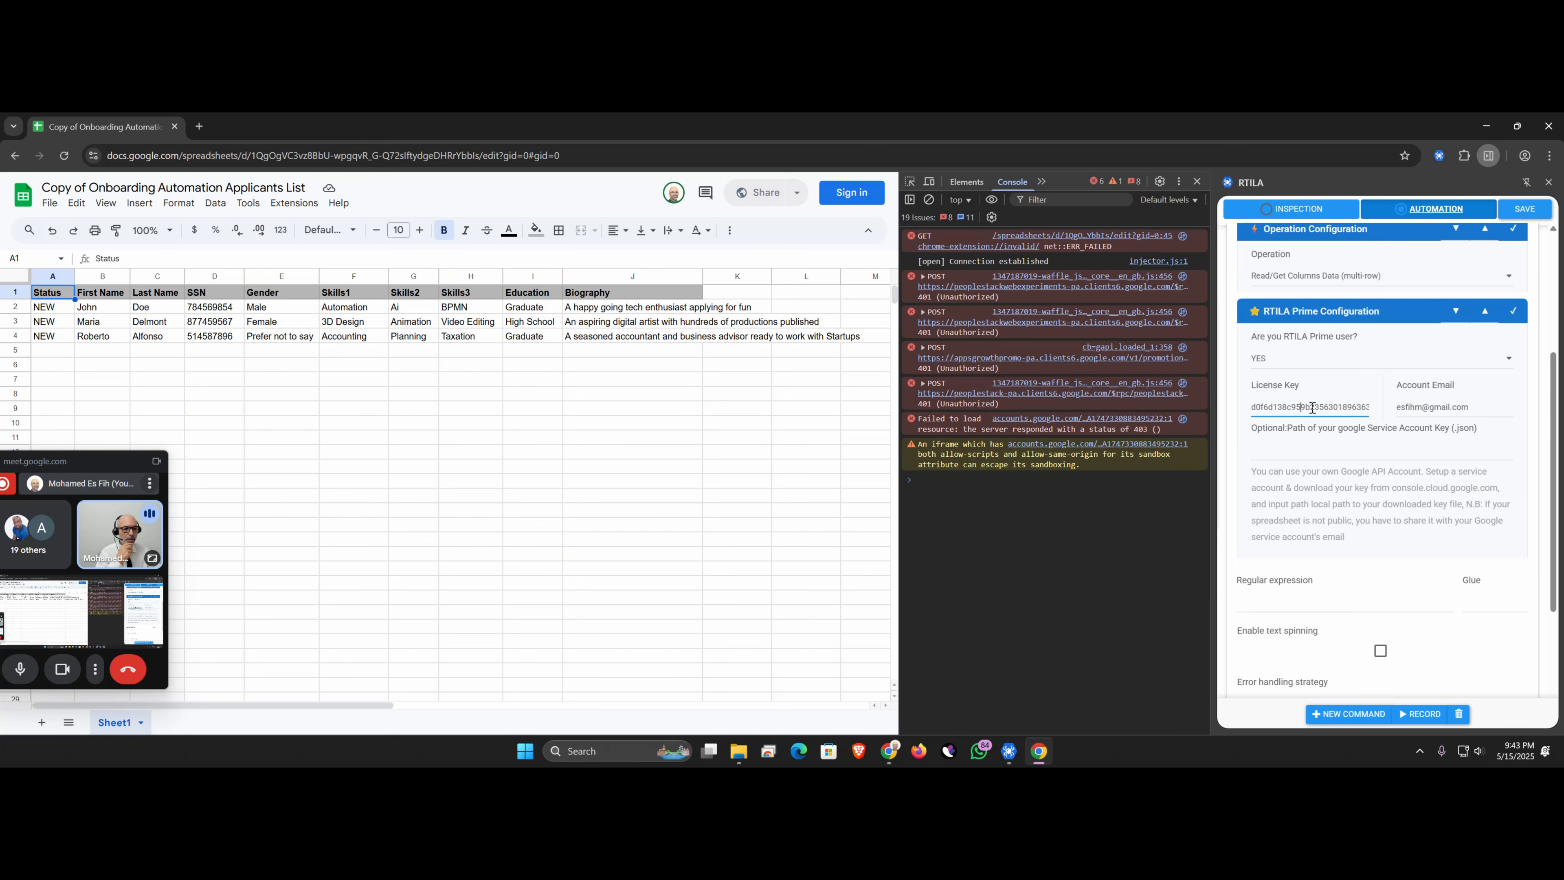
{"action": "left_click", "coordinate": [1484, 312]}
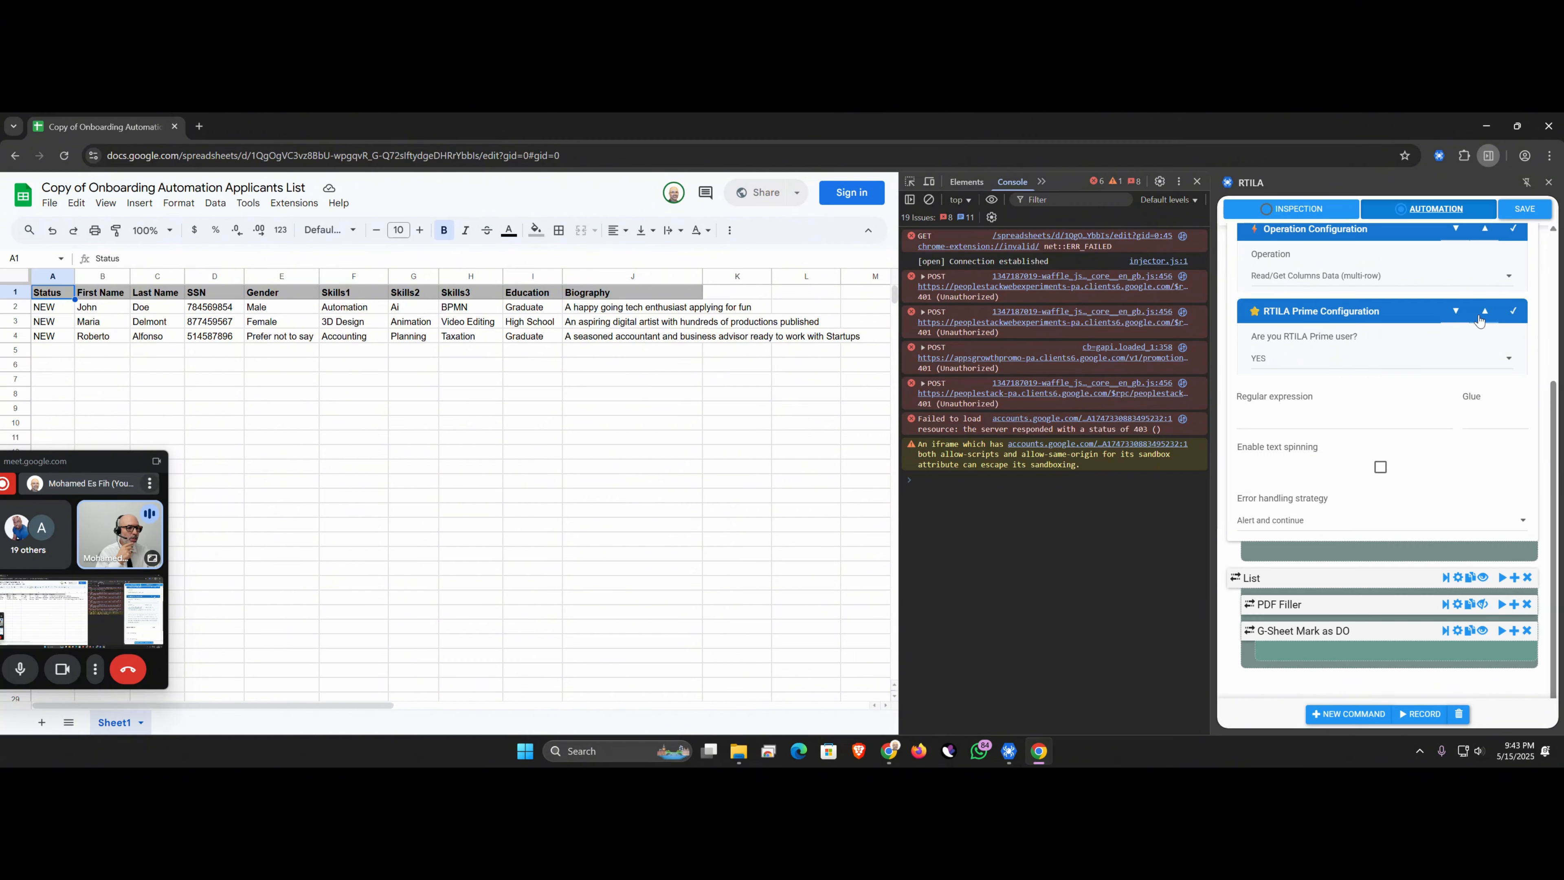
Save the automation with the Operation Configuration of G-Sheet Get Data expanded again, and clear the developer console.
{"action": "scroll", "coordinate": [1466, 367], "scroll_direction": "up", "scroll_amount": 4}
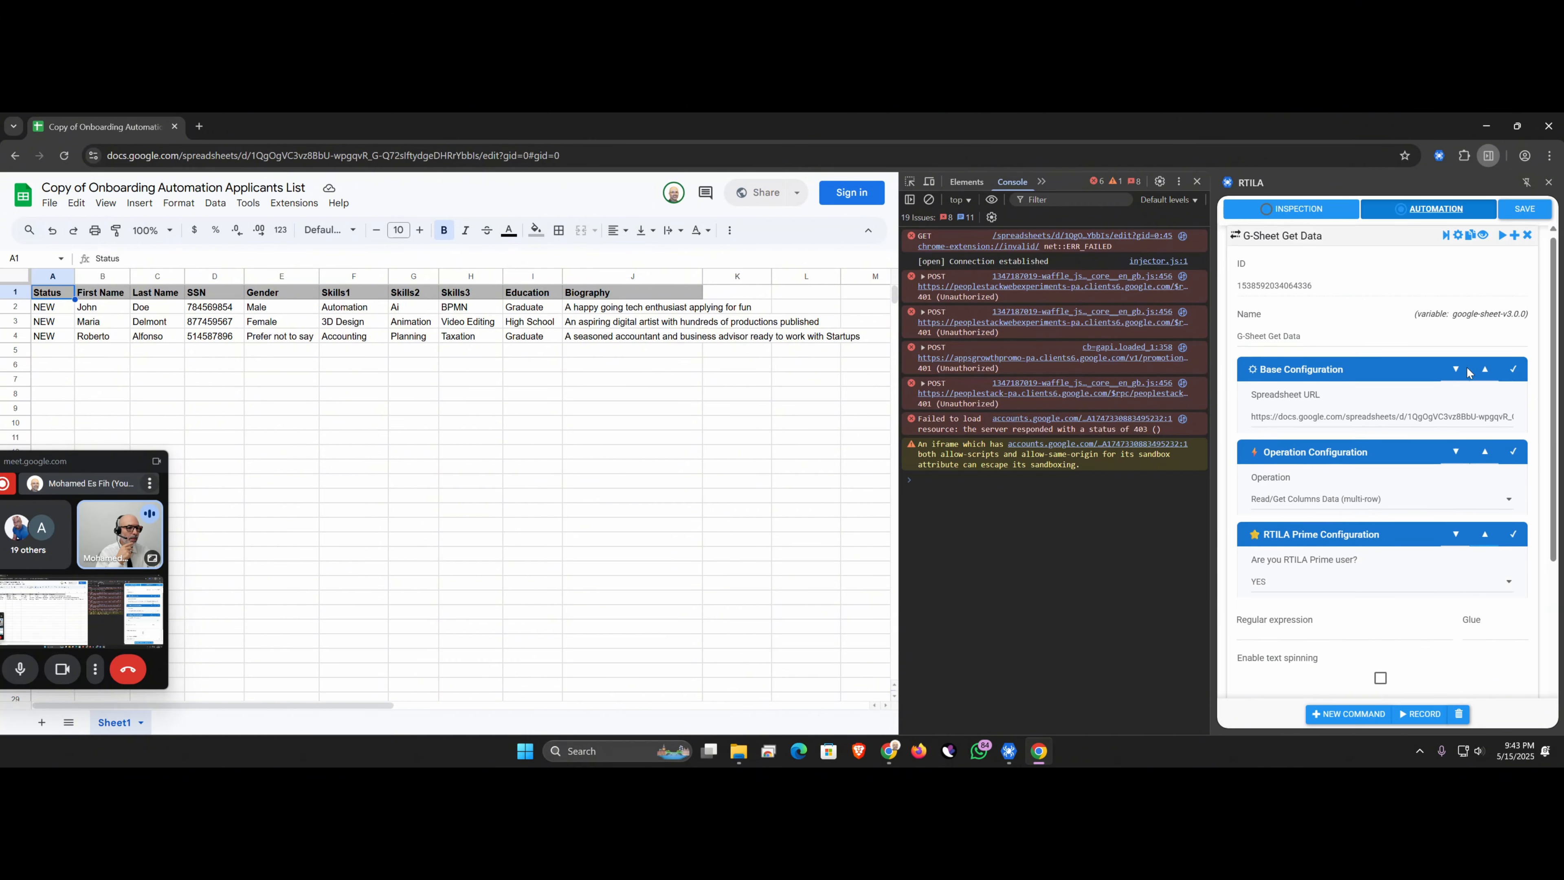
{"action": "left_click", "coordinate": [1456, 454]}
{"action": "left_click", "coordinate": [1524, 209]}
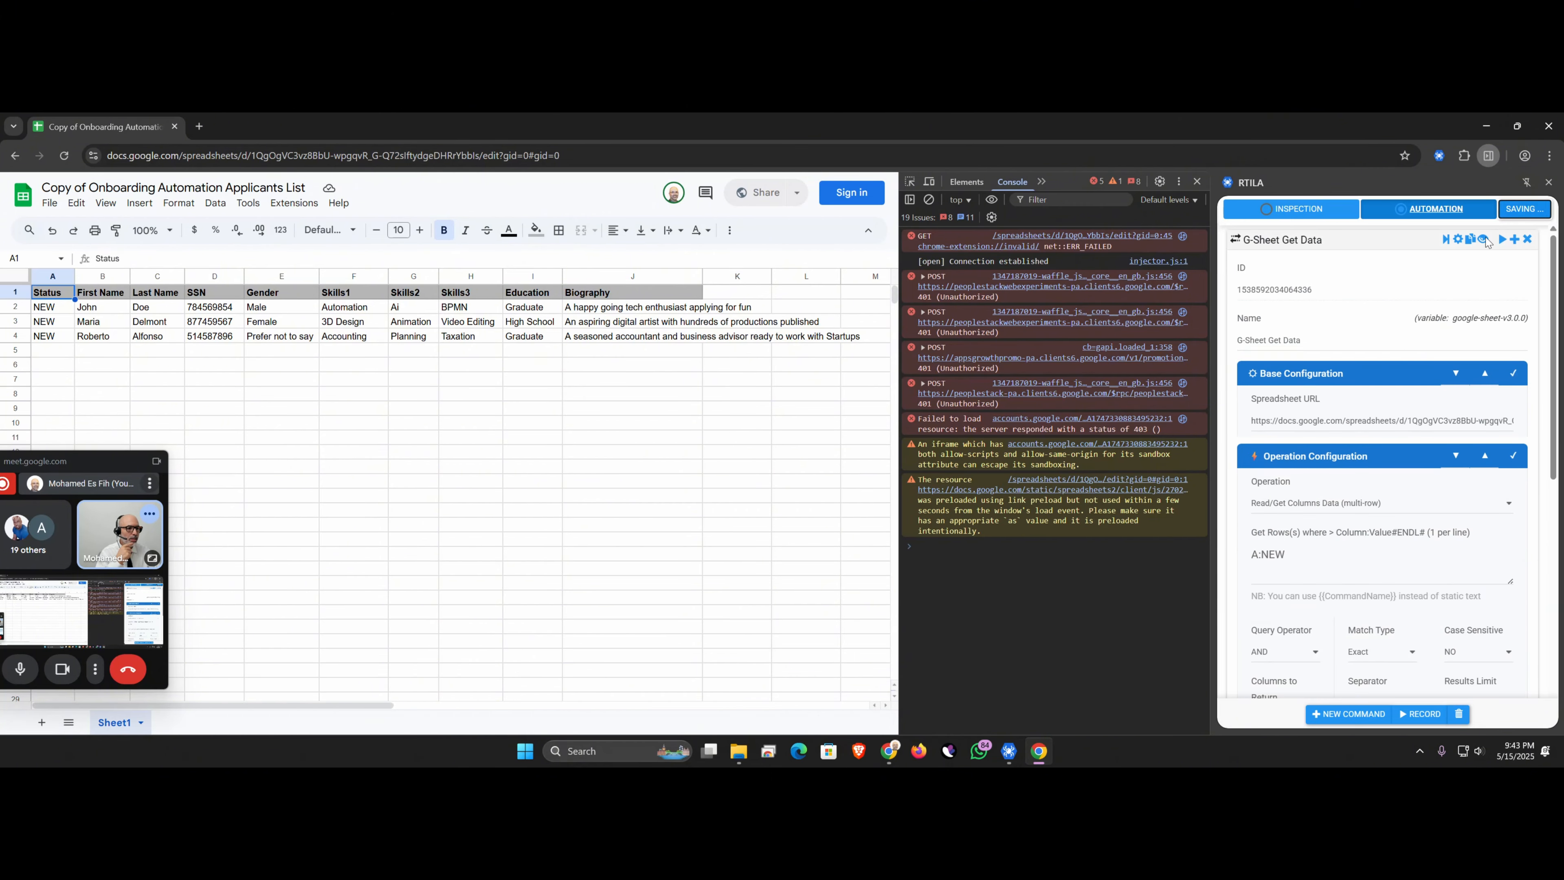
{"action": "left_click", "coordinate": [1076, 576]}
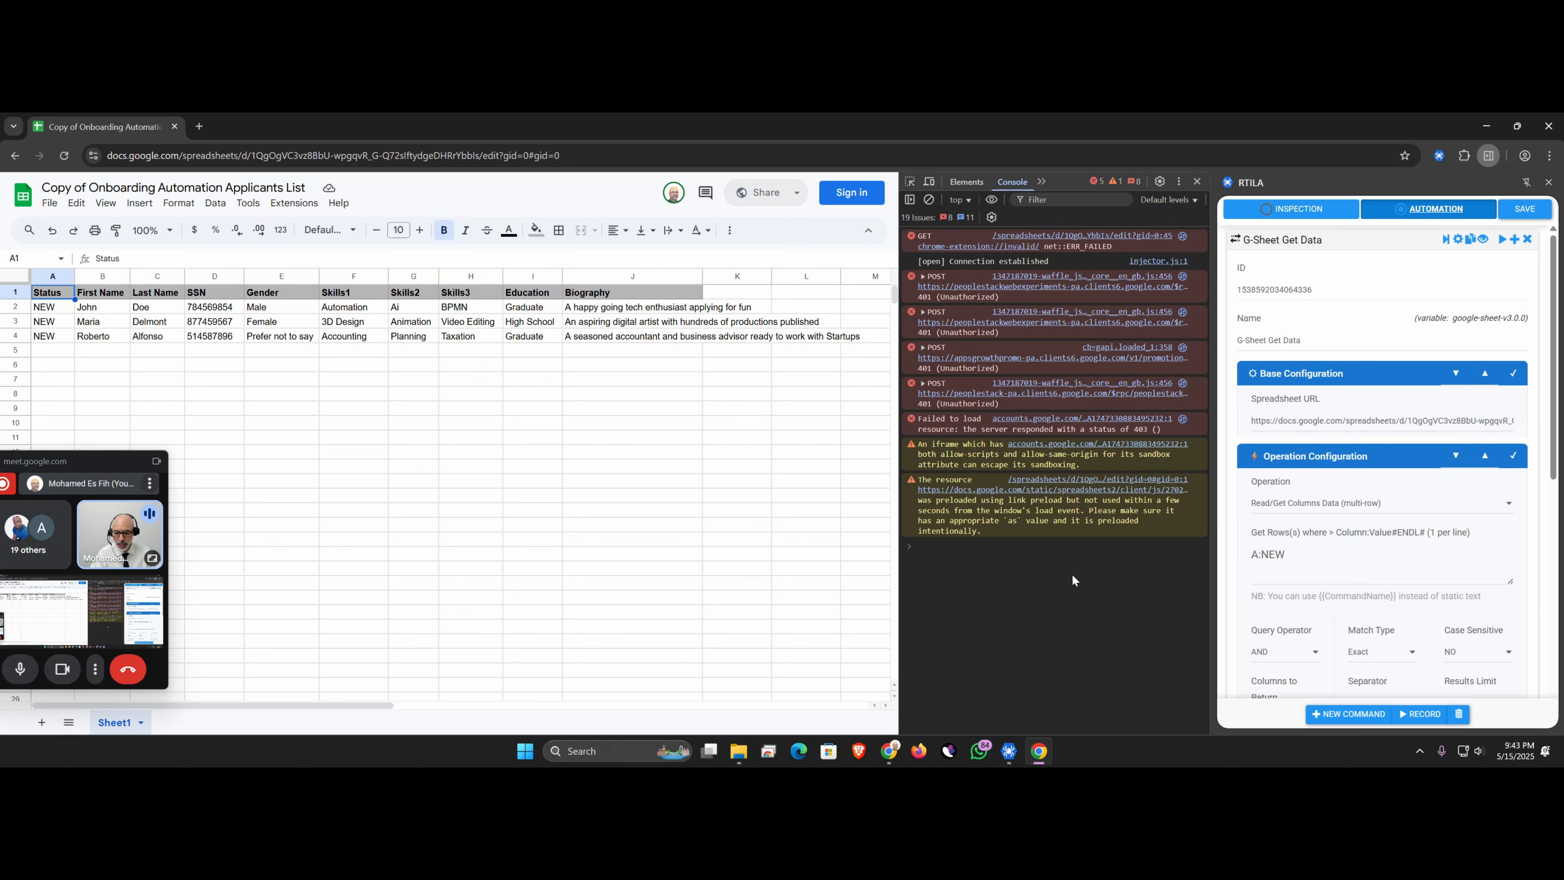
{"action": "key", "text": "ctrl+l"}
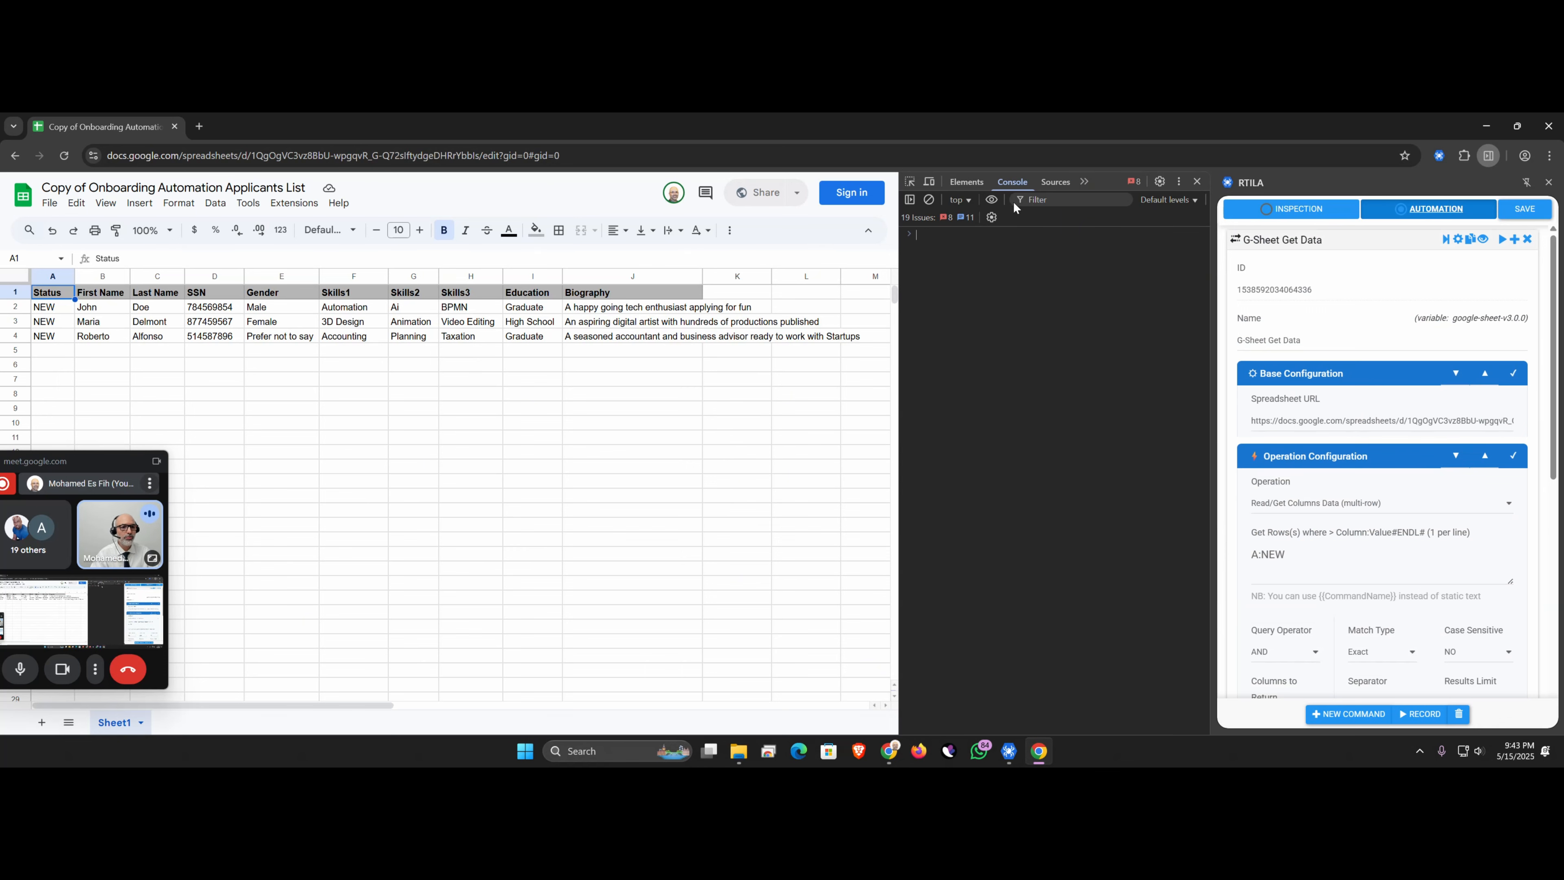
Run the G-Sheet Get Data command on its own and widen the developer console to read its execution log.
{"action": "left_click", "coordinate": [1446, 239]}
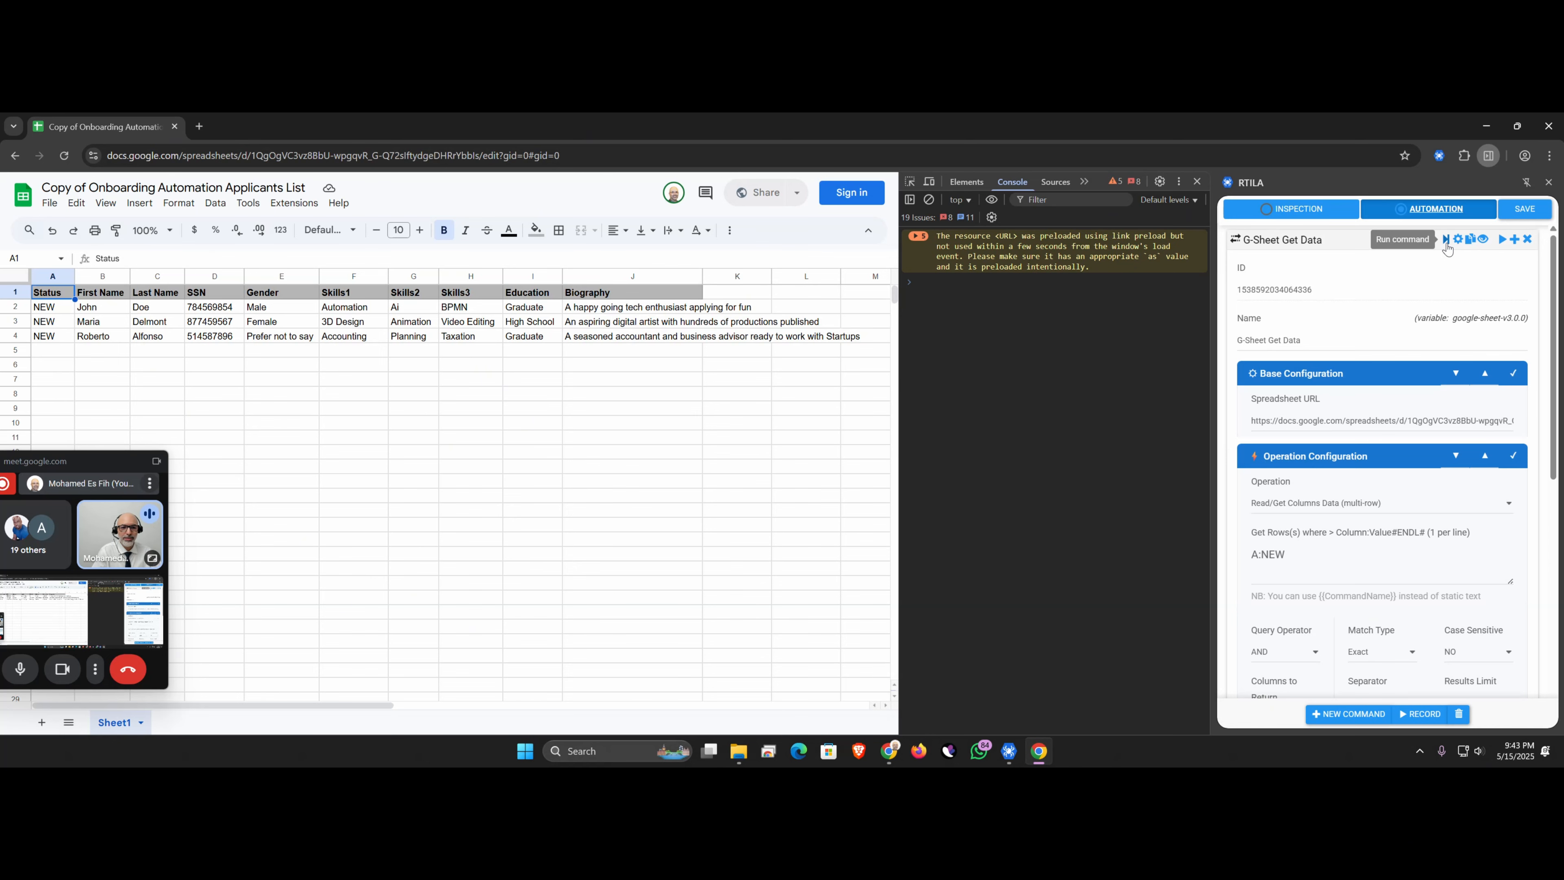
{"action": "left_click", "coordinate": [1446, 244]}
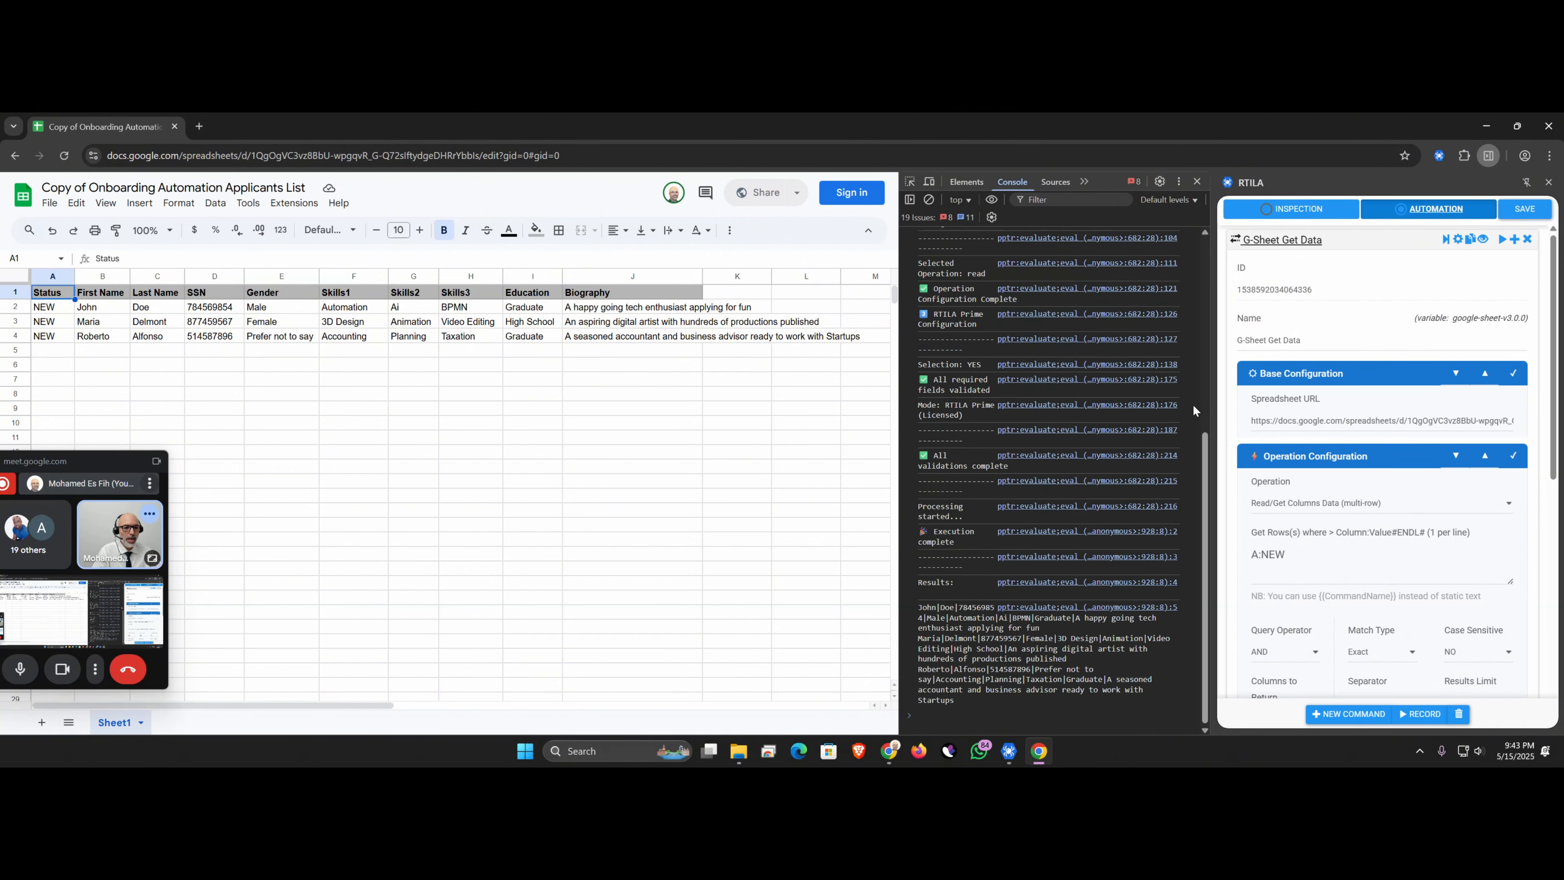
{"action": "scroll", "coordinate": [1193, 403], "scroll_direction": "up", "scroll_amount": 5}
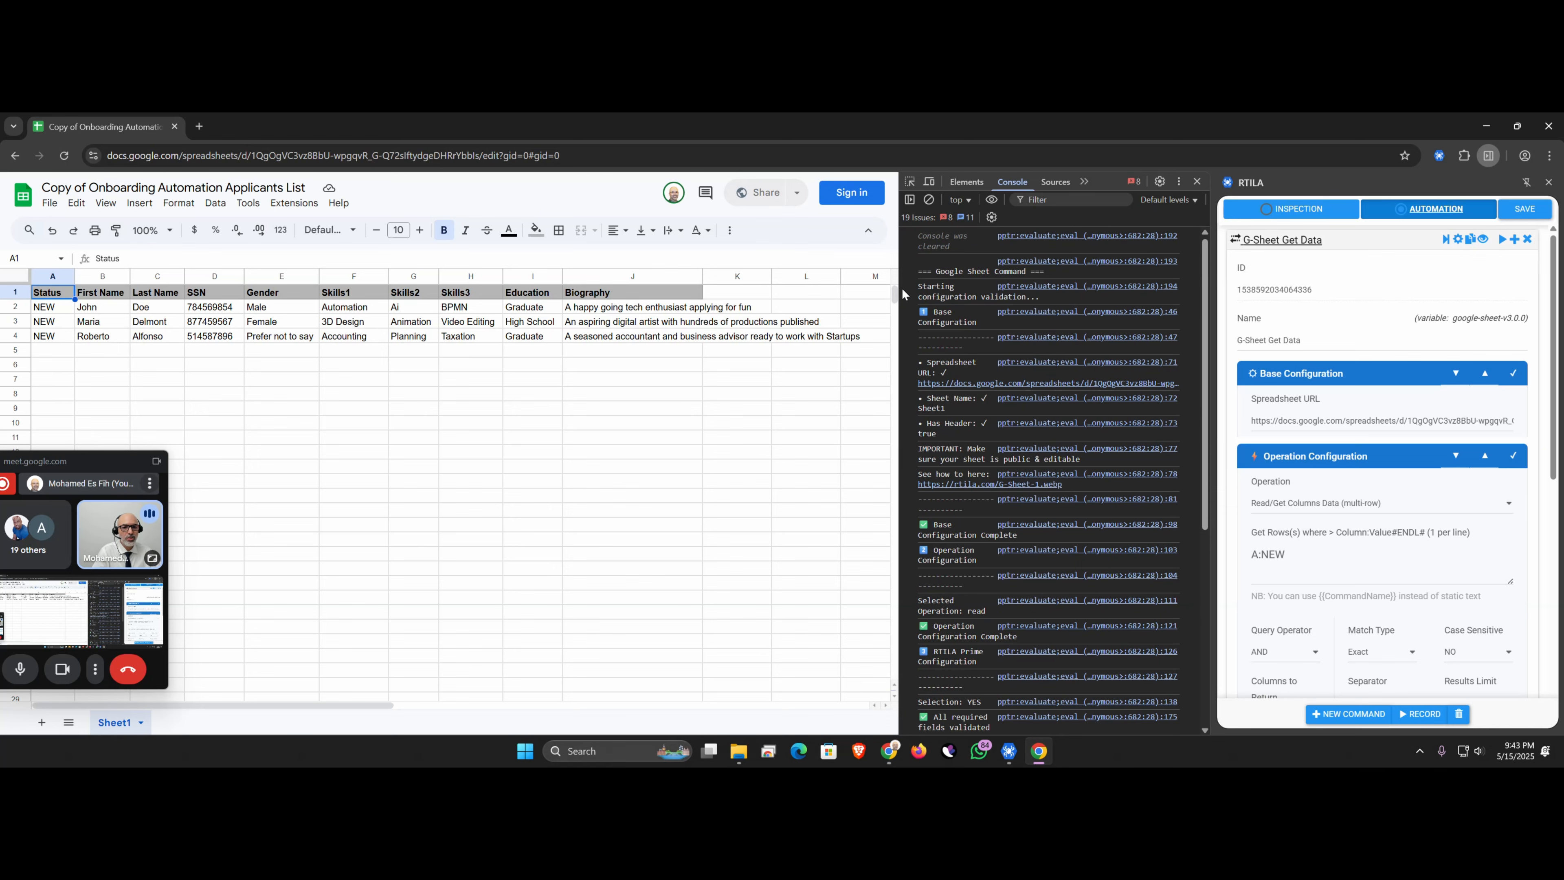
{"action": "left_click_drag", "start_coordinate": [898, 294], "coordinate": [830, 294]}
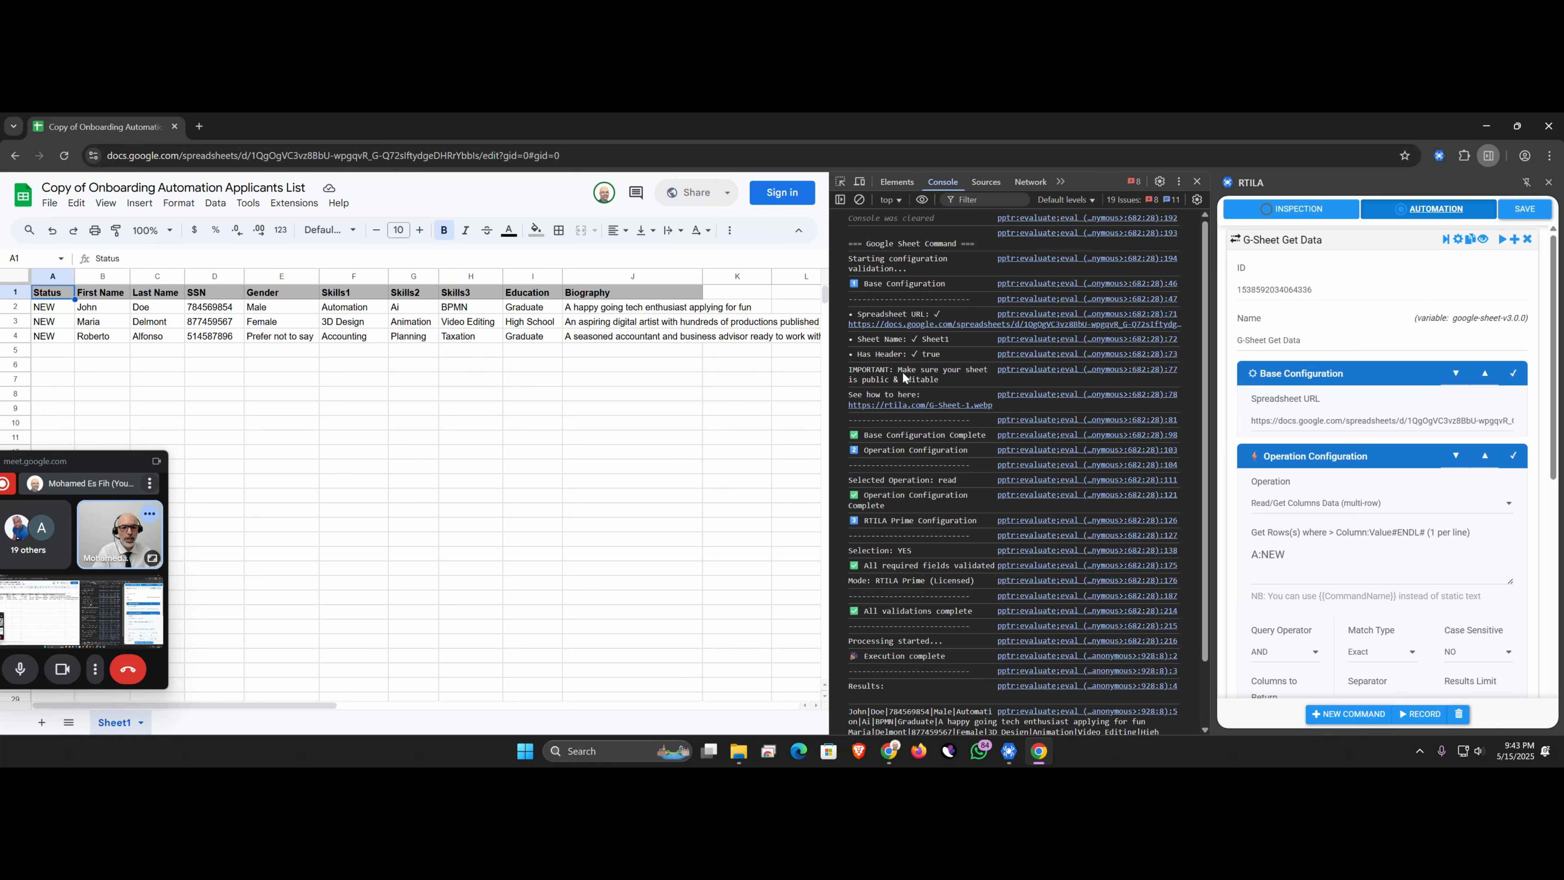
View the linked G-Sheet-1.webp sharing guide, close it, and examine the returned applicant rows in the console log.
{"action": "left_click", "coordinate": [884, 401]}
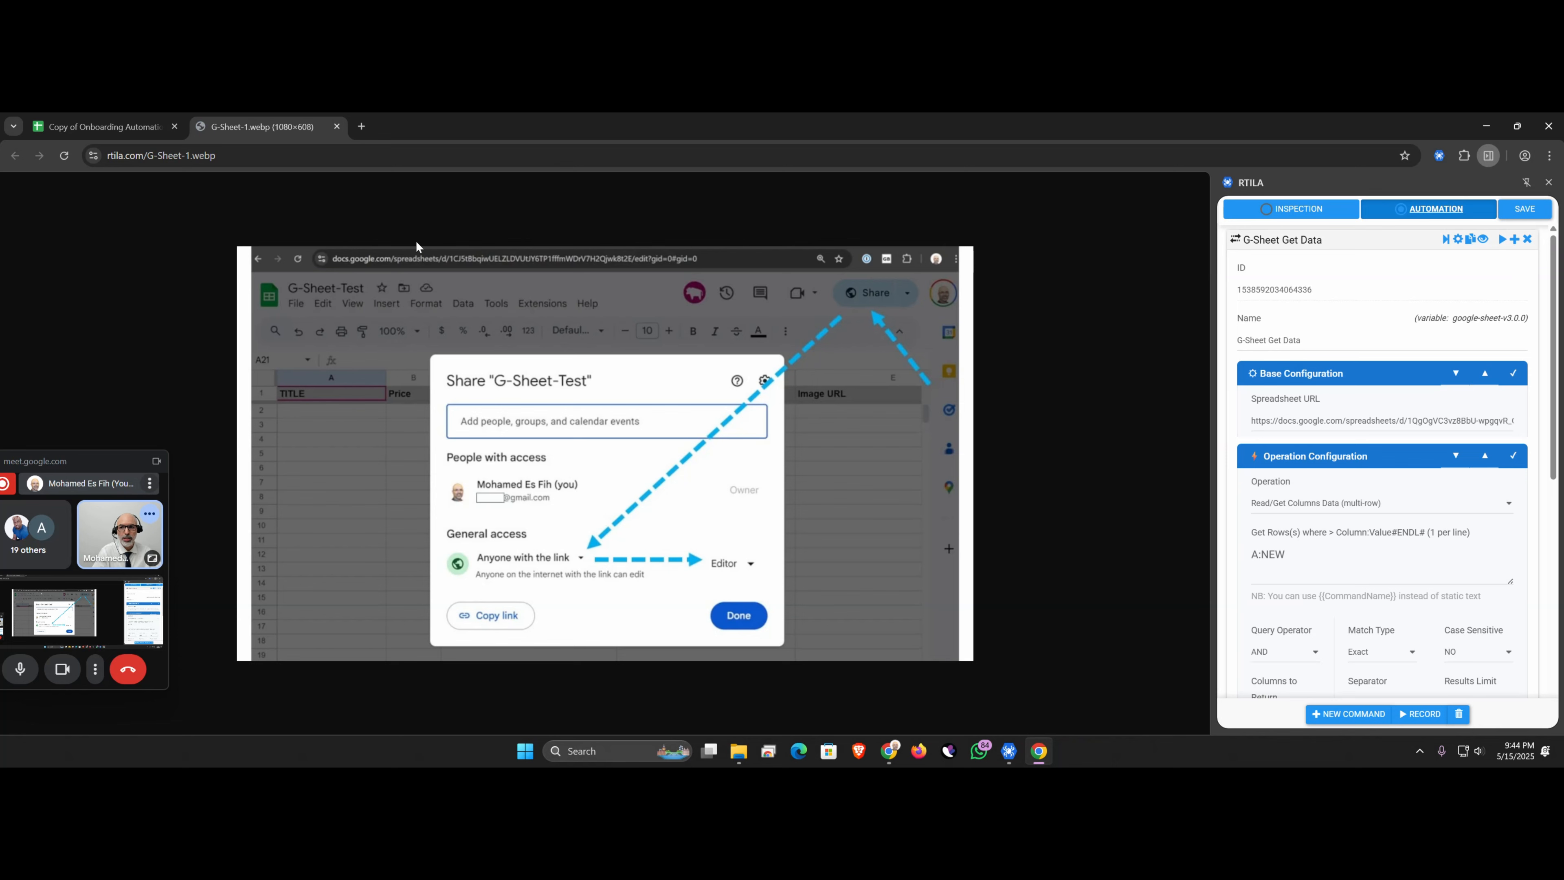
{"action": "left_click", "coordinate": [340, 125]}
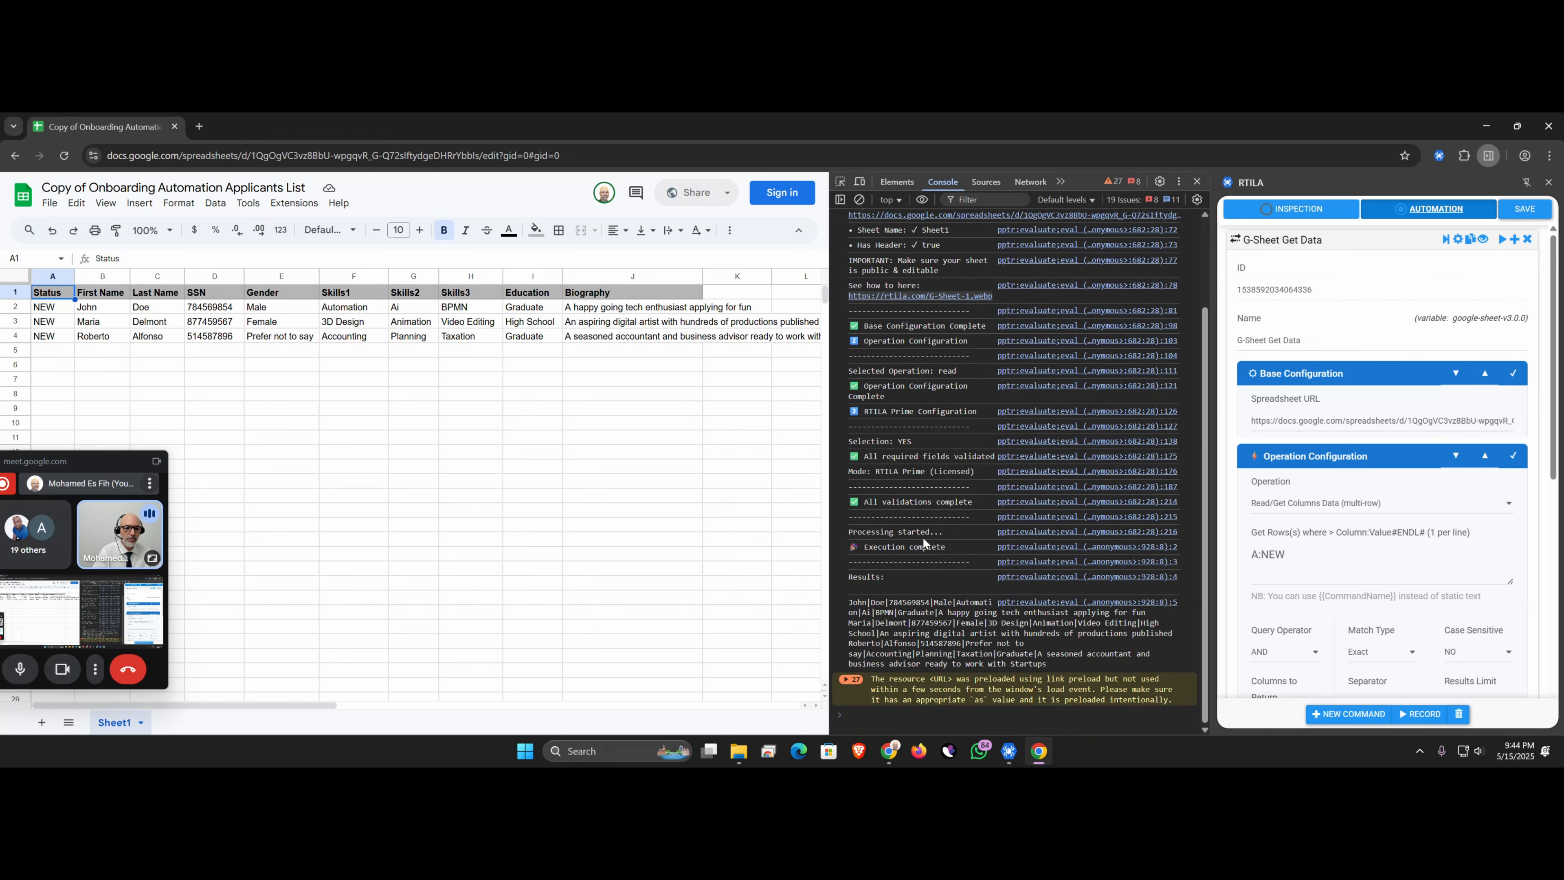
{"action": "double_click", "coordinate": [902, 547]}
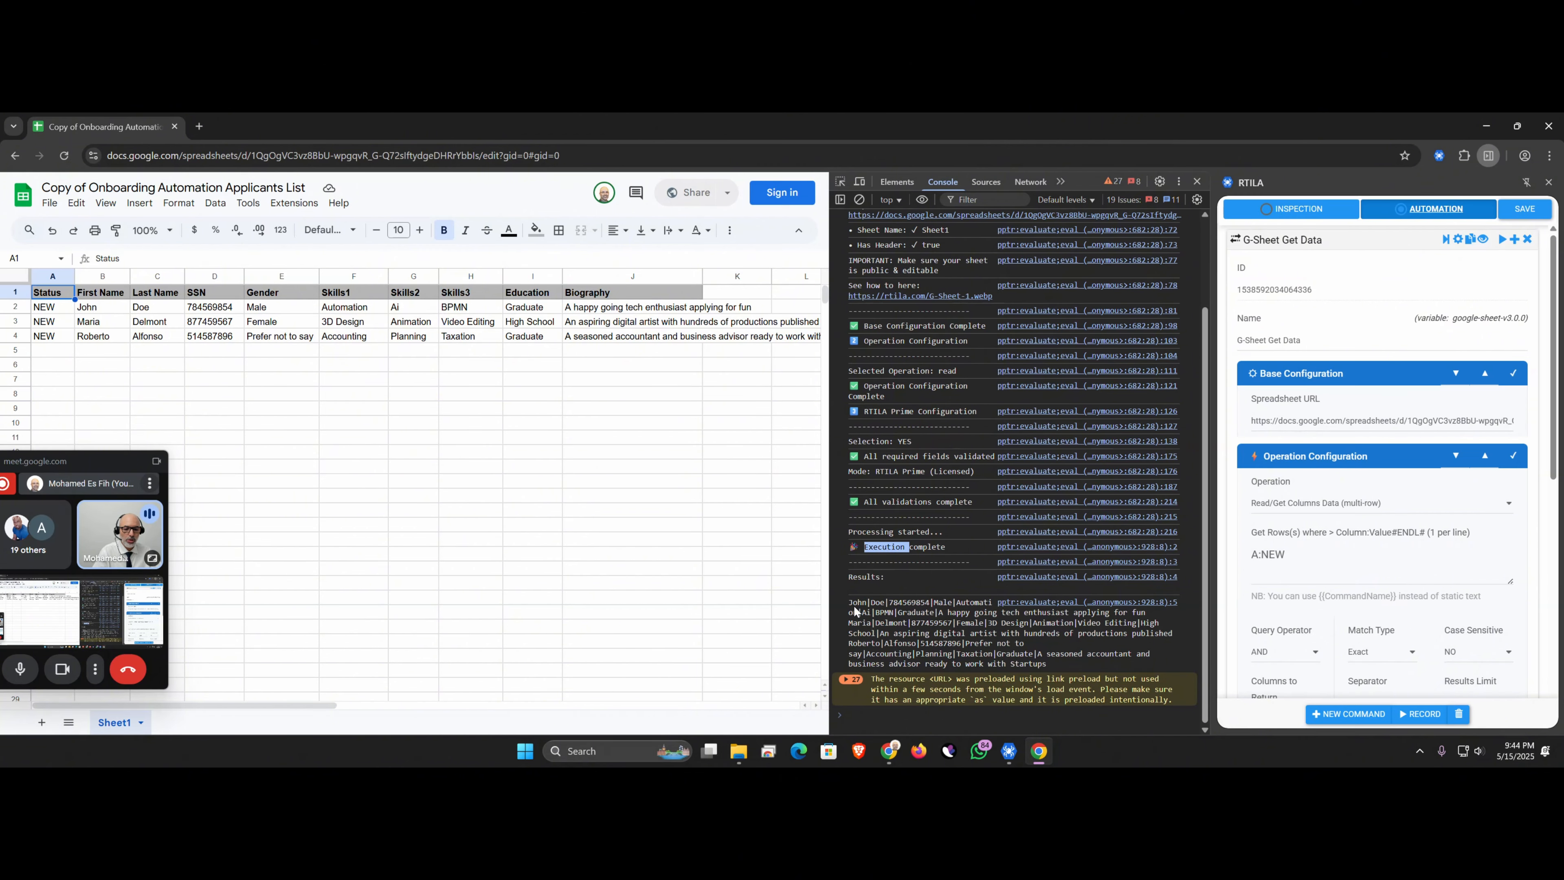
{"action": "left_click_drag", "start_coordinate": [849, 601], "coordinate": [865, 623]}
{"action": "left_click", "coordinate": [905, 607]}
{"action": "left_click_drag", "start_coordinate": [1040, 666], "coordinate": [883, 624]}
Copy the G-Sheet Get Data command's name and re-enter {{G-Sheet Get Data}} as the manual values of the List command.
{"action": "left_click_drag", "start_coordinate": [1293, 245], "coordinate": [1226, 342]}
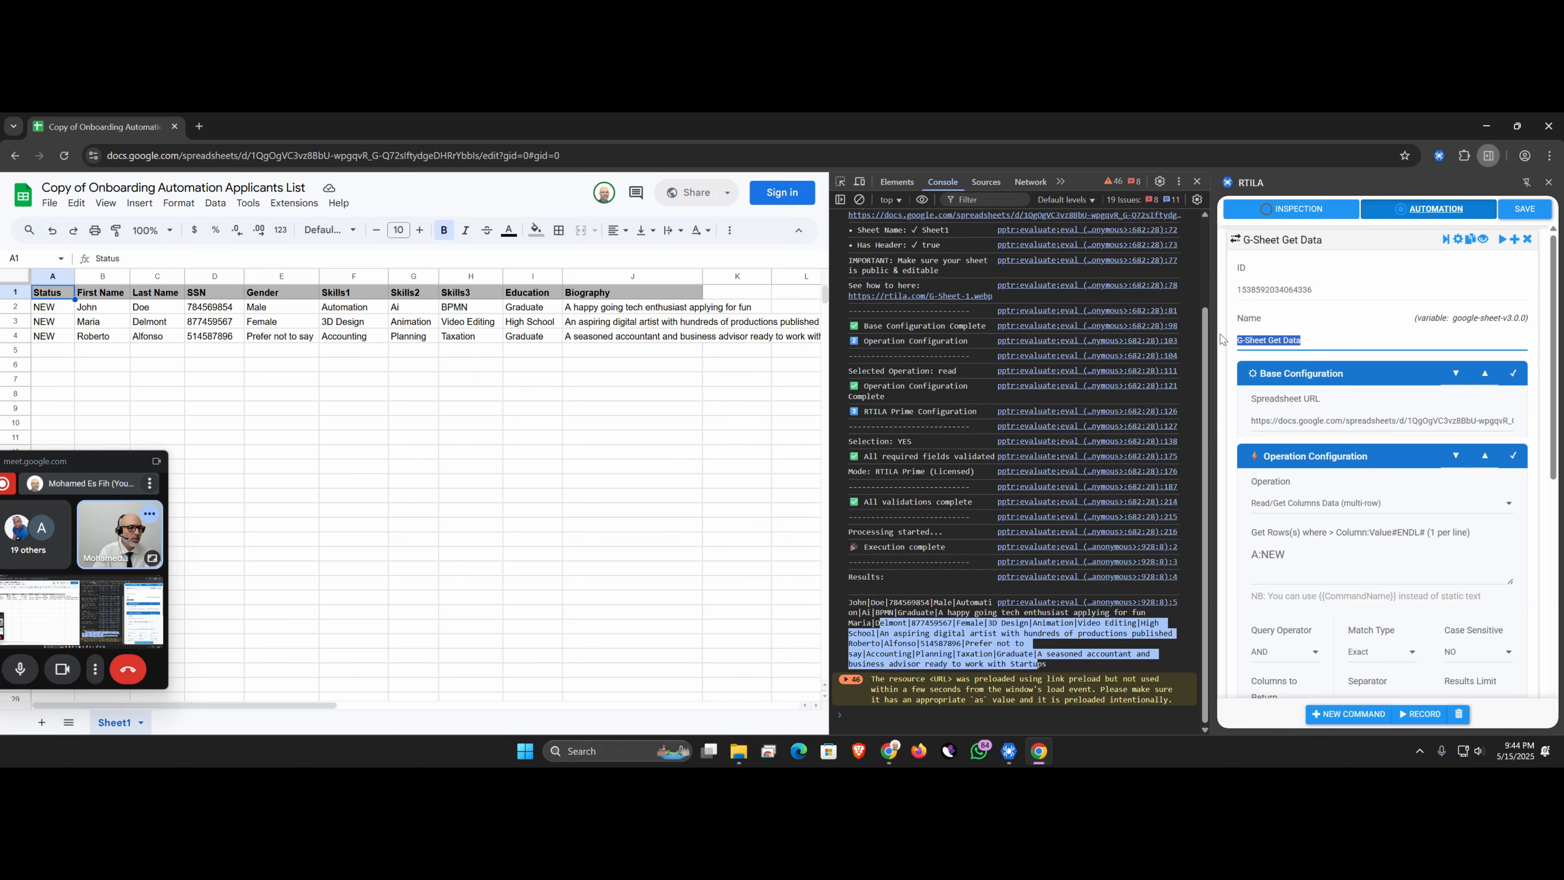
{"action": "right_click", "coordinate": [1285, 342]}
{"action": "left_click", "coordinate": [1318, 400]}
{"action": "left_click_drag", "start_coordinate": [1287, 246], "coordinate": [1265, 322]}
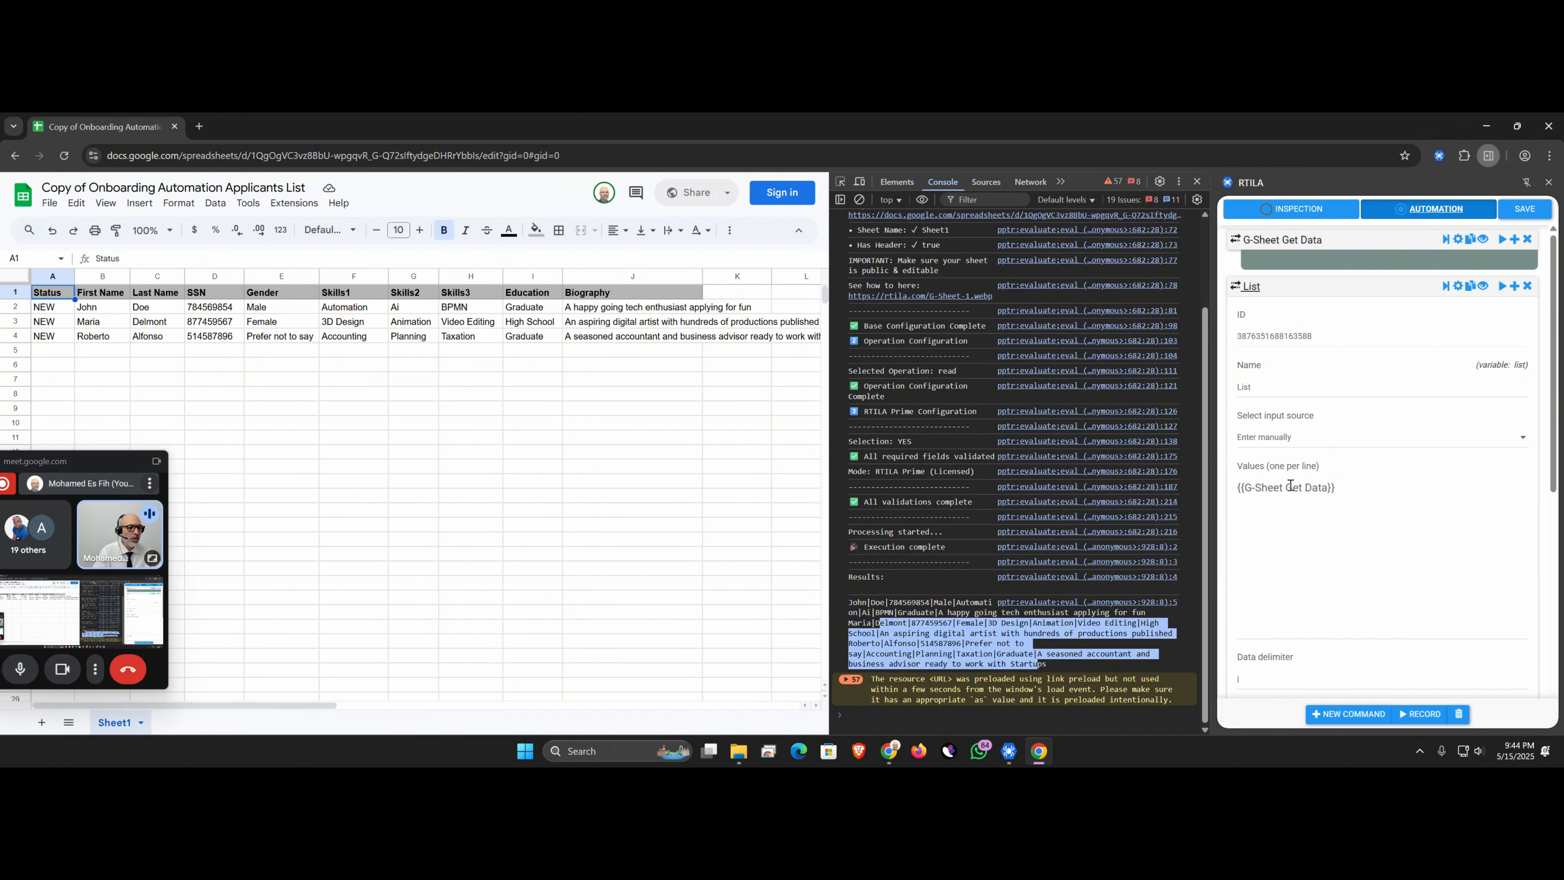
{"action": "left_click", "coordinate": [1354, 489]}
{"action": "left_click_drag", "start_coordinate": [1332, 488], "coordinate": [1230, 491]}
{"action": "type", "text": "{{}}"}
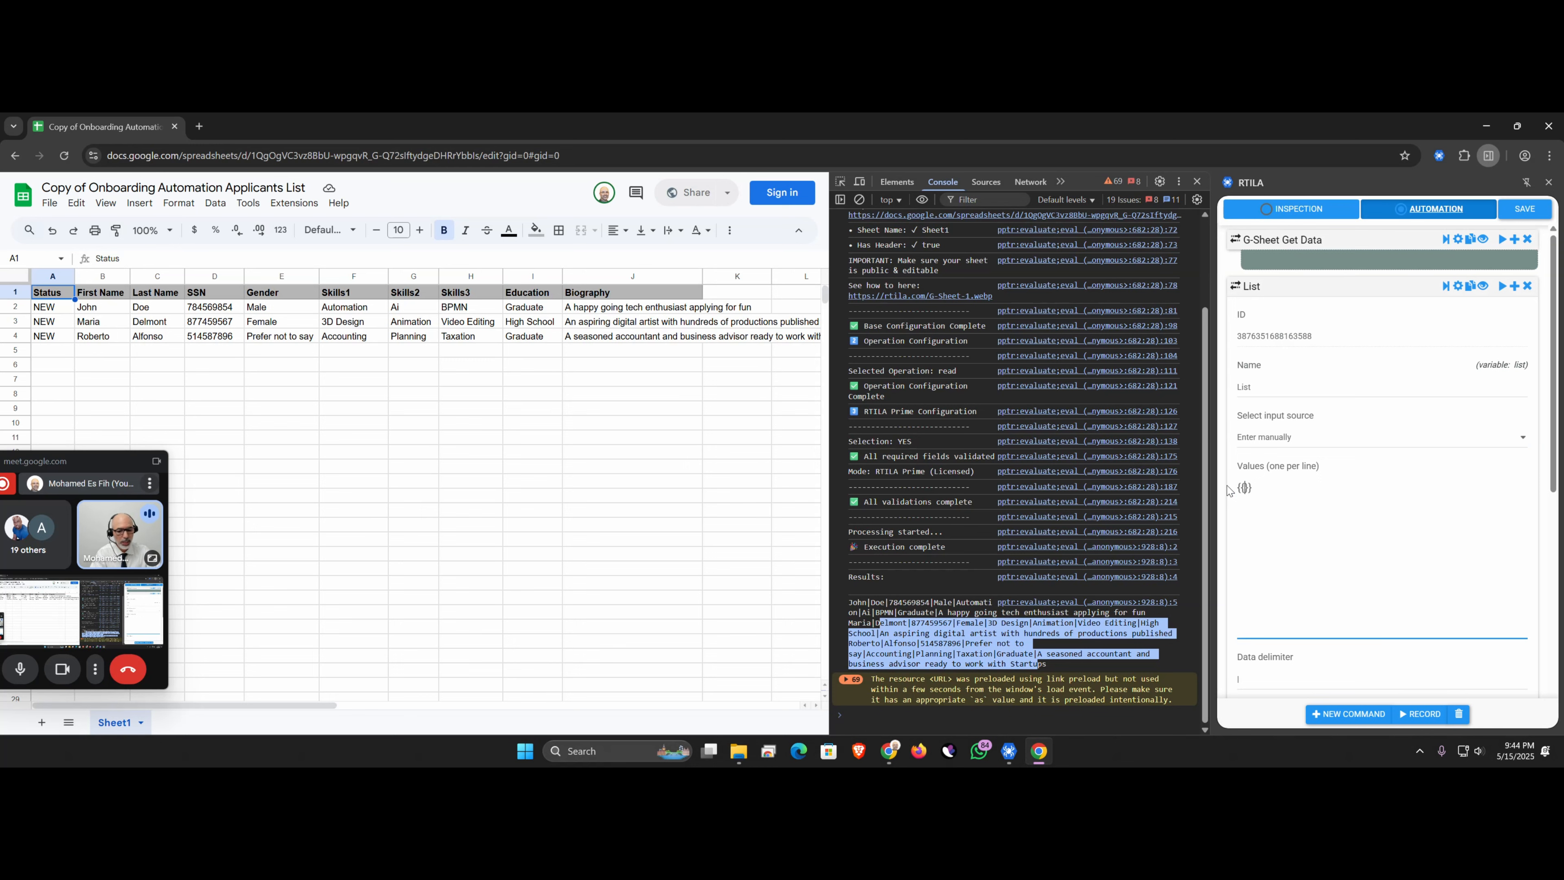
{"action": "key", "text": "ctrl+v"}
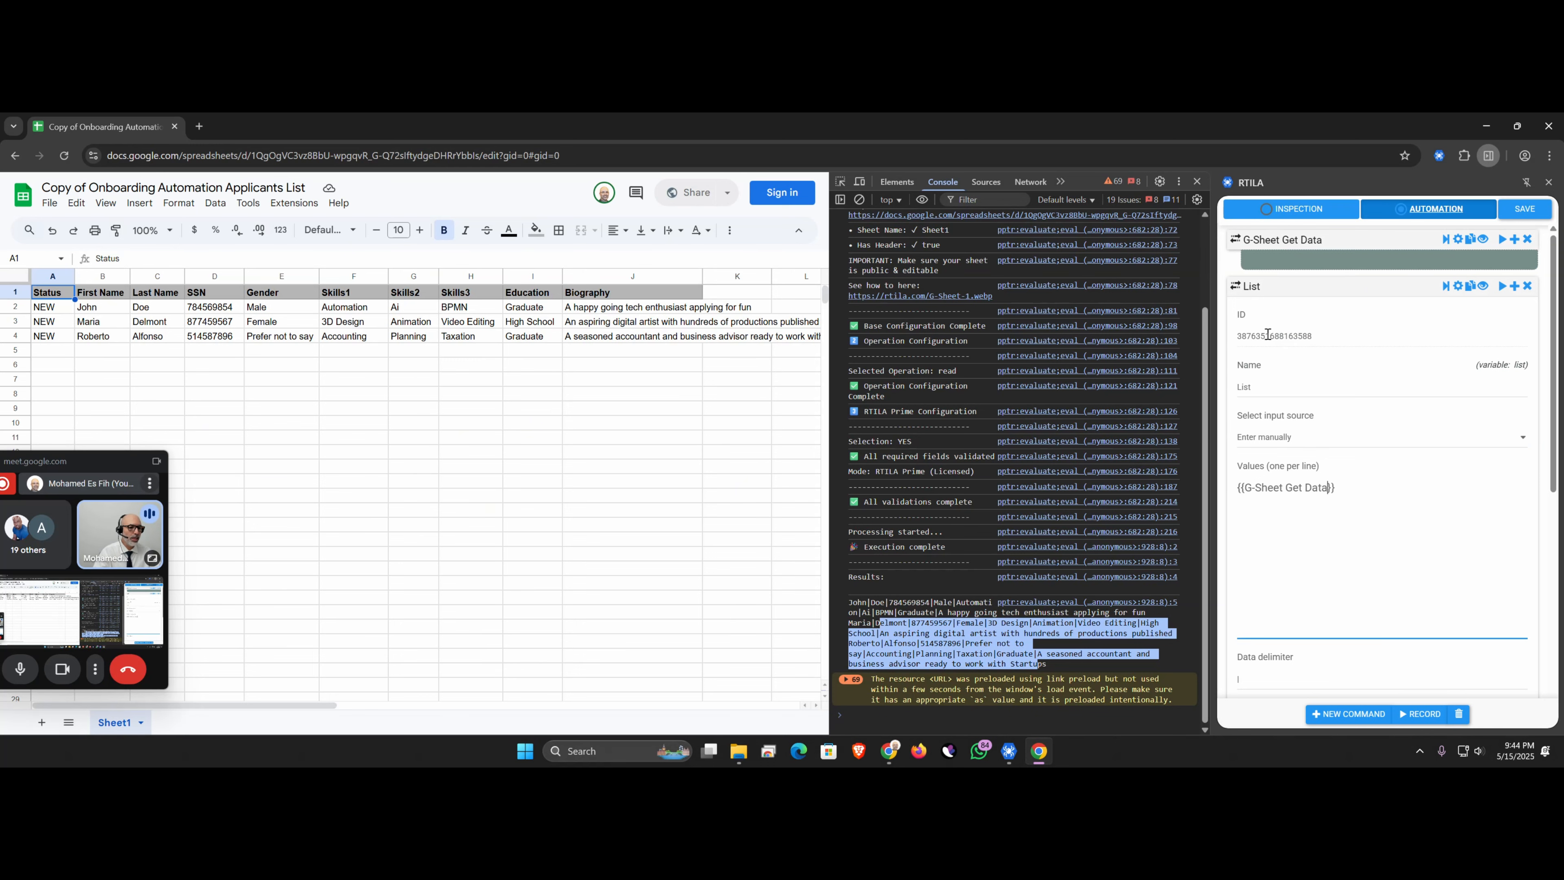
{"action": "left_click", "coordinate": [1251, 287]}
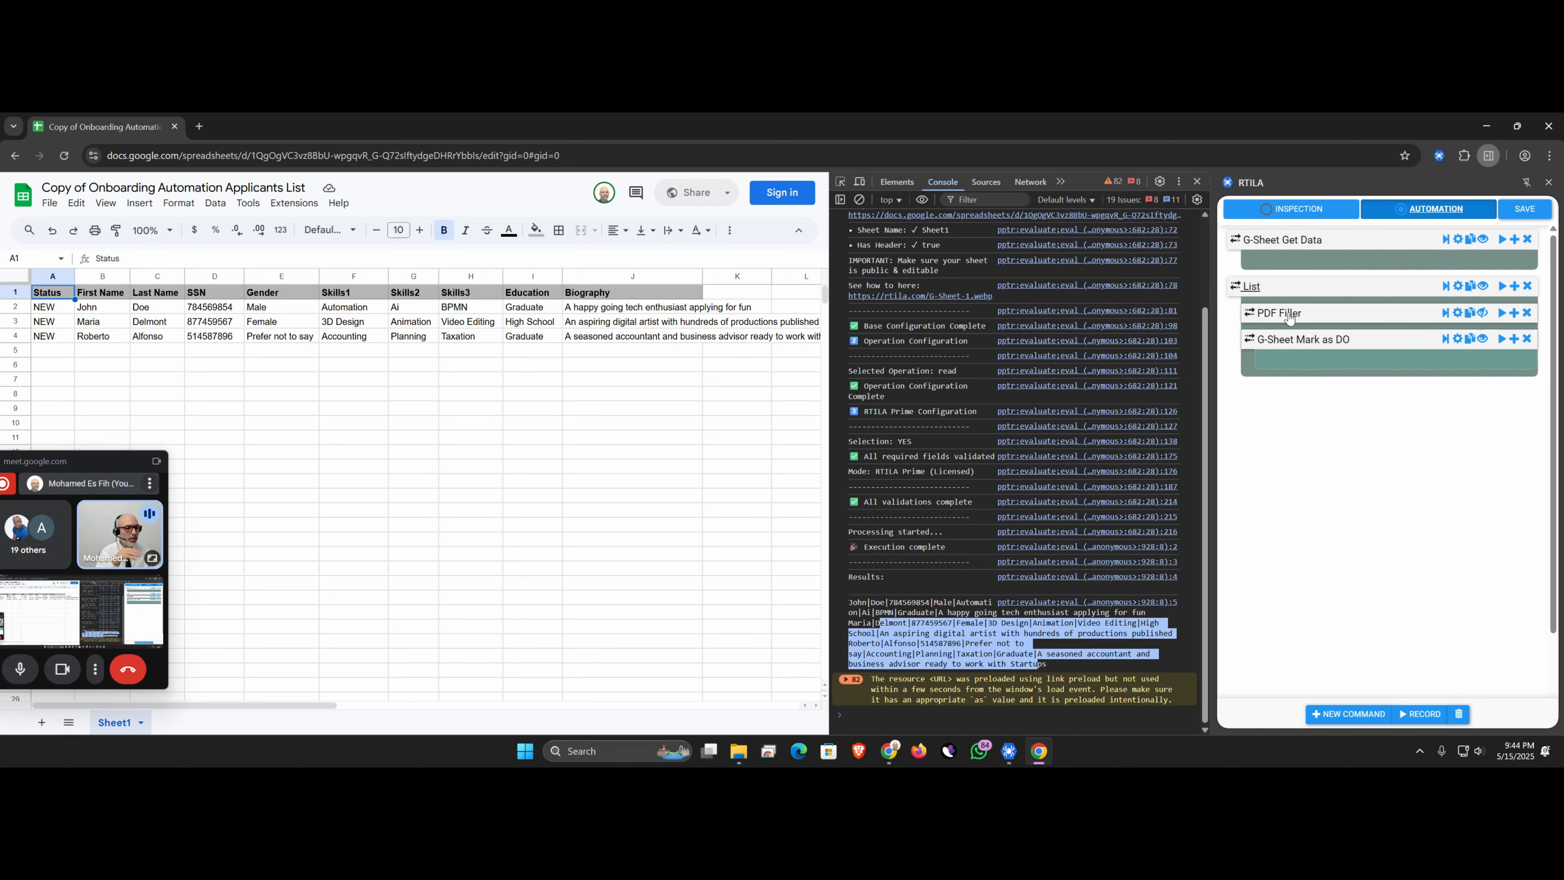
Examine the operation, the D:{{List|2}} row filter and the A:DONE update in the G-Sheet Mark as DO command, then collapse it.
{"action": "left_click", "coordinate": [1300, 339]}
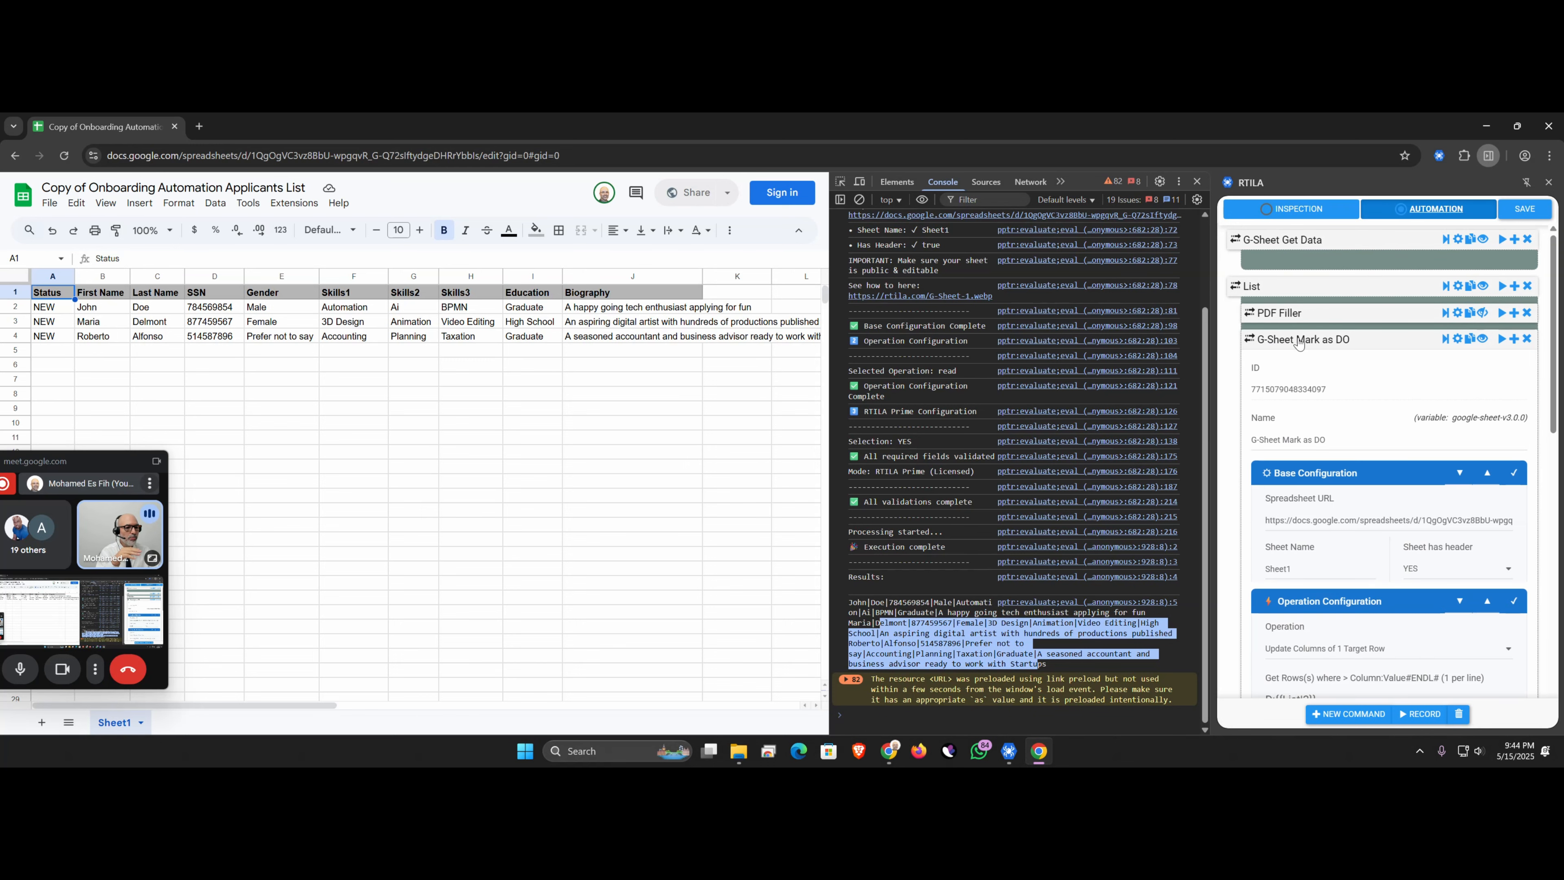
{"action": "scroll", "coordinate": [1320, 265], "scroll_direction": "down", "scroll_amount": 2}
{"action": "scroll", "coordinate": [1324, 308], "scroll_direction": "down", "scroll_amount": 2}
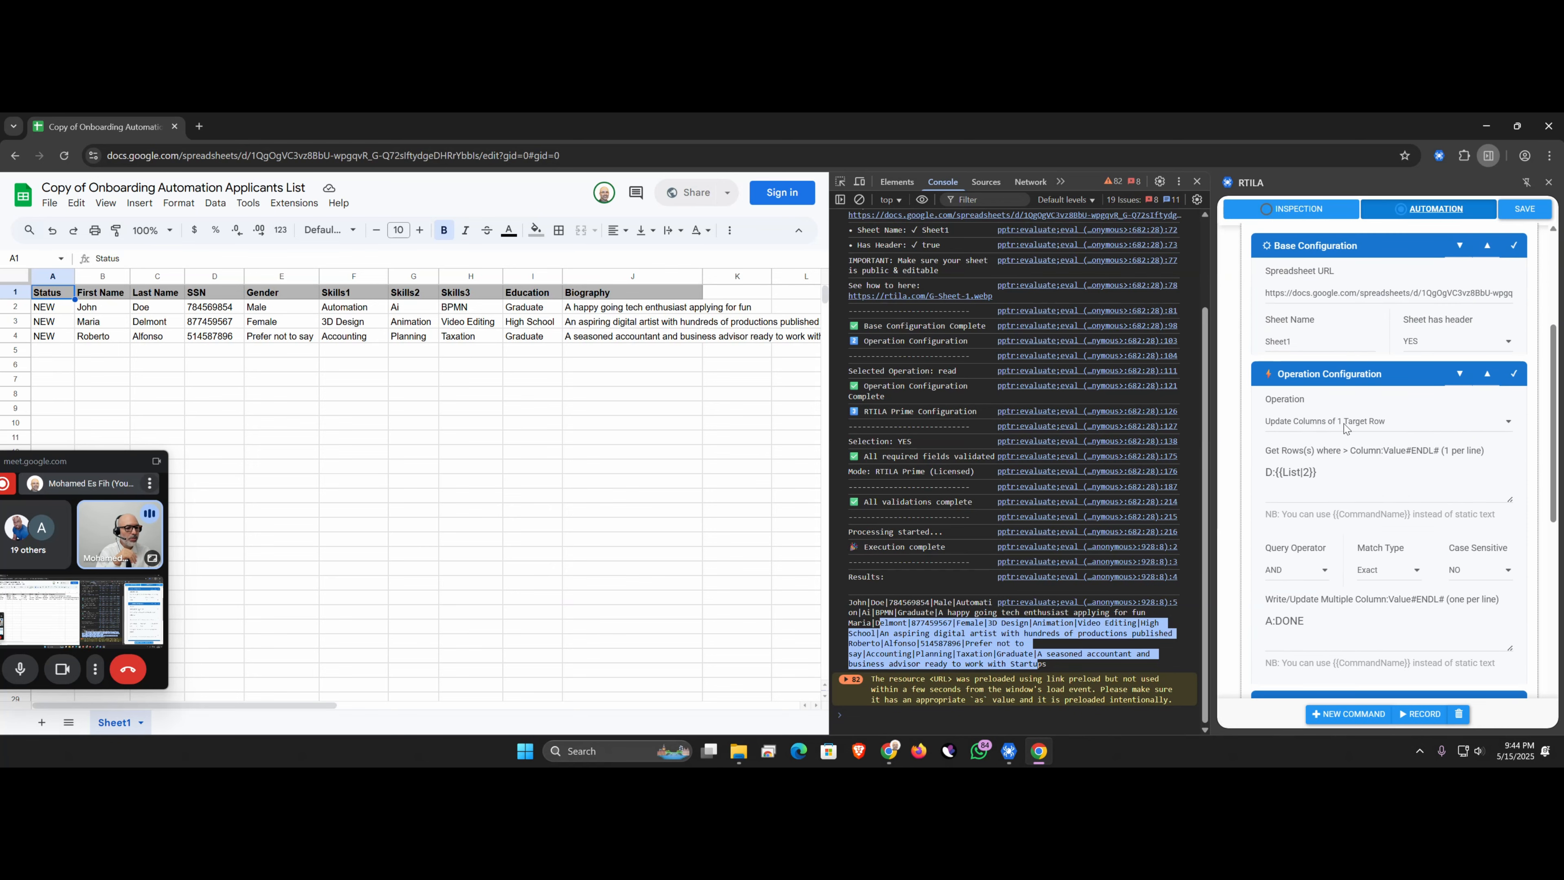
{"action": "left_click", "coordinate": [1344, 424]}
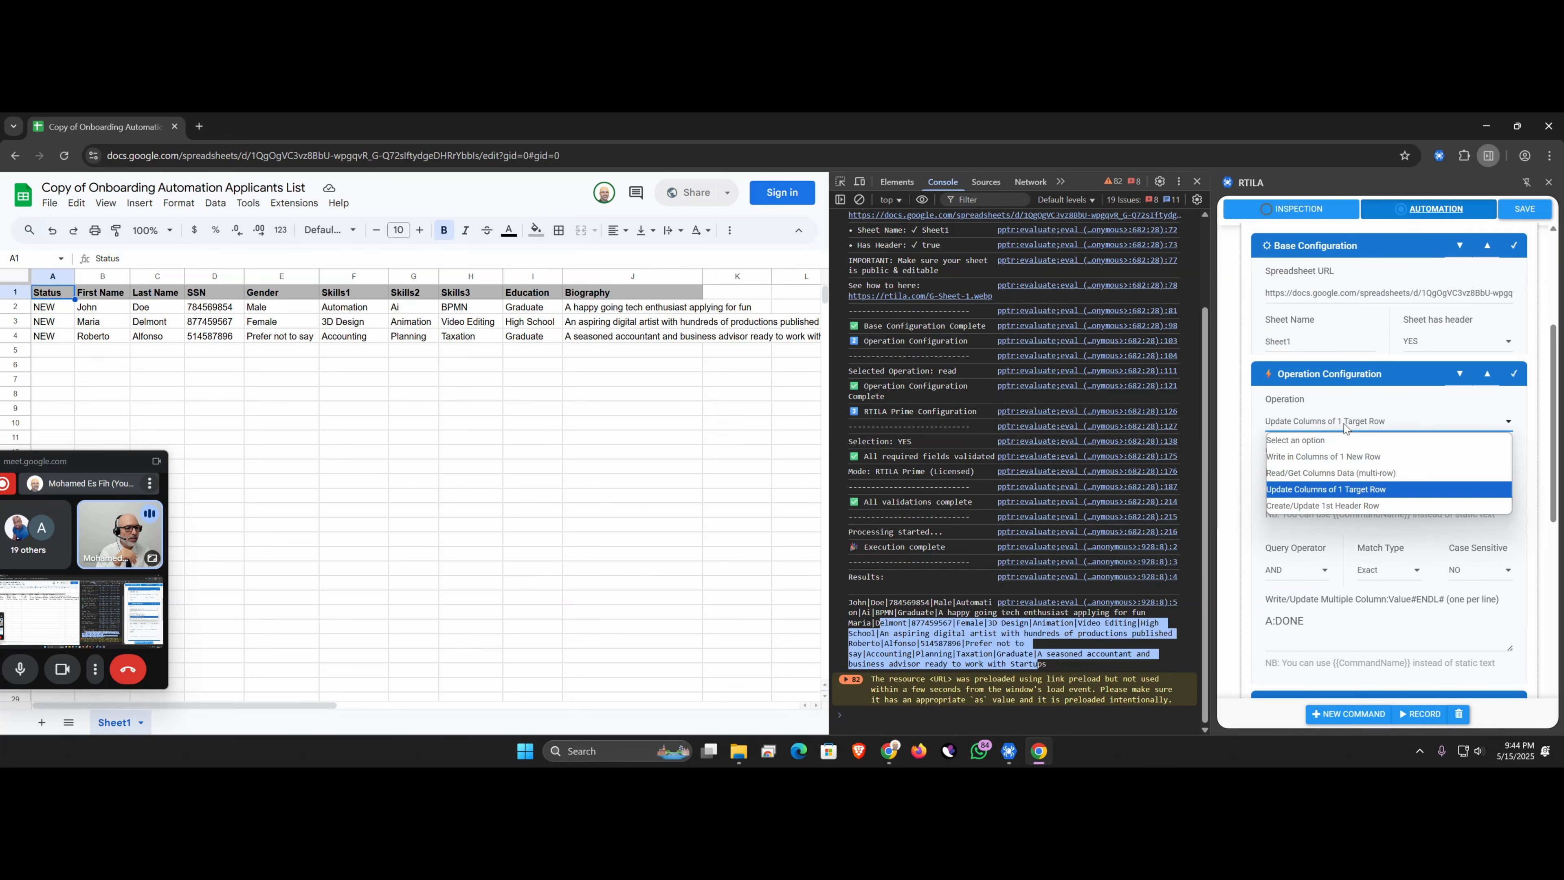
{"action": "left_click", "coordinate": [1369, 490]}
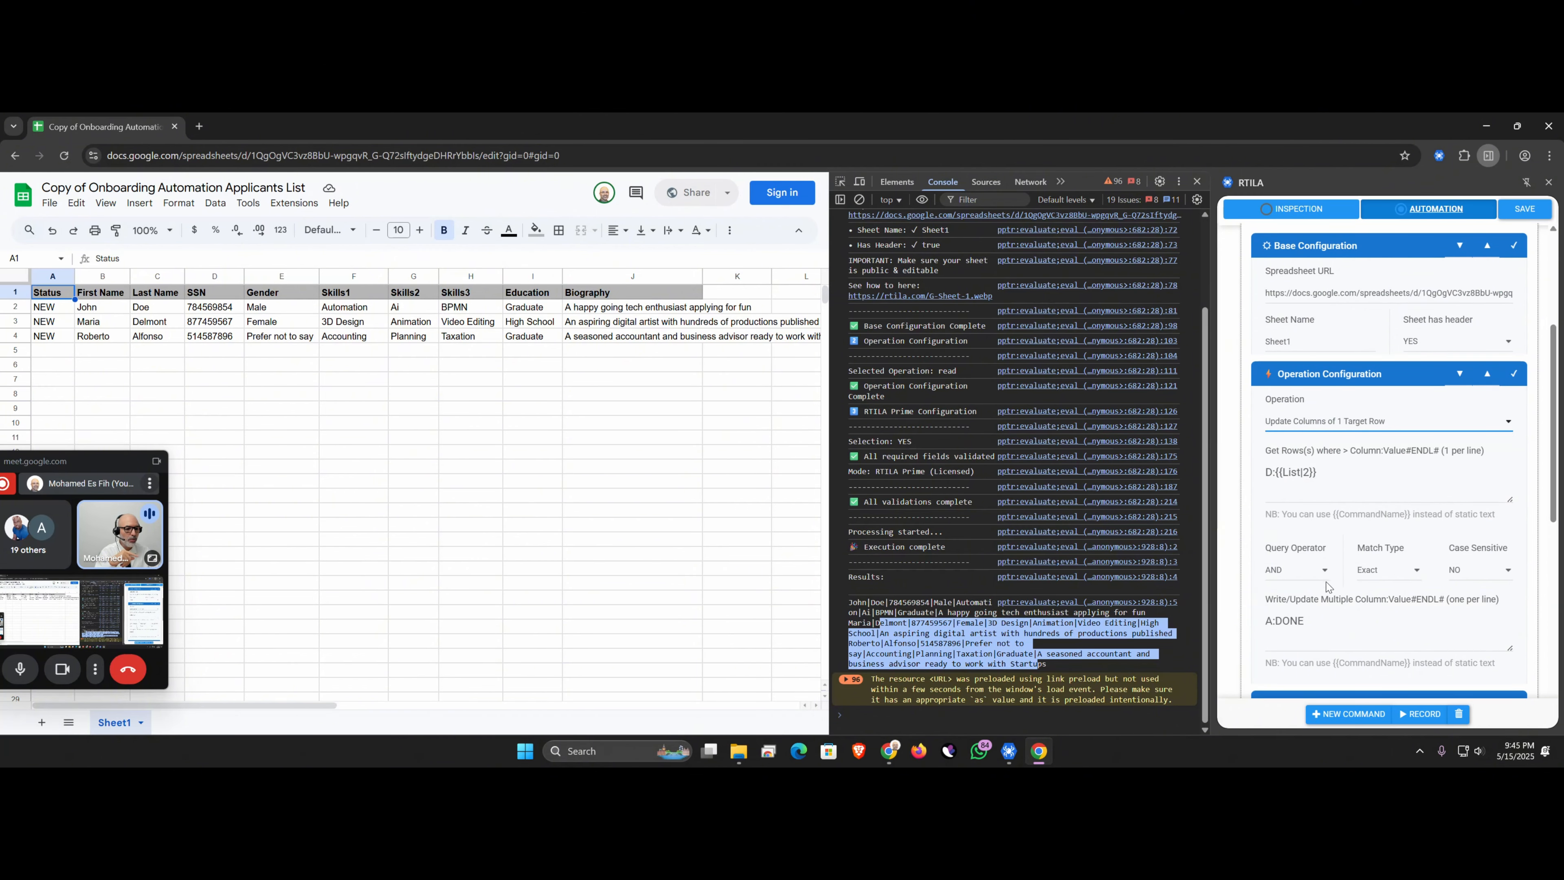
{"action": "scroll", "coordinate": [1343, 520], "scroll_direction": "down", "scroll_amount": 2}
{"action": "left_click_drag", "start_coordinate": [1307, 508], "coordinate": [1273, 511]}
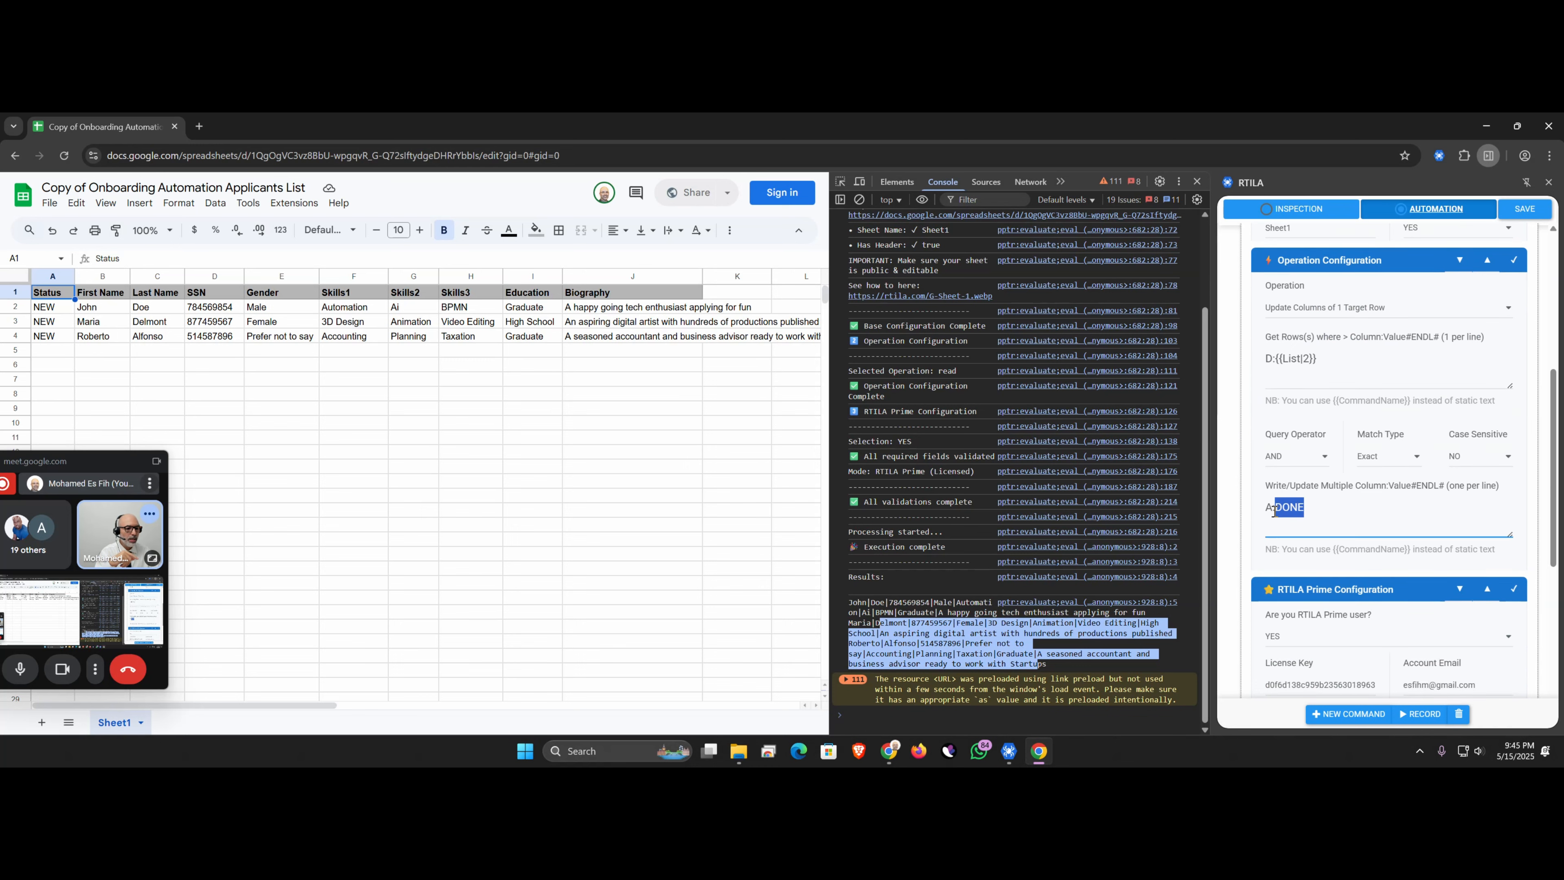
{"action": "left_click_drag", "start_coordinate": [1313, 362], "coordinate": [1266, 363]}
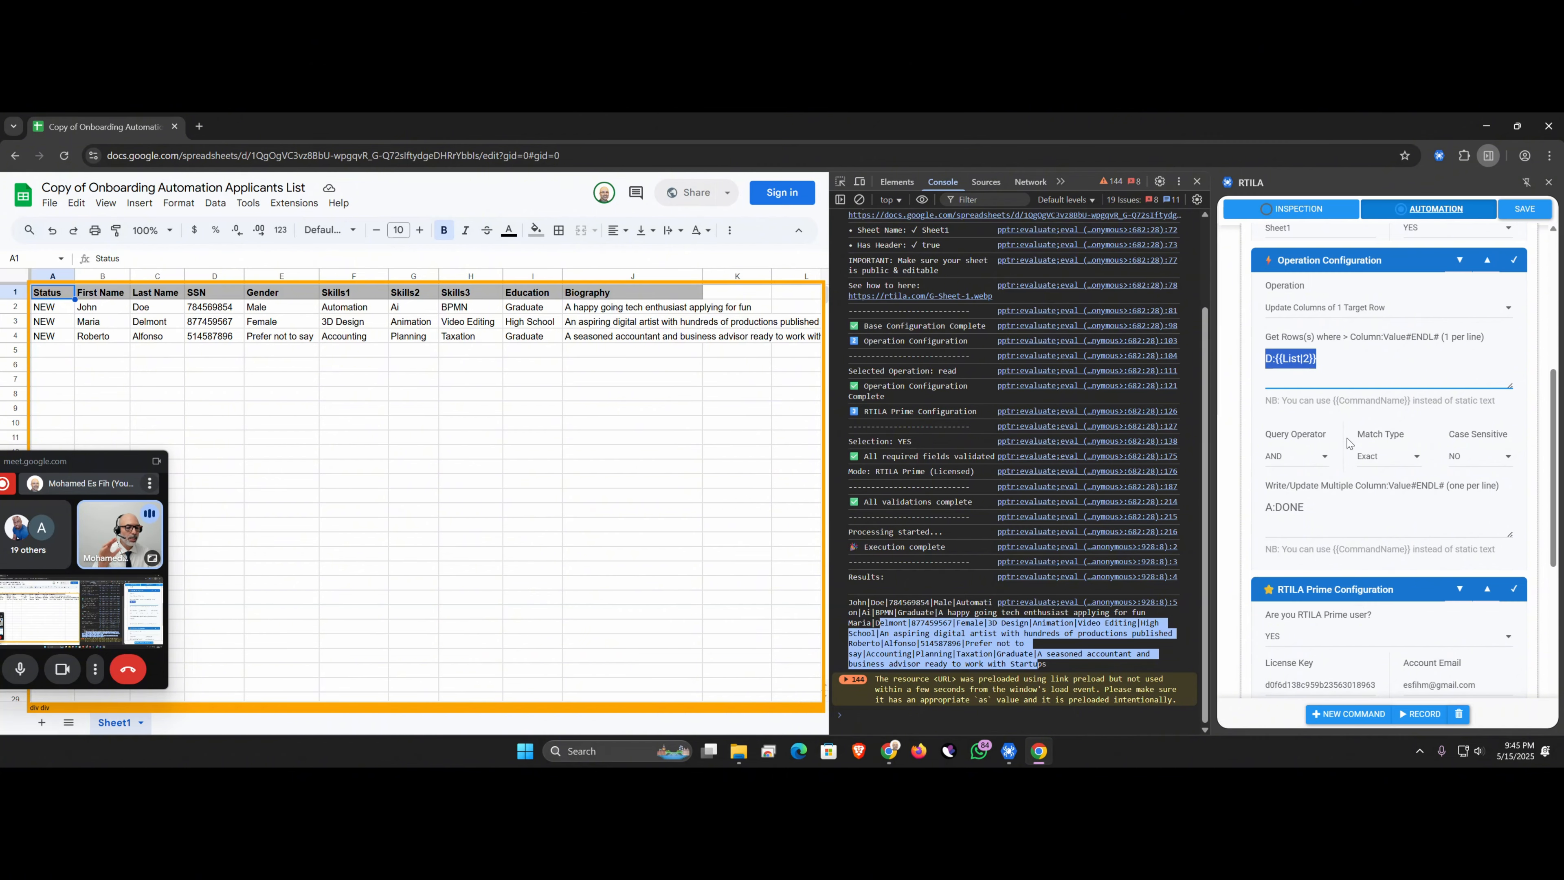
{"action": "left_click", "coordinate": [1234, 453]}
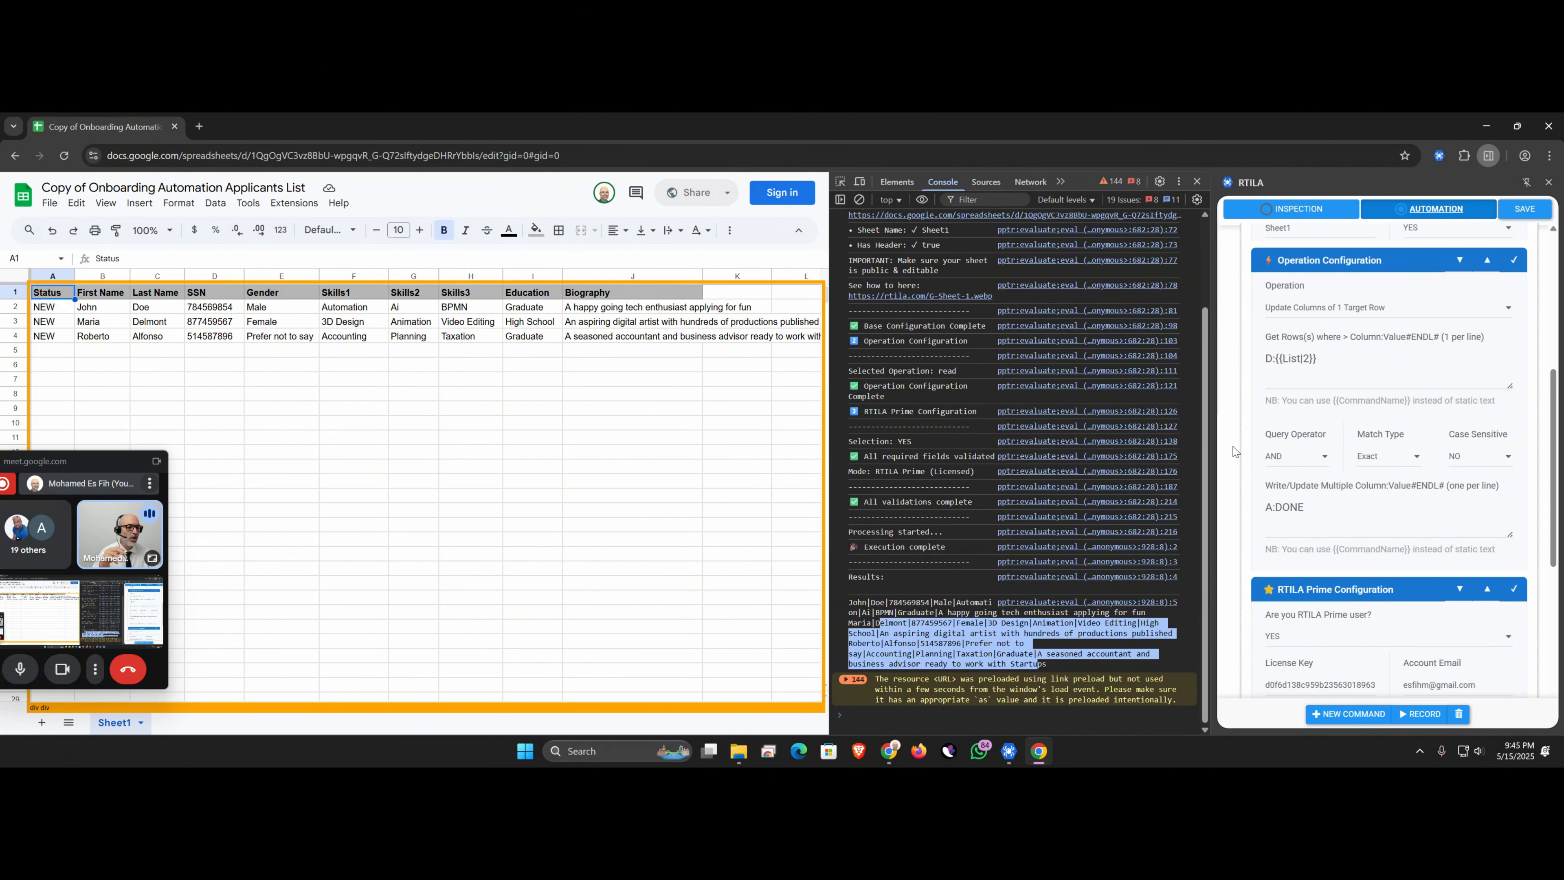
{"action": "scroll", "coordinate": [1234, 446], "scroll_direction": "up", "scroll_amount": 5}
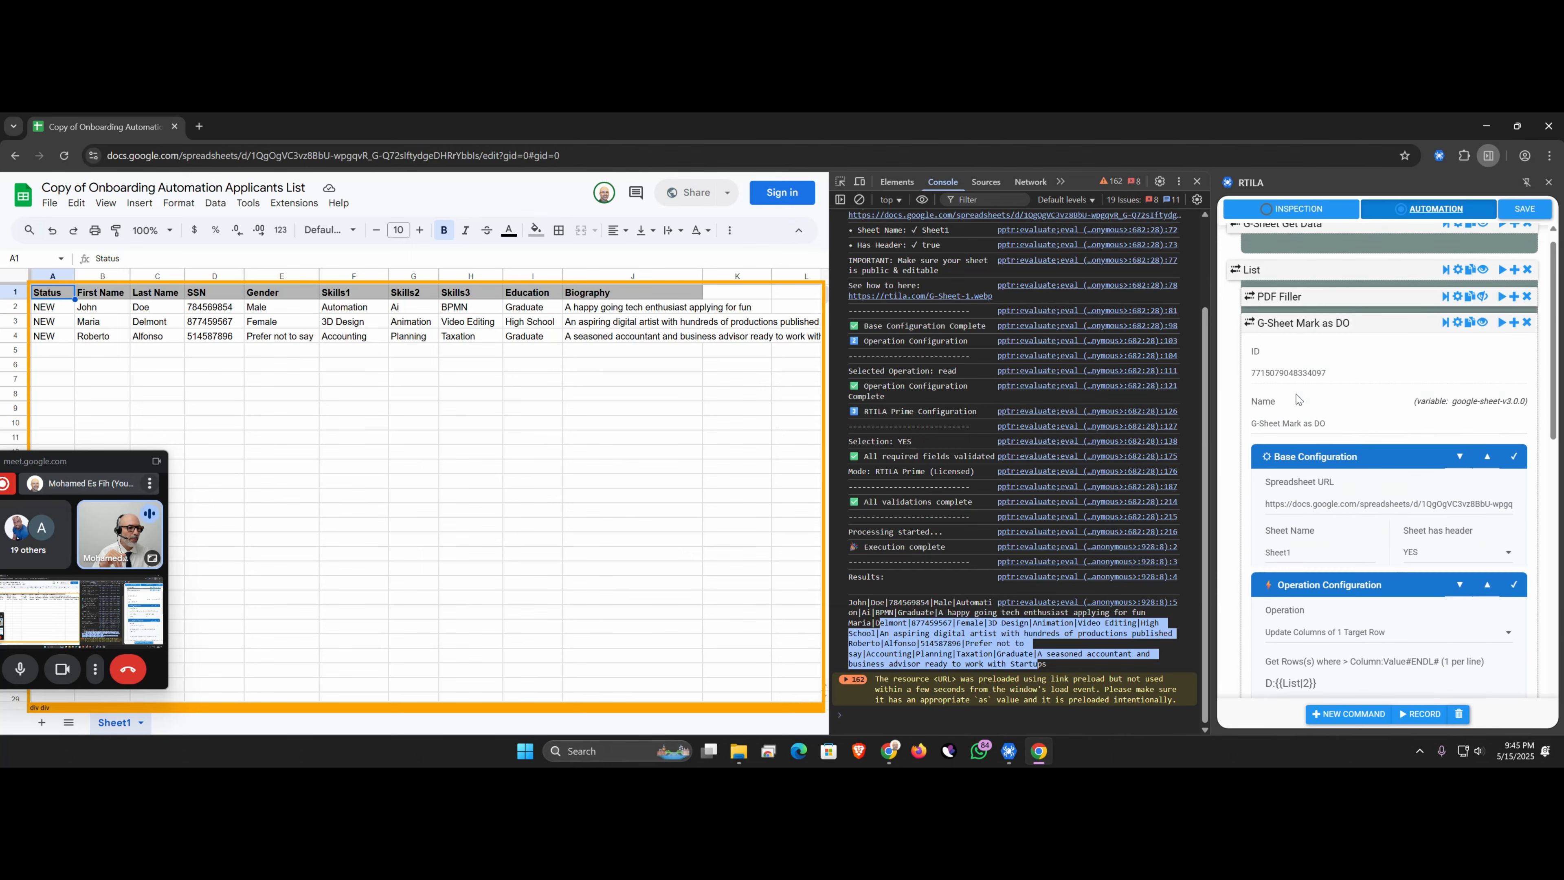
{"action": "left_click", "coordinate": [1315, 344]}
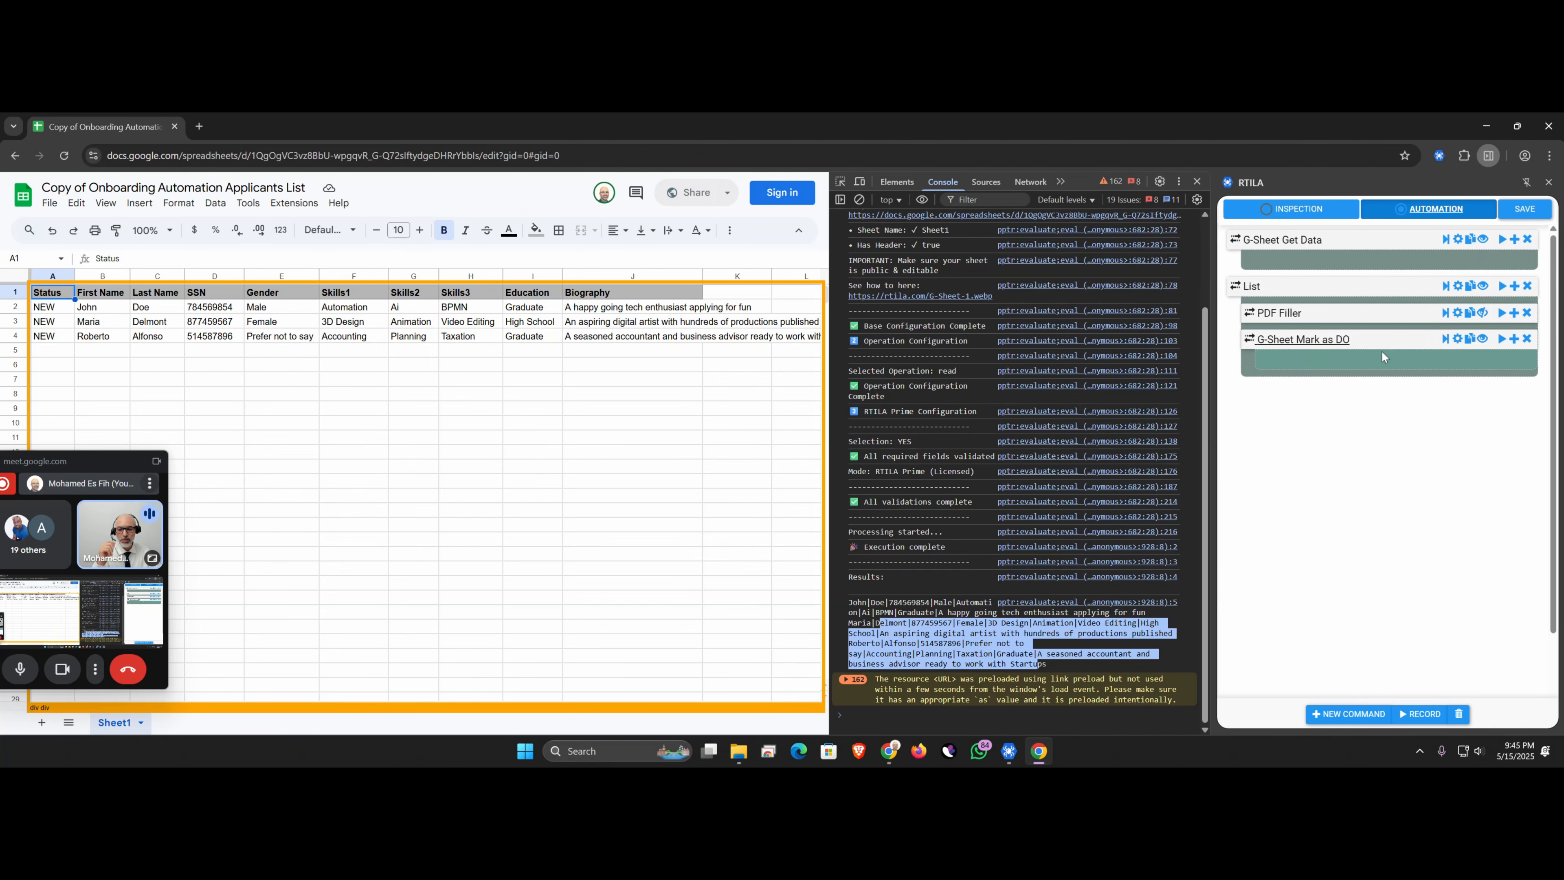
Save the automation and expand the PDF Filler command in a widened RTILA panel.
{"action": "left_click", "coordinate": [1529, 211]}
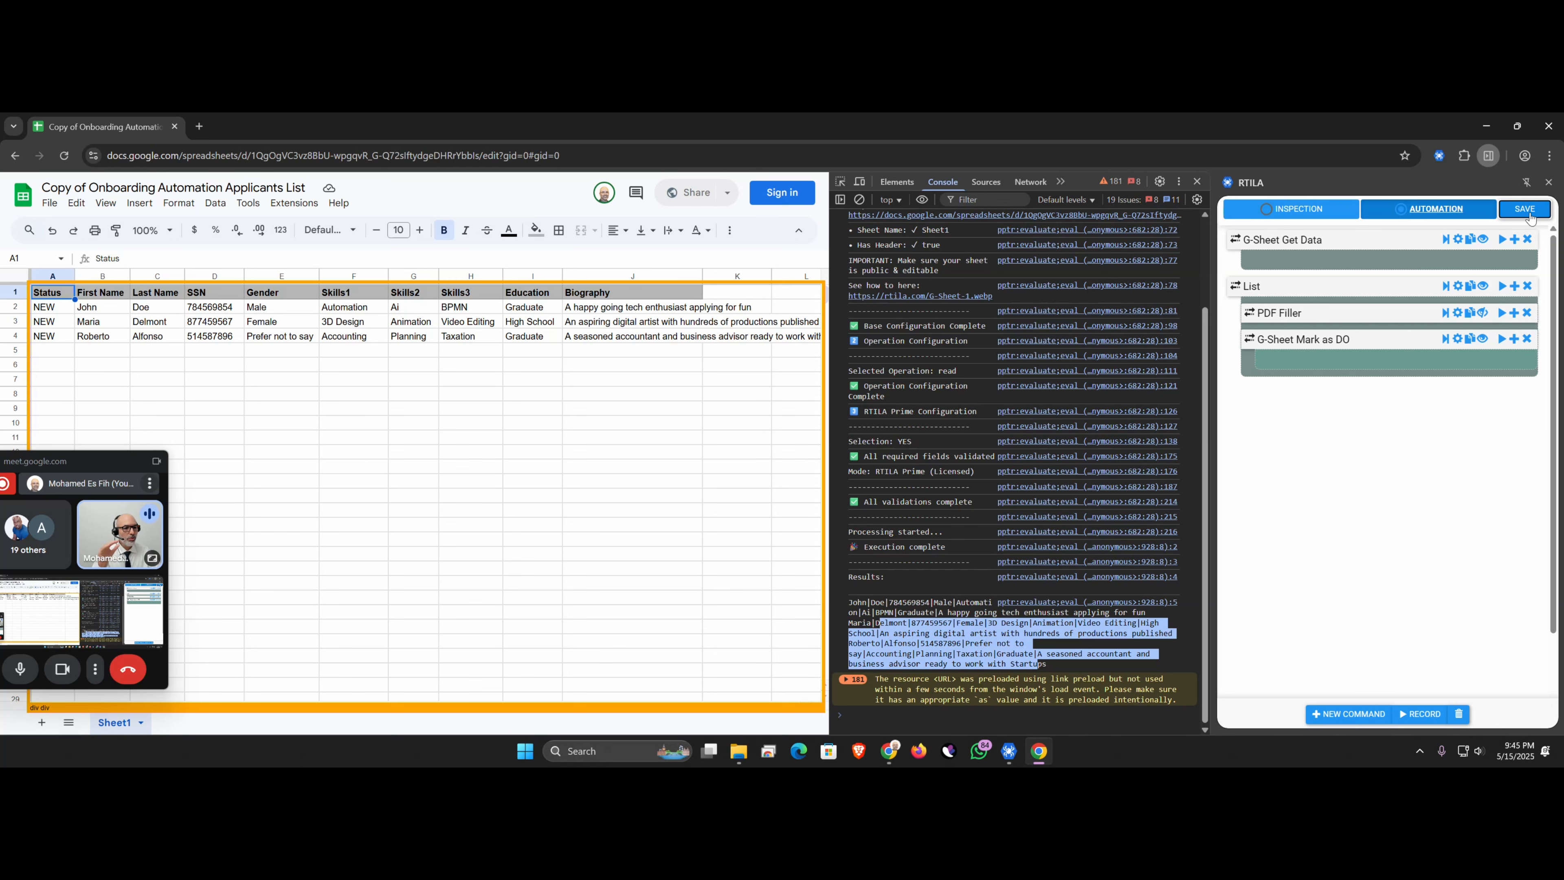
{"action": "left_click", "coordinate": [1278, 313]}
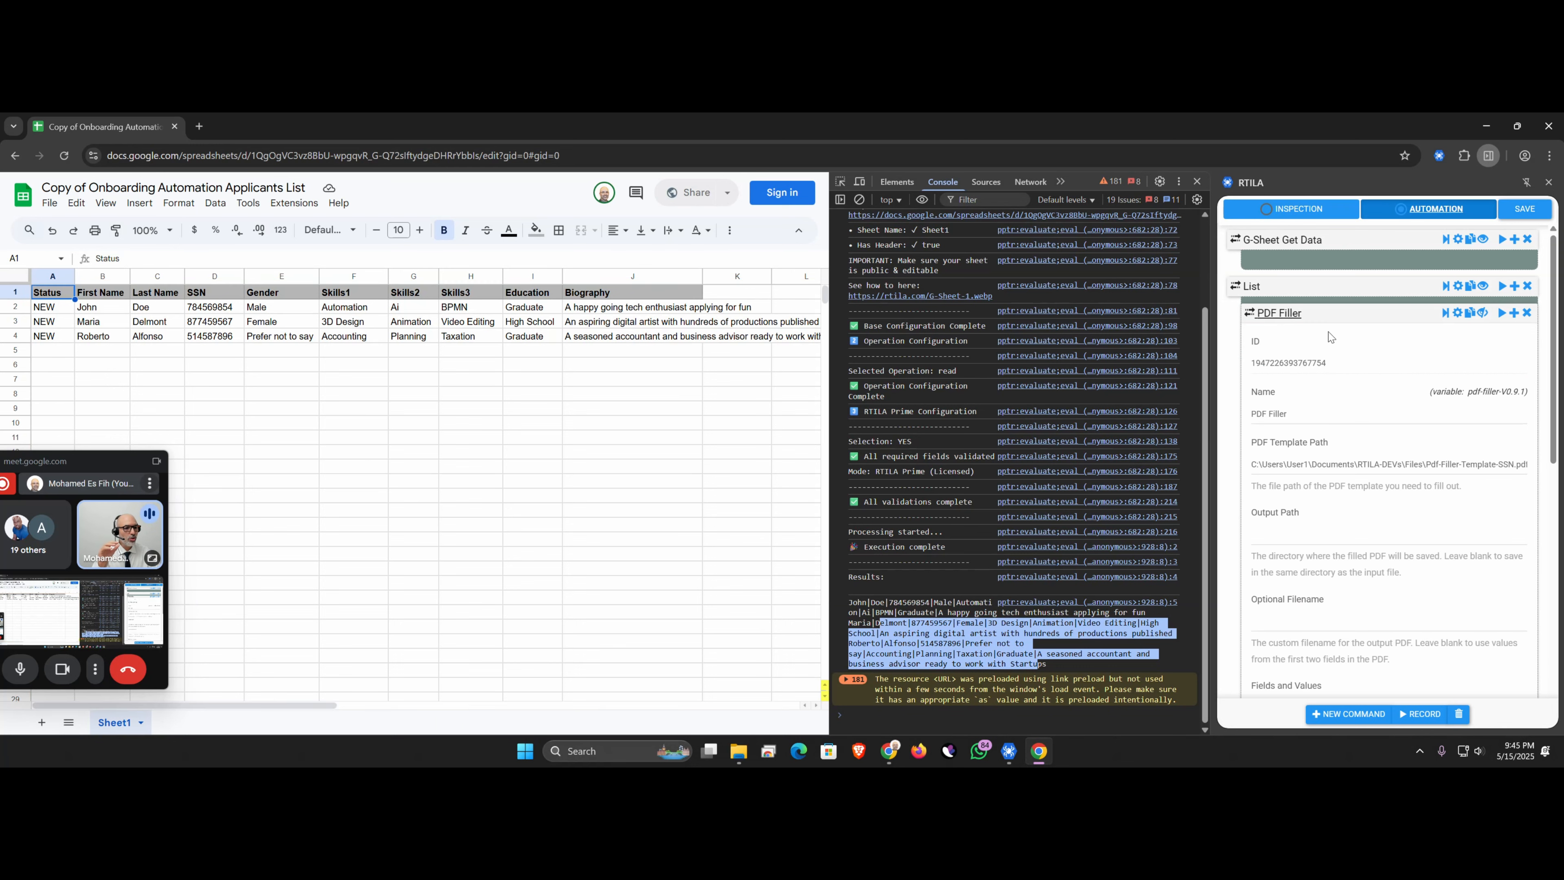
{"action": "left_click_drag", "start_coordinate": [1212, 382], "coordinate": [1166, 382]}
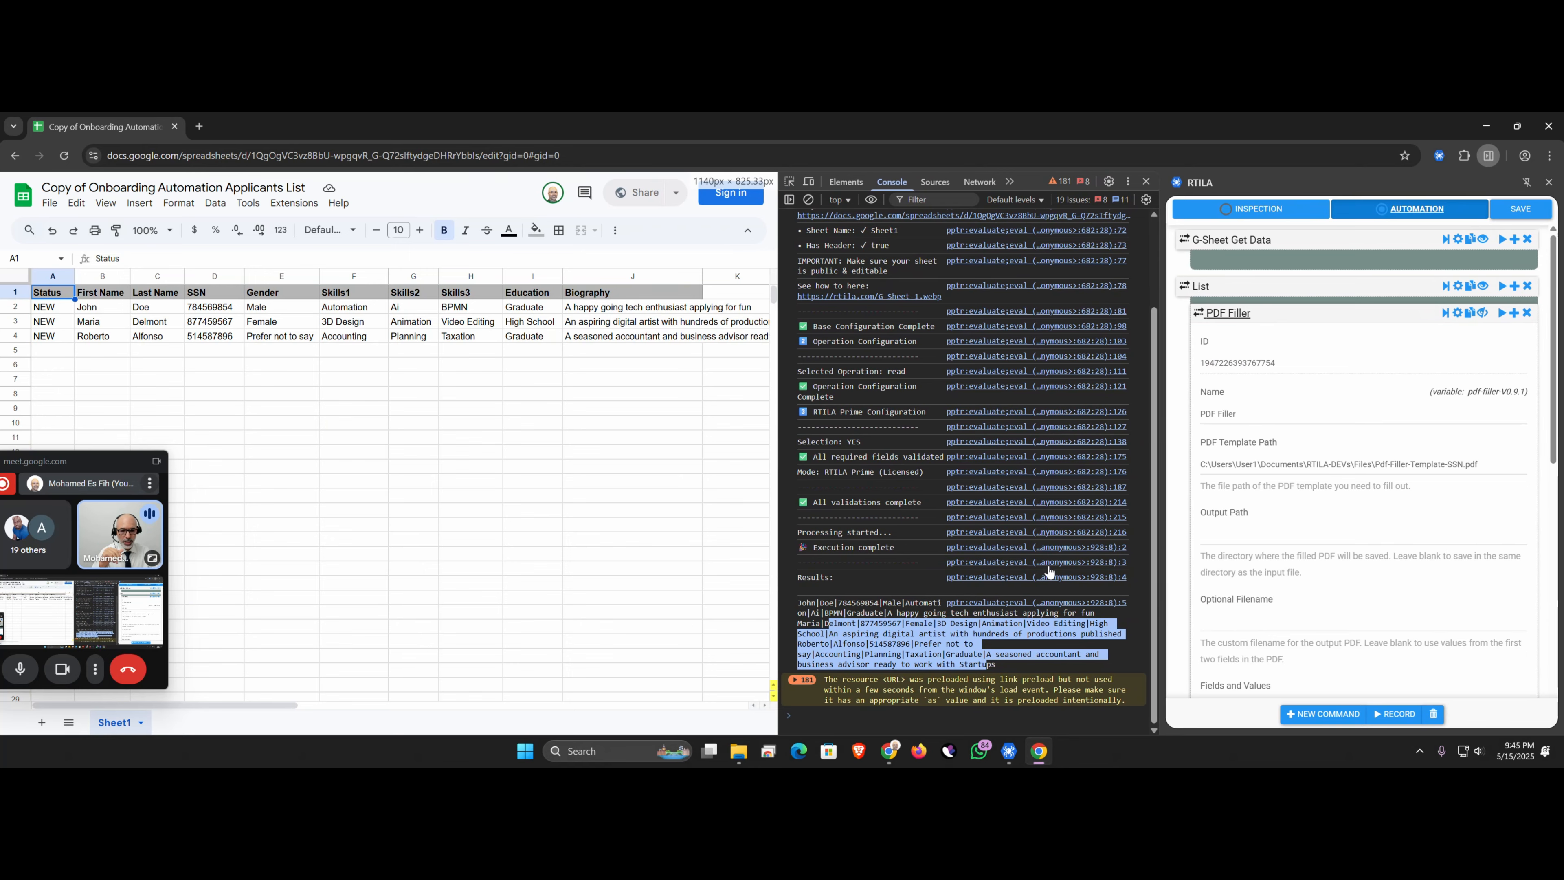
Switch to File Explorer and delete PDF-Auto-Onboading.zip and the PDF-Auto-Onboading folder from RTILA-DEVs\Files.
{"action": "mouse_move", "coordinate": [744, 753]}
{"action": "left_click", "coordinate": [767, 715]}
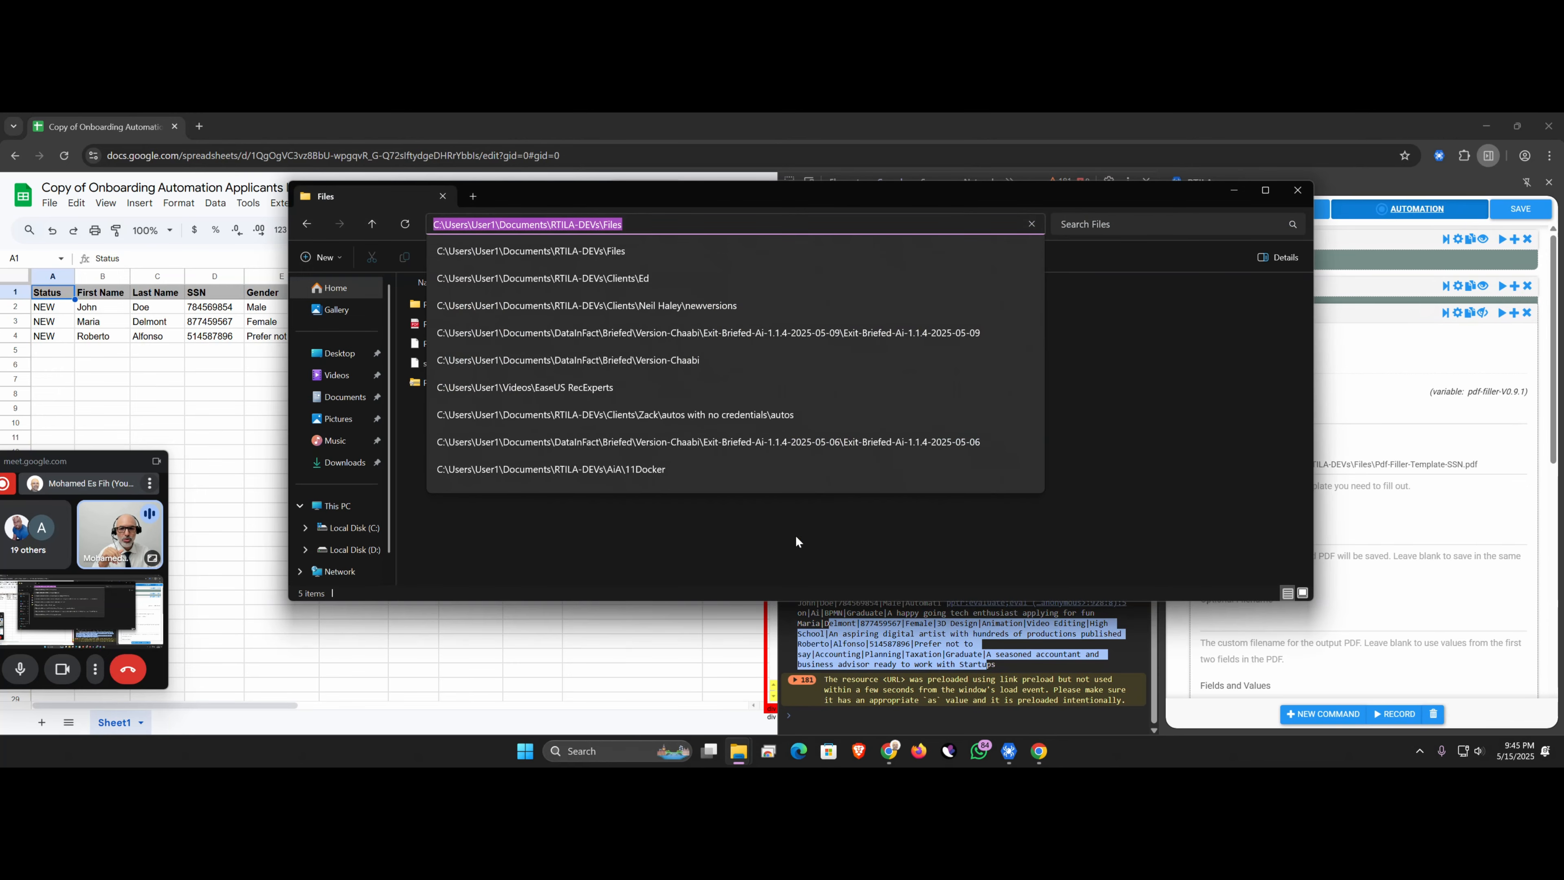
{"action": "left_click", "coordinate": [662, 490]}
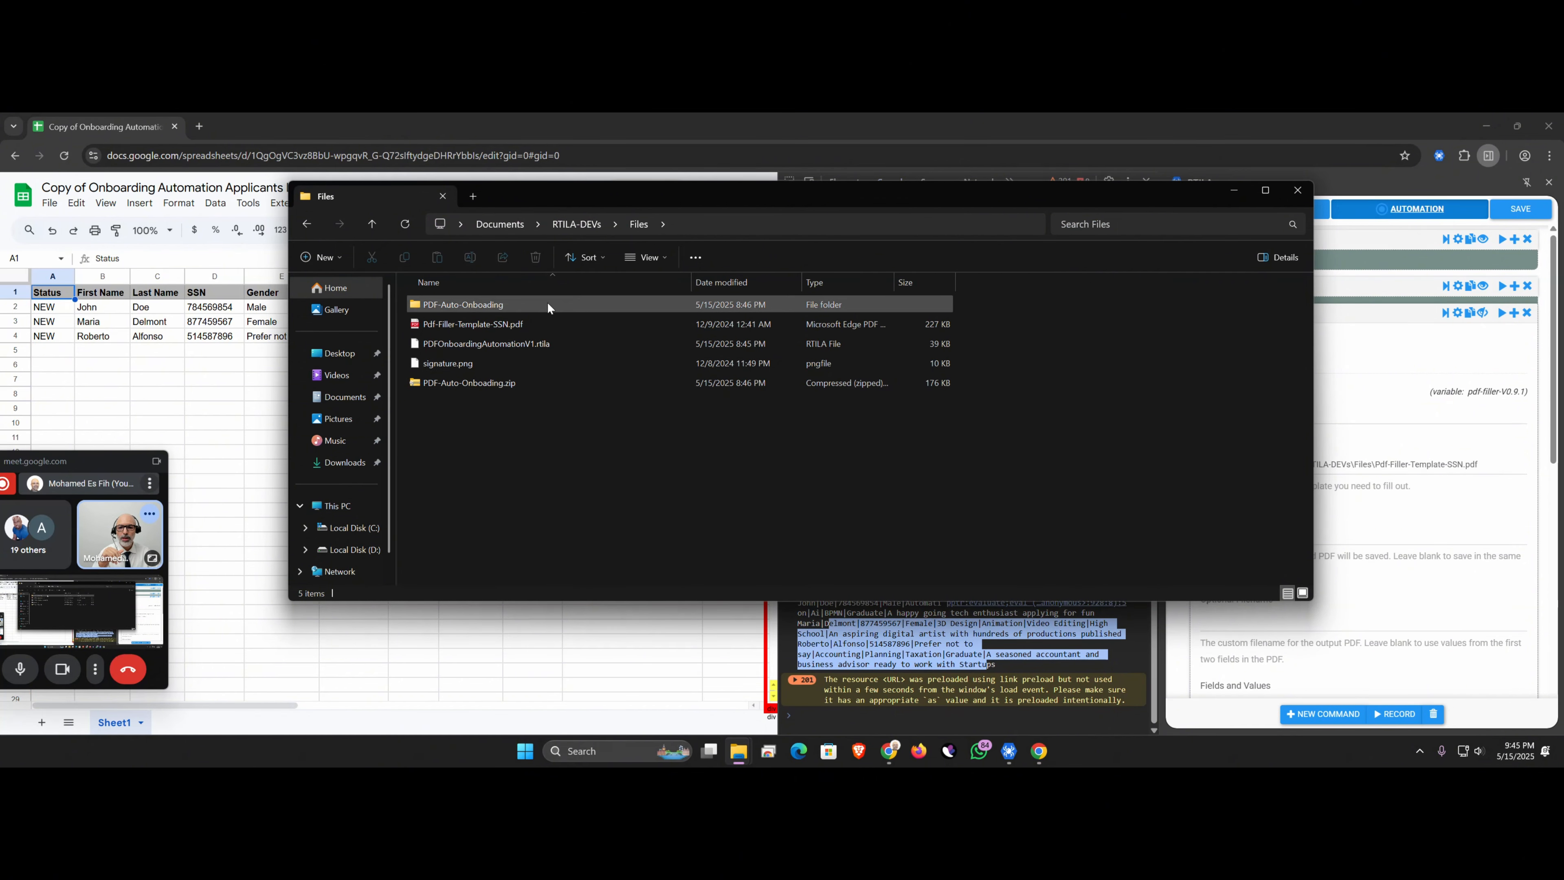
{"action": "left_click", "coordinate": [502, 385]}
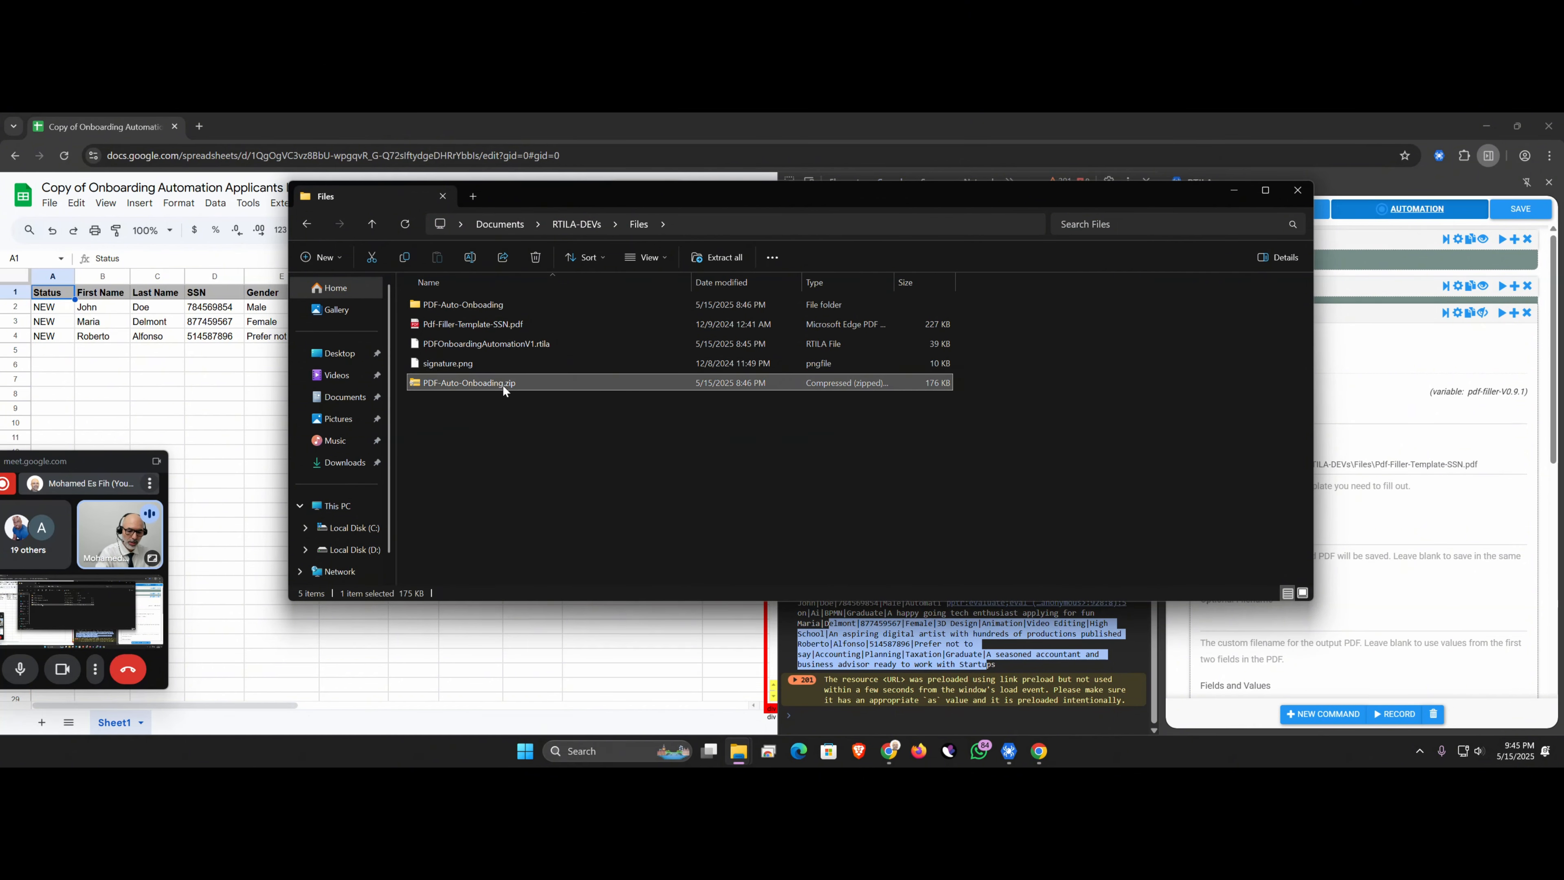
{"action": "key", "text": "Delete"}
{"action": "left_click", "coordinate": [478, 309]}
{"action": "key", "text": "Delete"}
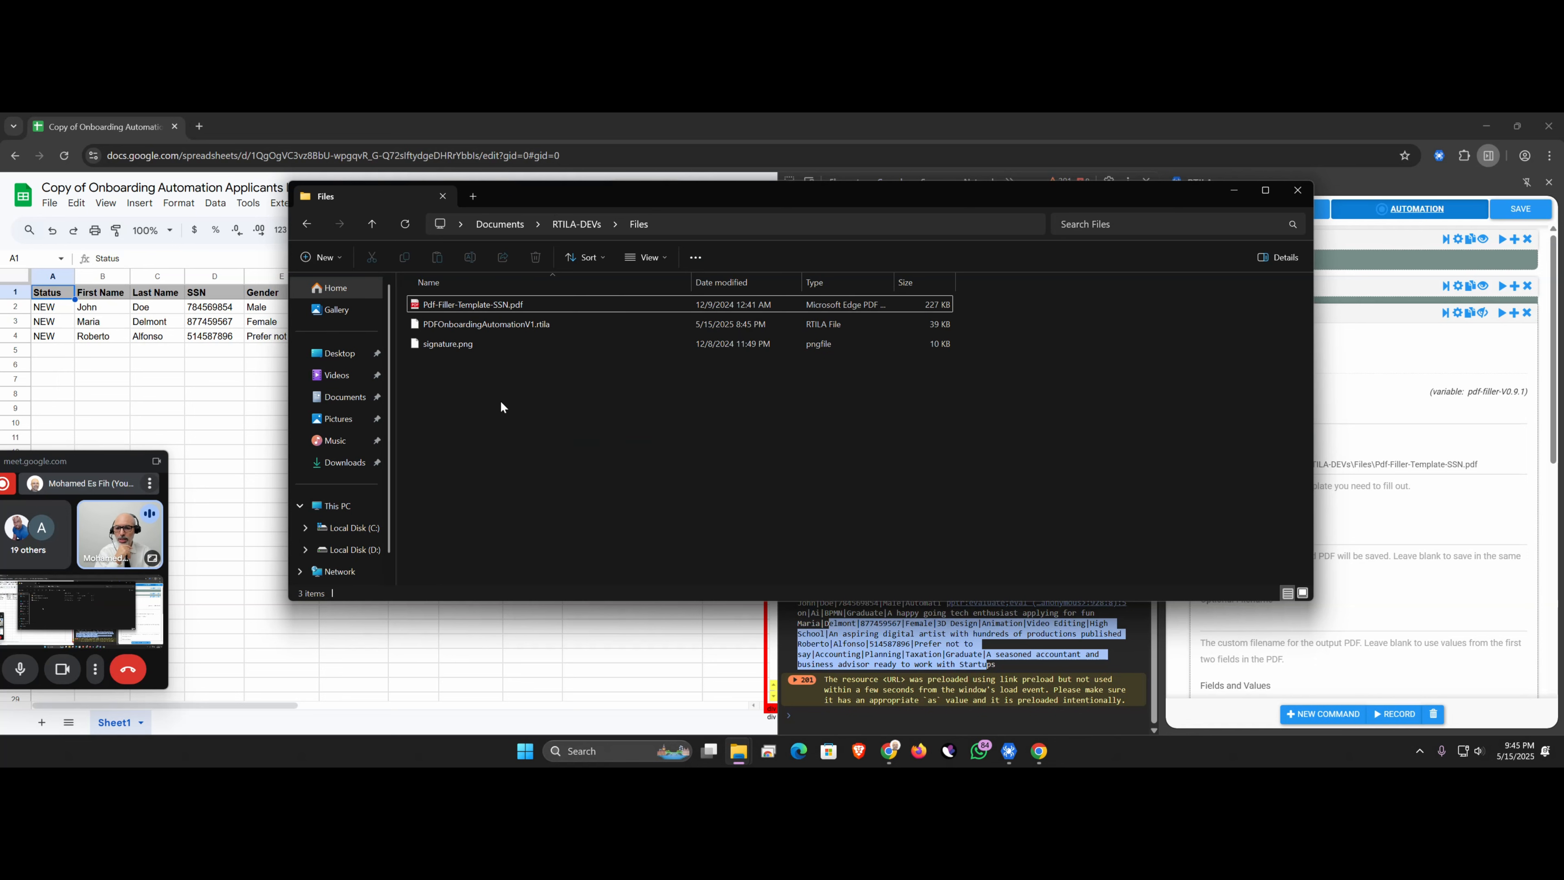
Open Pdf-Filler-Template-SSN.pdf from the Files folder and check that its First Name and Last Name fields accept input.
{"action": "left_click", "coordinate": [479, 306]}
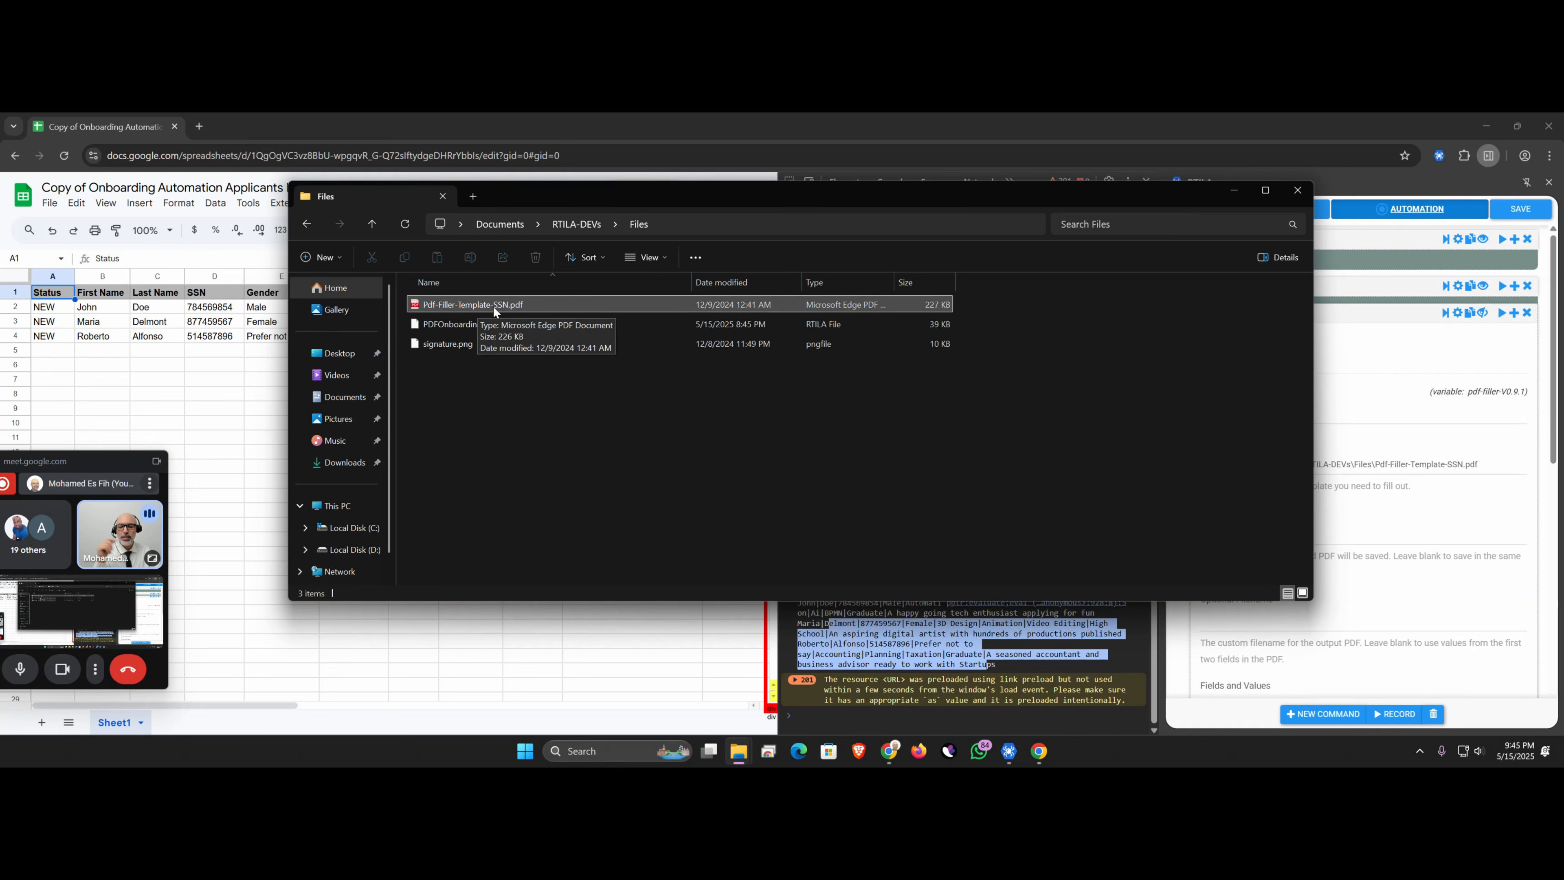
{"action": "left_click", "coordinate": [508, 388]}
{"action": "double_click", "coordinate": [535, 304]}
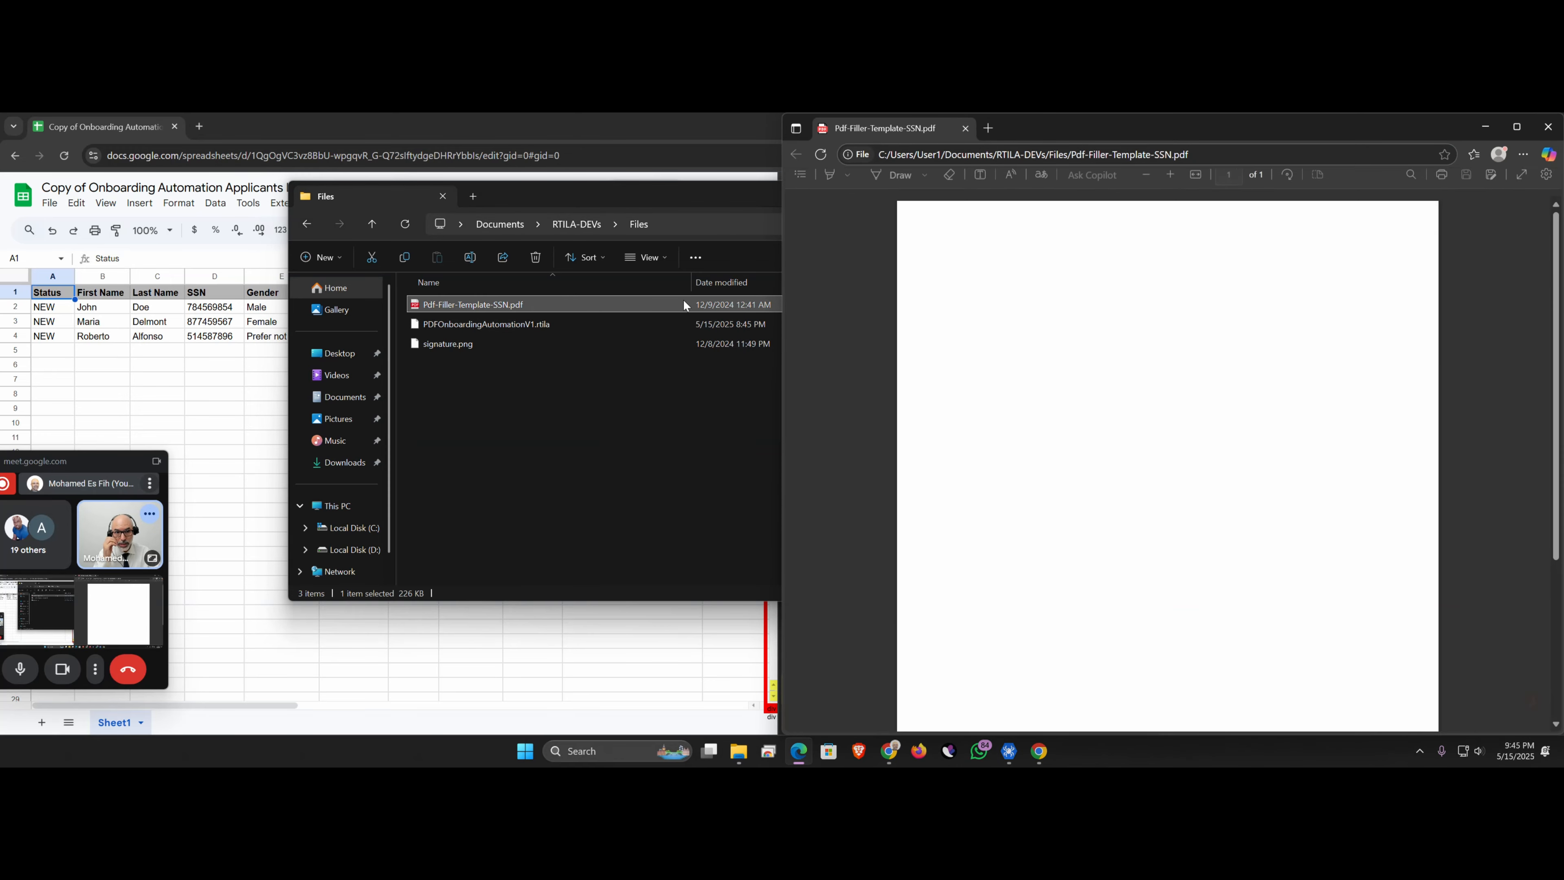
{"action": "left_click", "coordinate": [1116, 441]}
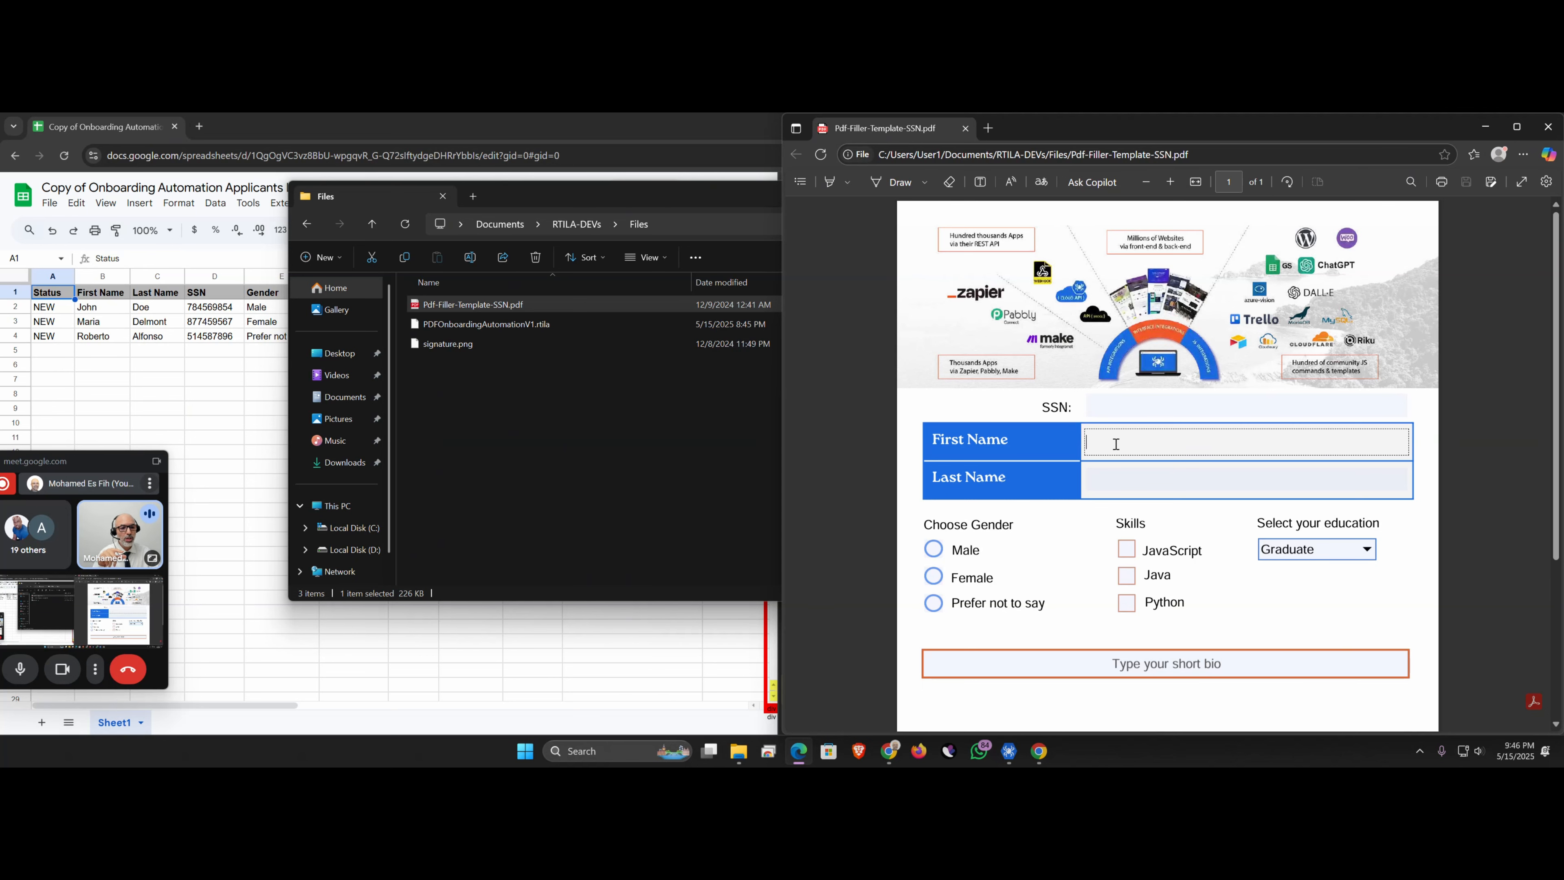
{"action": "left_click", "coordinate": [1099, 480]}
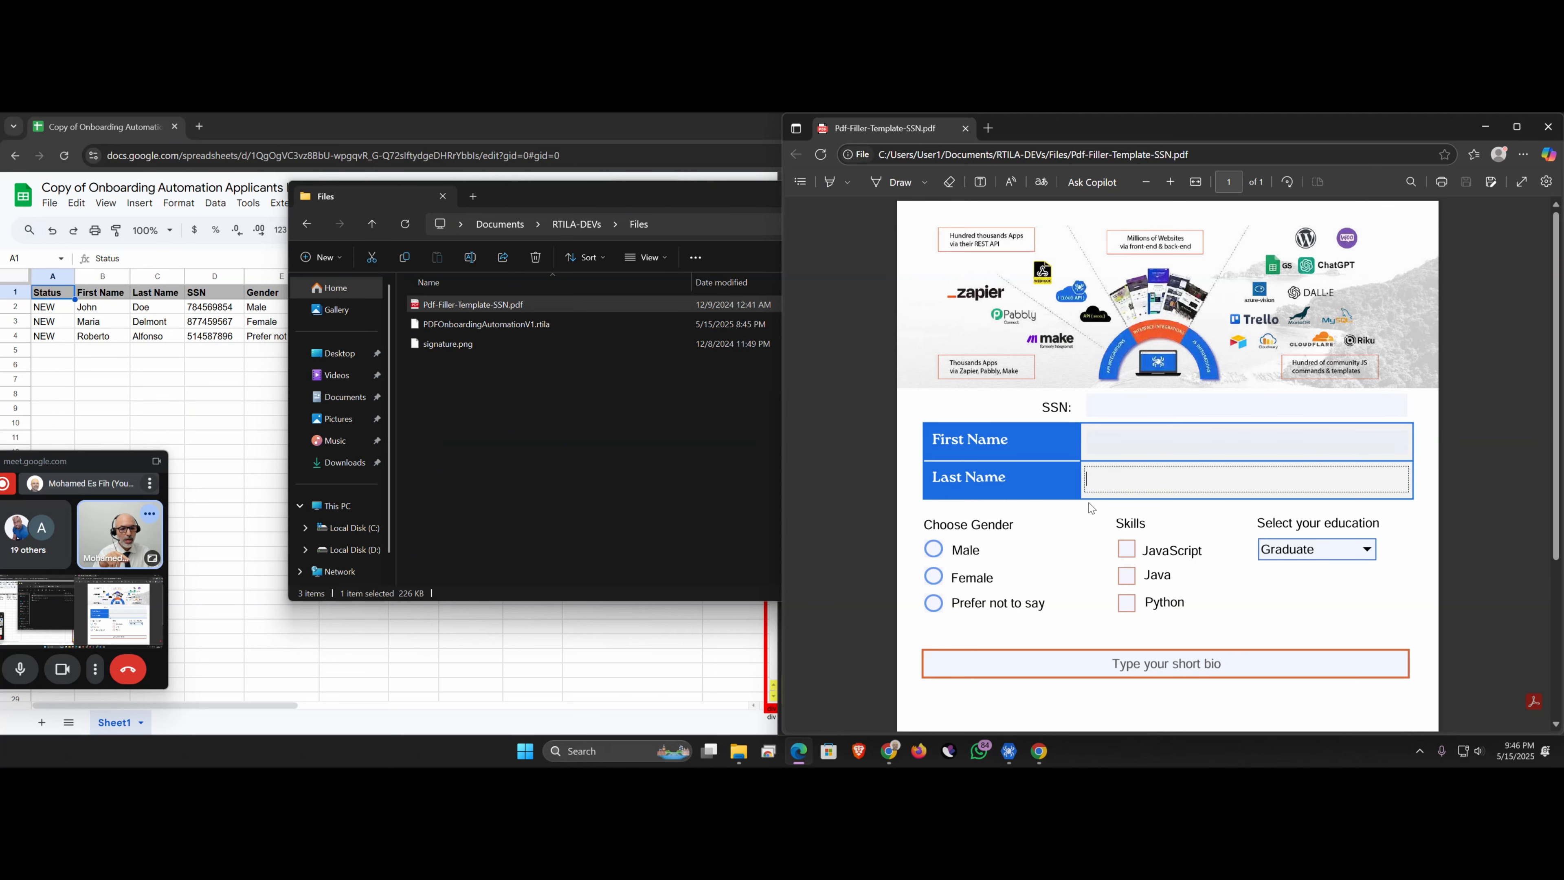
Try each gender option in the PDF form, ending with Prefer not to say selected.
{"action": "left_click", "coordinate": [933, 550]}
{"action": "left_click", "coordinate": [933, 577]}
{"action": "left_click", "coordinate": [934, 604]}
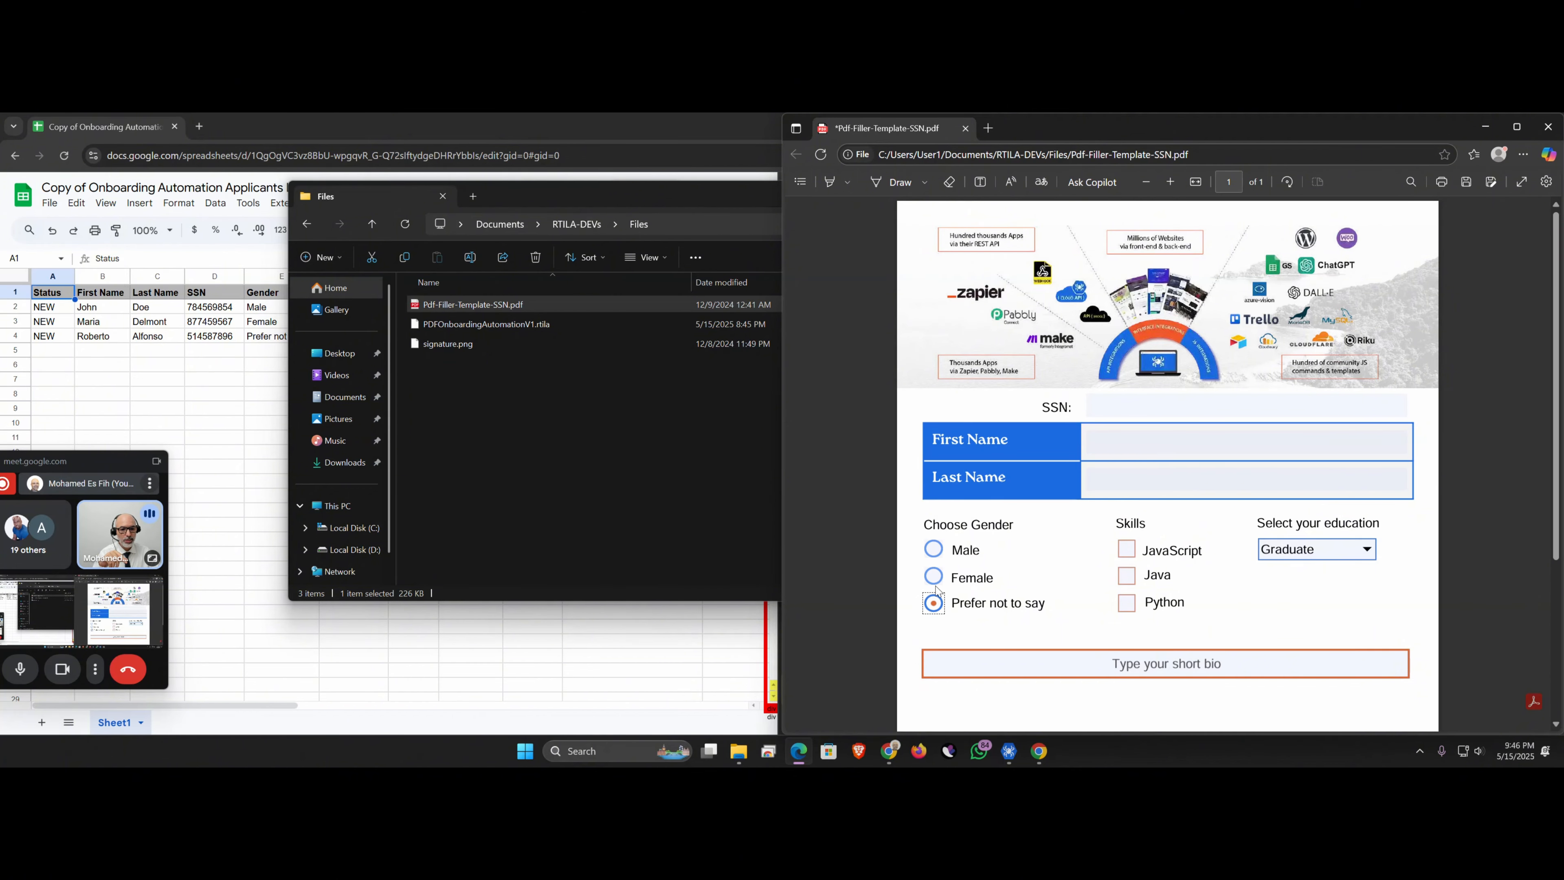
{"action": "left_click", "coordinate": [934, 549]}
{"action": "left_click", "coordinate": [933, 576]}
{"action": "left_click", "coordinate": [935, 605]}
Tick the JavaScript, Java and Python skills in the PDF form.
{"action": "left_click", "coordinate": [1127, 550]}
{"action": "left_click", "coordinate": [1126, 577]}
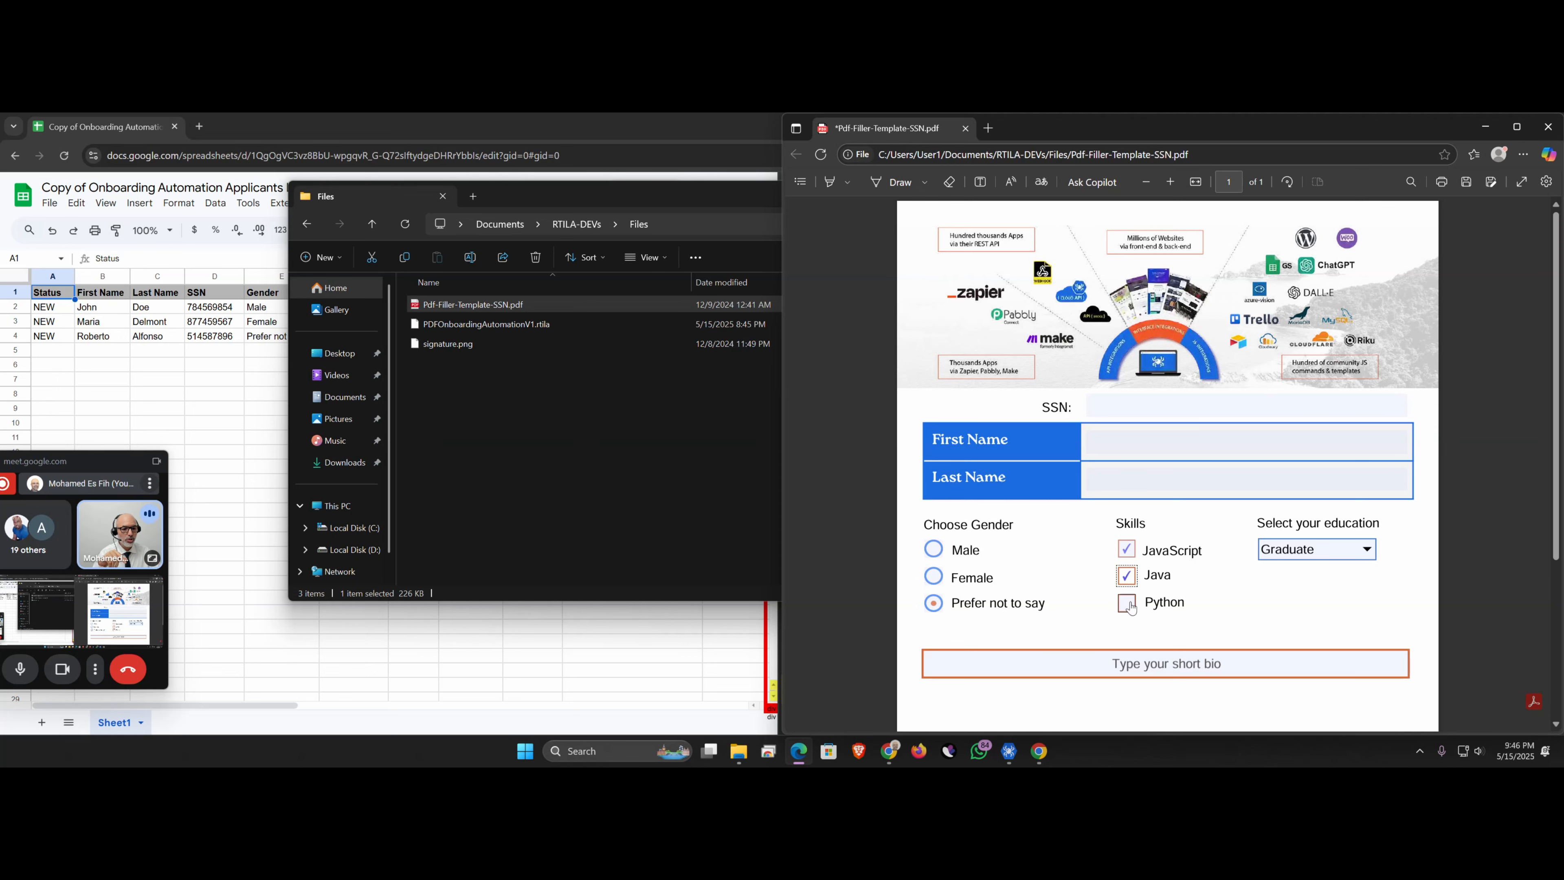
{"action": "left_click", "coordinate": [1127, 604]}
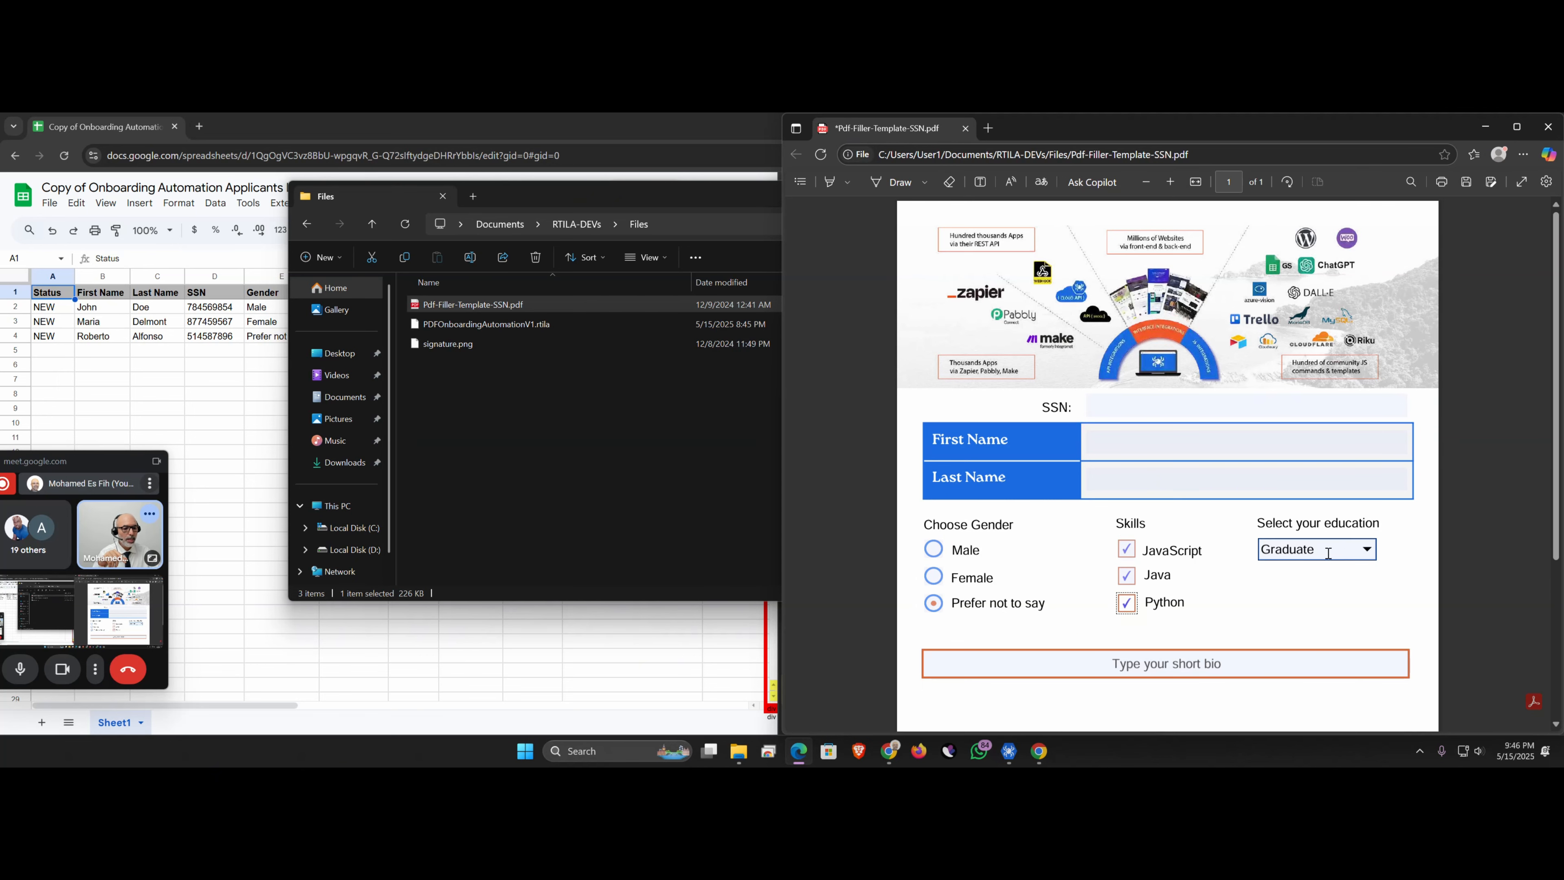
Try the education options in the PDF form, choosing High School and then Undergraduate.
{"action": "left_click", "coordinate": [1348, 551]}
{"action": "left_click", "coordinate": [1369, 553]}
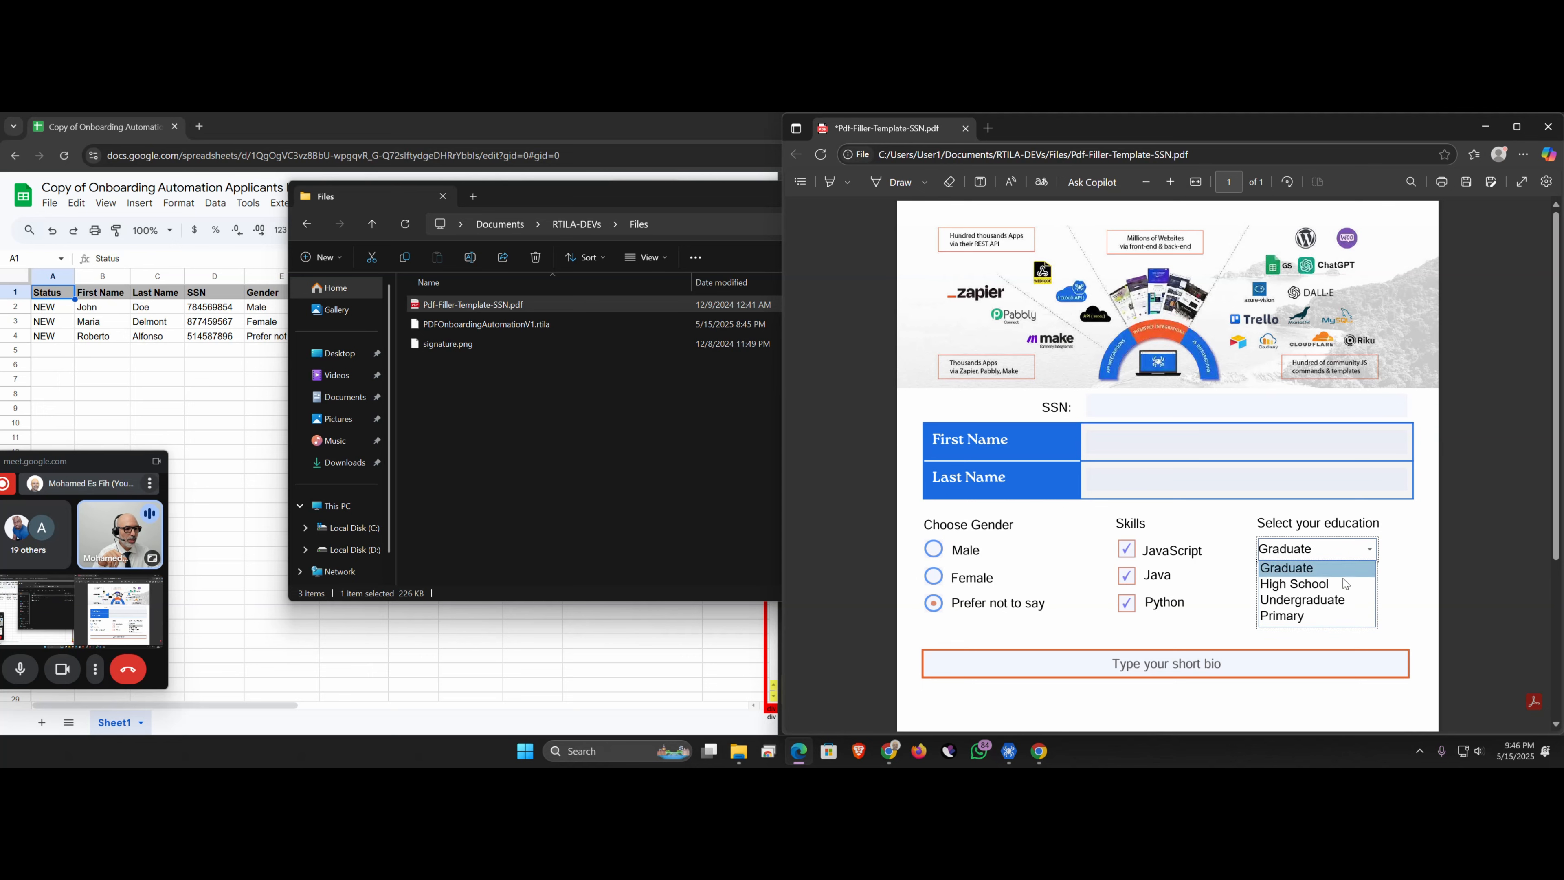
{"action": "left_click", "coordinate": [1341, 579]}
{"action": "left_click", "coordinate": [1369, 554]}
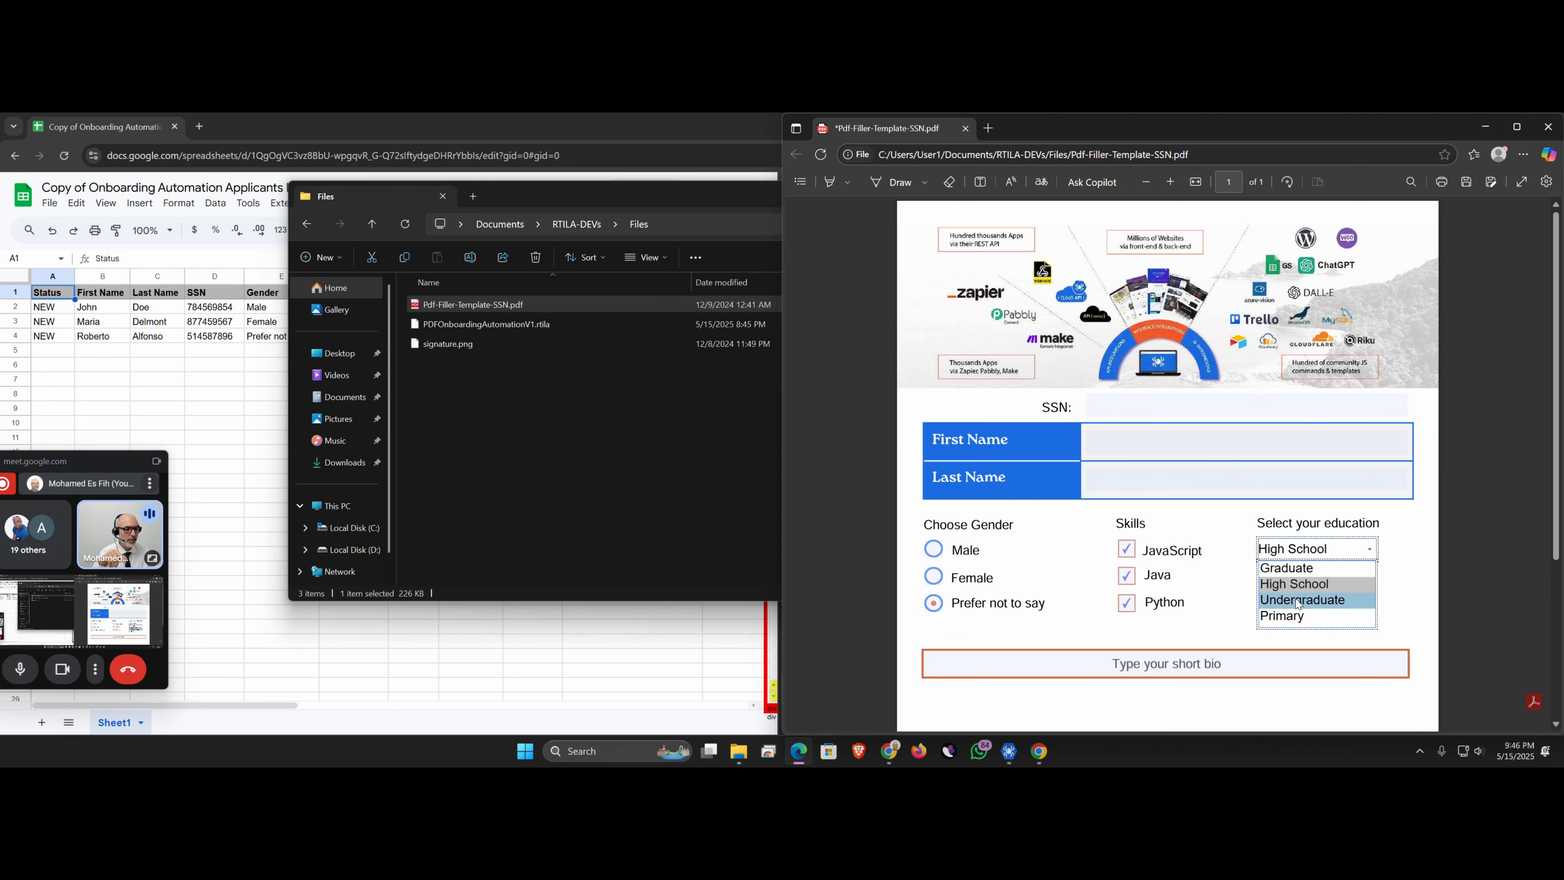
{"action": "left_click", "coordinate": [1293, 592]}
Review the bio and signature areas of the PDF form and close it without saving the changes.
{"action": "scroll", "coordinate": [1234, 518], "scroll_direction": "down", "scroll_amount": 3}
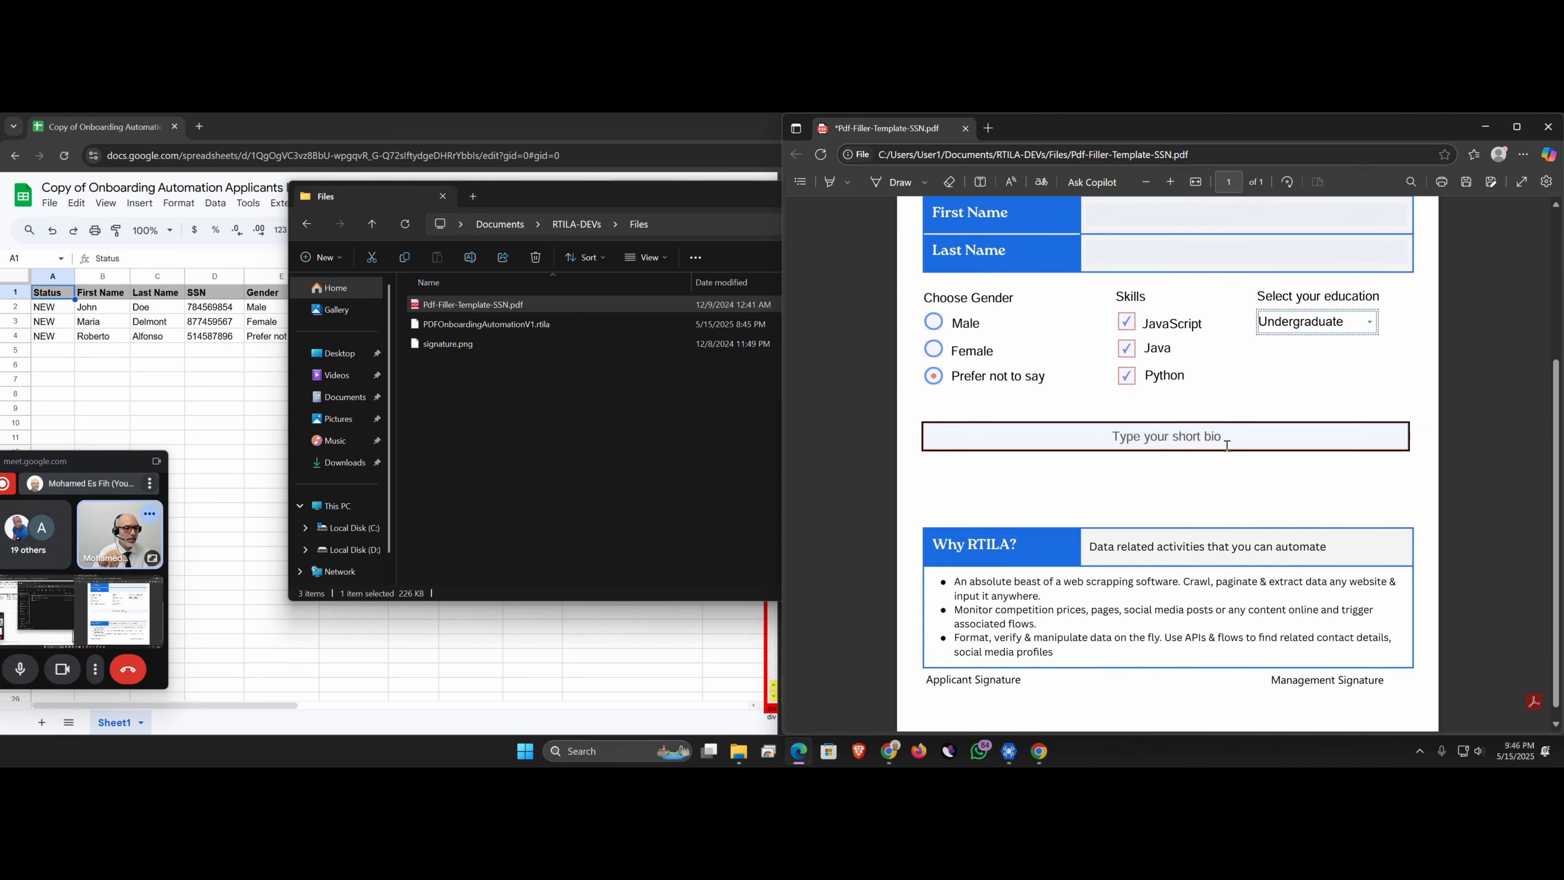
{"action": "scroll", "coordinate": [1321, 485], "scroll_direction": "down", "scroll_amount": 1}
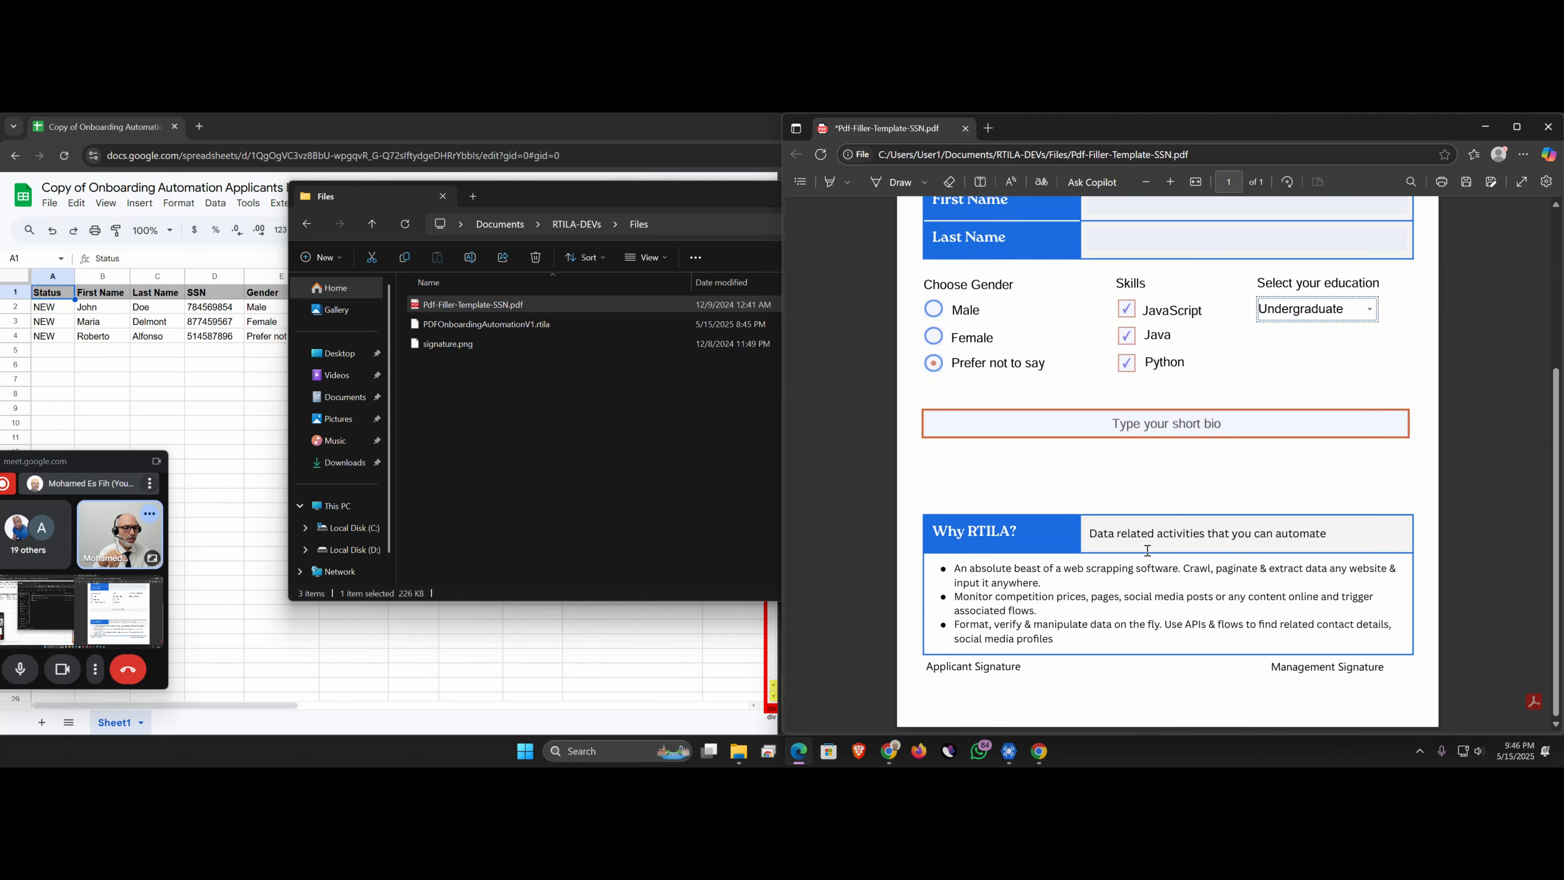
{"action": "scroll", "coordinate": [1321, 484], "scroll_direction": "up", "scroll_amount": 3}
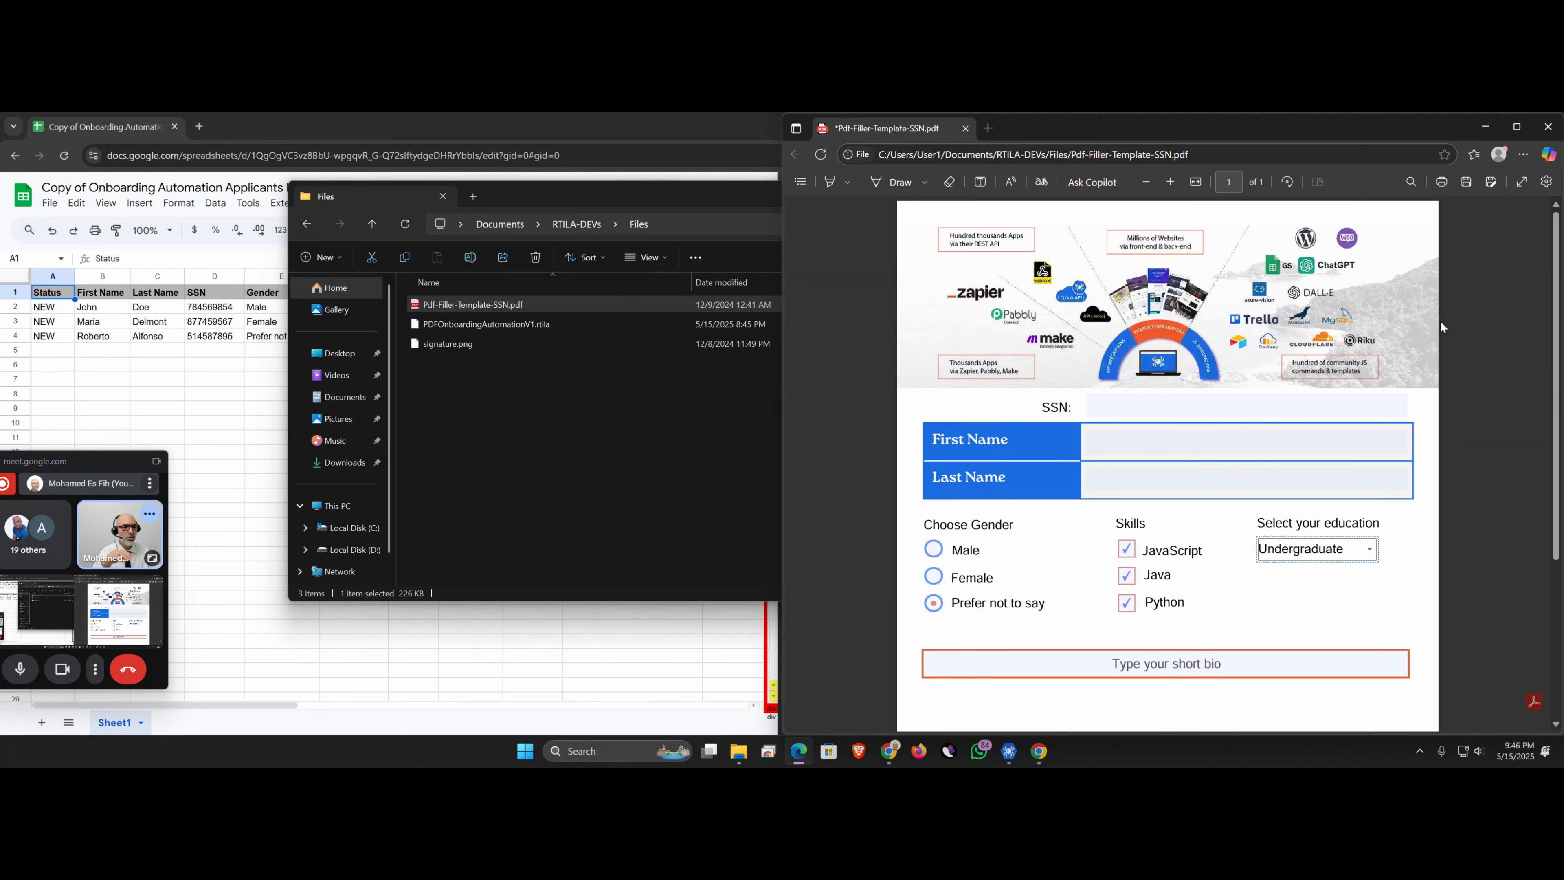
{"action": "left_click", "coordinate": [1539, 138]}
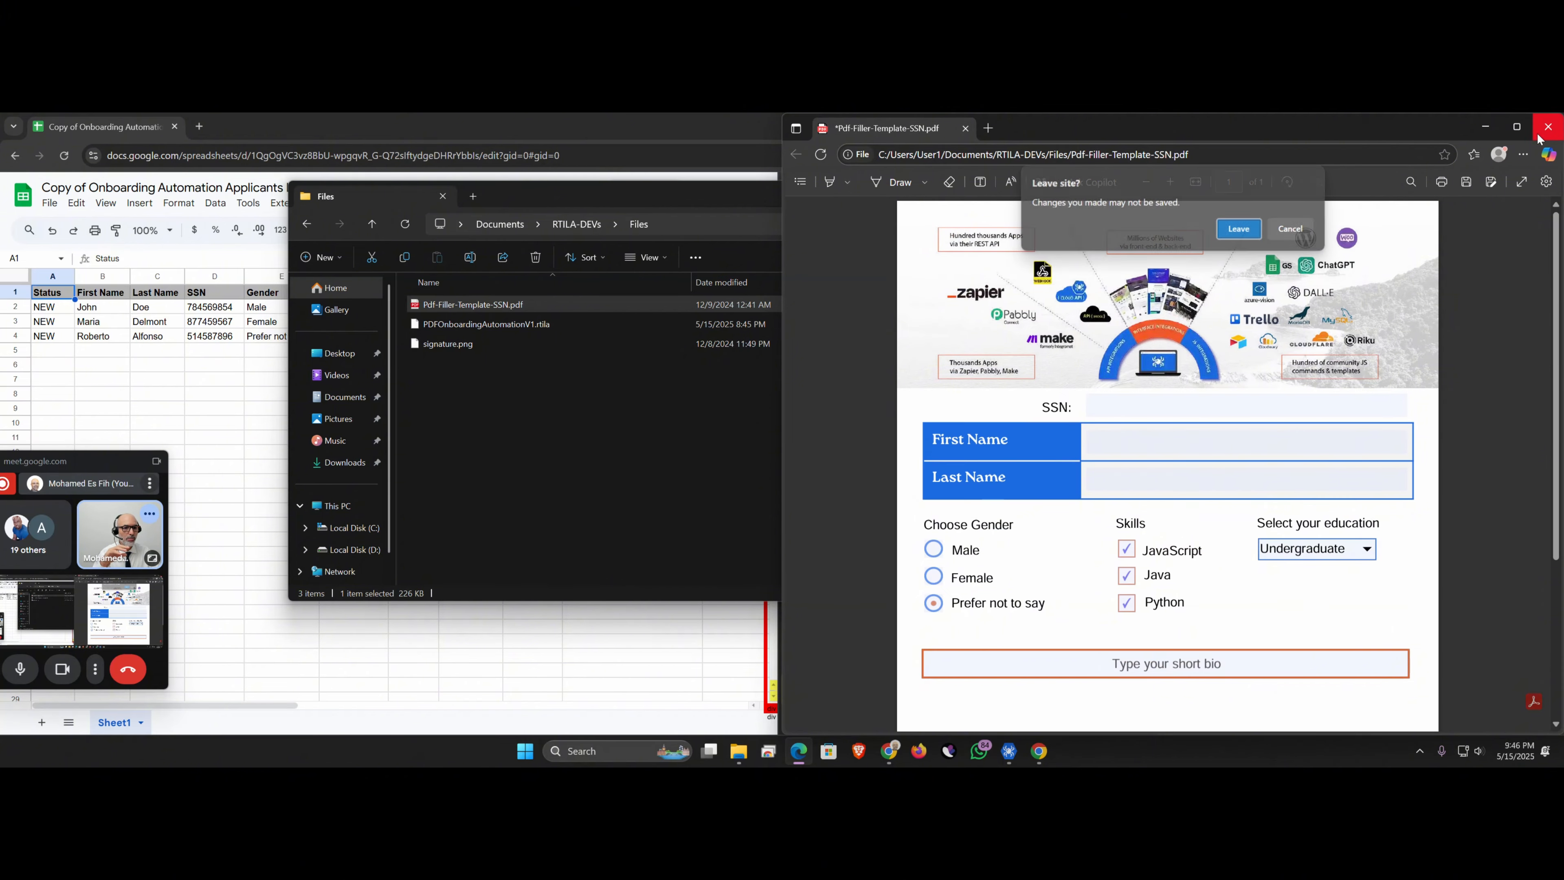
{"action": "left_click", "coordinate": [1283, 252]}
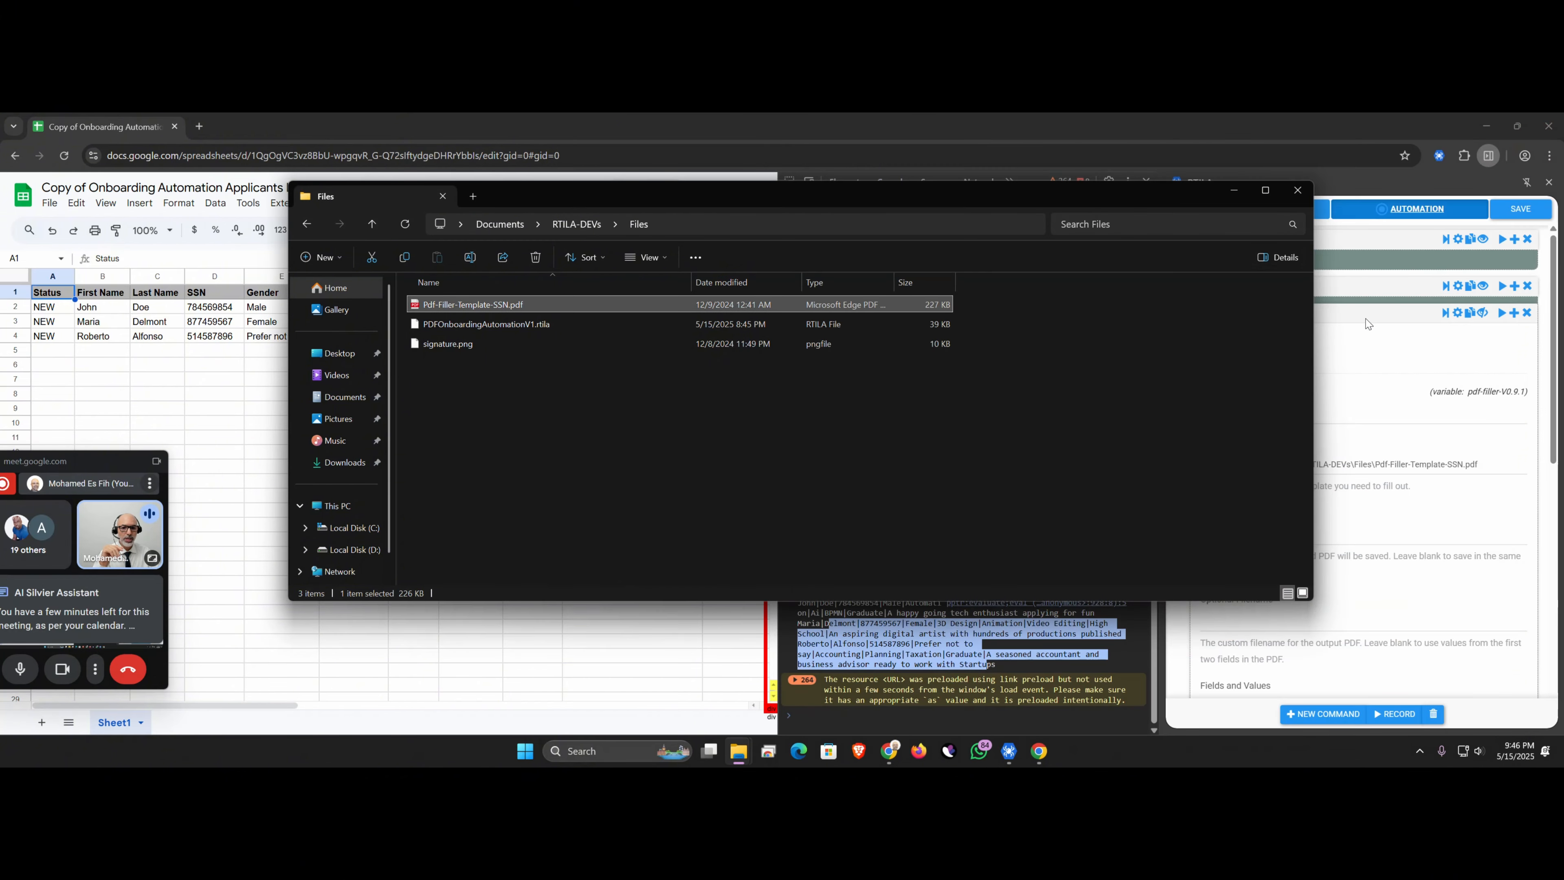
Return to RTILA and check the folder and file name in the PDF Filler's PDF Template Path.
{"action": "left_click", "coordinate": [1368, 317]}
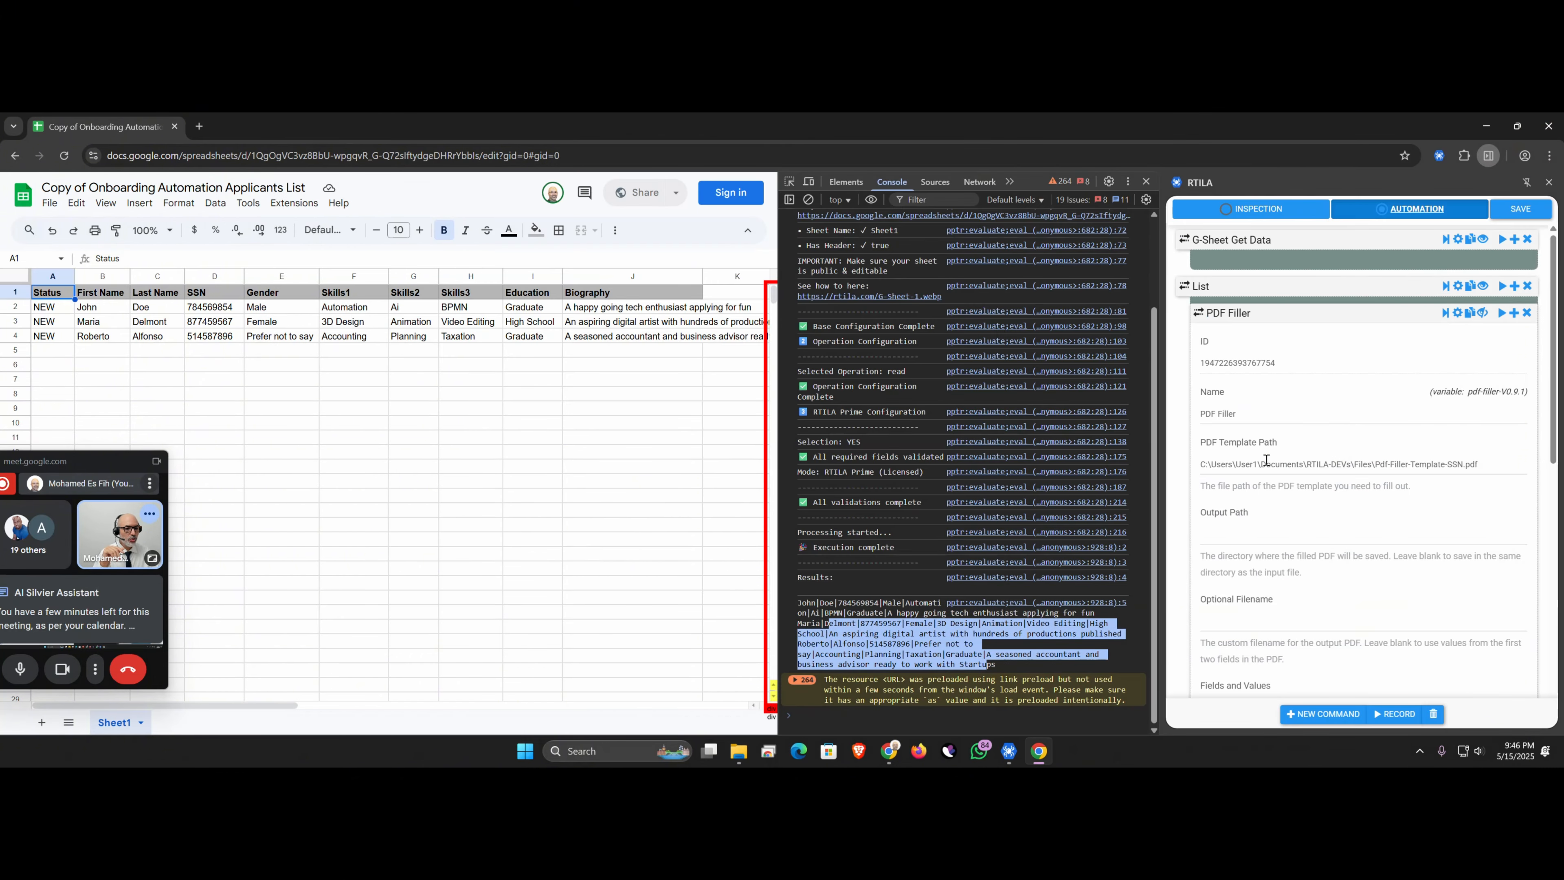
{"action": "left_click", "coordinate": [1373, 465]}
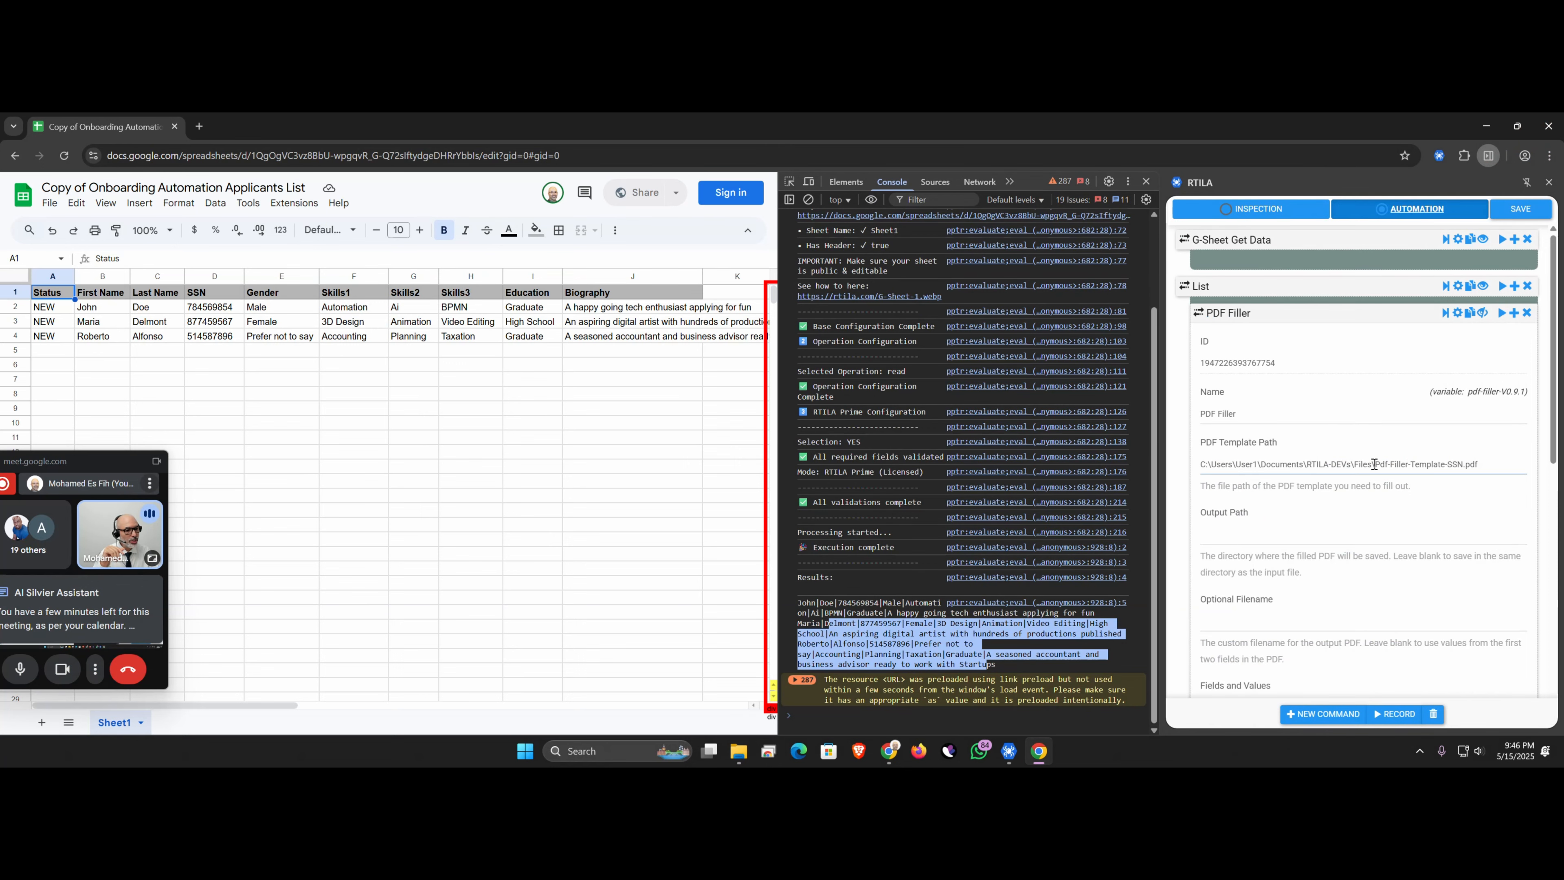
{"action": "left_click", "coordinate": [1284, 465]}
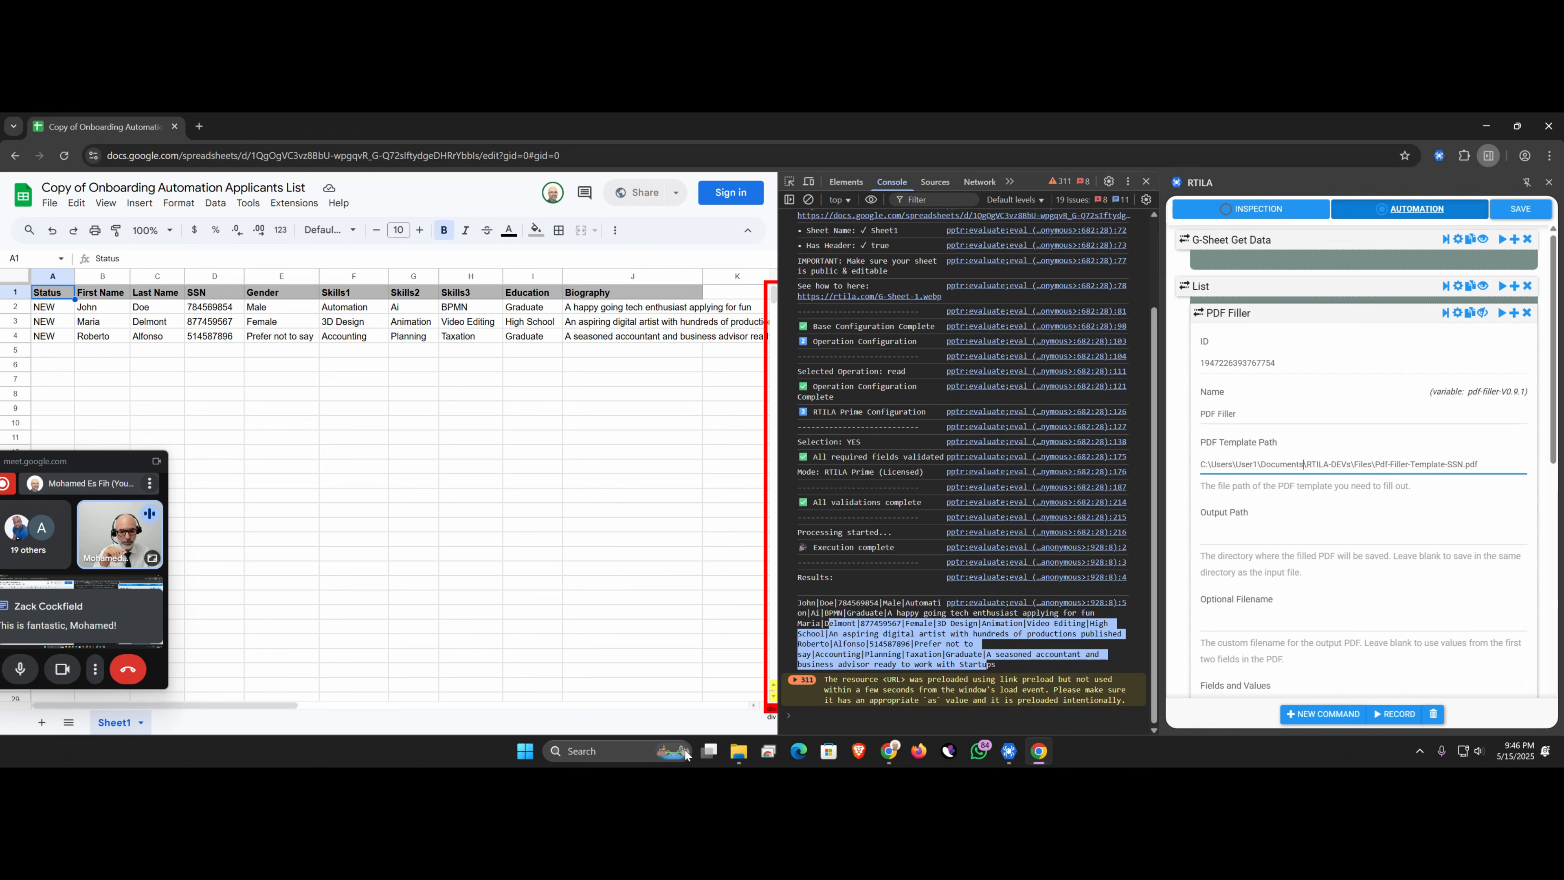
Switch to File Explorer and copy the folder path C:\Users\User1\Documents\RTILA-DEVs\Files.
{"action": "mouse_move", "coordinate": [739, 750]}
{"action": "left_click", "coordinate": [775, 718]}
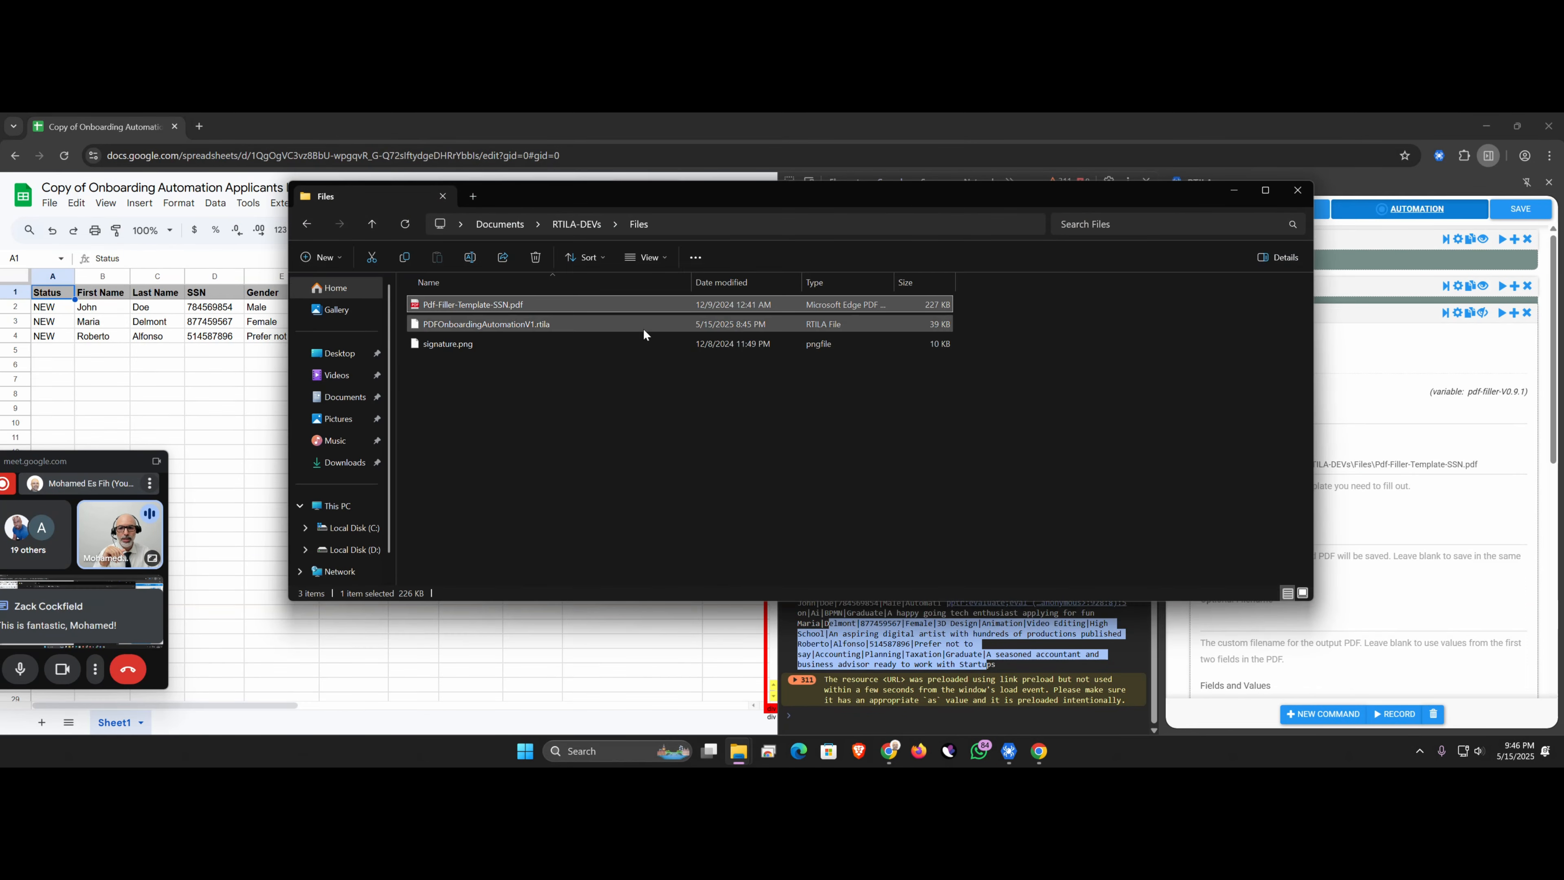
{"action": "left_click", "coordinate": [712, 405]}
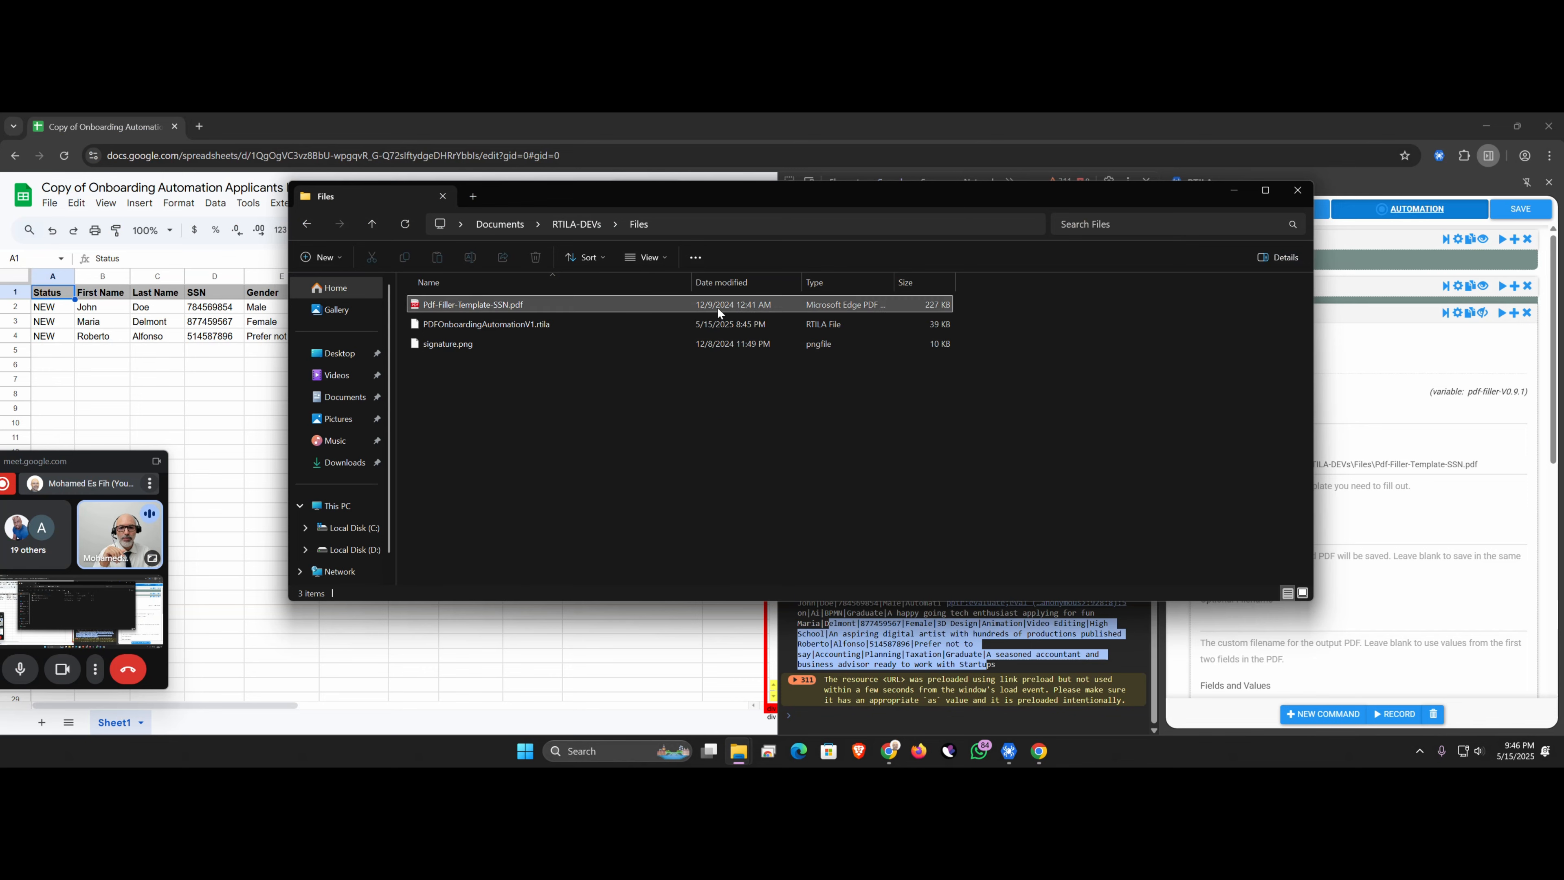
{"action": "left_click", "coordinate": [715, 223]}
{"action": "left_click", "coordinate": [658, 225]}
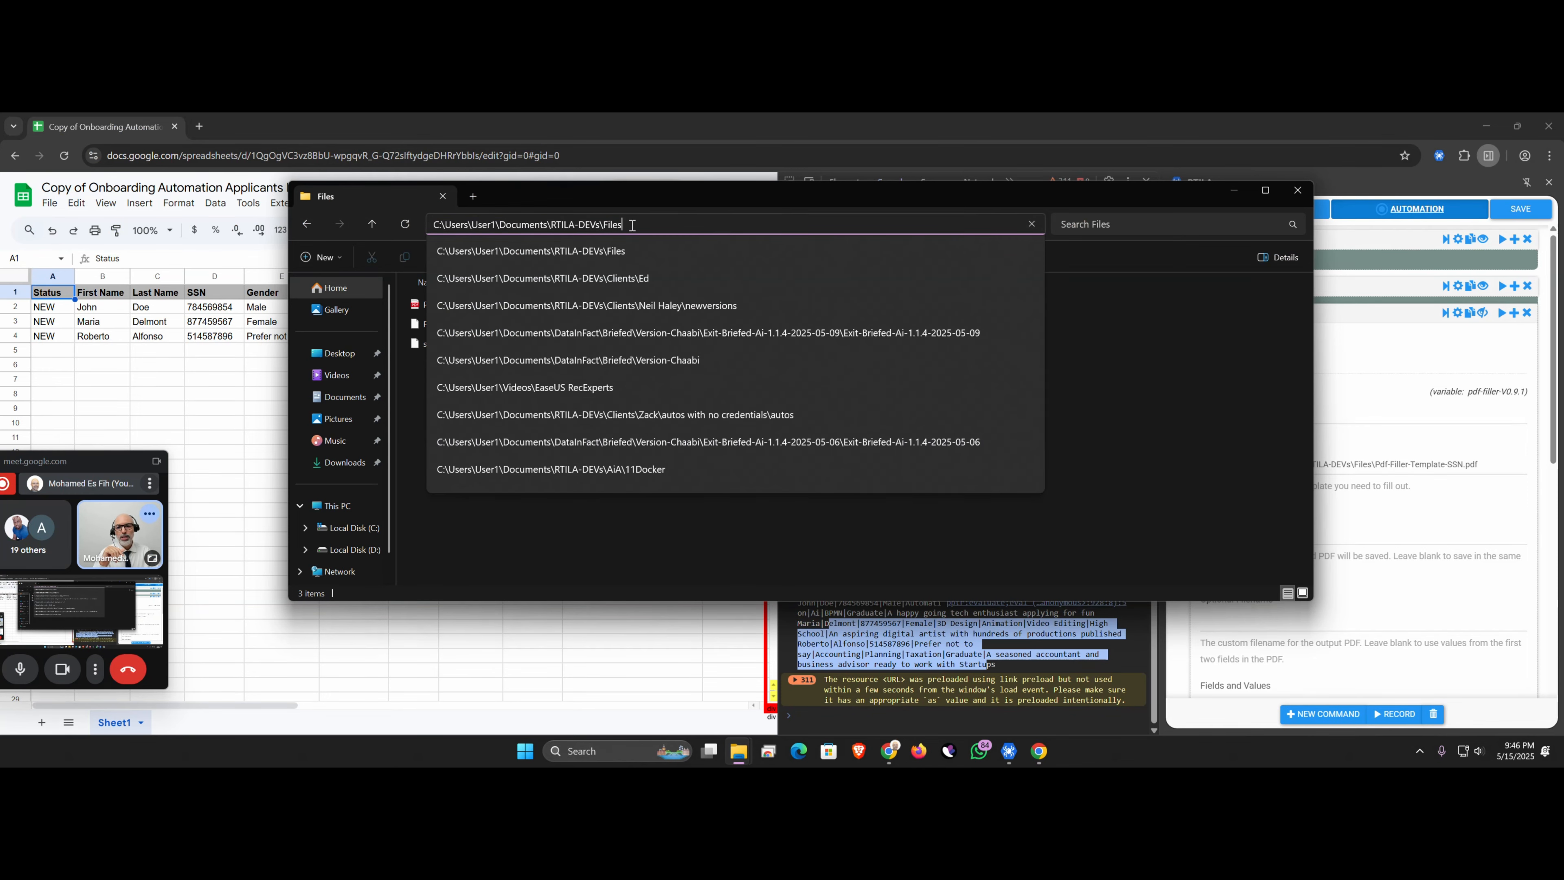
{"action": "left_click_drag", "start_coordinate": [632, 225], "coordinate": [425, 227]}
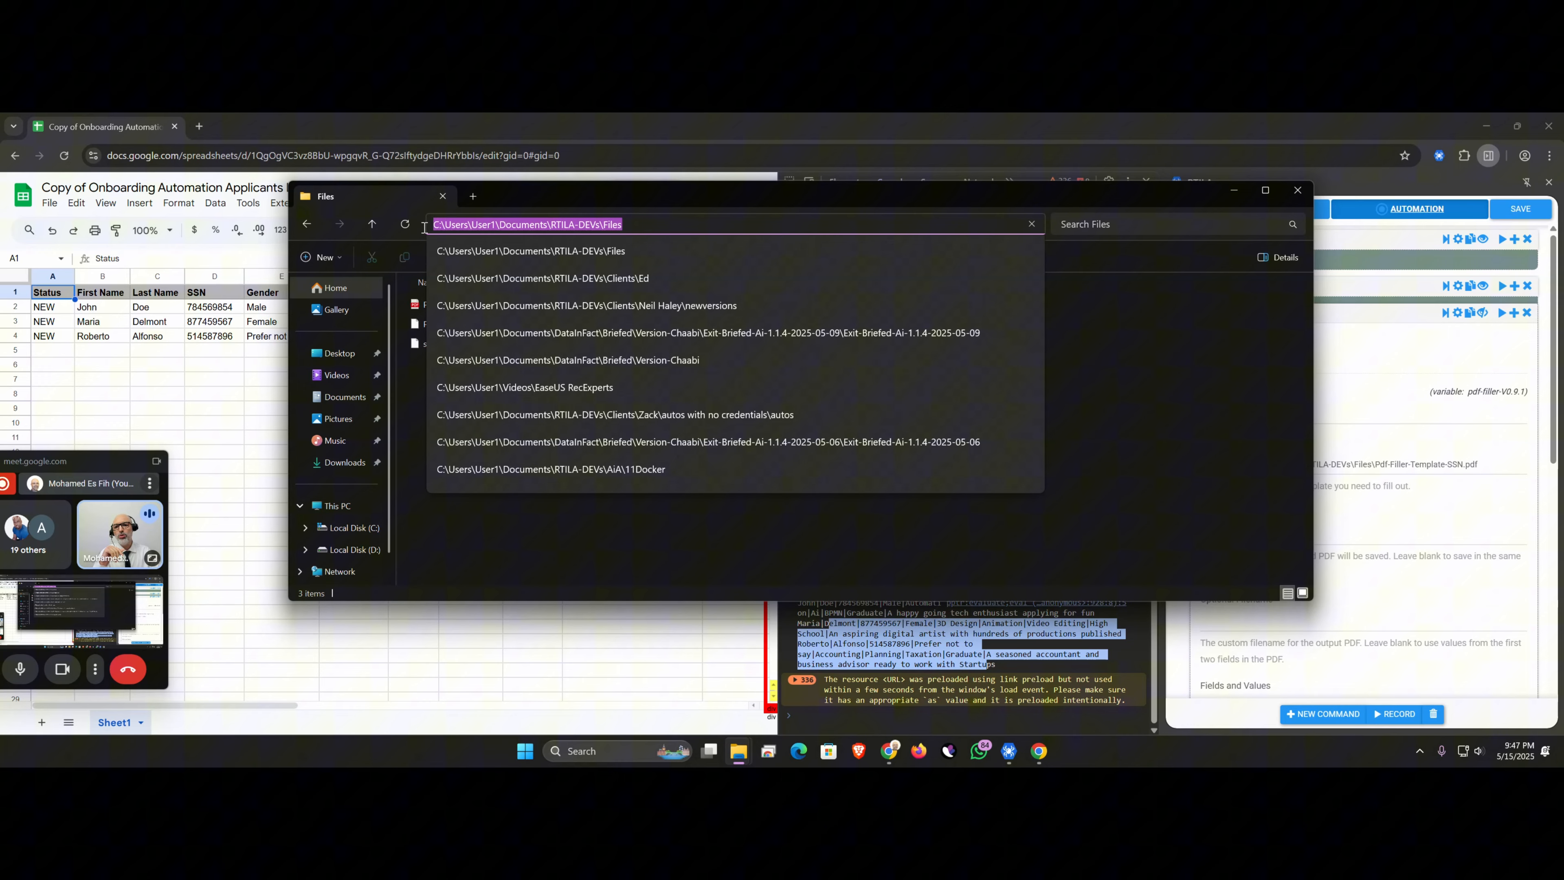
{"action": "right_click", "coordinate": [503, 225]}
{"action": "left_click", "coordinate": [539, 257]}
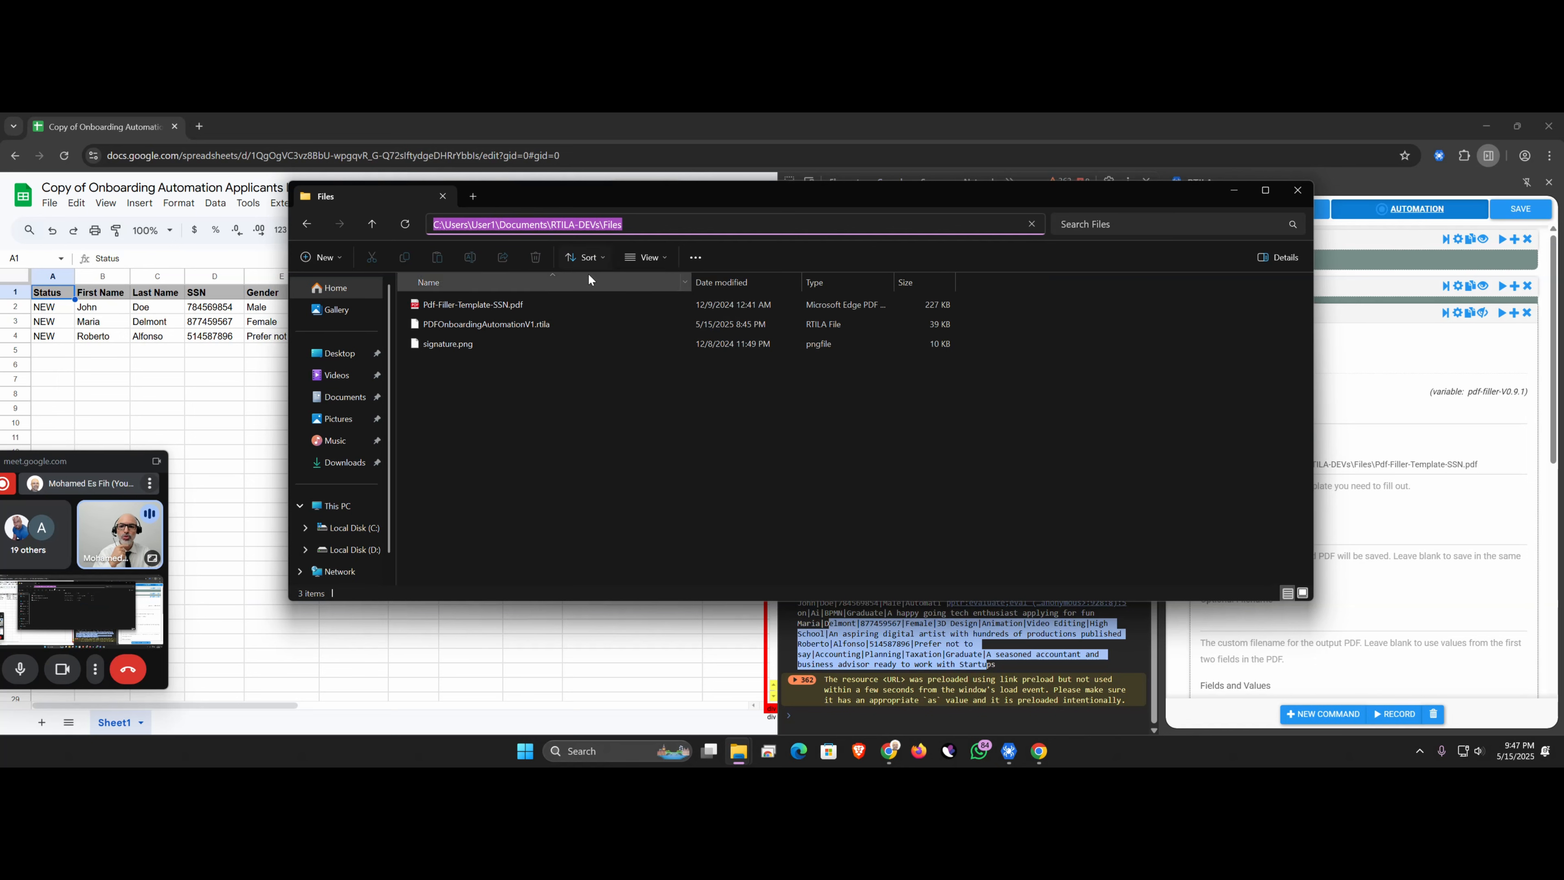
In RTILA, replace the folder part of the PDF Template Path with the copied path, keeping \Pdf-Filler-Template-SSN.pdf as the file name.
{"action": "left_click", "coordinate": [1378, 470]}
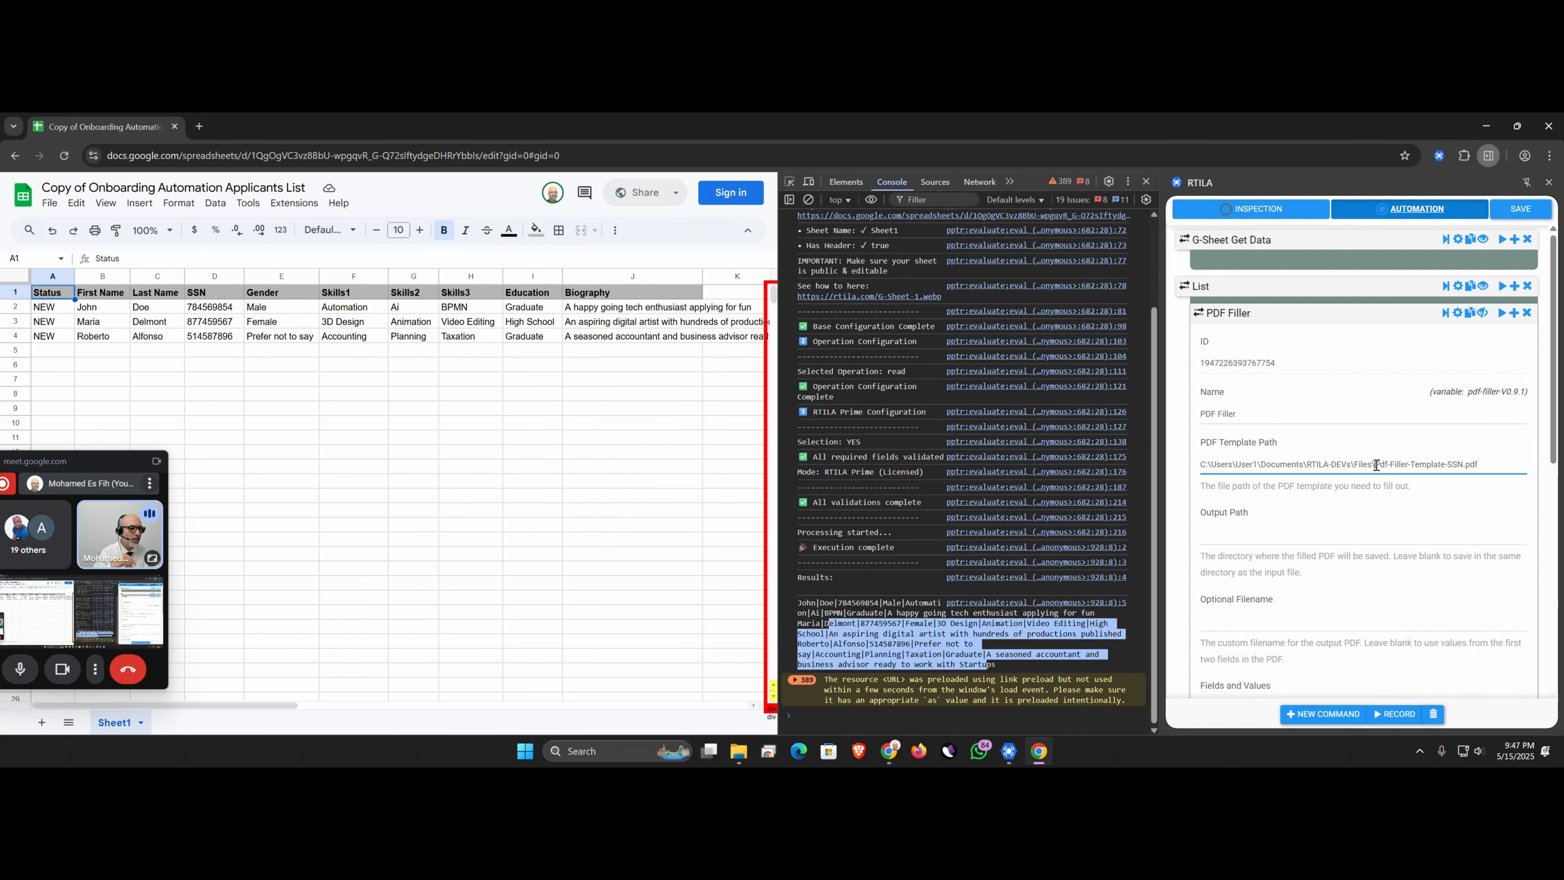
{"action": "left_click_drag", "start_coordinate": [1373, 465], "coordinate": [1203, 466]}
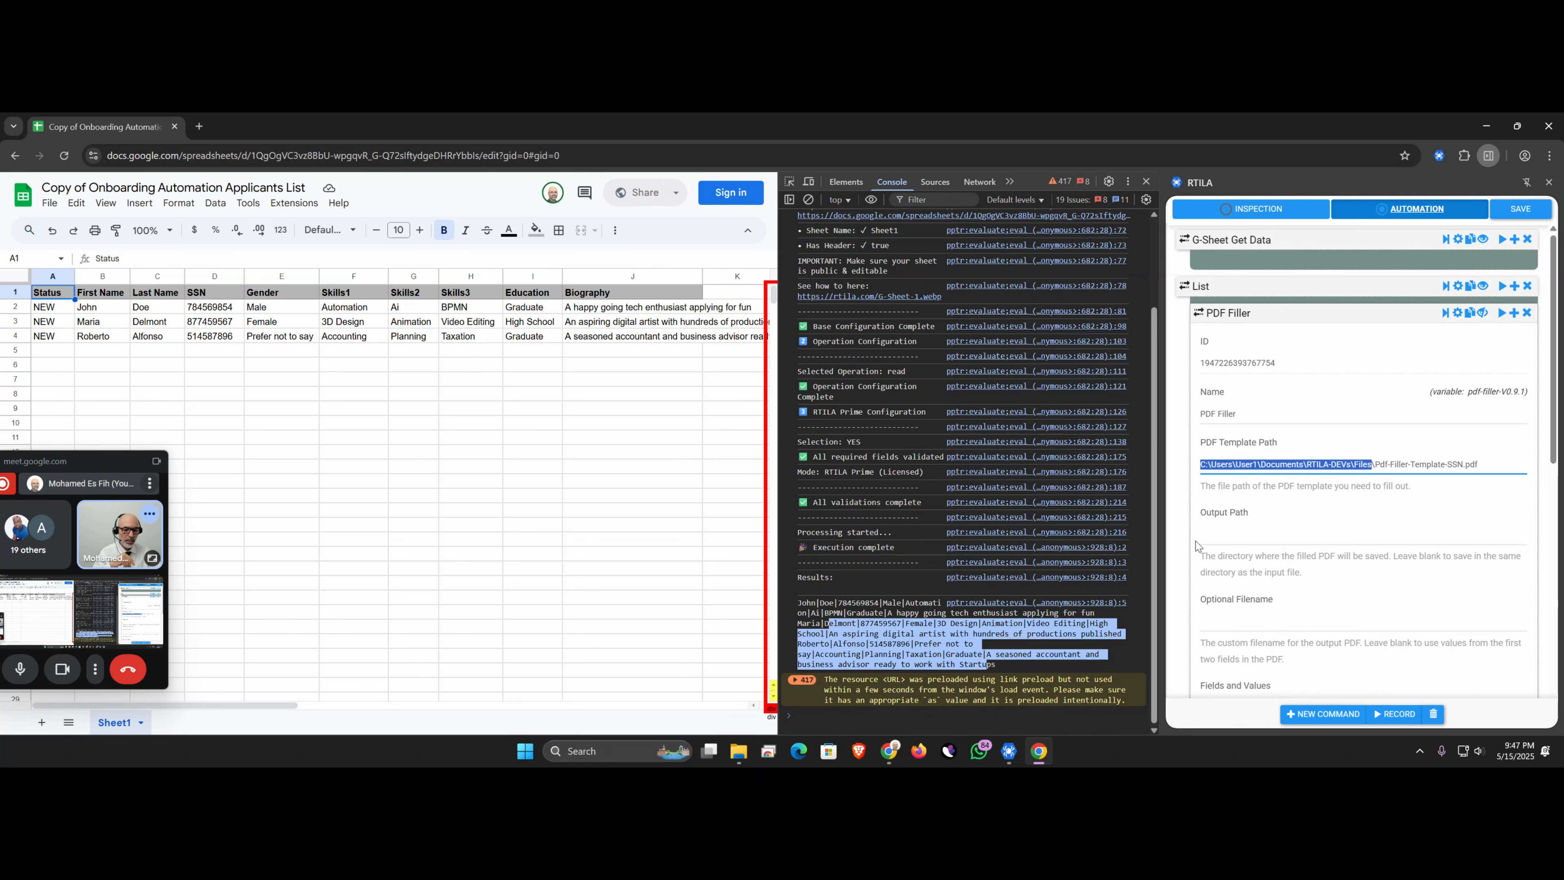
{"action": "key", "text": "BackSpace"}
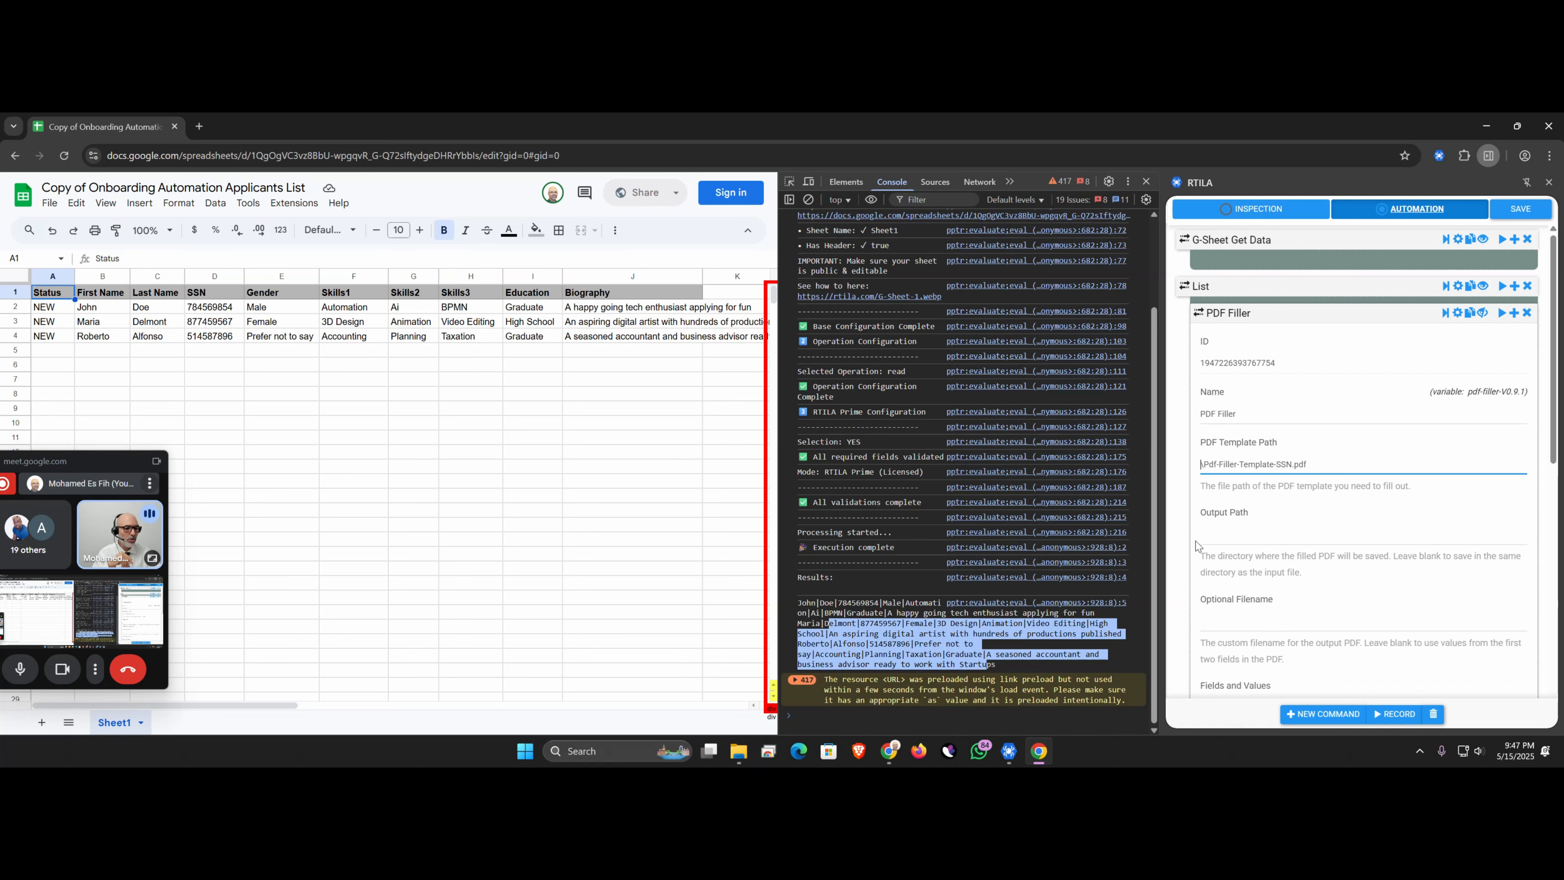
{"action": "right_click", "coordinate": [1202, 466]}
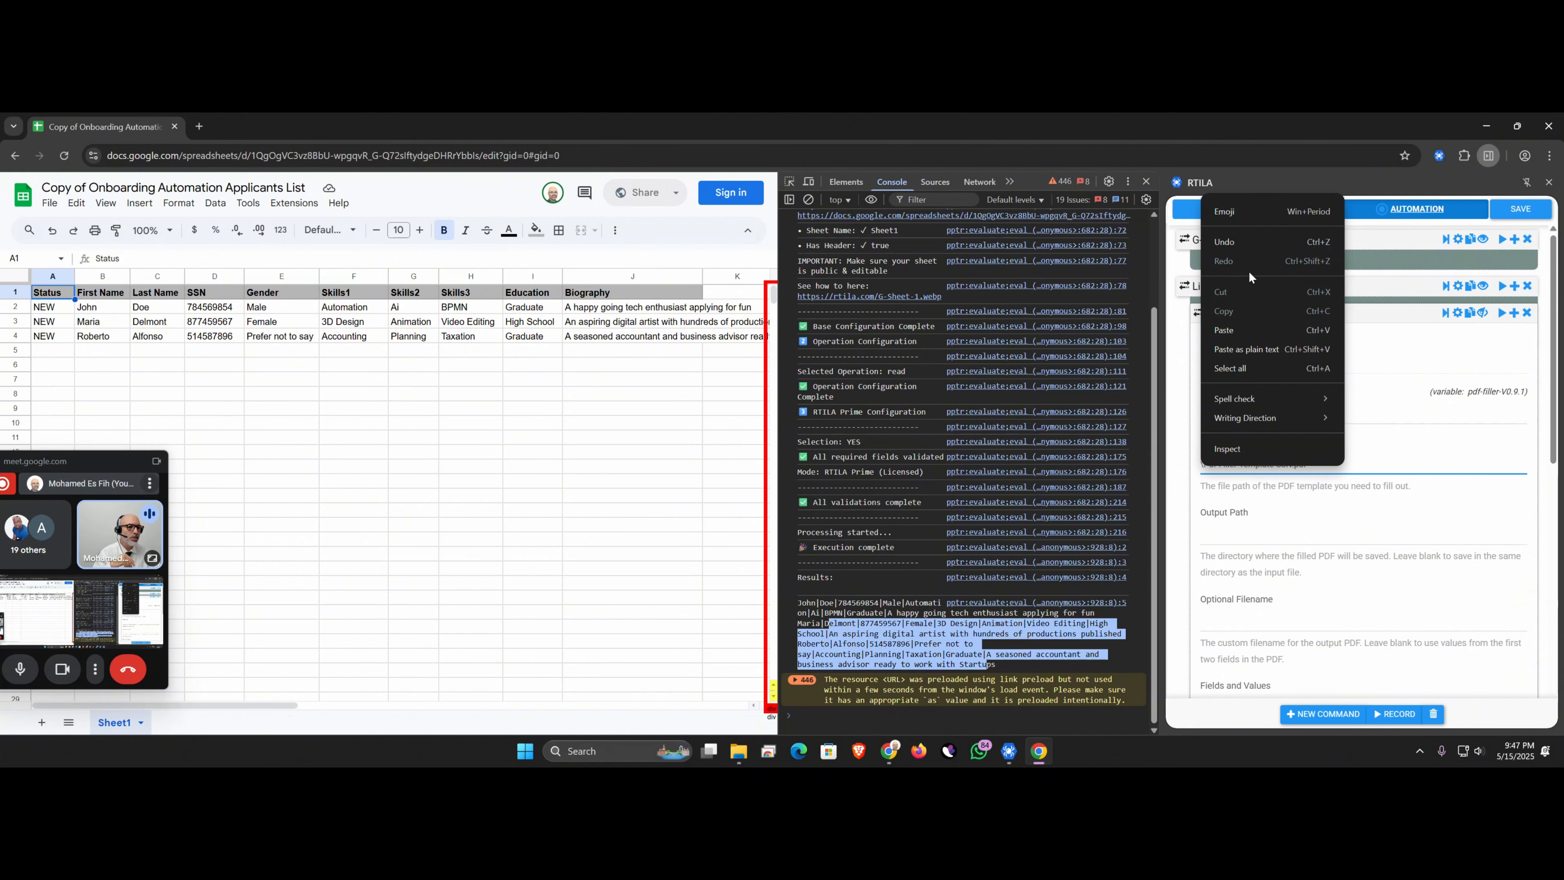
{"action": "left_click", "coordinate": [1228, 328]}
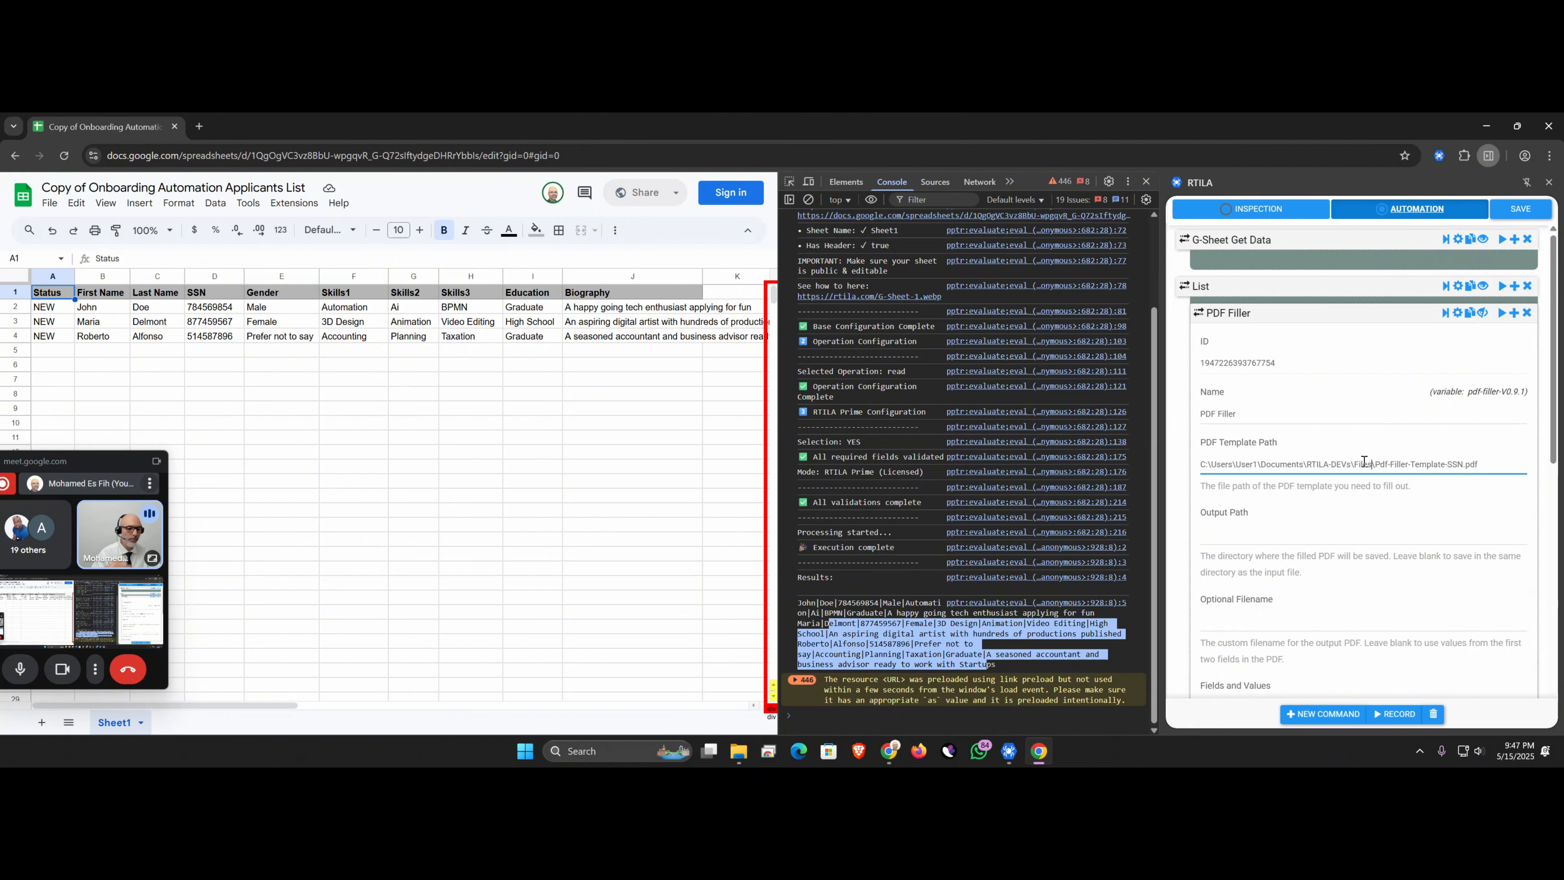
{"action": "key", "text": "shift+Home"}
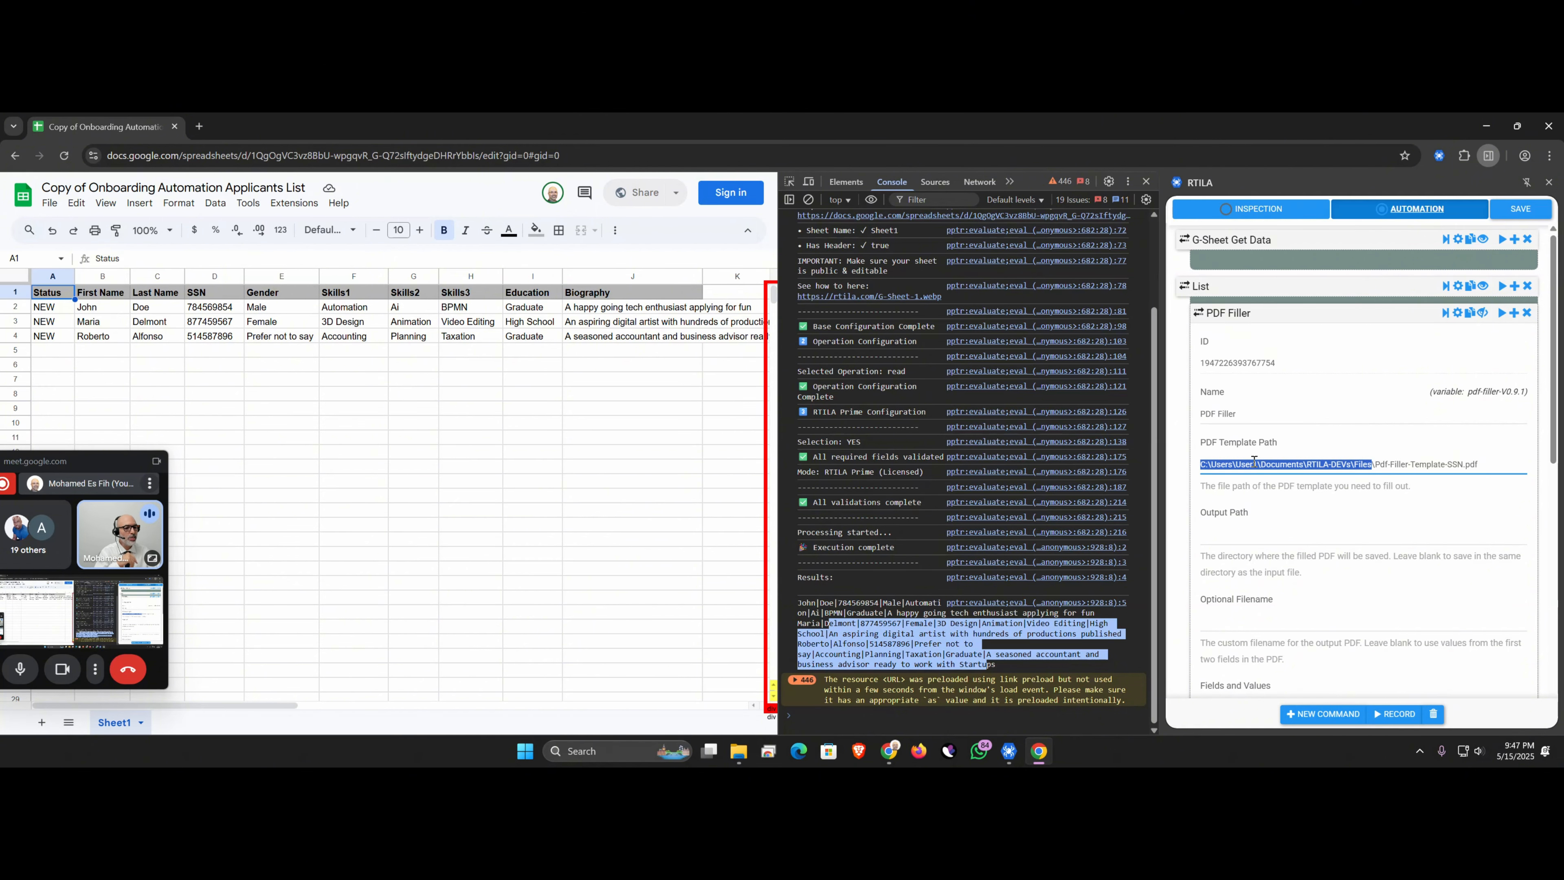
{"action": "left_click", "coordinate": [1297, 466]}
{"action": "triple_click", "coordinate": [1297, 464]}
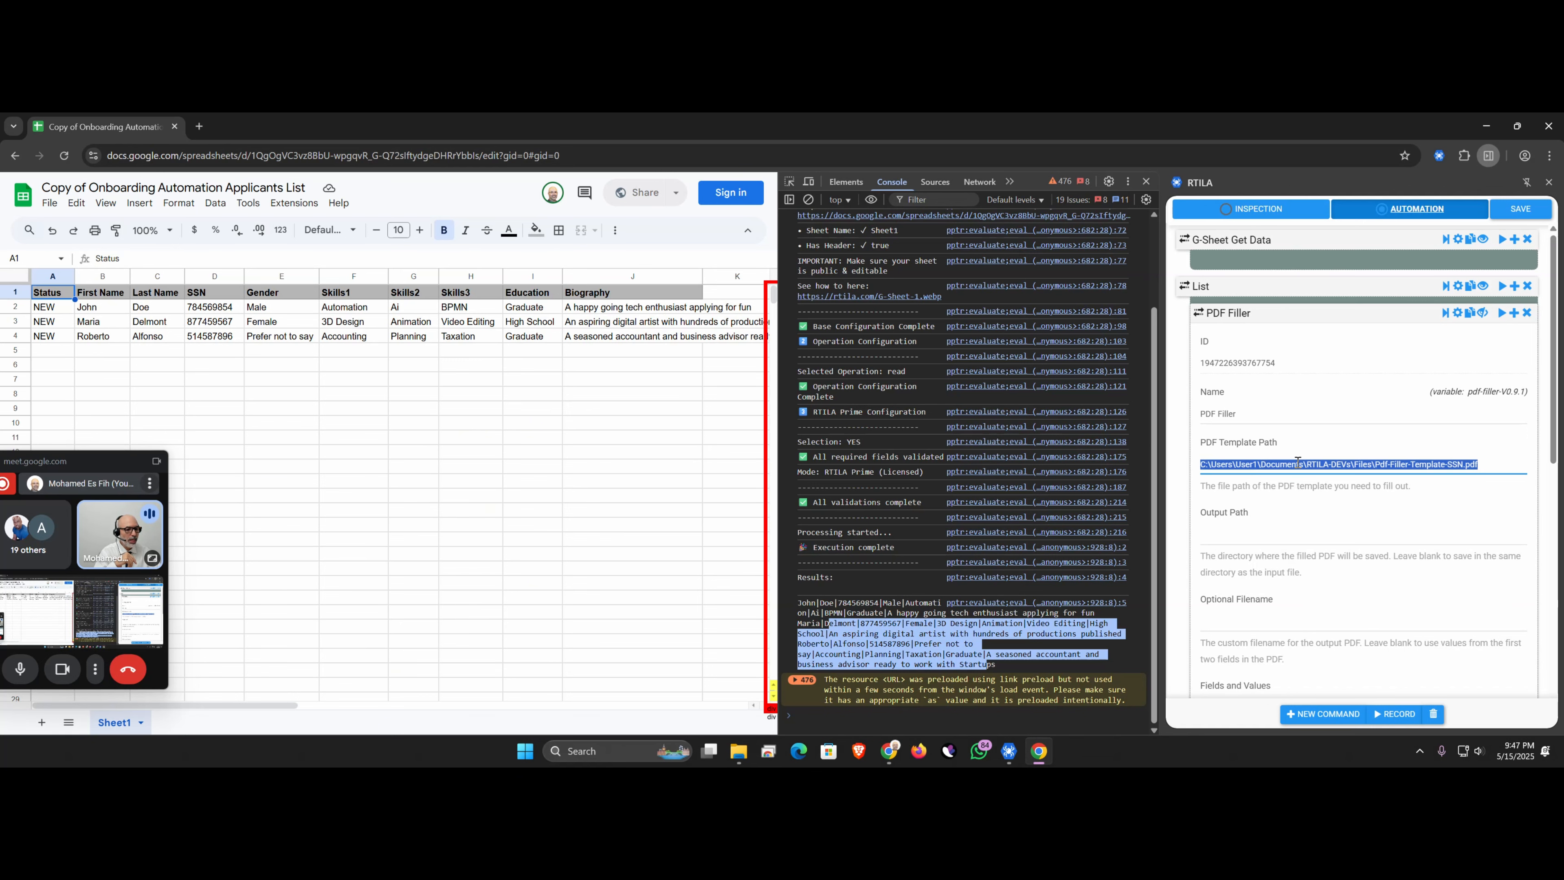
{"action": "left_click", "coordinate": [1250, 467]}
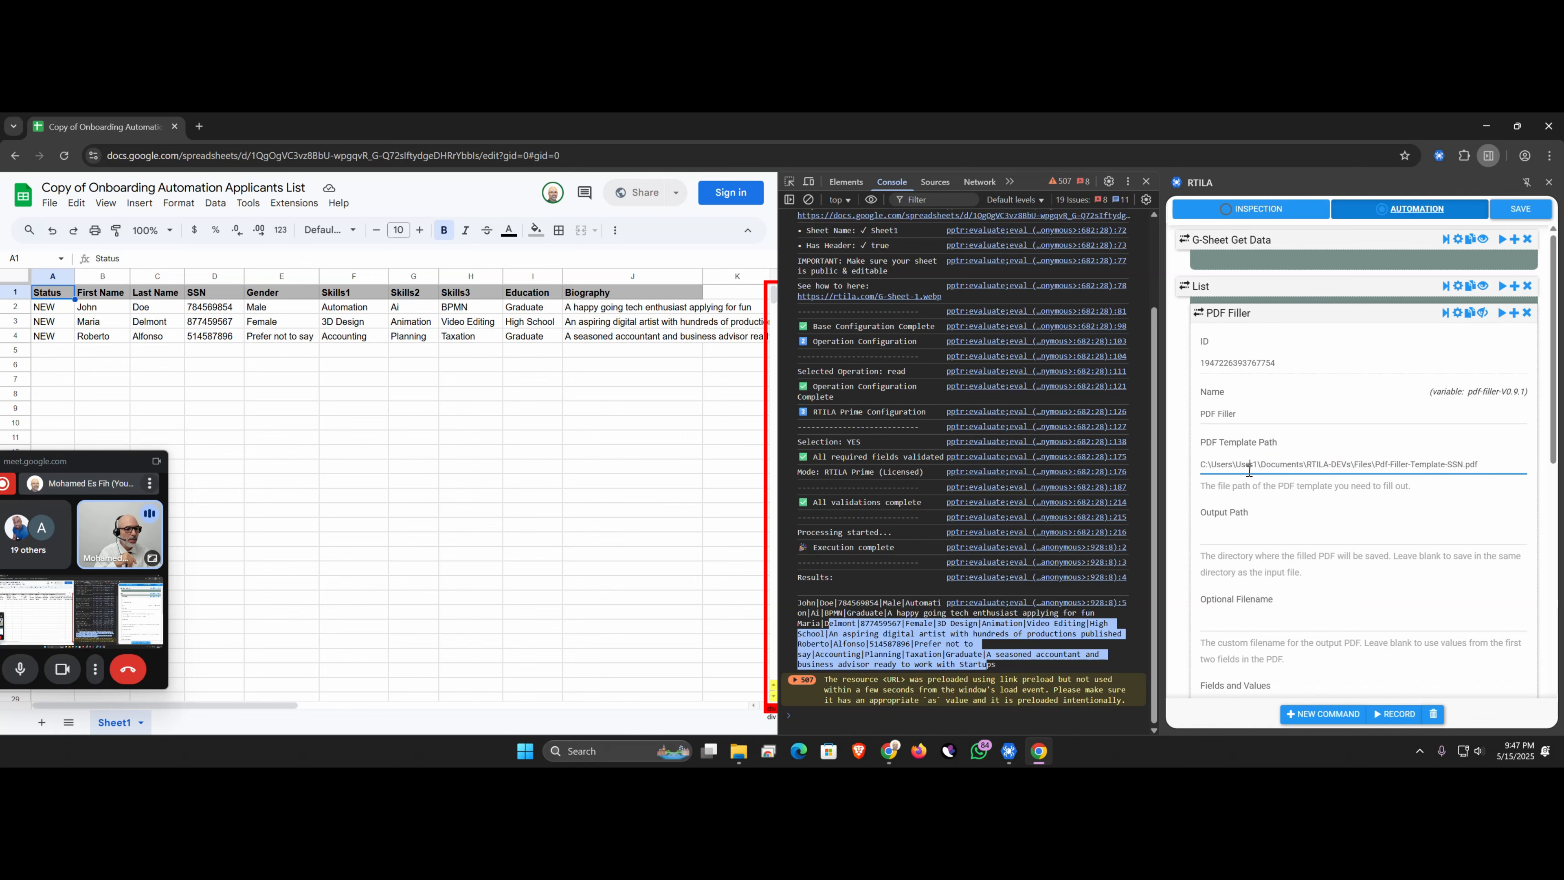
Replace the folder part of the PDF Filler's Signature Path with the copied path, keeping signature.png as the file name.
{"action": "scroll", "coordinate": [1253, 524], "scroll_direction": "down", "scroll_amount": 4}
{"action": "scroll", "coordinate": [1255, 580], "scroll_direction": "down", "scroll_amount": 3}
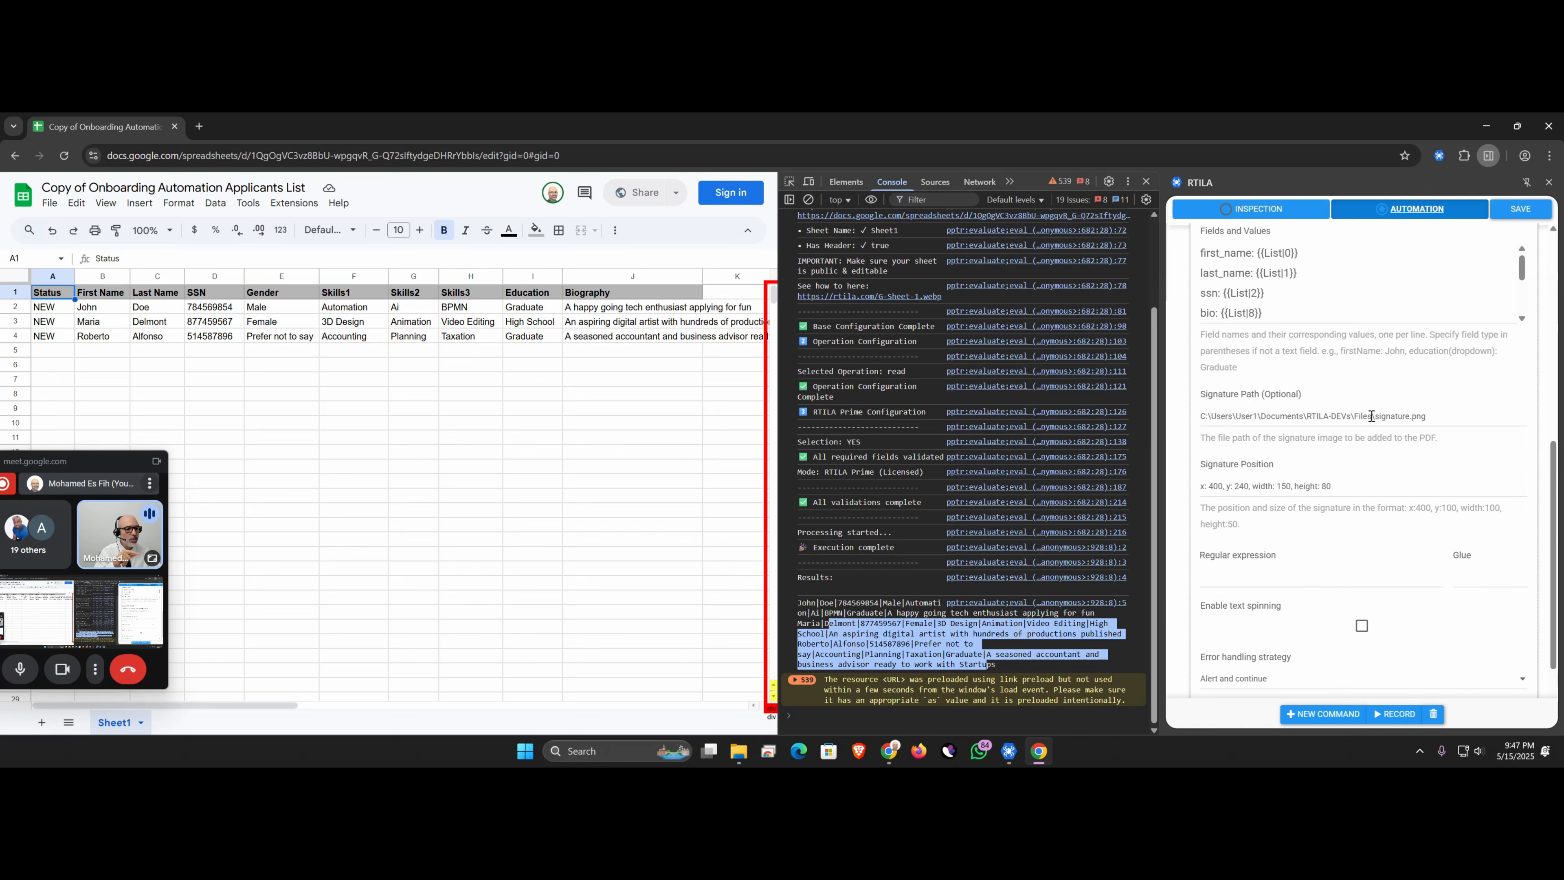
{"action": "left_click_drag", "start_coordinate": [1372, 416], "coordinate": [1198, 414]}
{"action": "key", "text": "BackSpace"}
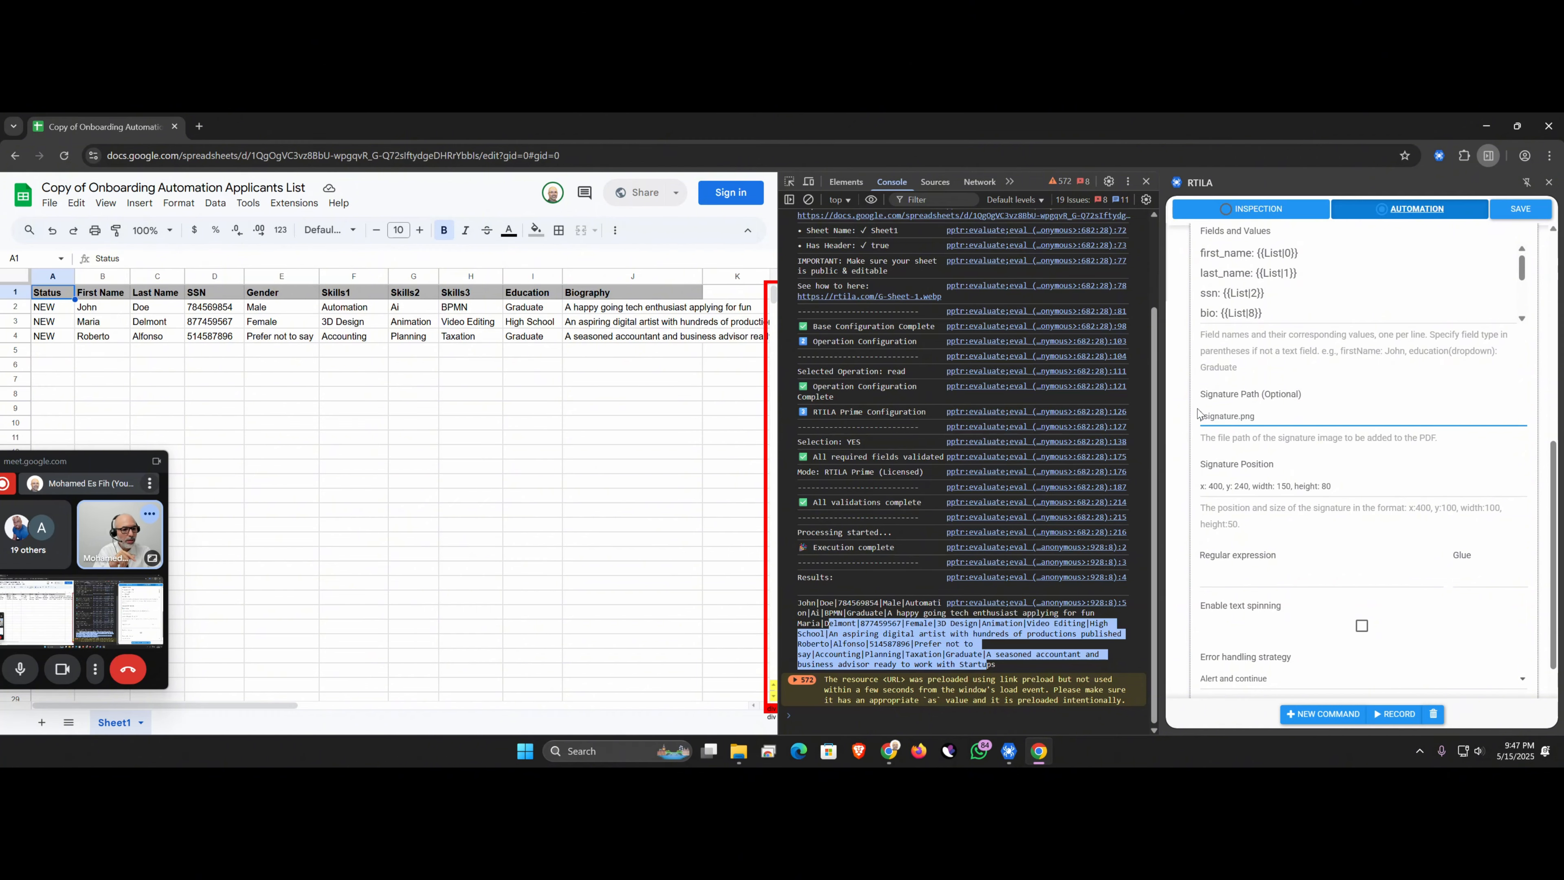
{"action": "right_click", "coordinate": [1201, 420]}
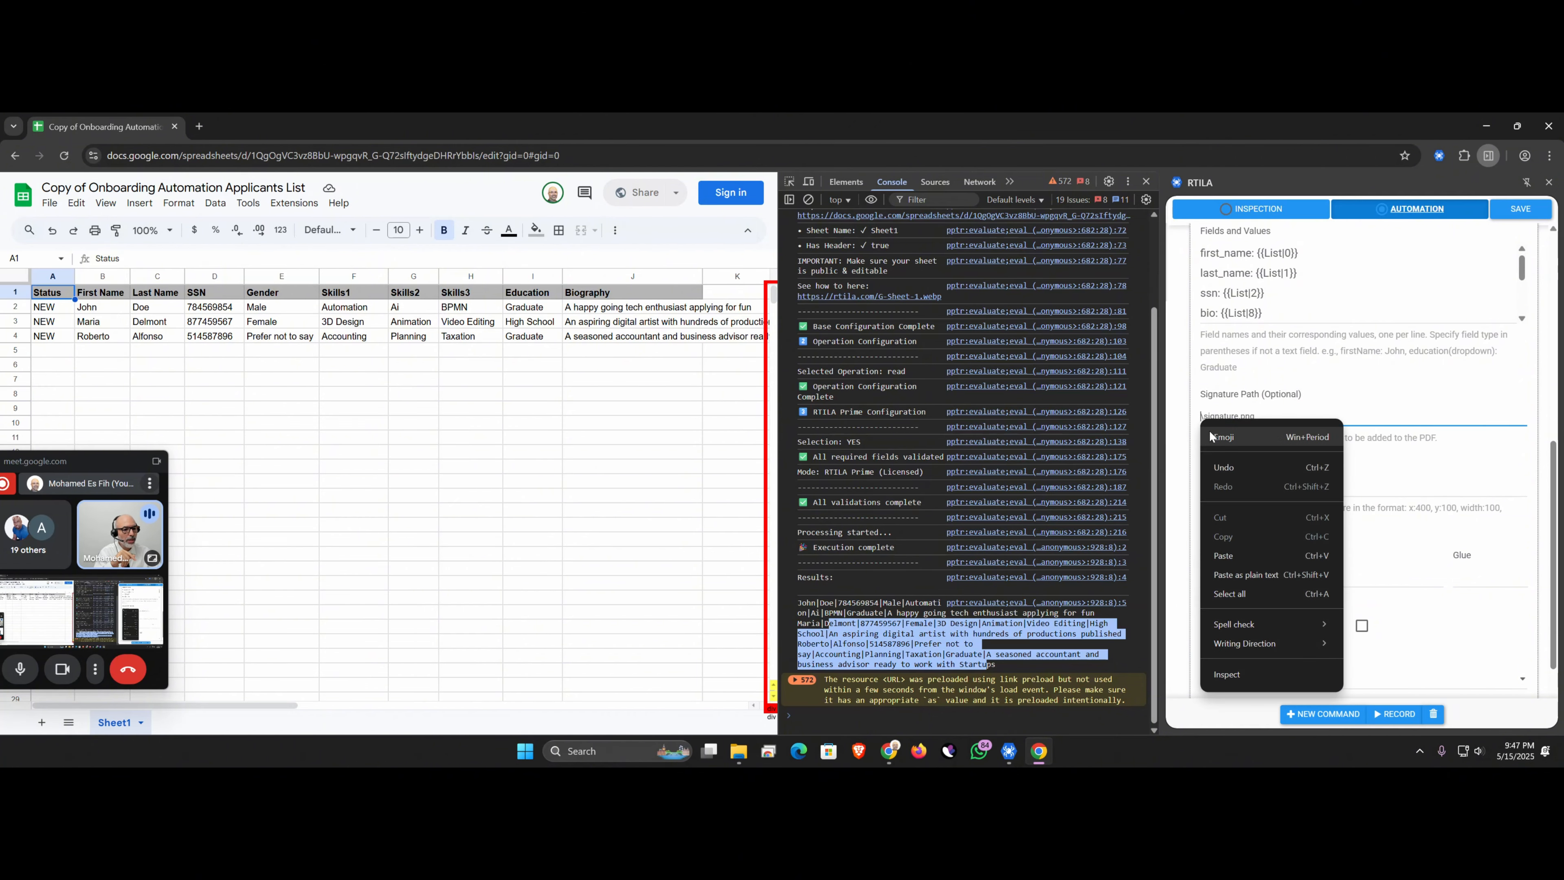
{"action": "left_click", "coordinate": [1227, 554]}
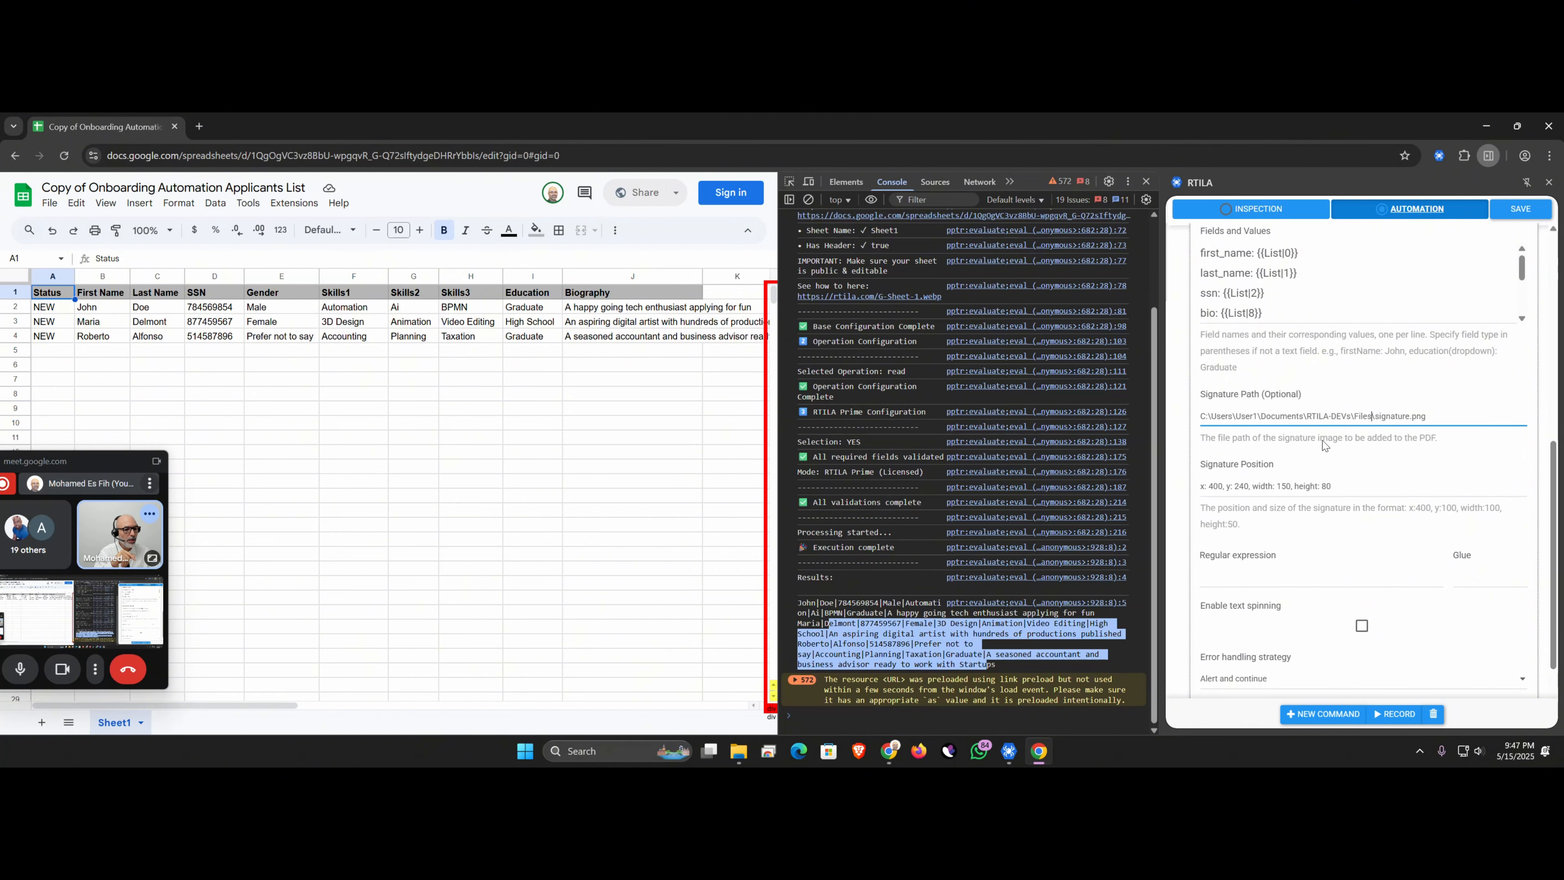
{"action": "triple_click", "coordinate": [1375, 416]}
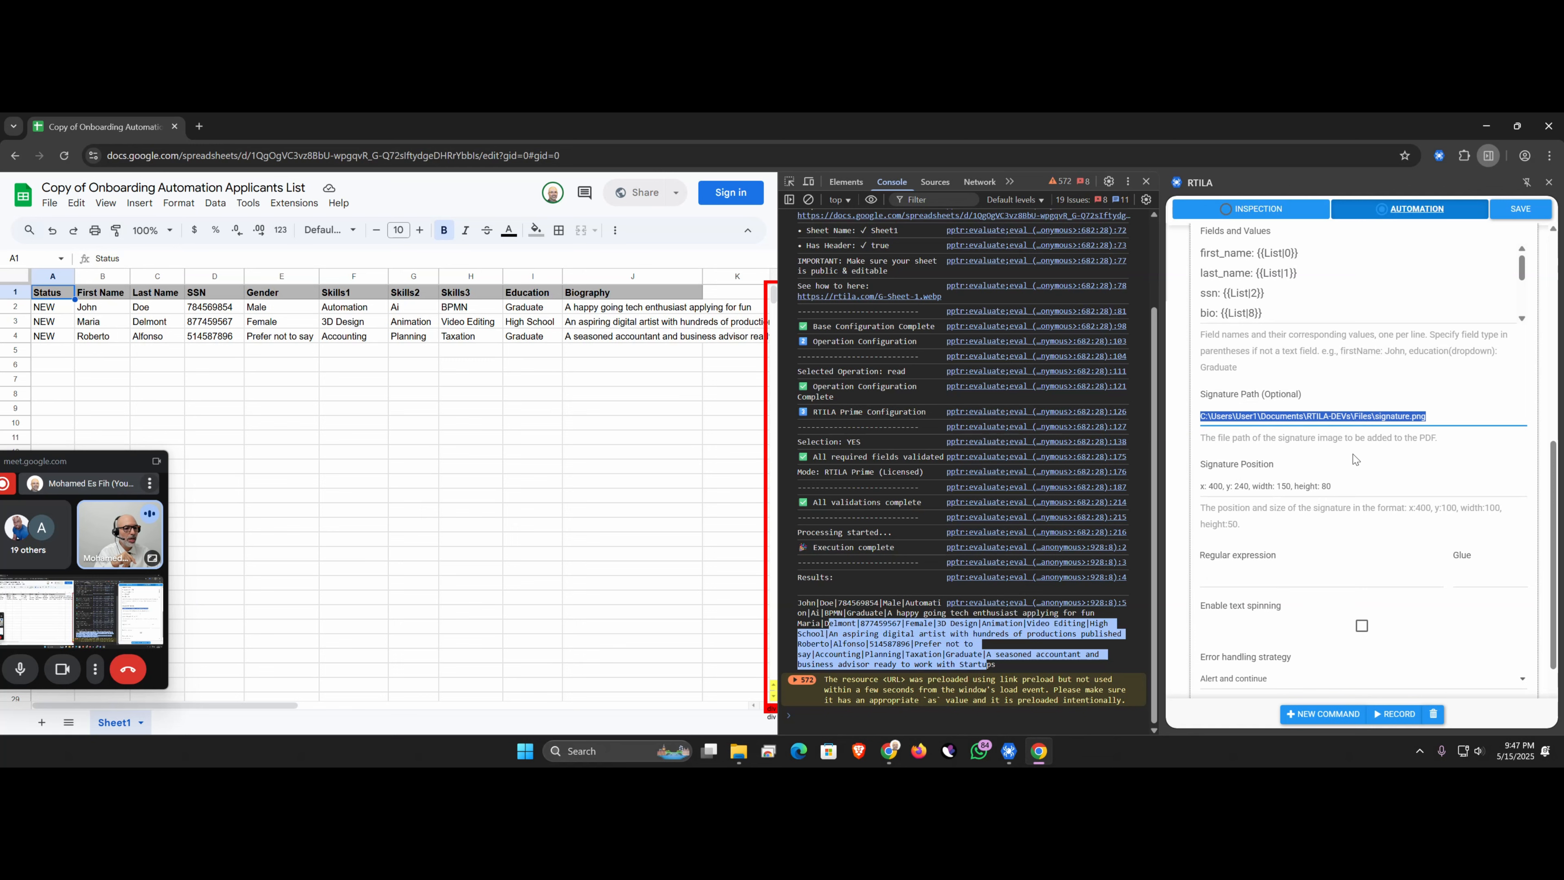
{"action": "scroll", "coordinate": [1353, 454], "scroll_direction": "up", "scroll_amount": 7}
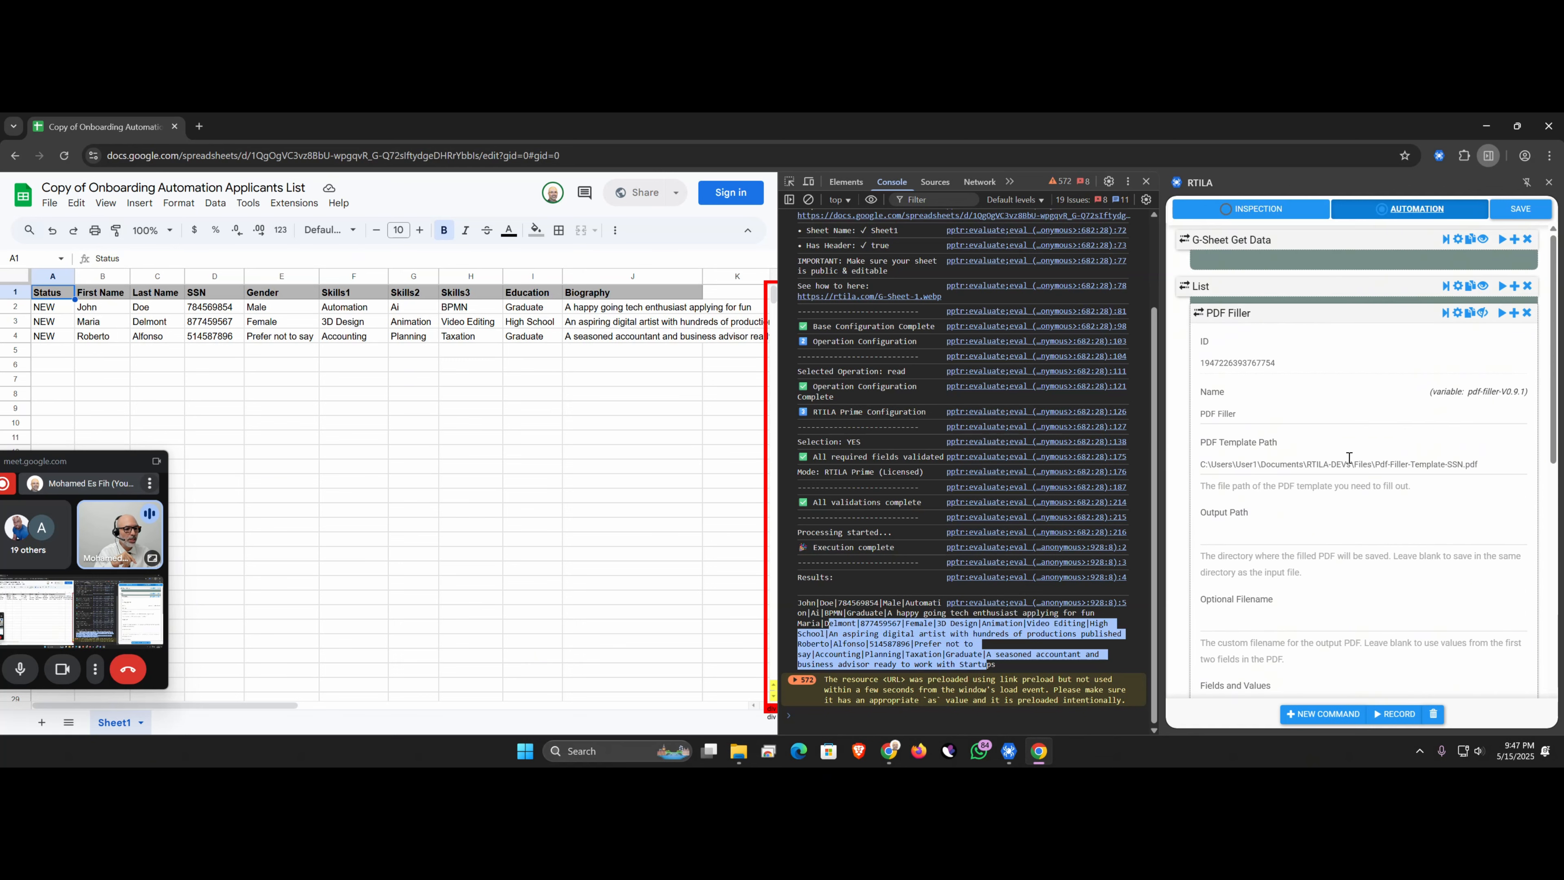
Switch to File Explorer, open signature.png in Paint to view the signature image, and close Paint.
{"action": "mouse_move", "coordinate": [750, 753]}
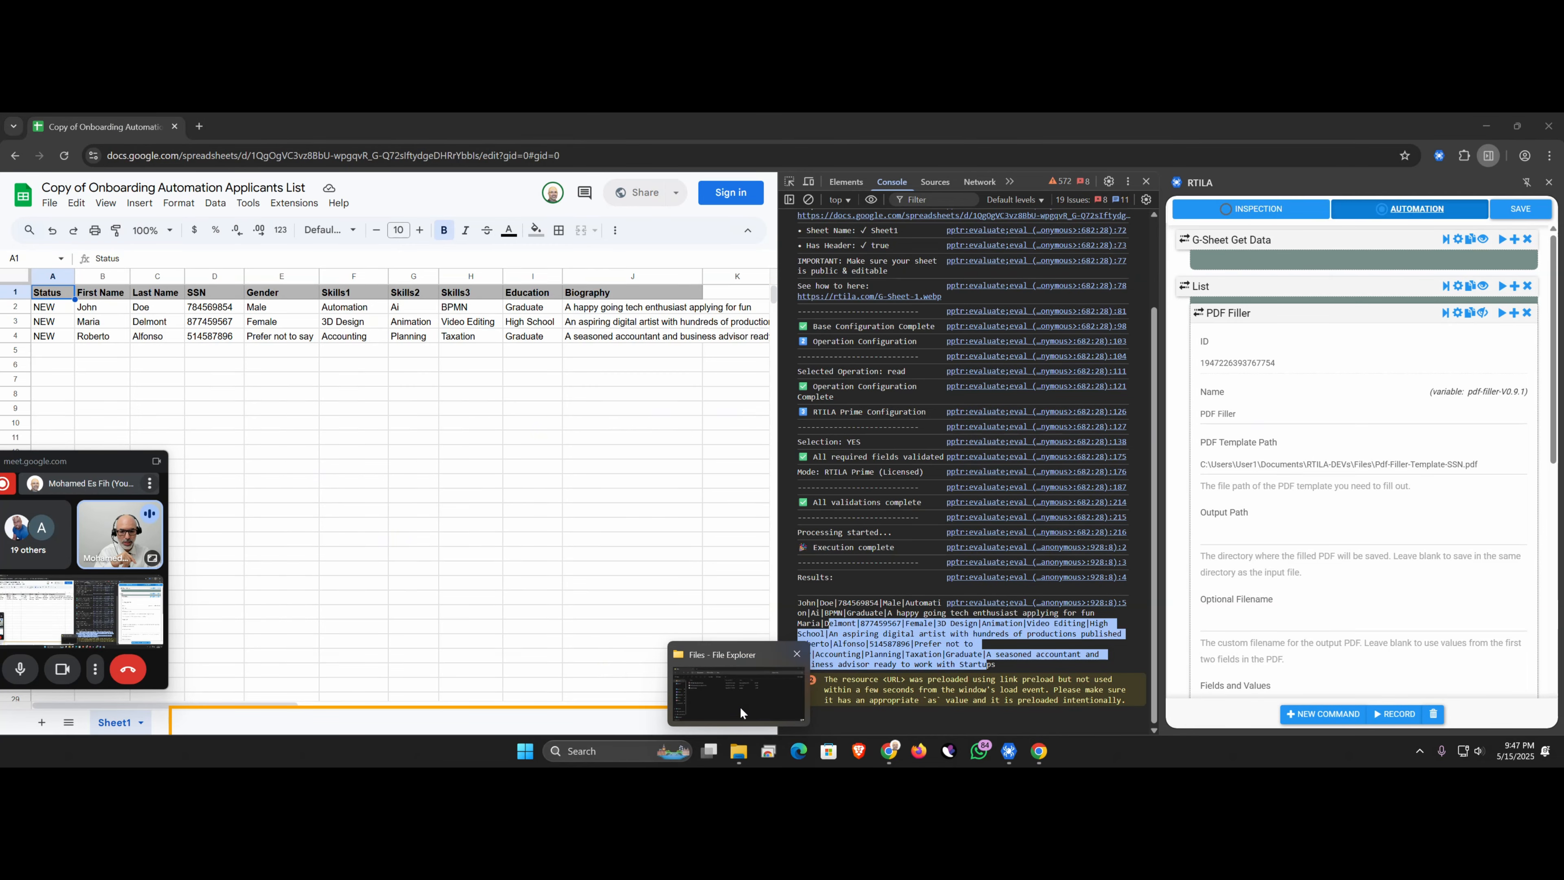
{"action": "left_click", "coordinate": [740, 712]}
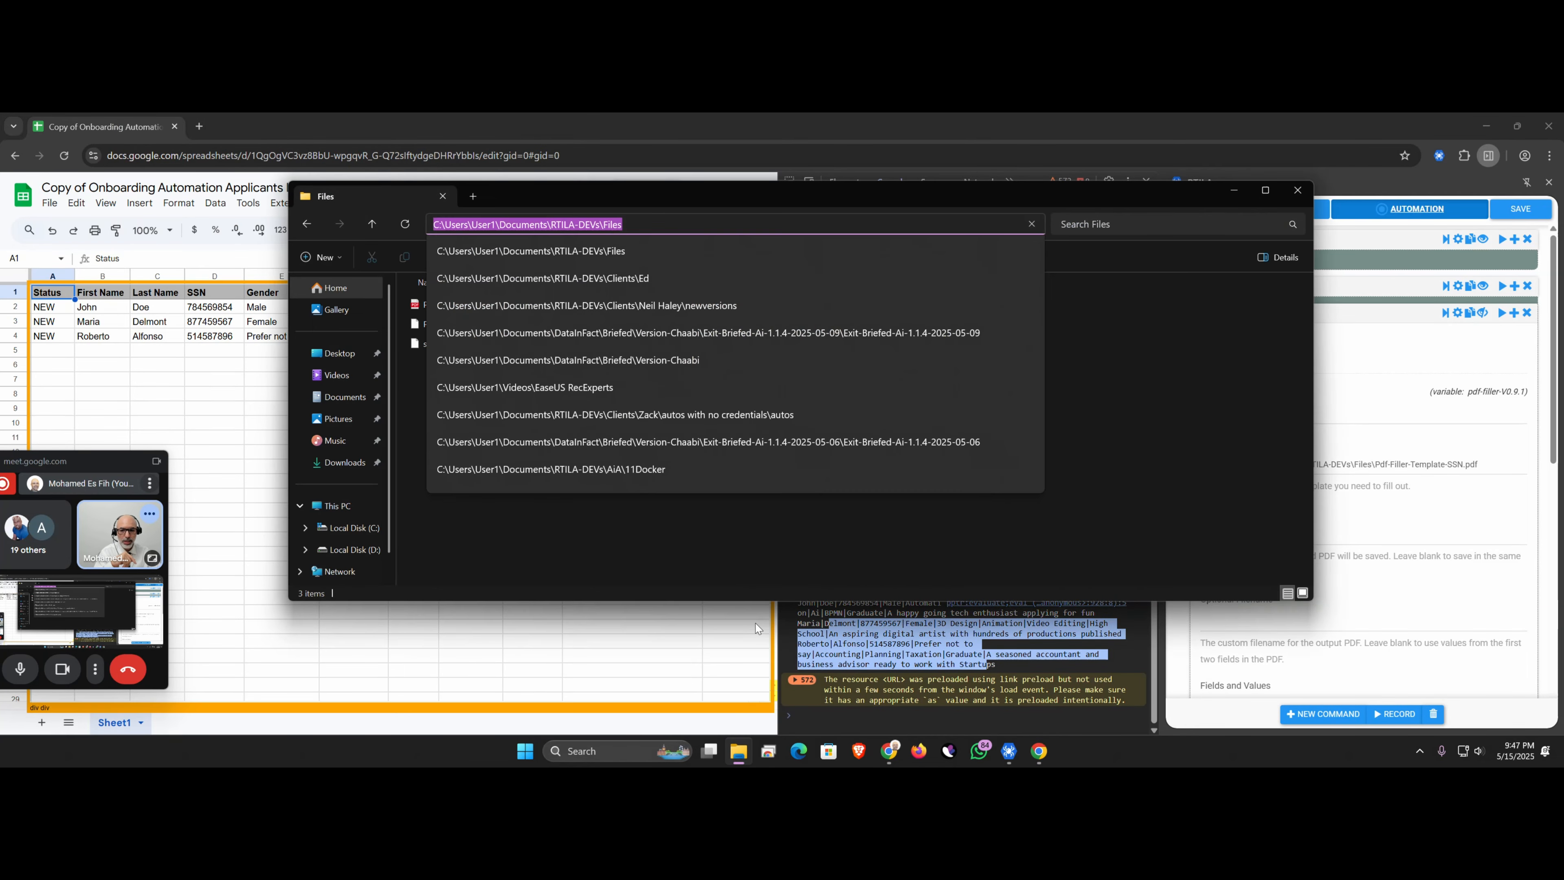
{"action": "left_click", "coordinate": [437, 545]}
{"action": "left_click", "coordinate": [455, 346]}
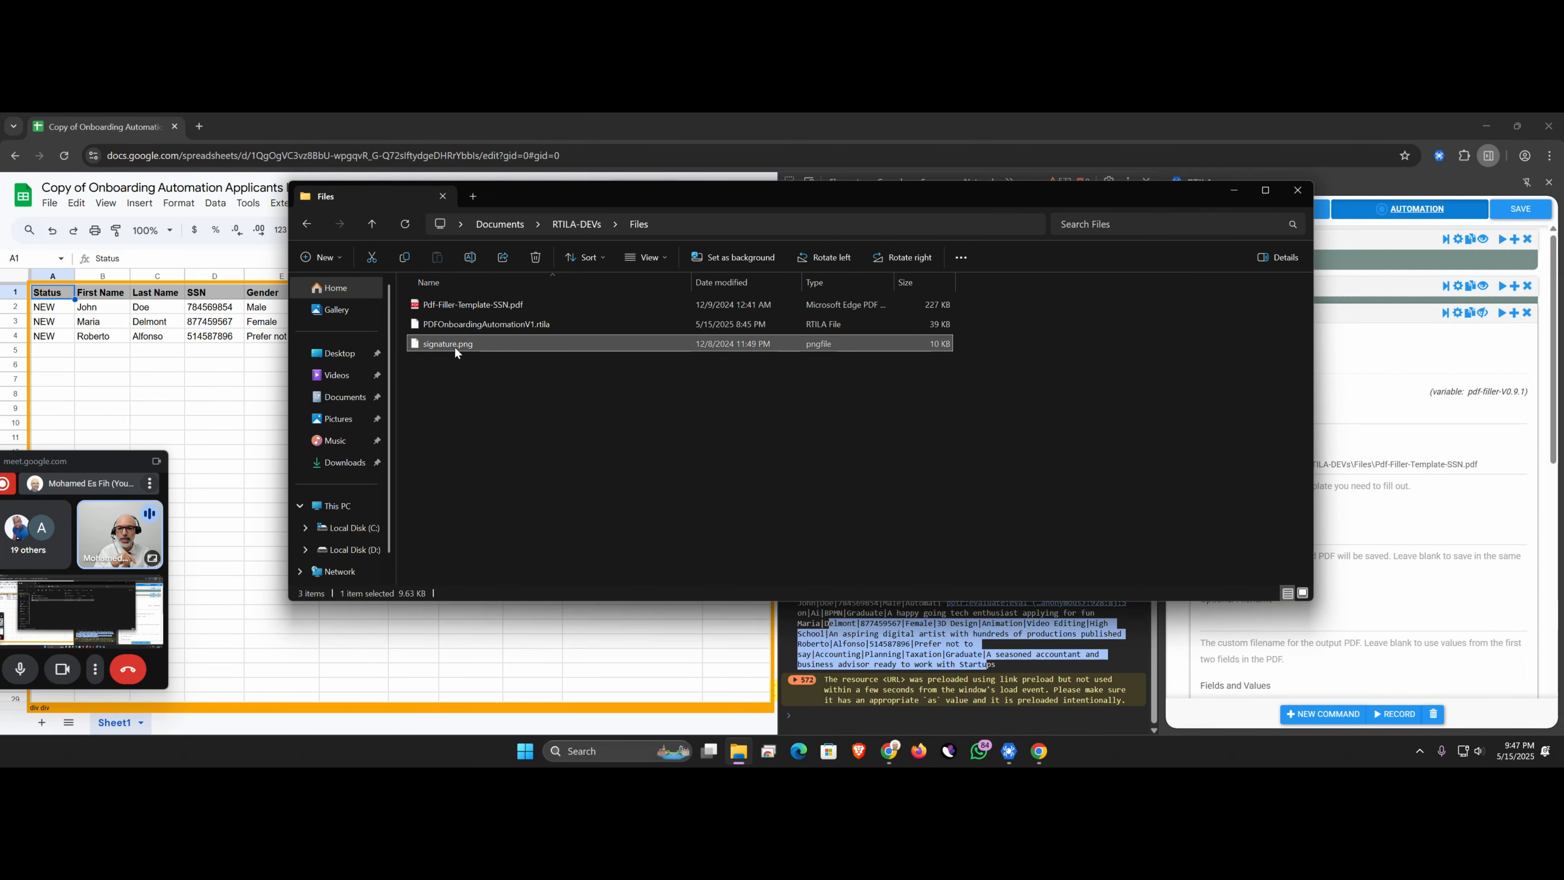
{"action": "double_click", "coordinate": [483, 342]}
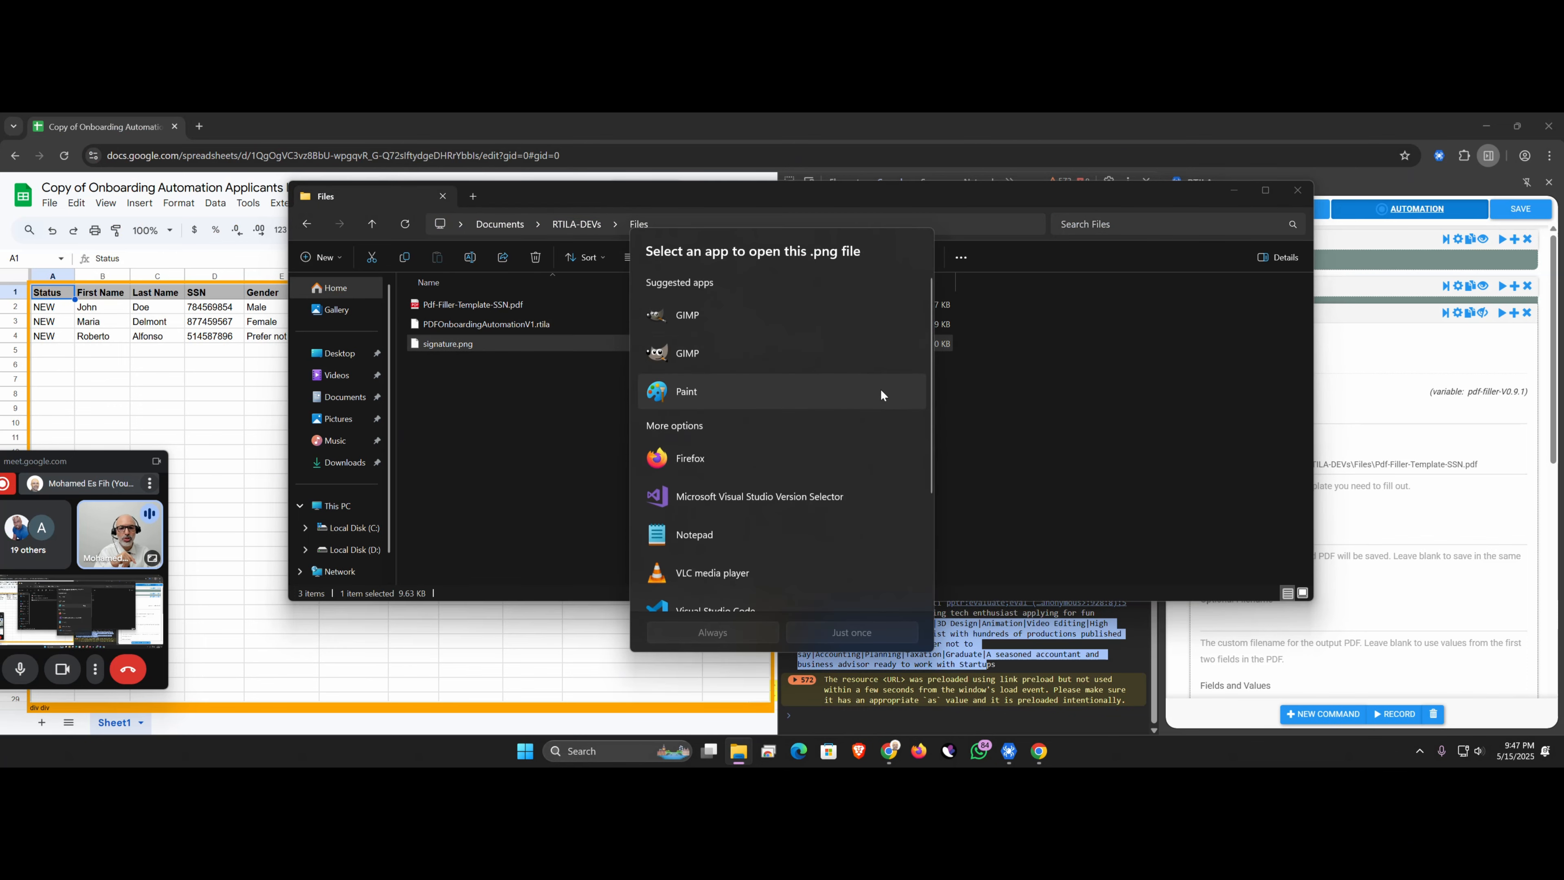
{"action": "double_click", "coordinate": [749, 380]}
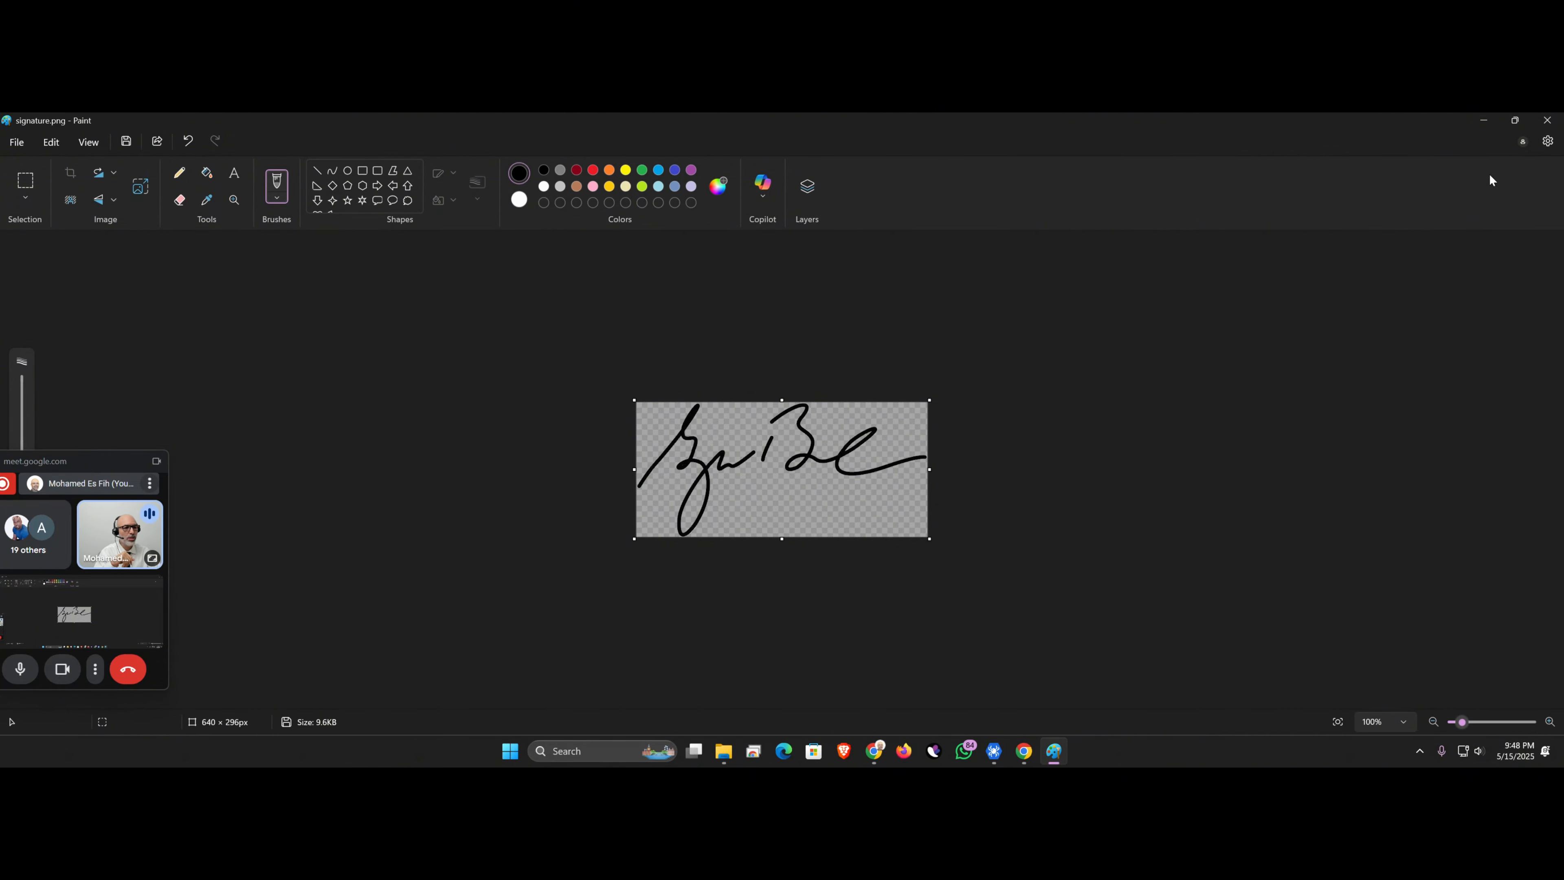
{"action": "left_click", "coordinate": [1548, 120]}
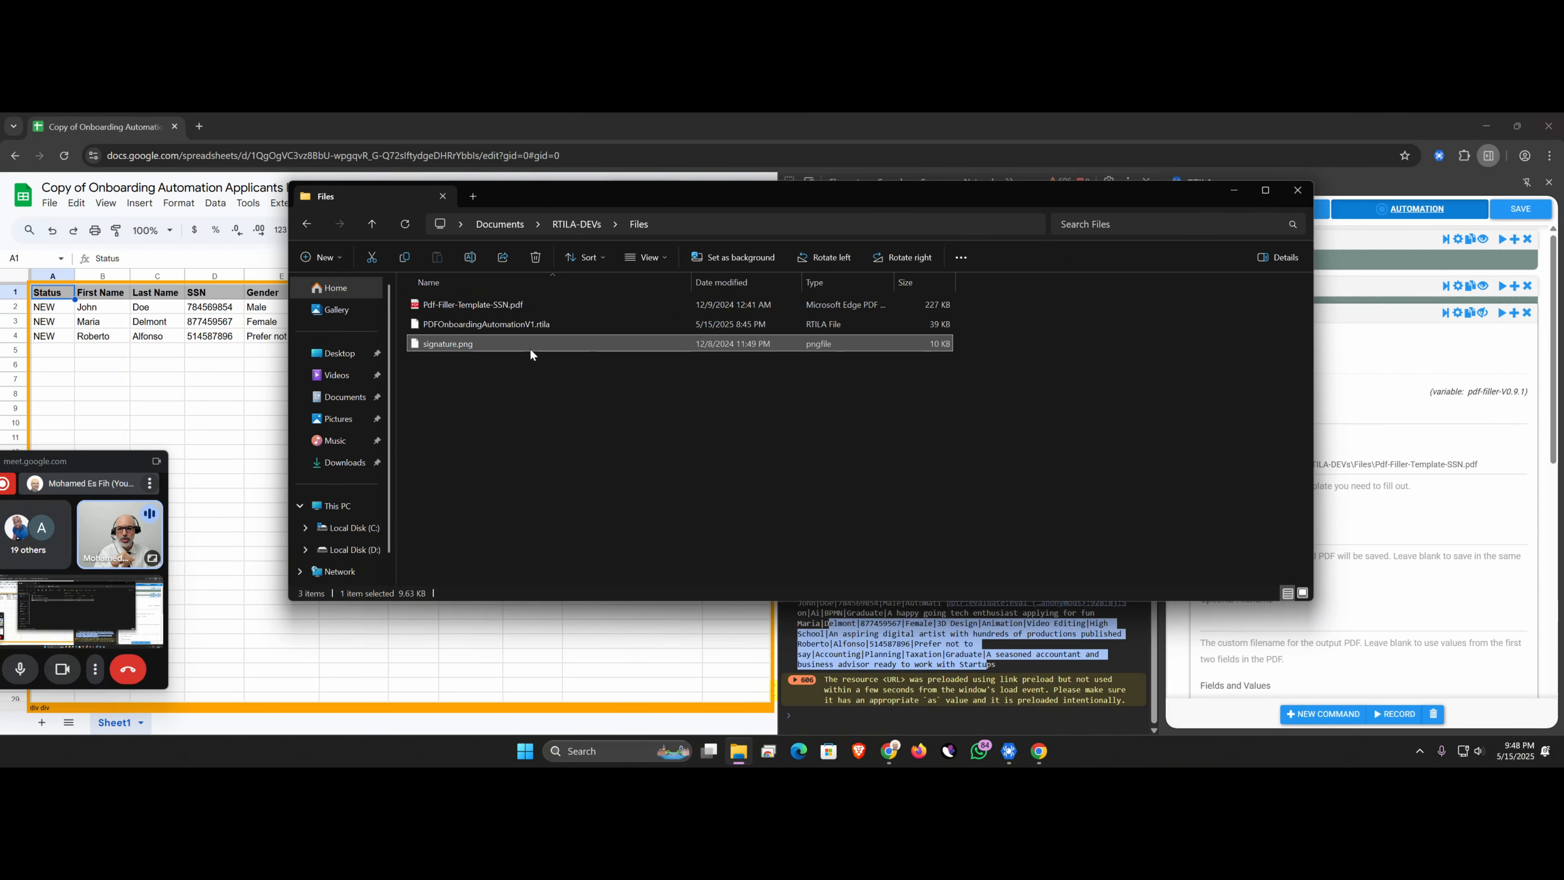
Check the template and automation files in the Files folder and review the PDF Filler's template path, Output Path and Optional Filename in RTILA.
{"action": "left_click", "coordinate": [533, 304]}
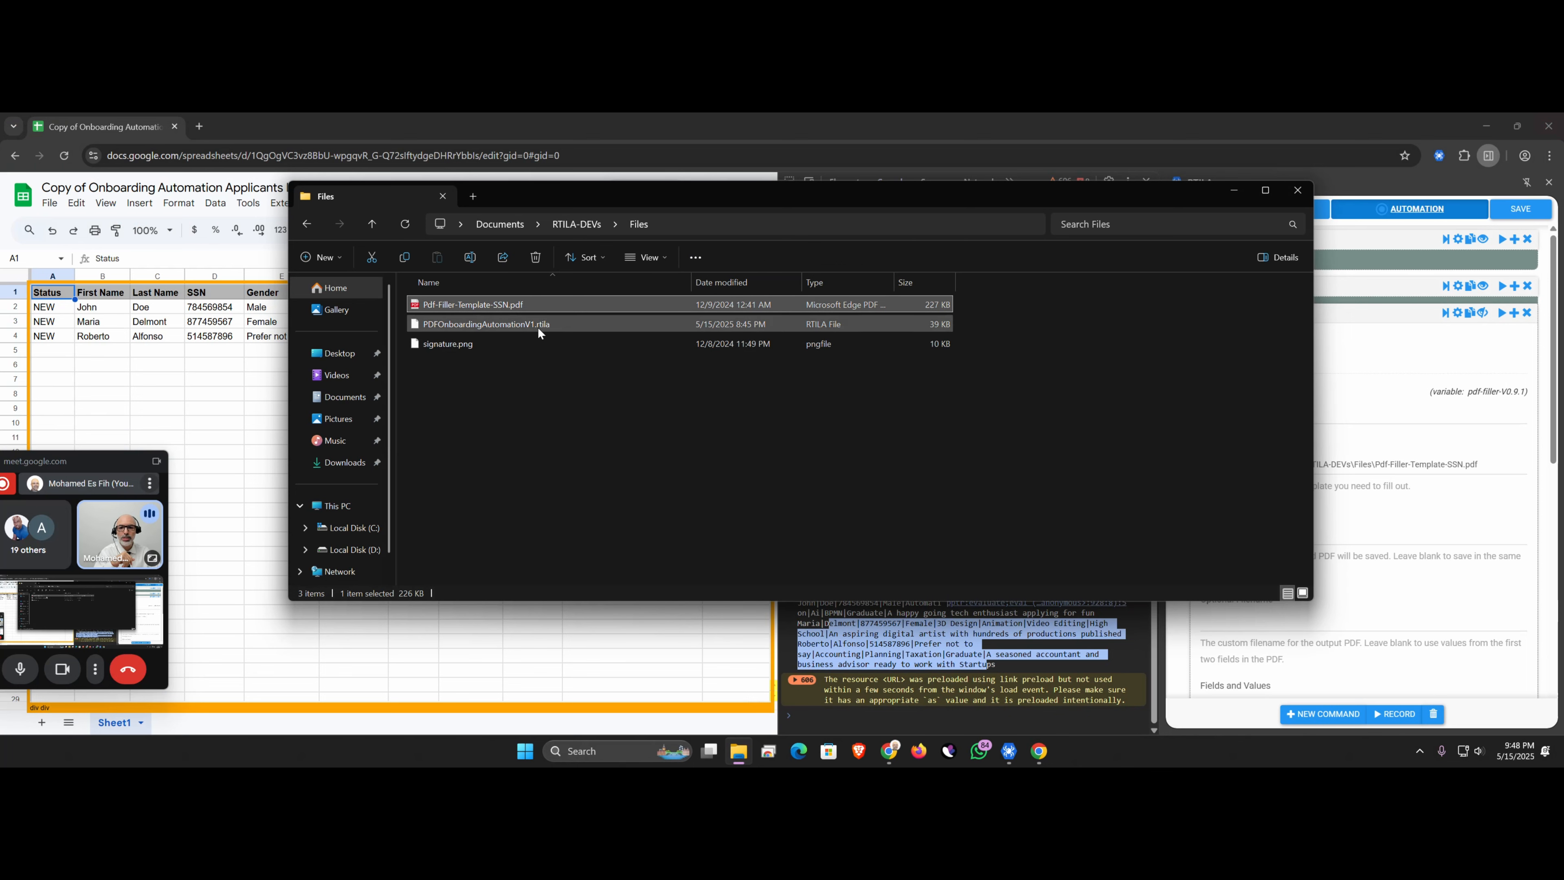
{"action": "left_click", "coordinate": [498, 325]}
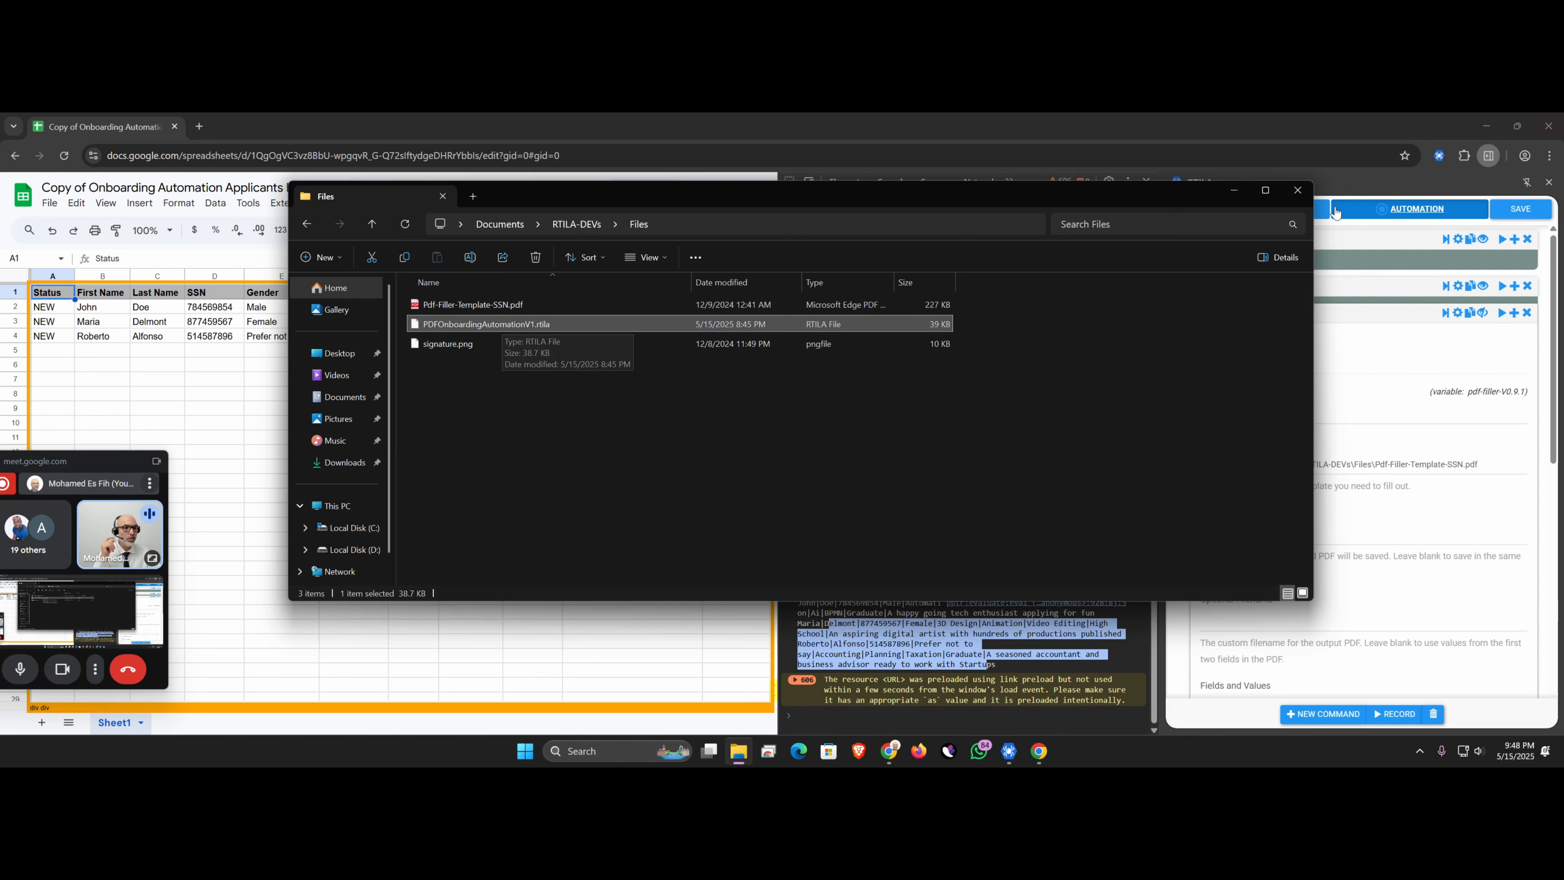
{"action": "left_click", "coordinate": [1373, 296]}
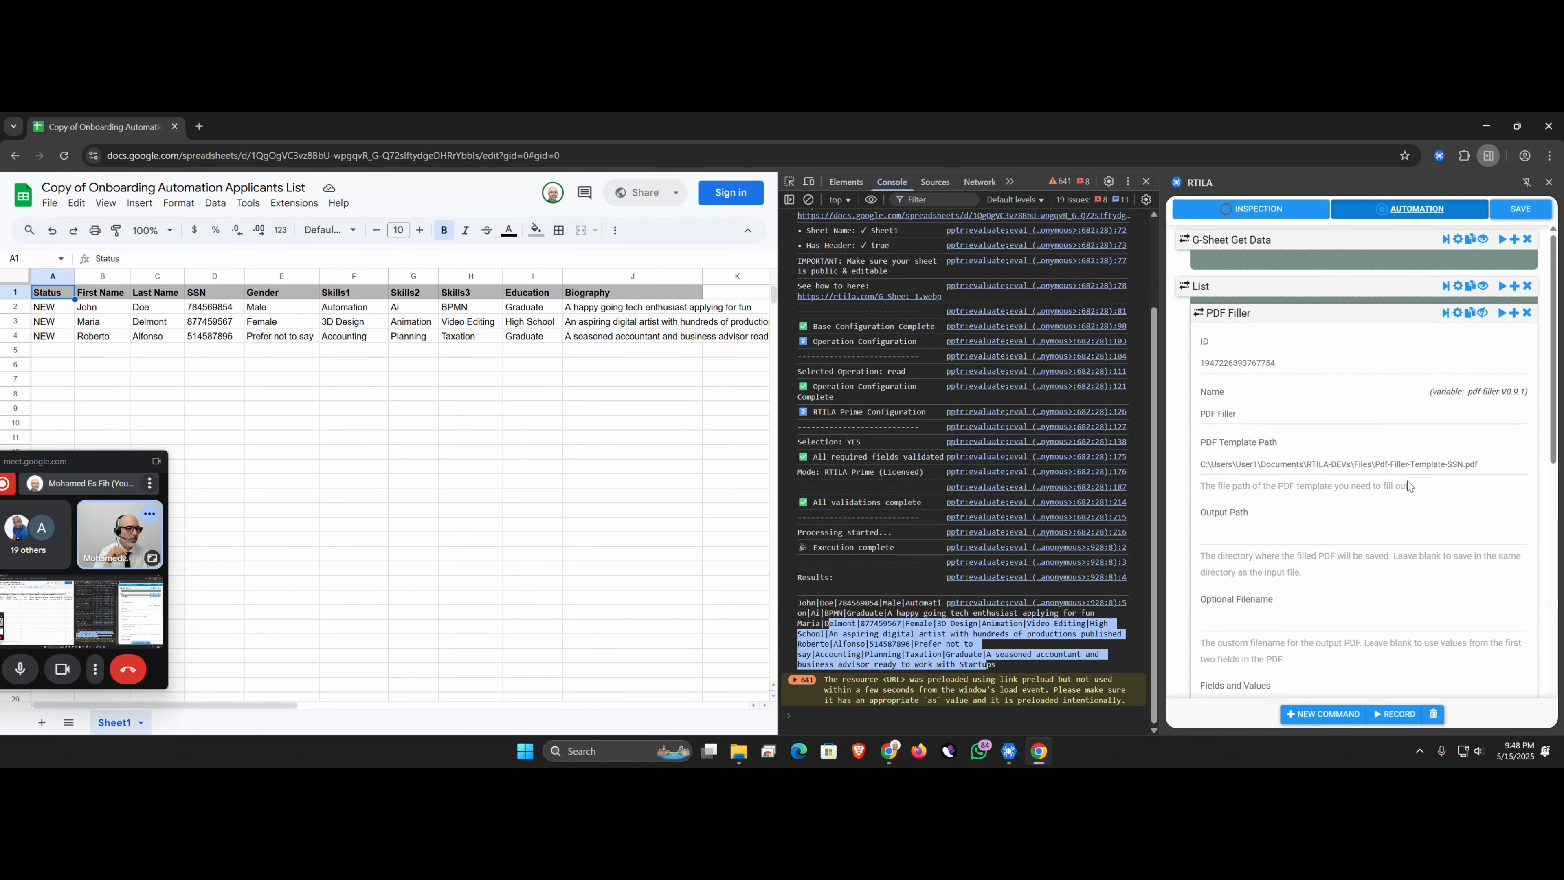
{"action": "left_click_drag", "start_coordinate": [1493, 462], "coordinate": [1199, 468]}
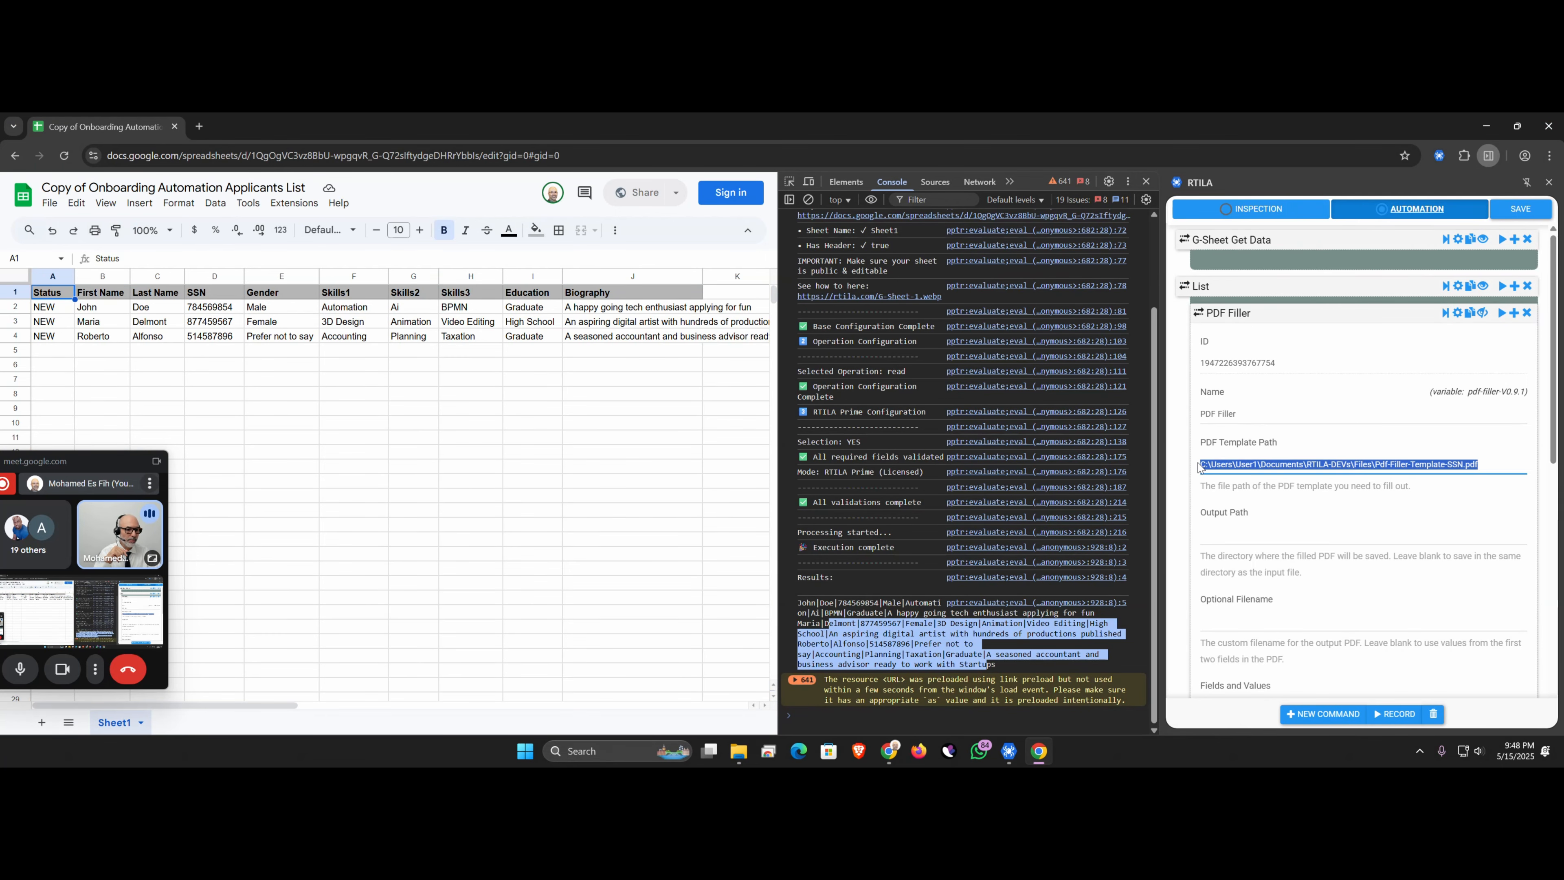
{"action": "left_click", "coordinate": [1248, 473]}
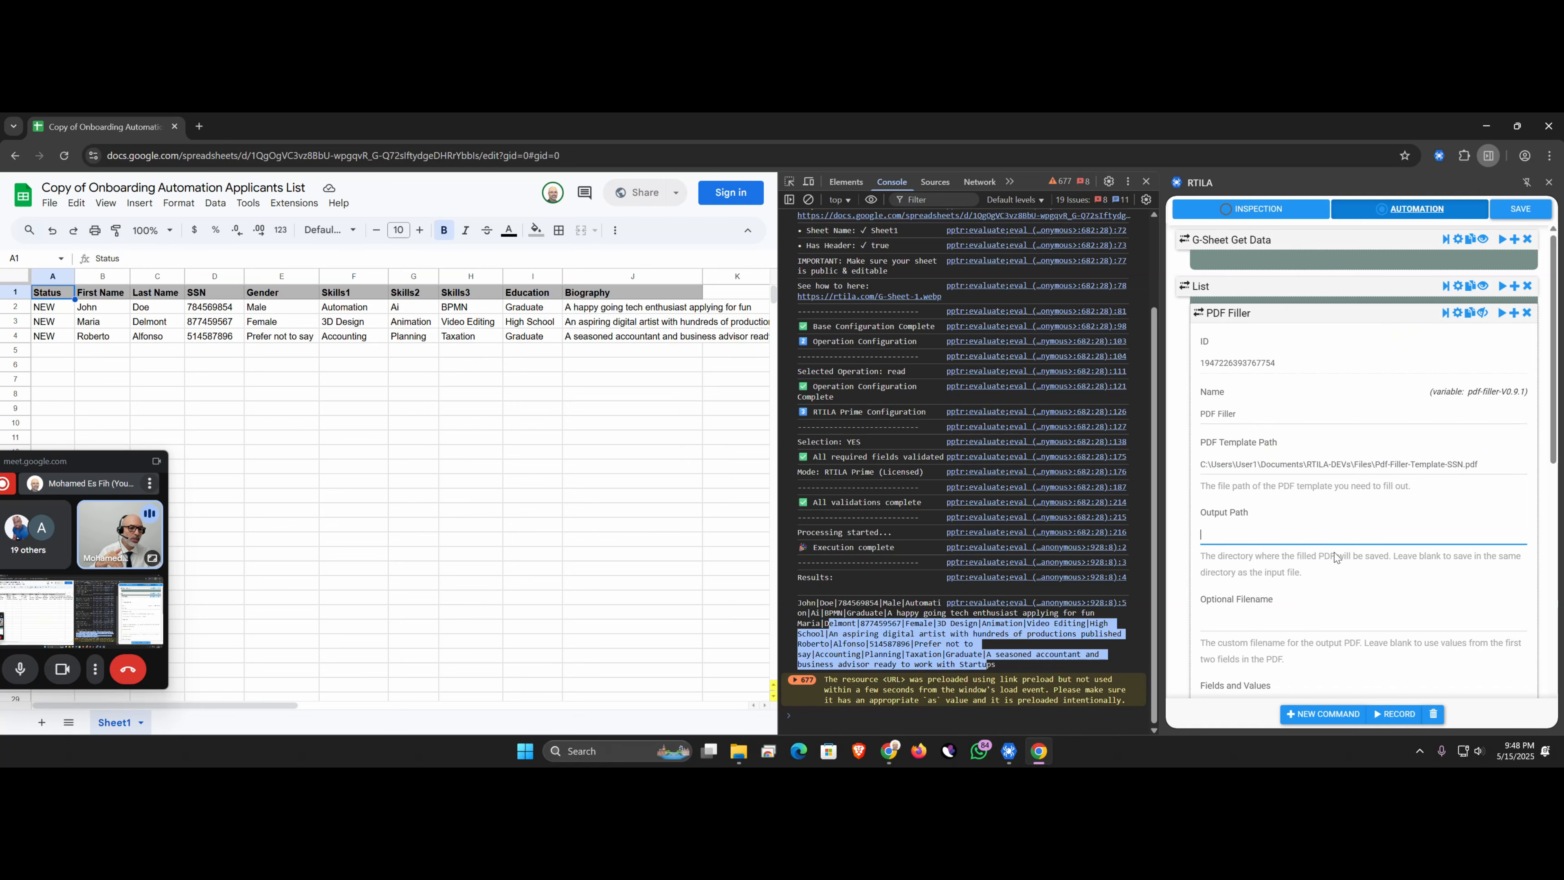
{"action": "scroll", "coordinate": [1335, 555], "scroll_direction": "down", "scroll_amount": 2}
{"action": "left_click", "coordinate": [1300, 509]}
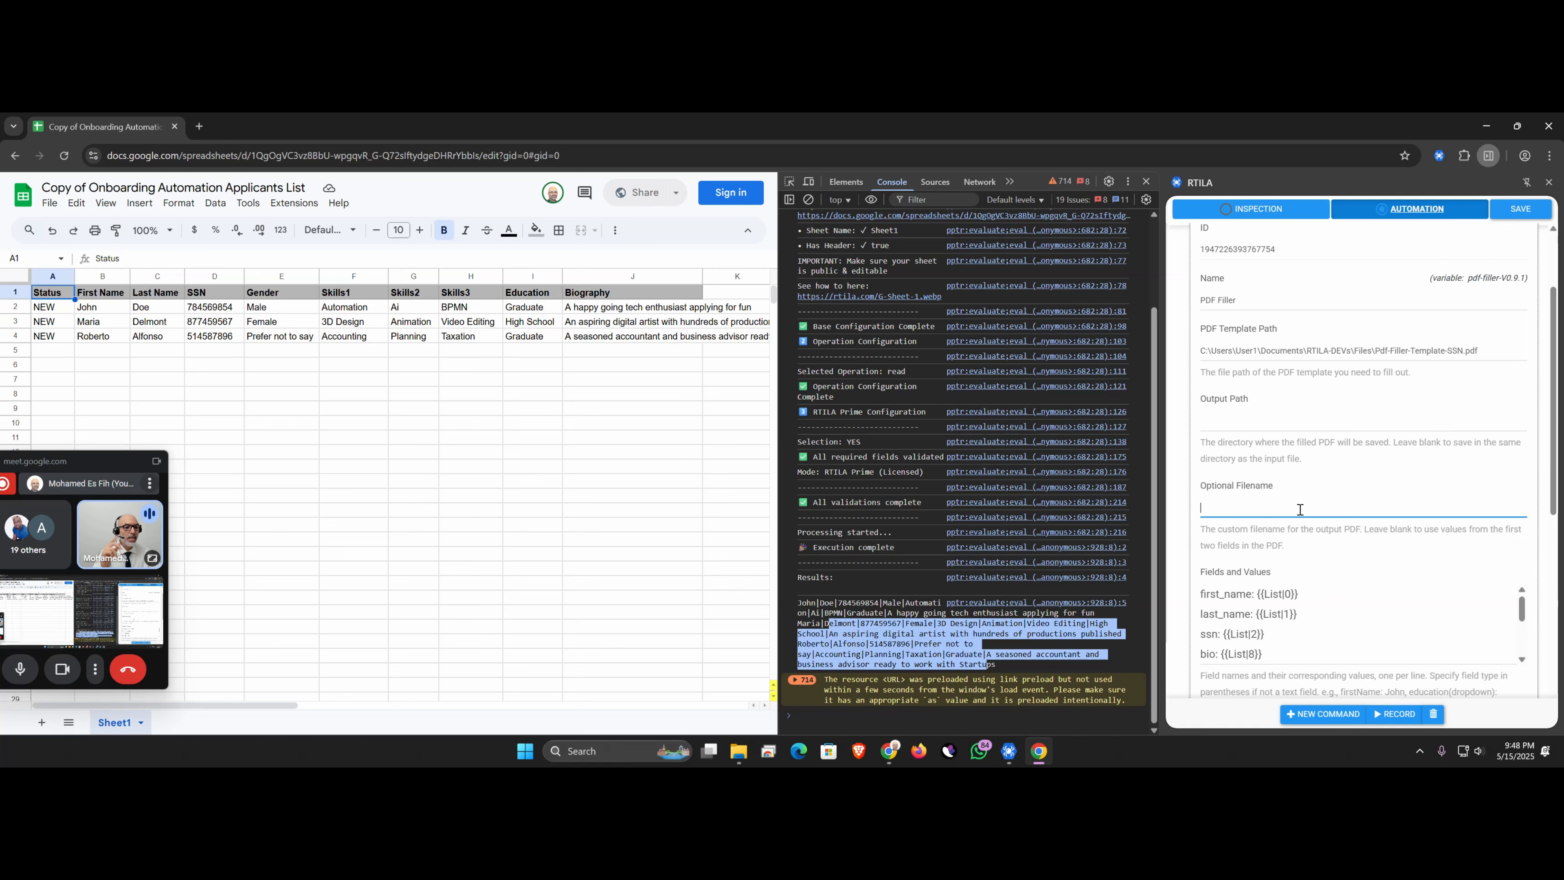
Examine the PDF Filler's Fields and Values list, focusing on the PDF field names such as first_name and last_name.
{"action": "scroll", "coordinate": [1316, 489], "scroll_direction": "down", "scroll_amount": 2}
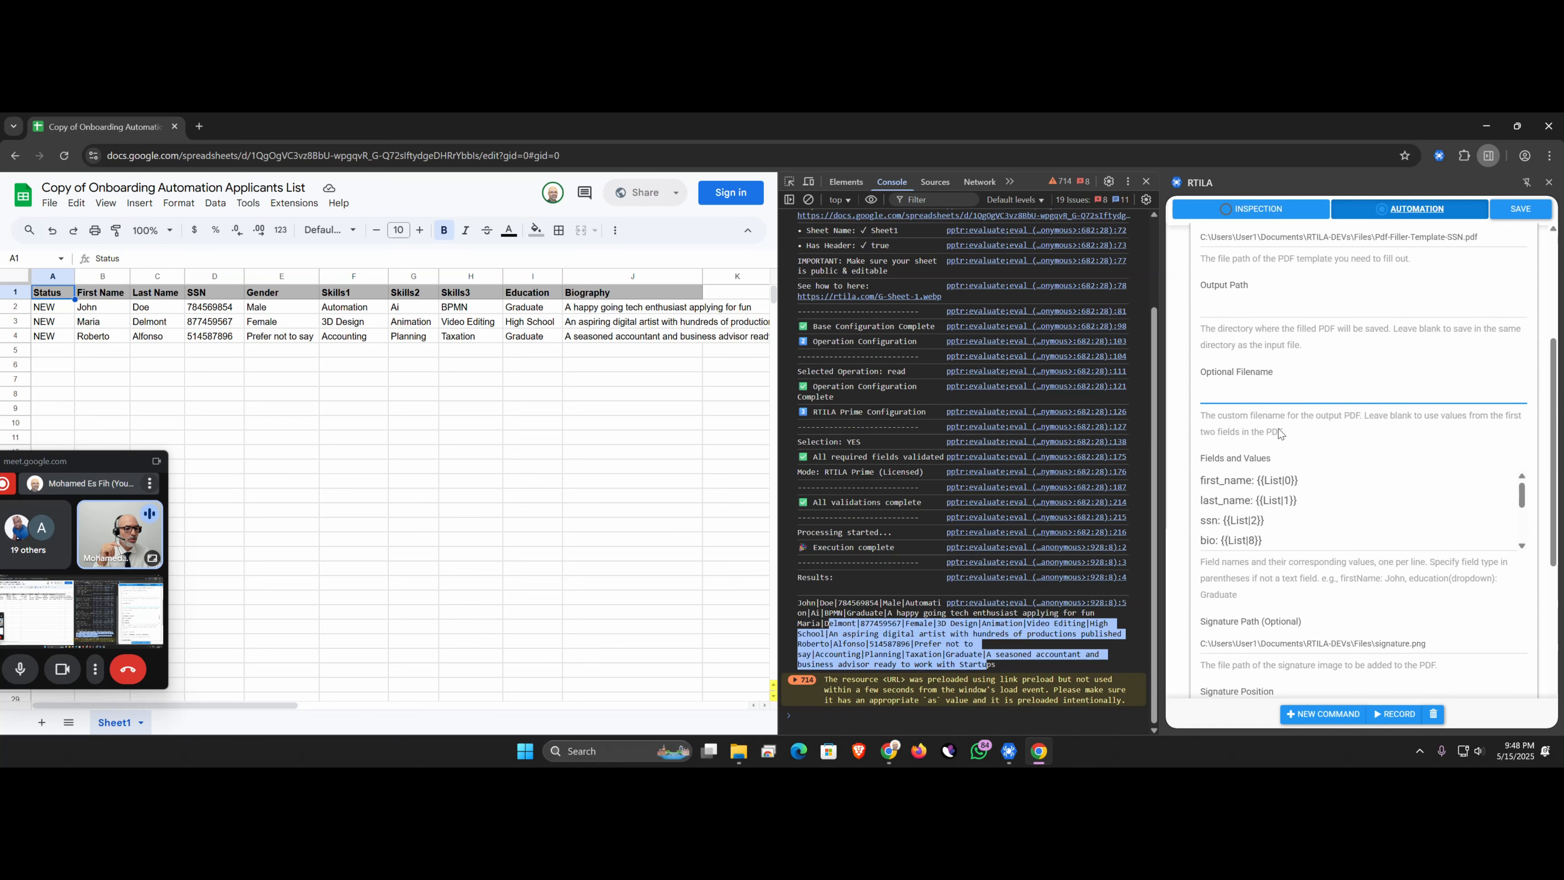
{"action": "scroll", "coordinate": [1279, 433], "scroll_direction": "down", "scroll_amount": 2}
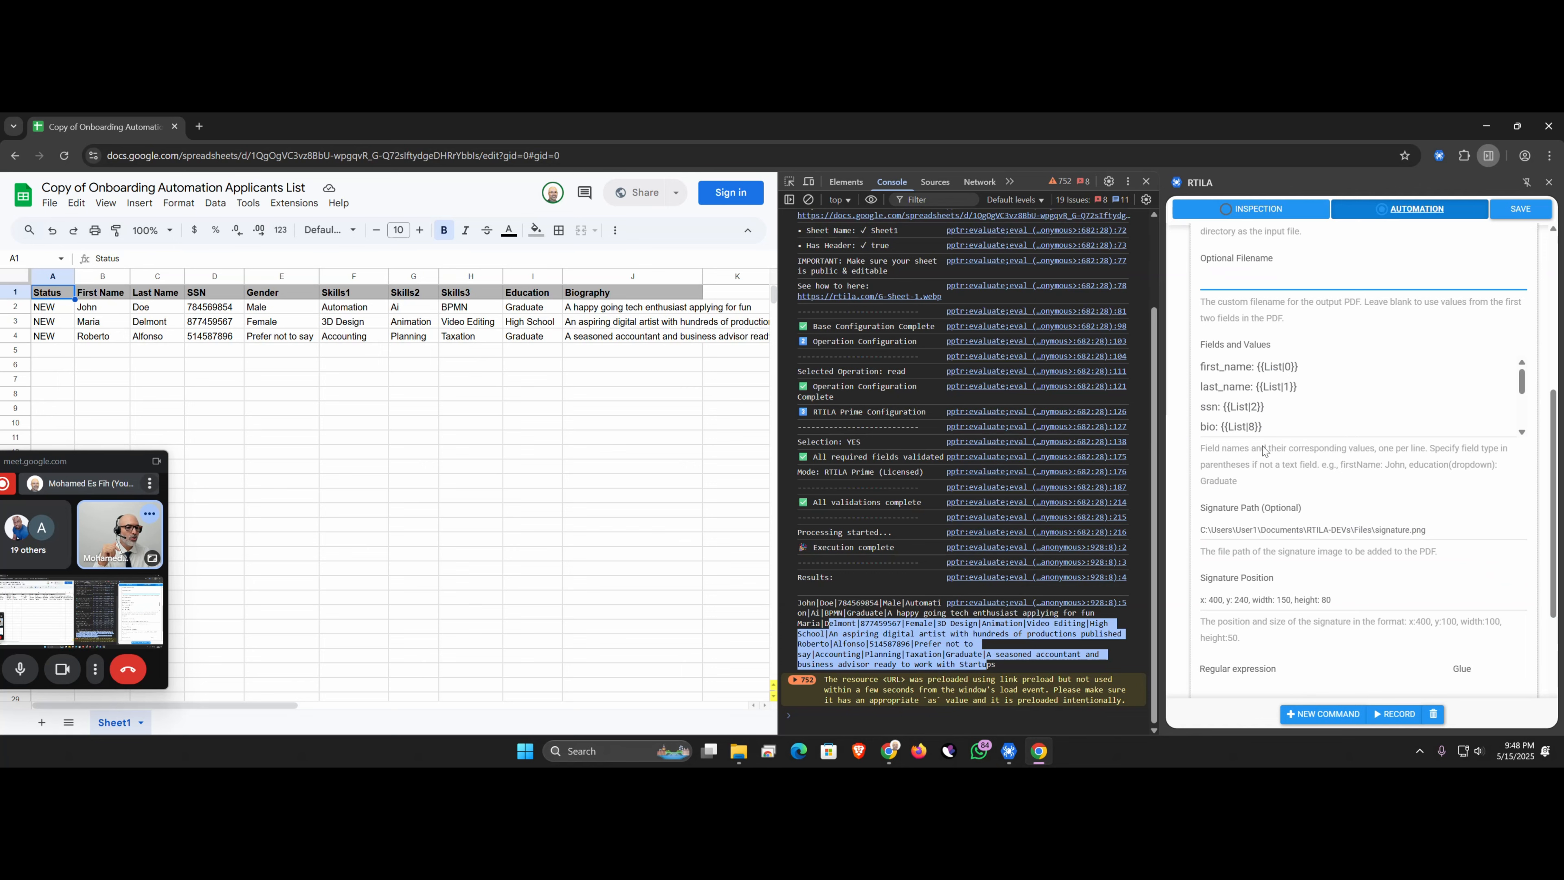
{"action": "left_click", "coordinate": [1523, 433]}
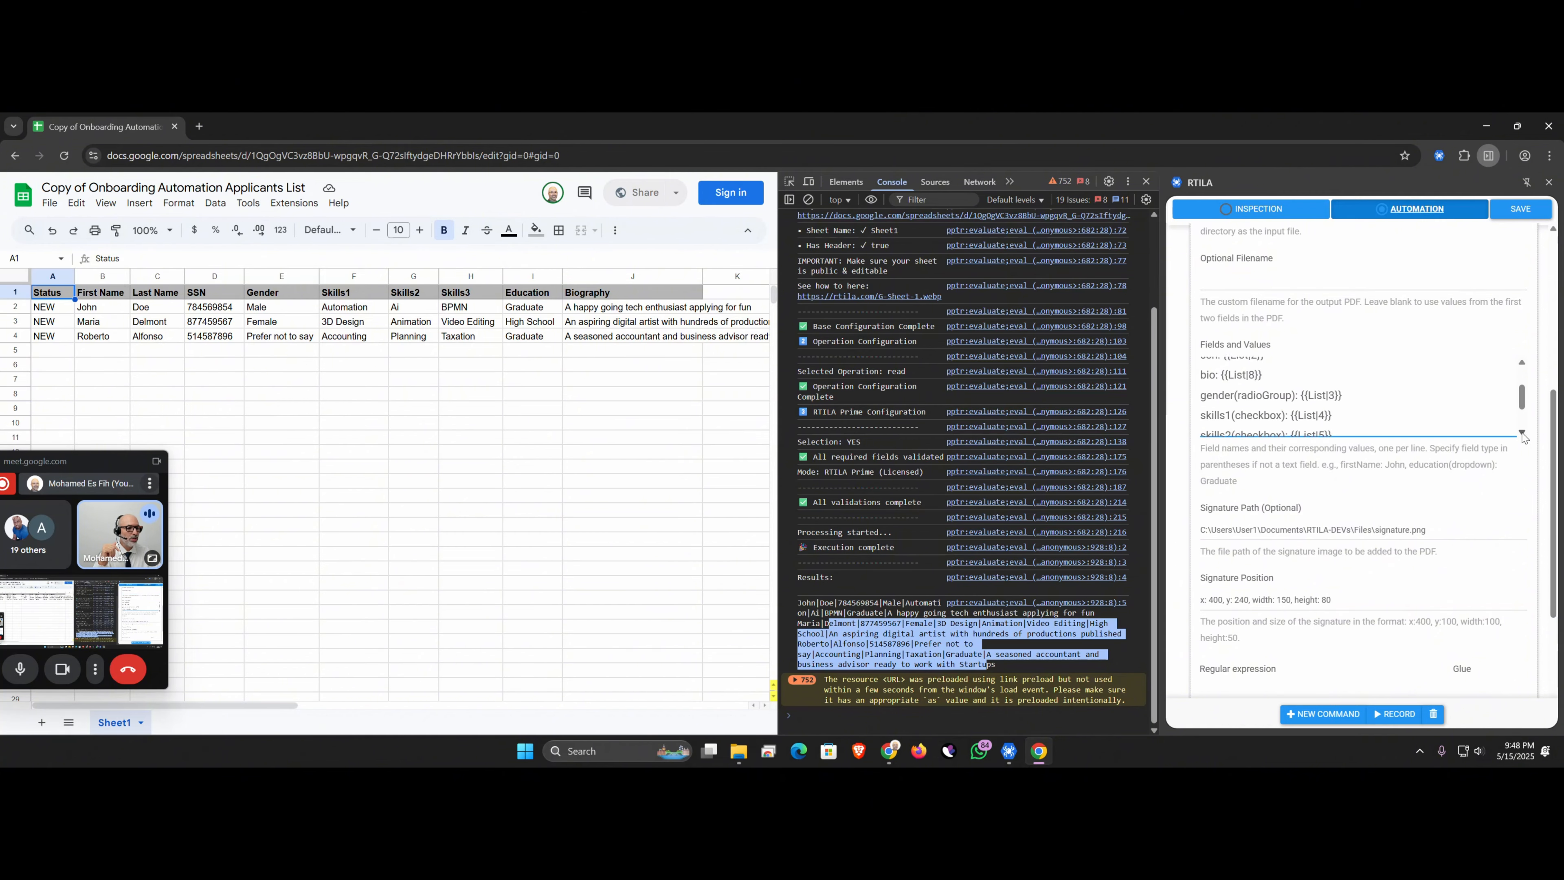
{"action": "left_click", "coordinate": [1522, 433]}
{"action": "left_click_drag", "start_coordinate": [1522, 408], "coordinate": [1521, 370]}
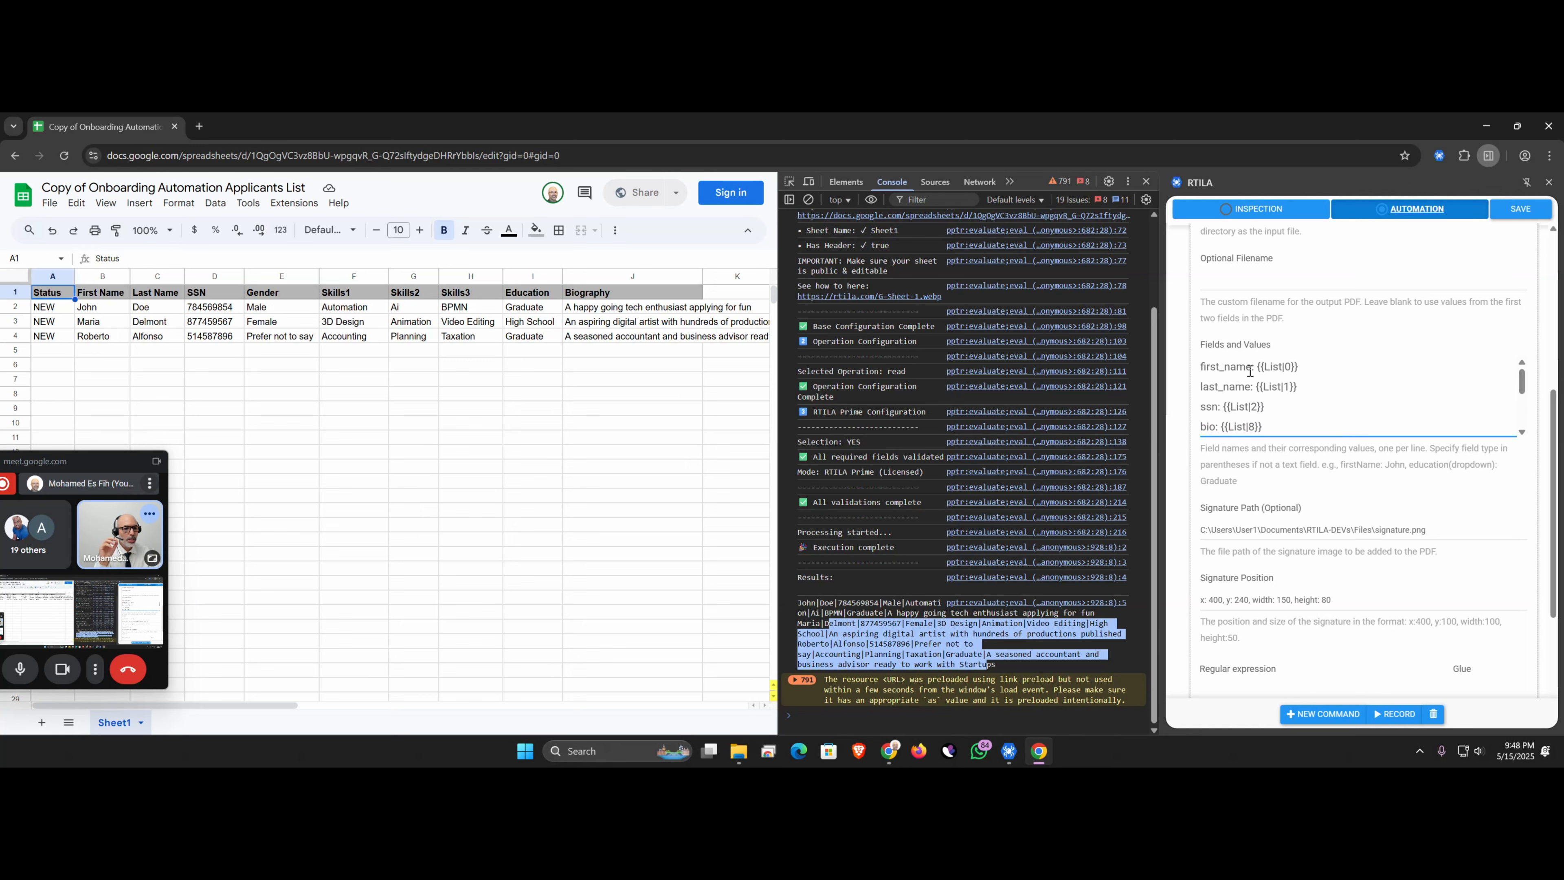
{"action": "left_click_drag", "start_coordinate": [1250, 369], "coordinate": [1201, 370]}
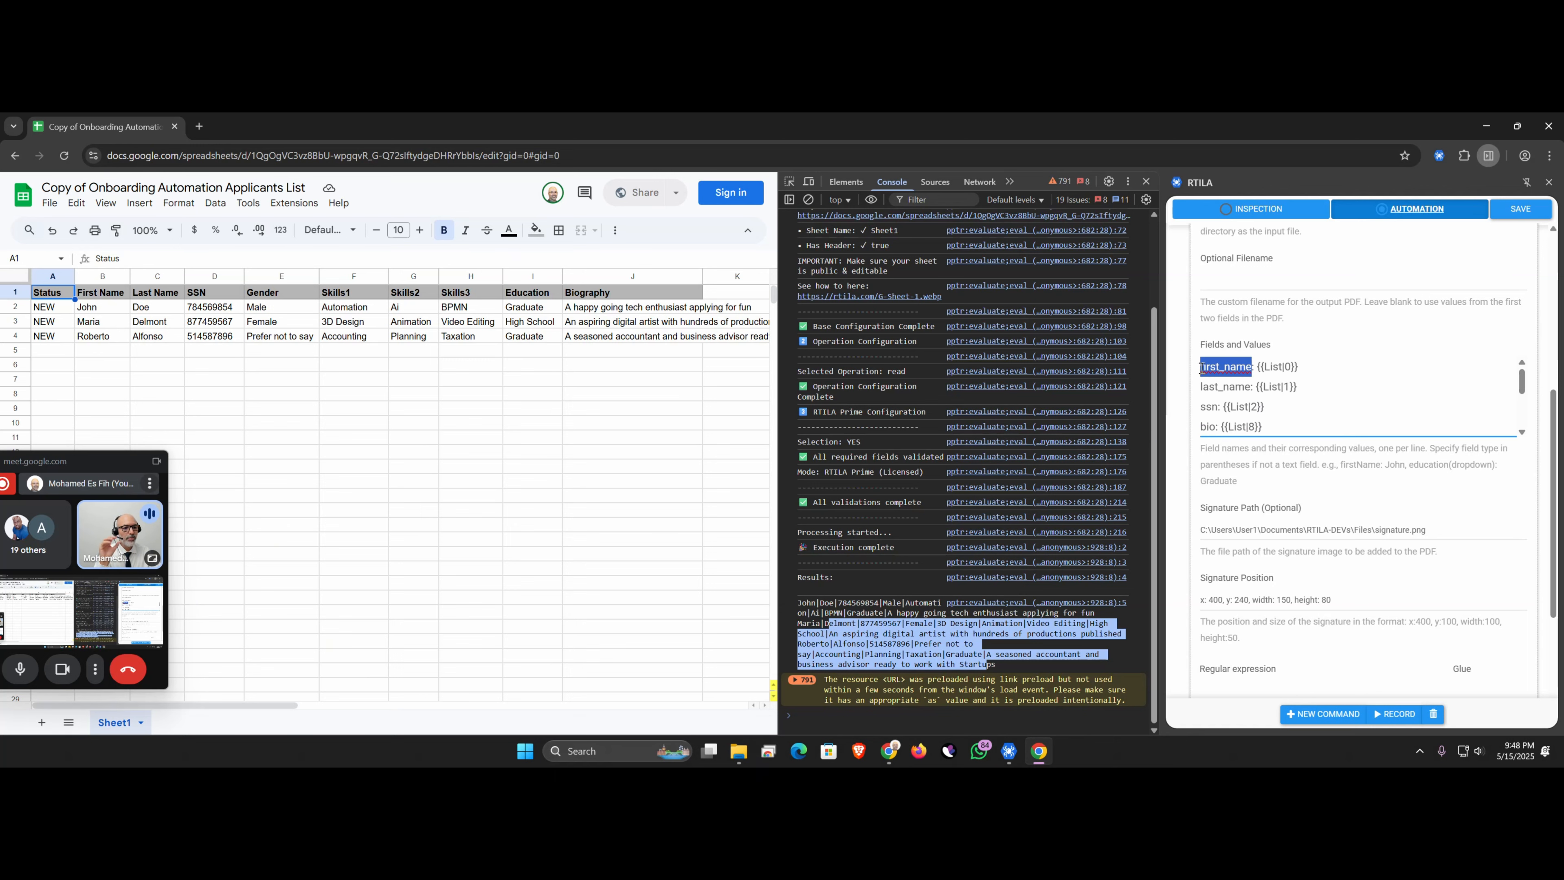
{"action": "left_click", "coordinate": [1228, 370]}
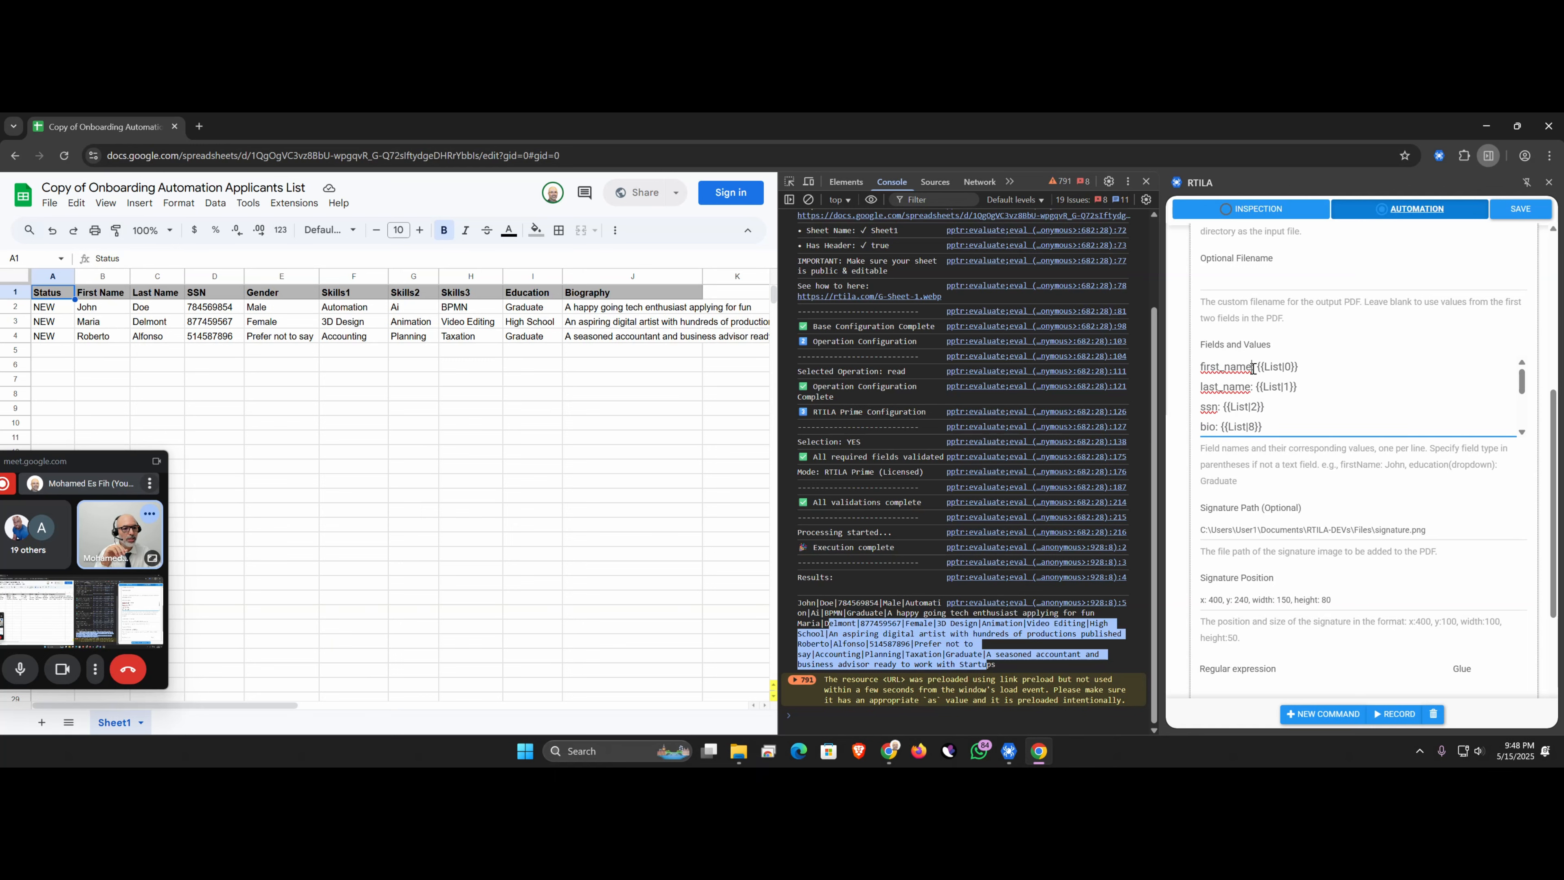
{"action": "left_click_drag", "start_coordinate": [1253, 368], "coordinate": [1199, 372]}
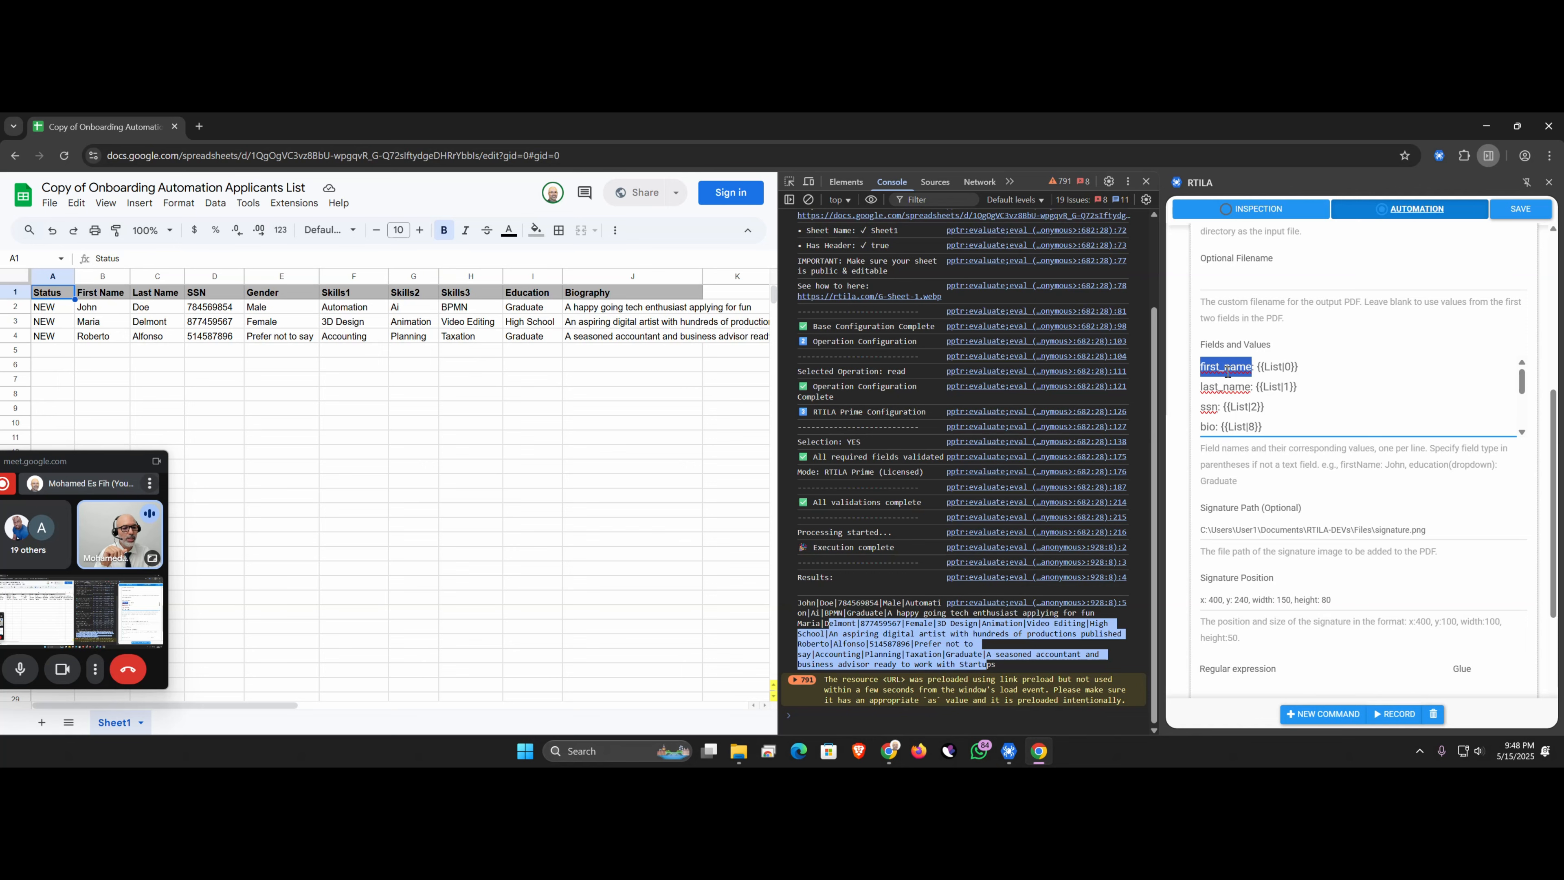
{"action": "left_click", "coordinate": [1239, 395]}
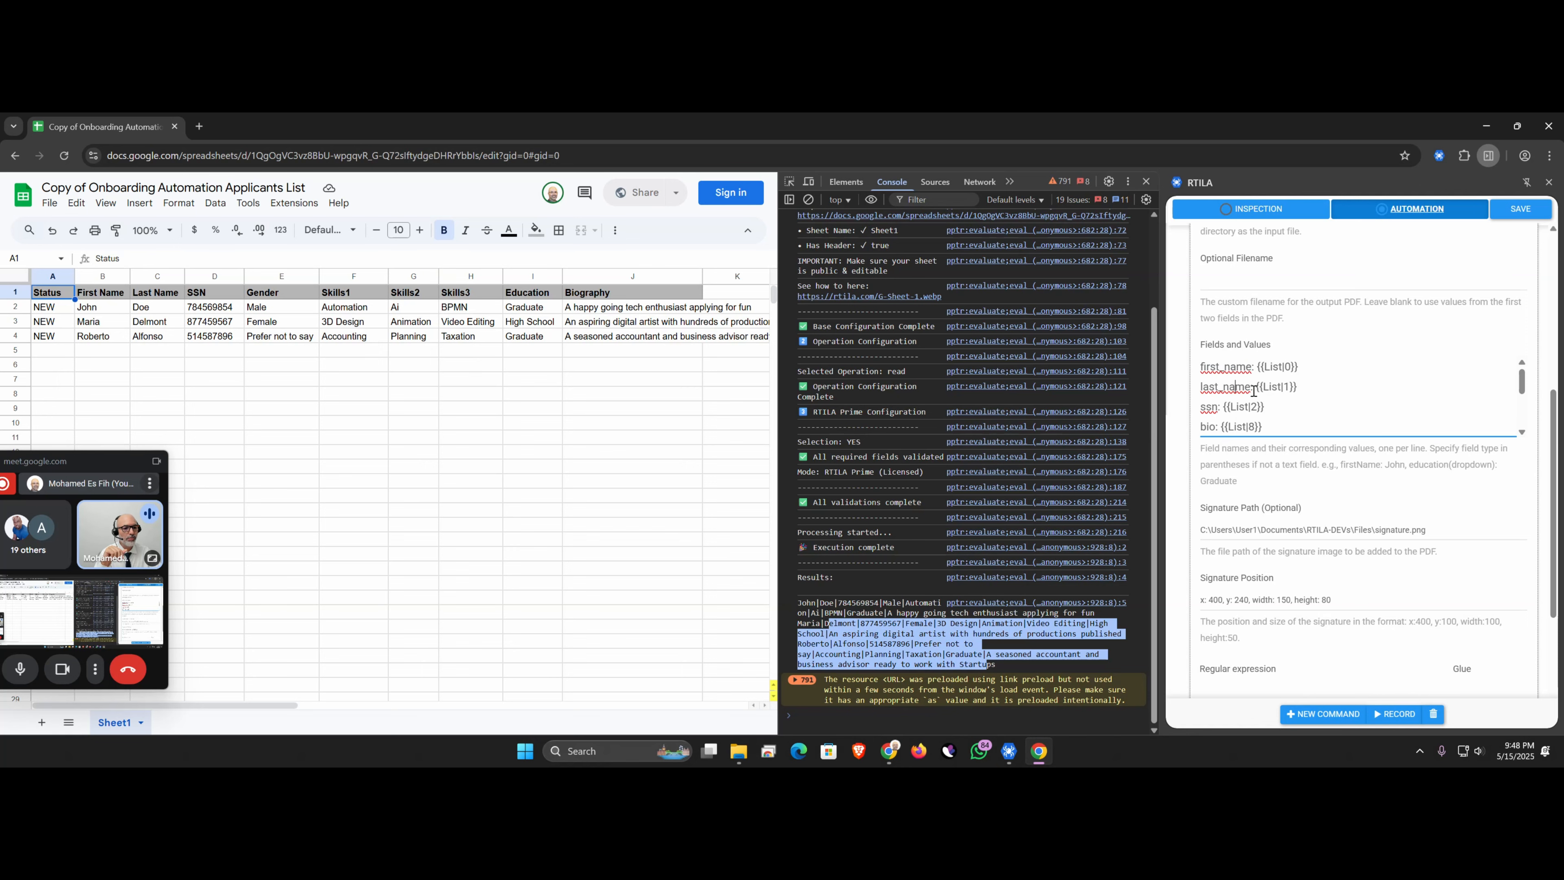
{"action": "left_click_drag", "start_coordinate": [1253, 369], "coordinate": [1196, 376]}
{"action": "left_click", "coordinate": [1258, 370]}
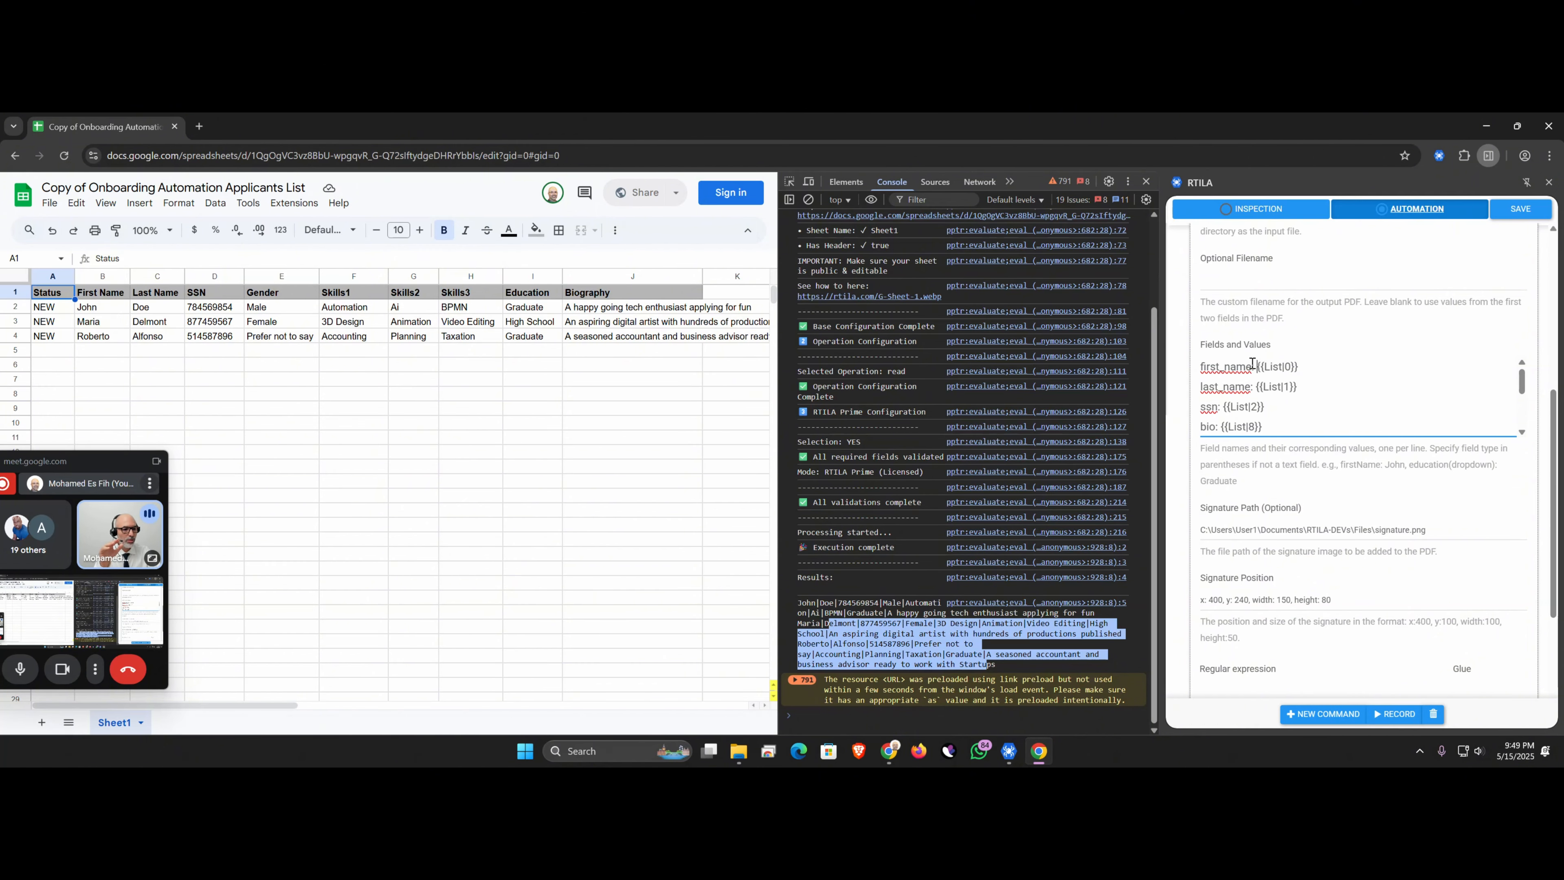
Examine how placeholders such as {{List|0}} map each PDF field to its spreadsheet column, through to the education dropdown.
{"action": "left_click_drag", "start_coordinate": [1301, 368], "coordinate": [1257, 367]}
{"action": "scroll", "coordinate": [1283, 404], "scroll_direction": "up", "scroll_amount": 5}
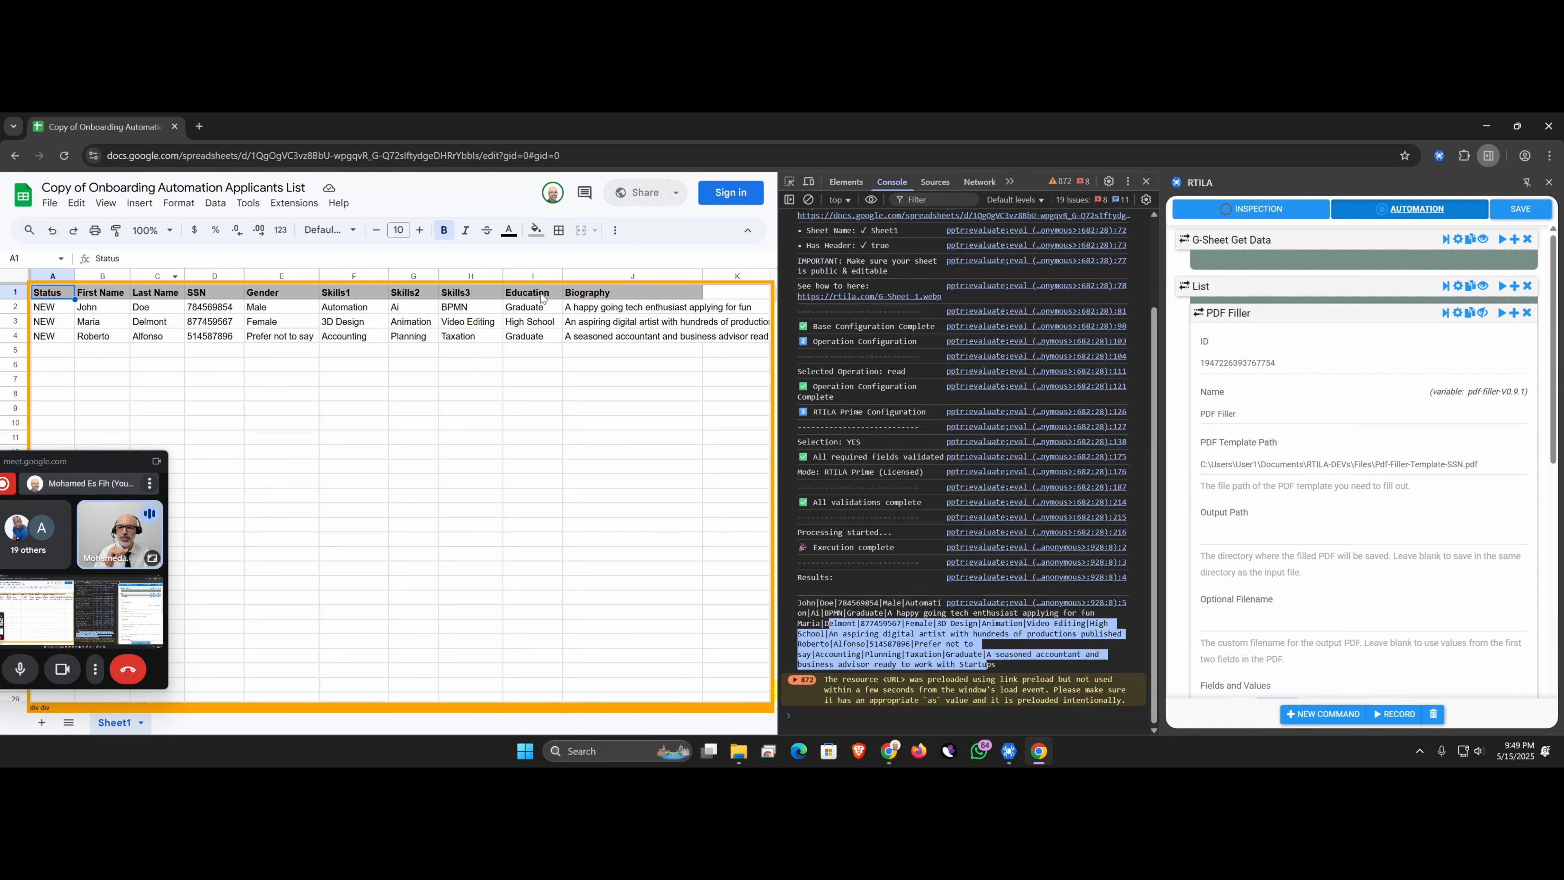
{"action": "scroll", "coordinate": [1324, 526], "scroll_direction": "down", "scroll_amount": 3}
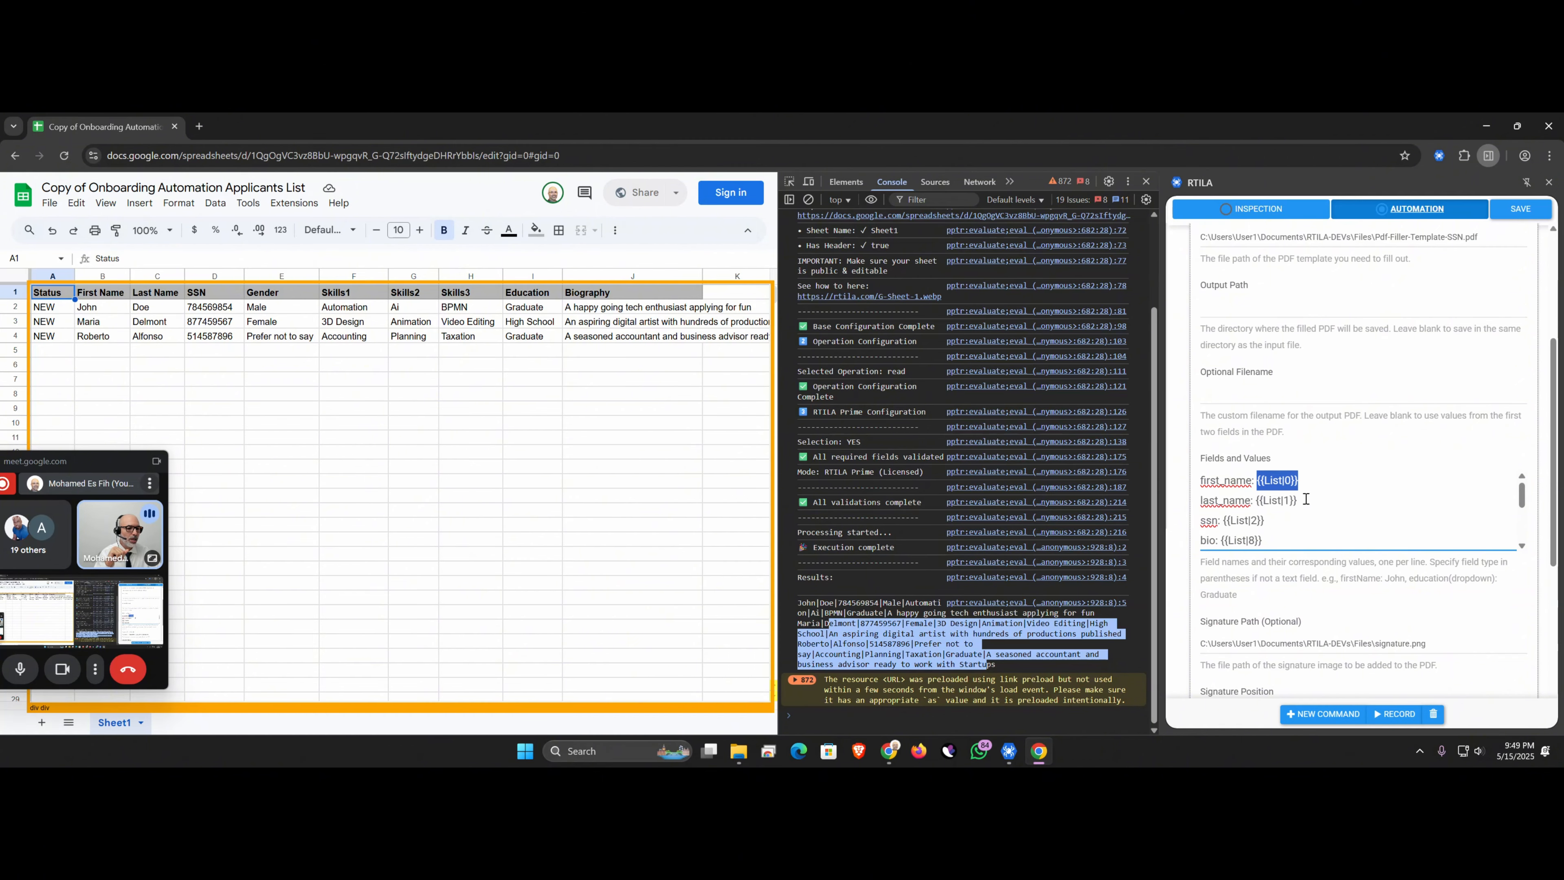
{"action": "left_click", "coordinate": [1276, 482]}
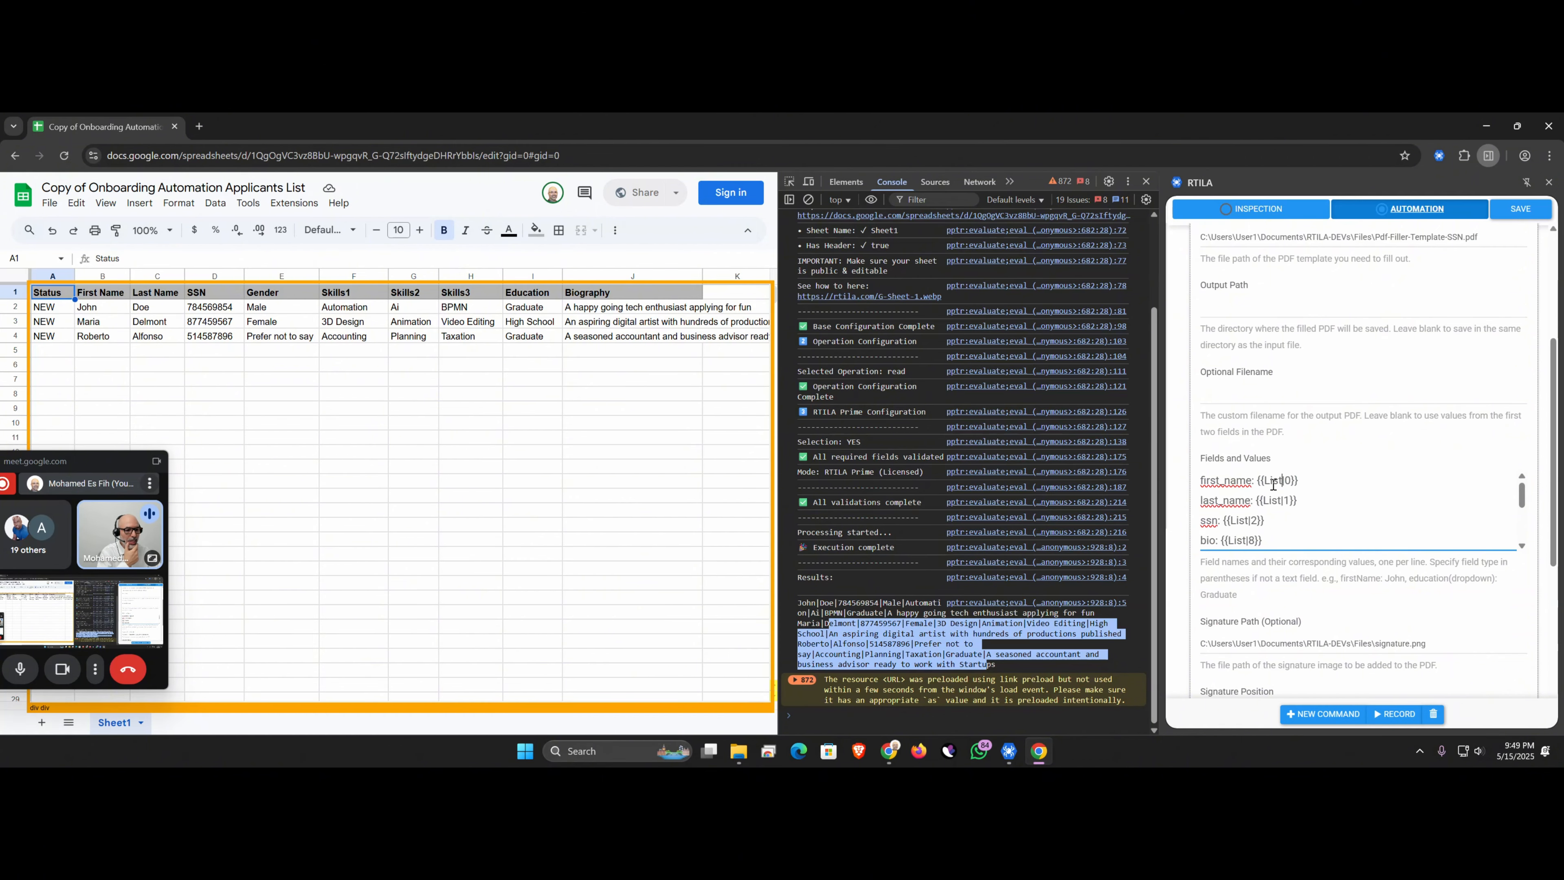
{"action": "left_click_drag", "start_coordinate": [1288, 483], "coordinate": [1284, 484]}
{"action": "scroll", "coordinate": [1287, 504], "scroll_direction": "down", "scroll_amount": 6}
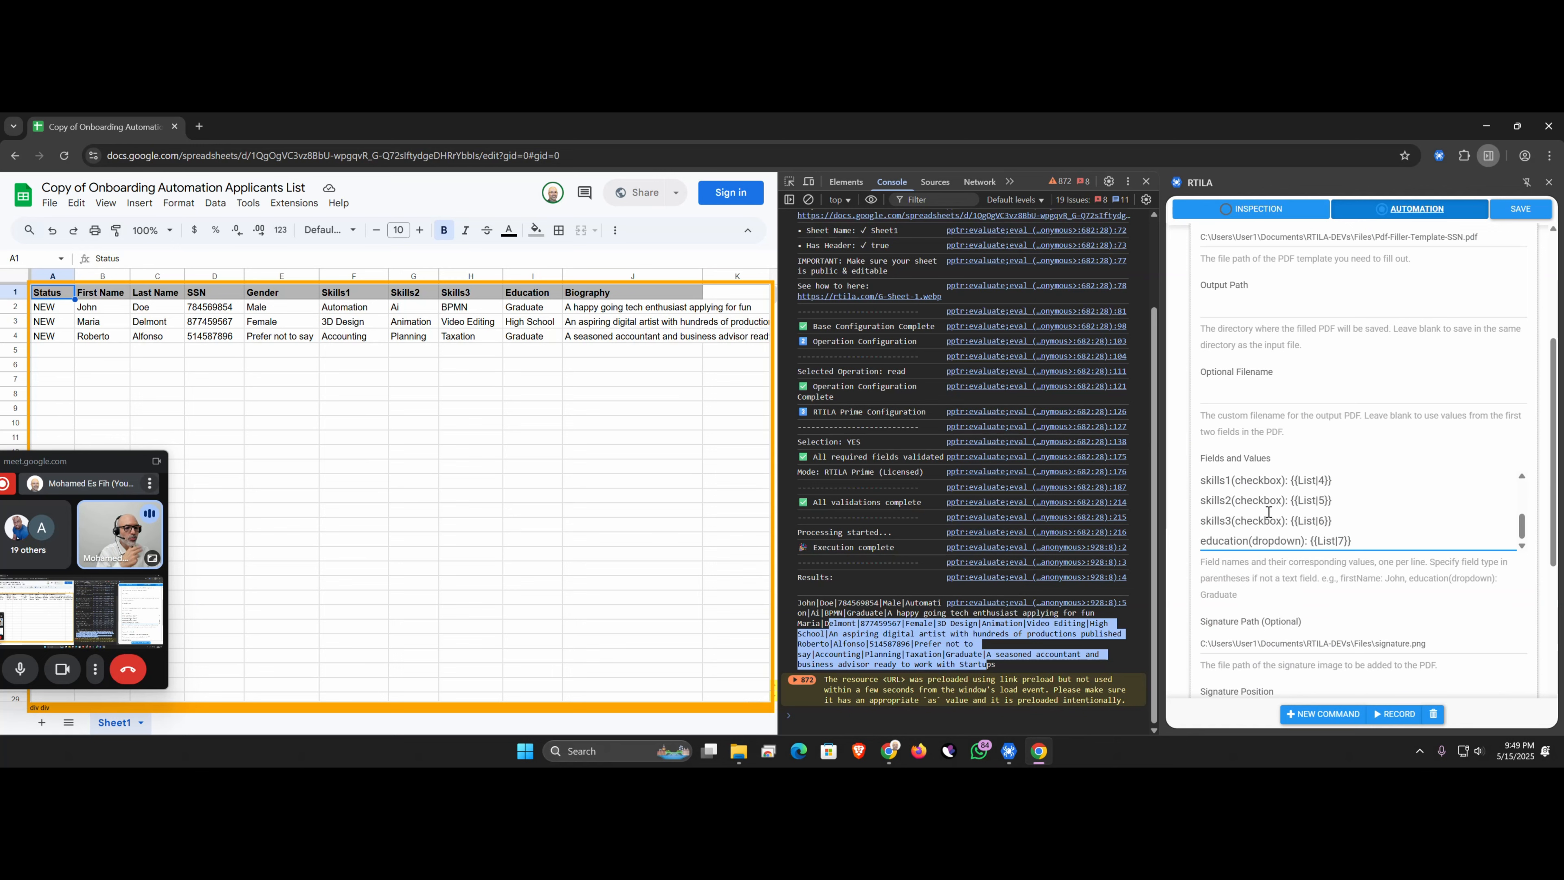
{"action": "scroll", "coordinate": [1269, 517], "scroll_direction": "up", "scroll_amount": 2}
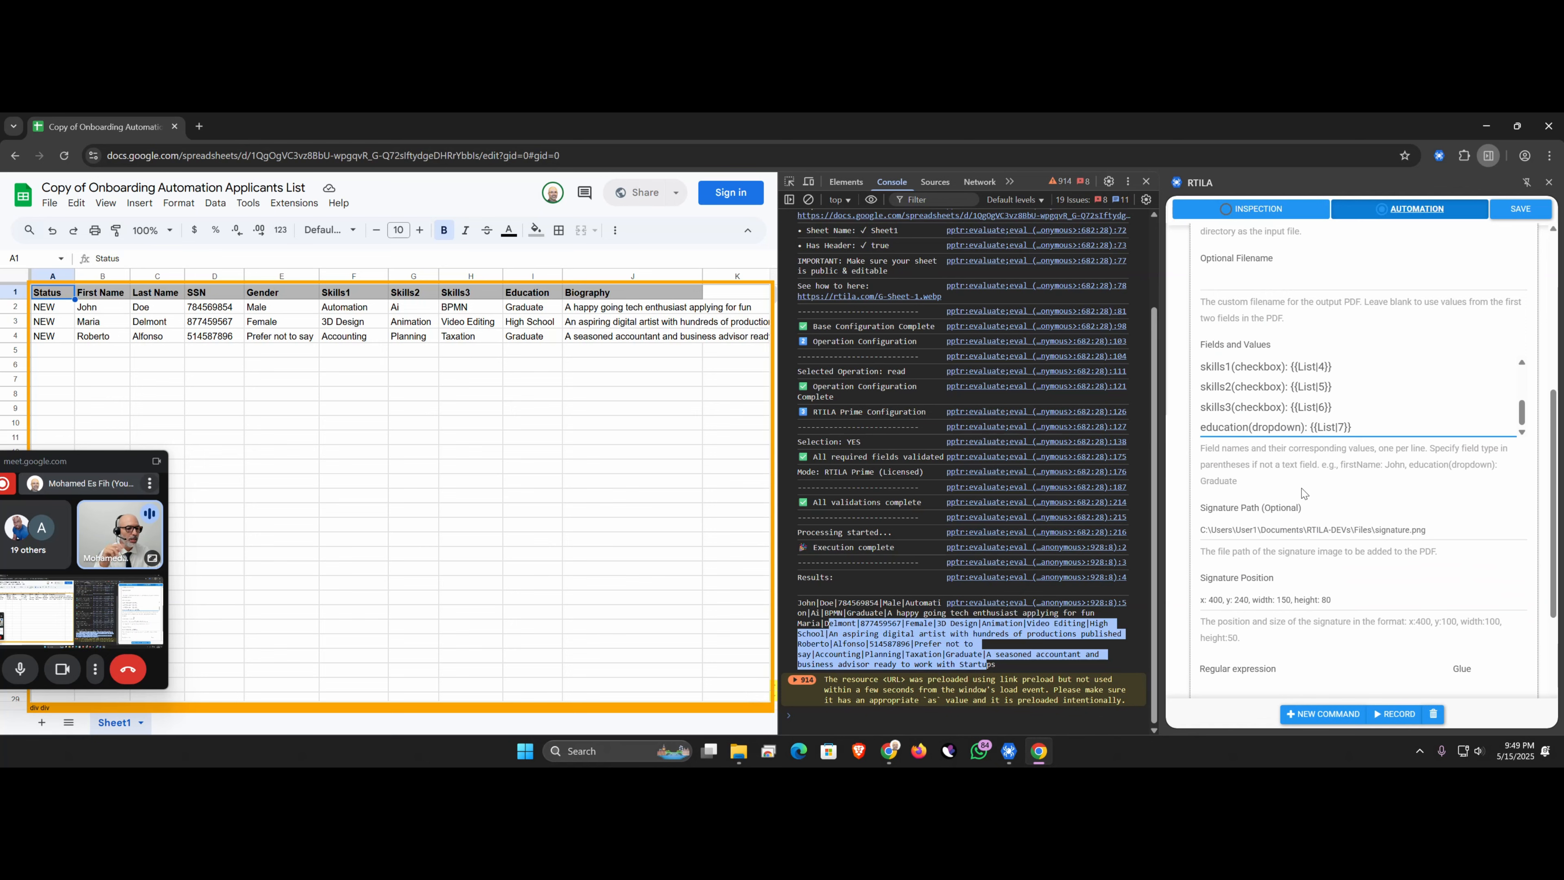
{"action": "scroll", "coordinate": [1303, 491], "scroll_direction": "down", "scroll_amount": 3}
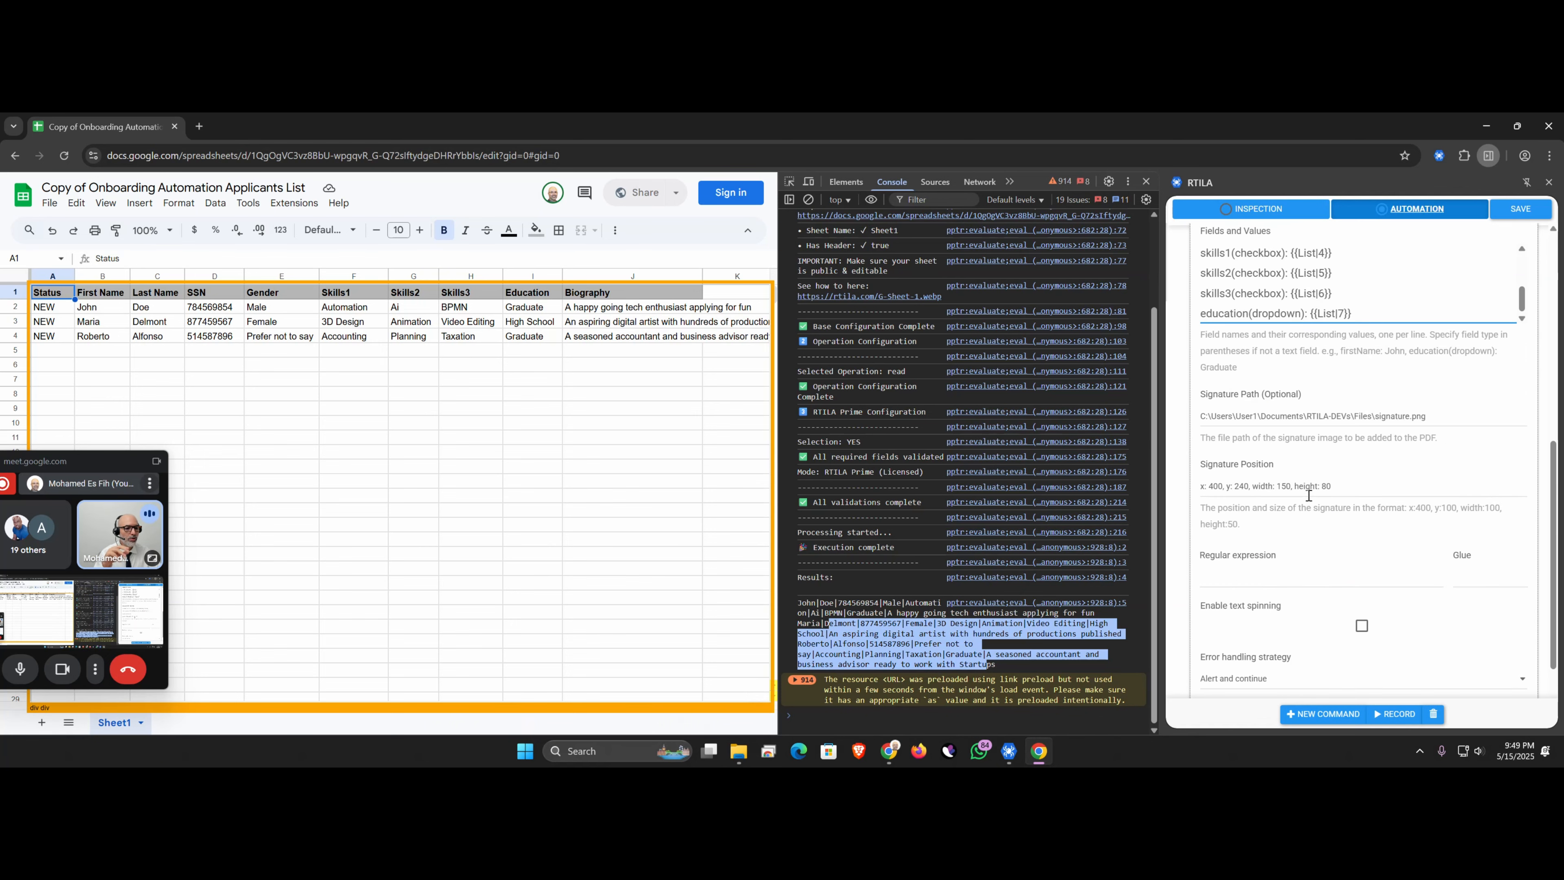
Examine the PDF Filler's Signature Position setting, including its x, y, width and height values.
{"action": "left_click_drag", "start_coordinate": [1338, 486], "coordinate": [1202, 490]}
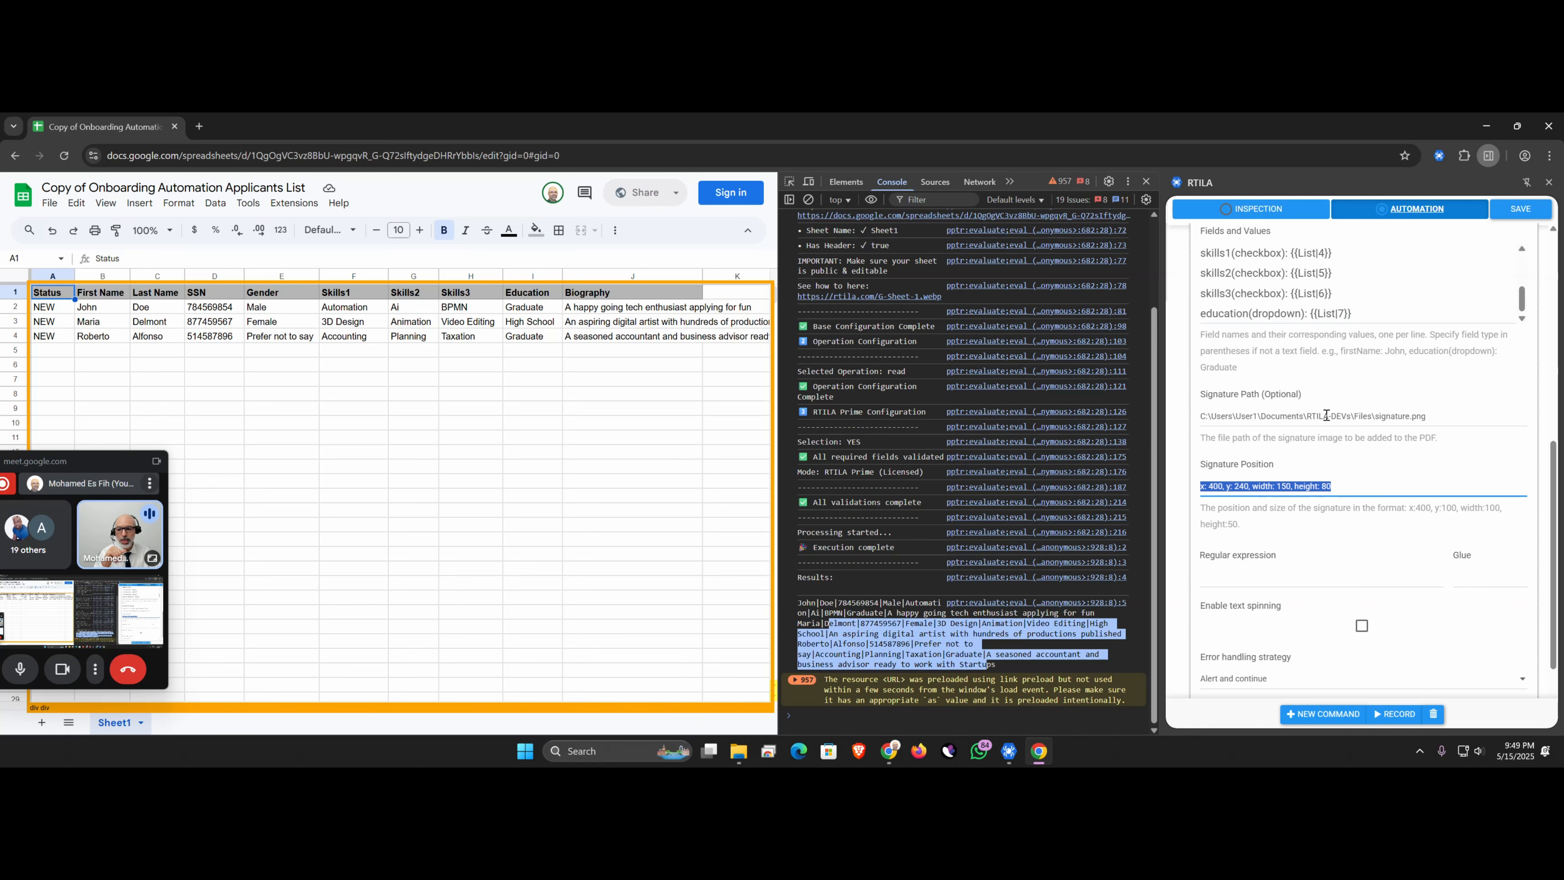
{"action": "left_click", "coordinate": [1227, 488]}
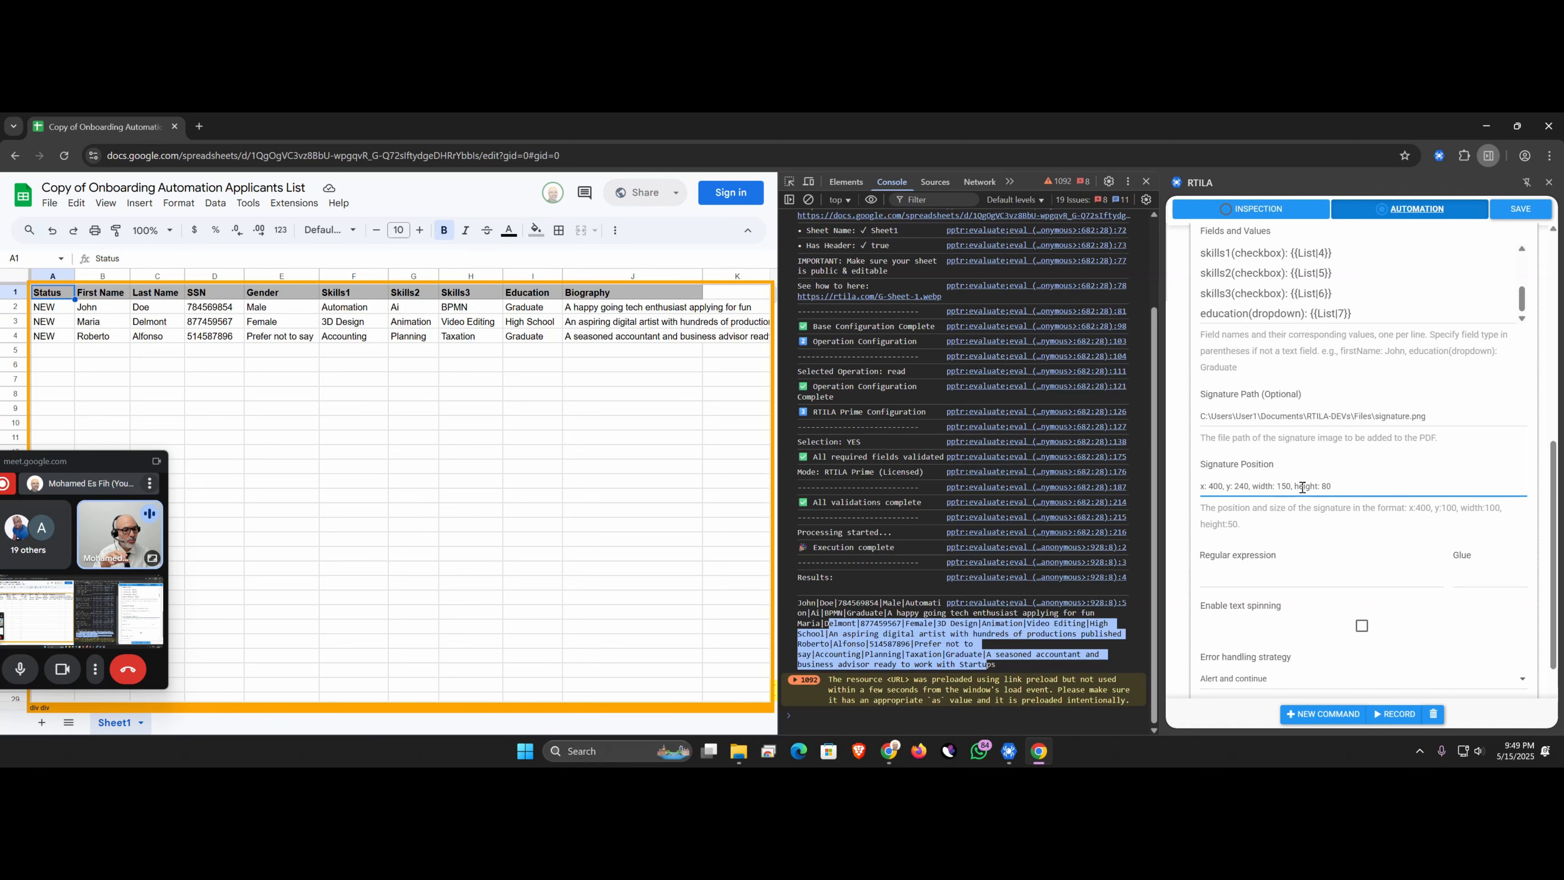
{"action": "scroll", "coordinate": [1308, 524], "scroll_direction": "down", "scroll_amount": 2}
{"action": "scroll", "coordinate": [1308, 525], "scroll_direction": "up", "scroll_amount": 2}
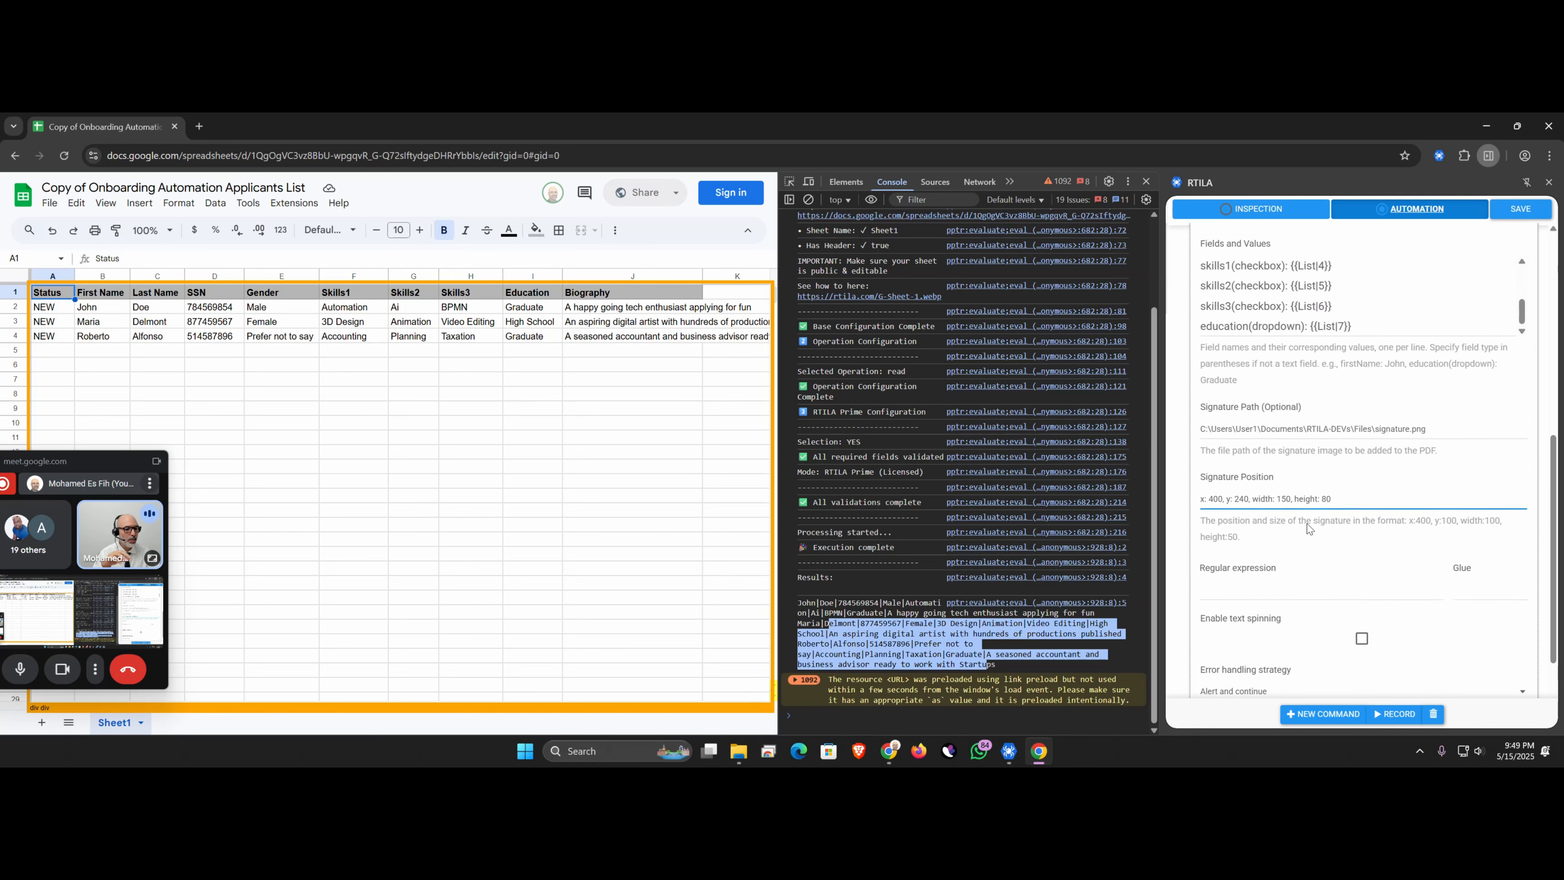
Collapse the PDF Filler command, save the automation, and close the inspection browser.
{"action": "scroll", "coordinate": [1308, 528], "scroll_direction": "up", "scroll_amount": 8}
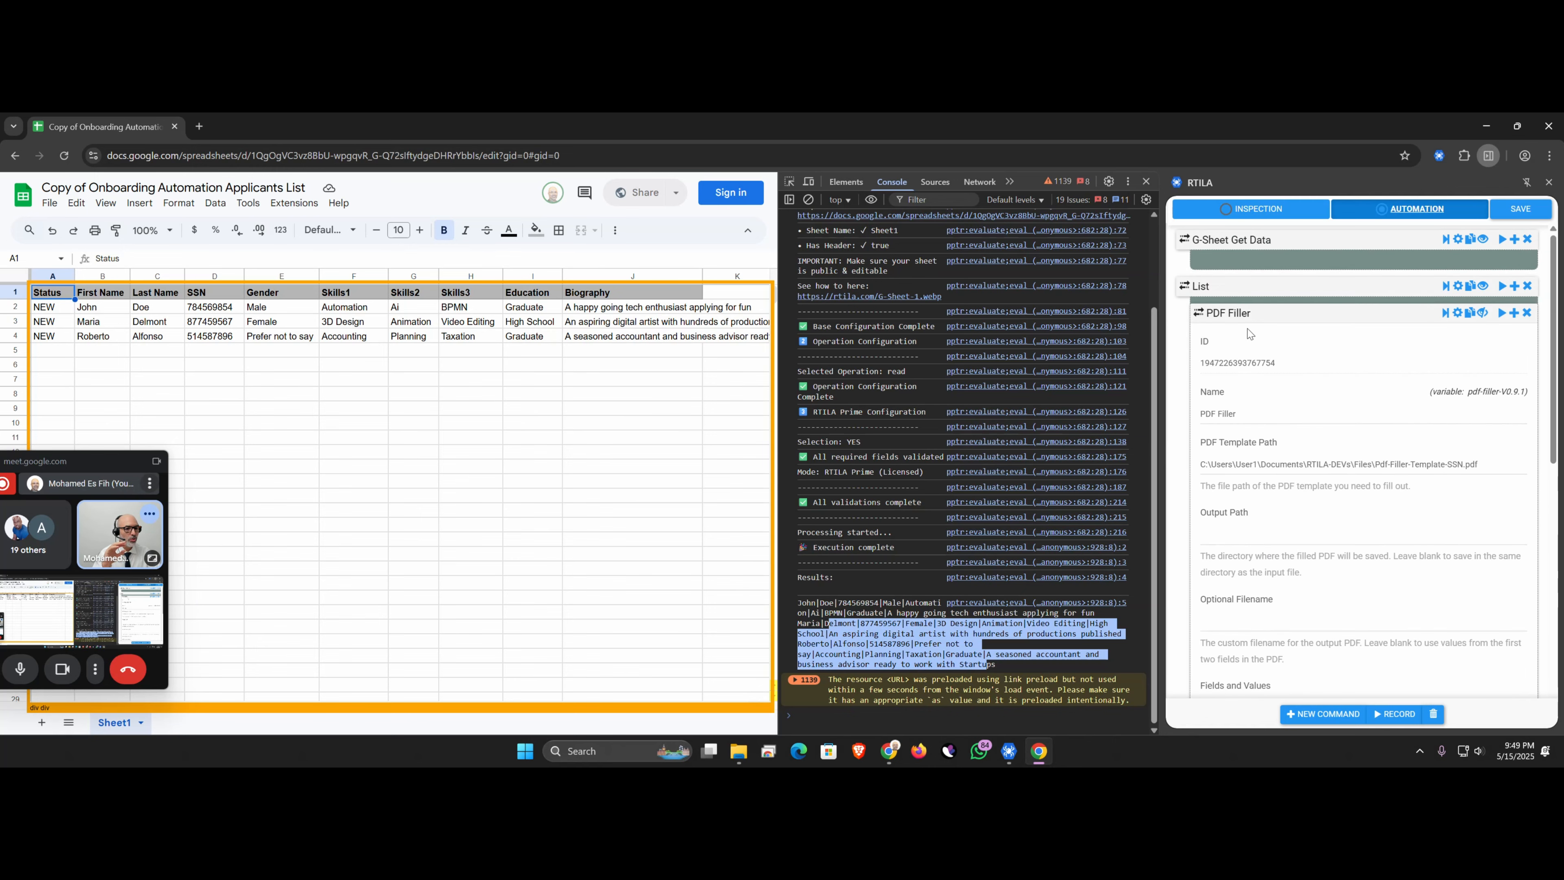
{"action": "left_click", "coordinate": [1240, 321]}
{"action": "left_click", "coordinate": [1520, 210]}
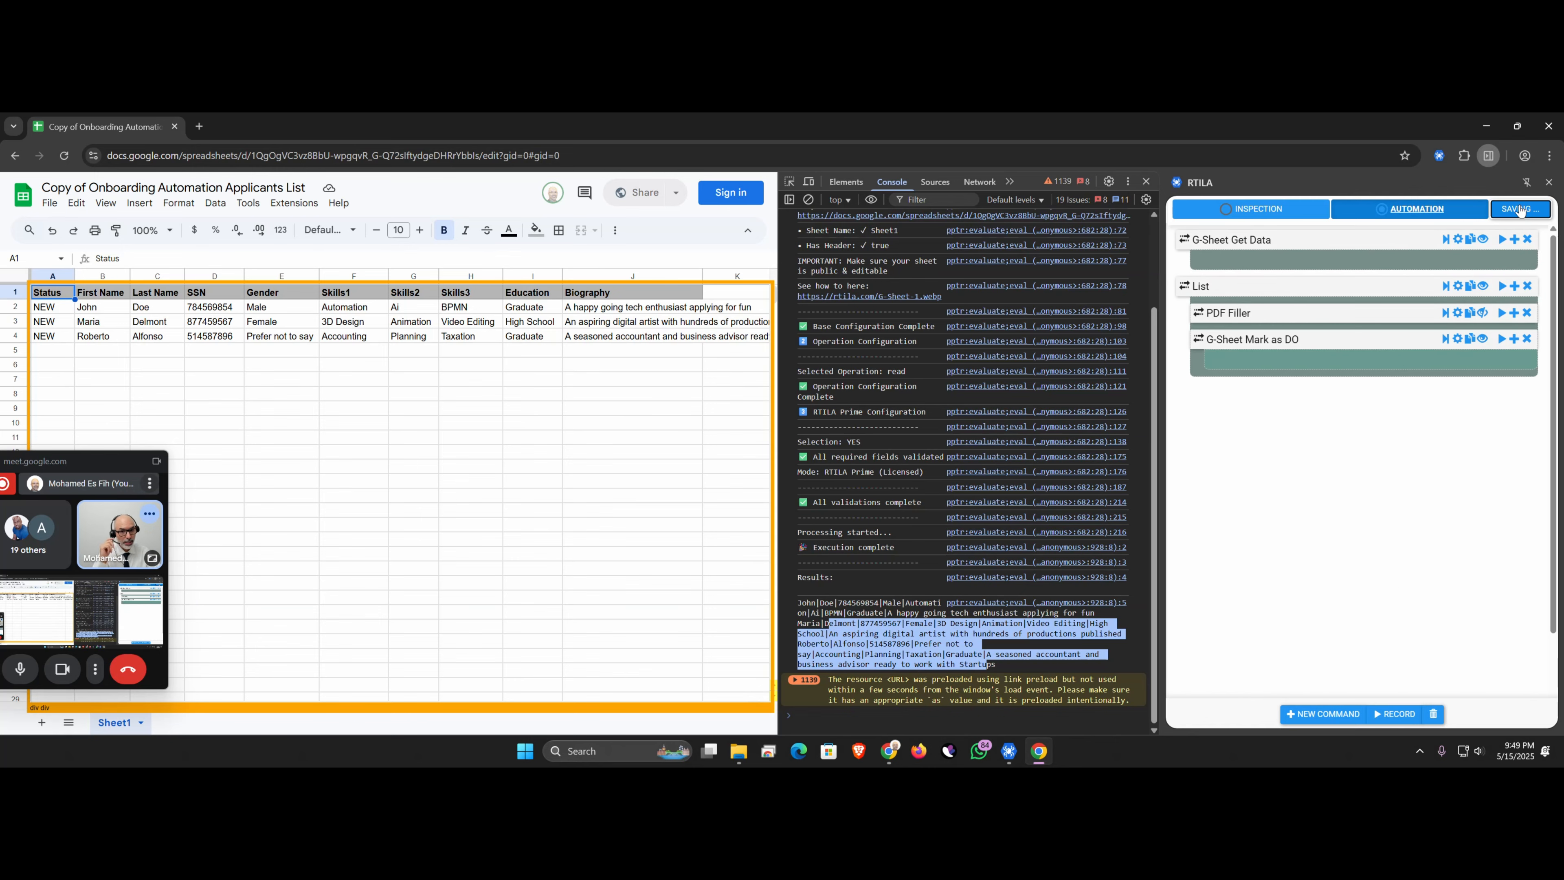
{"action": "left_click", "coordinate": [1549, 125]}
Move File Explorer's Files window to the upper-left corner of the screen and resize it to a tall, narrow strip.
{"action": "left_click", "coordinate": [523, 367]}
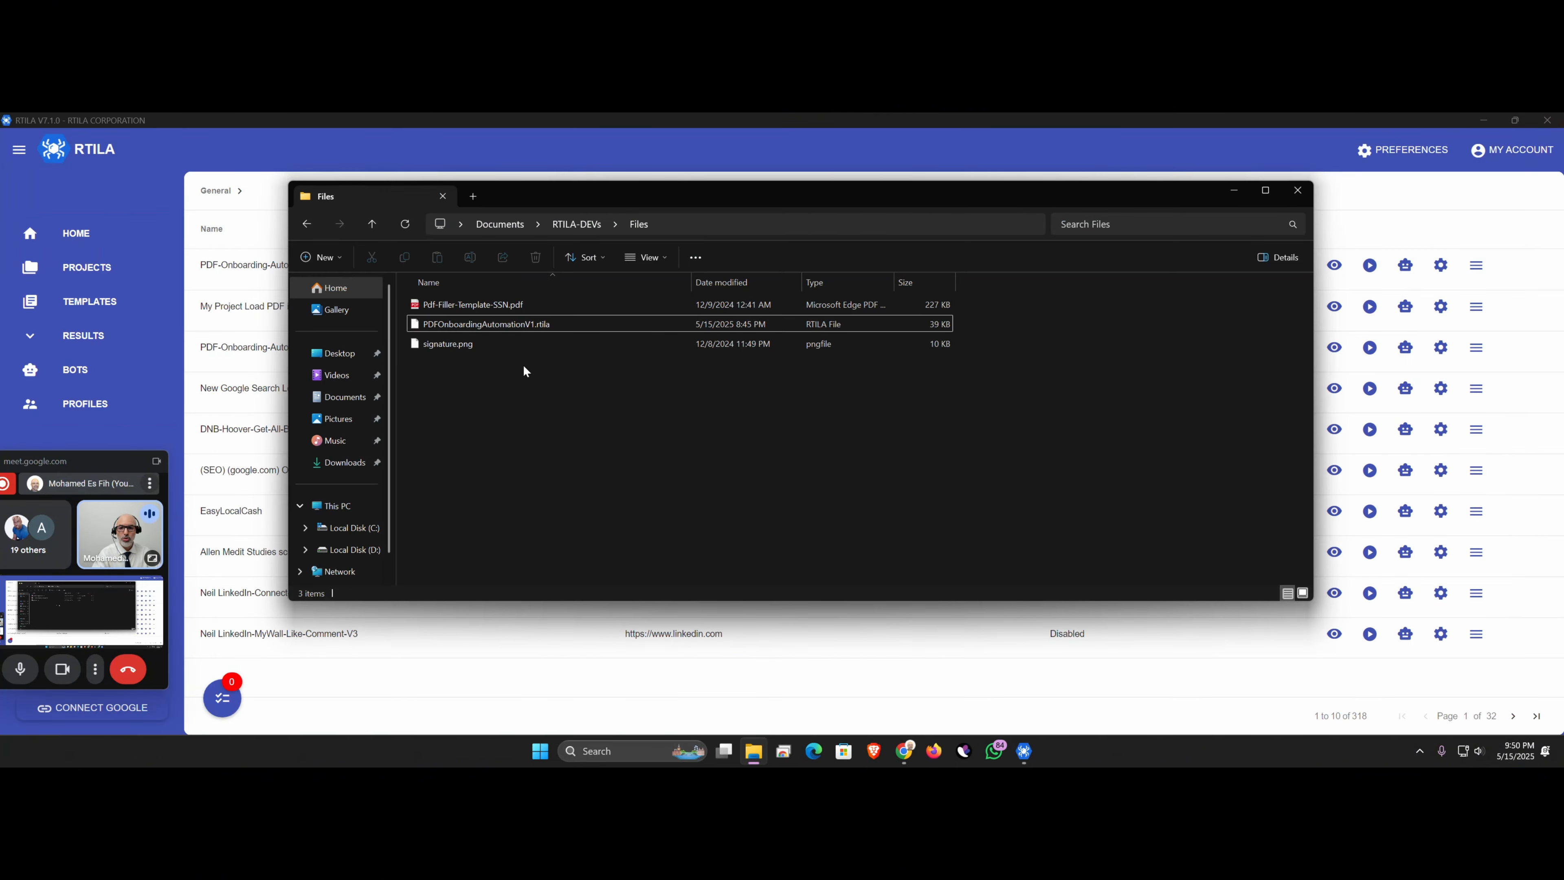
{"action": "left_click_drag", "start_coordinate": [720, 203], "coordinate": [433, 132]}
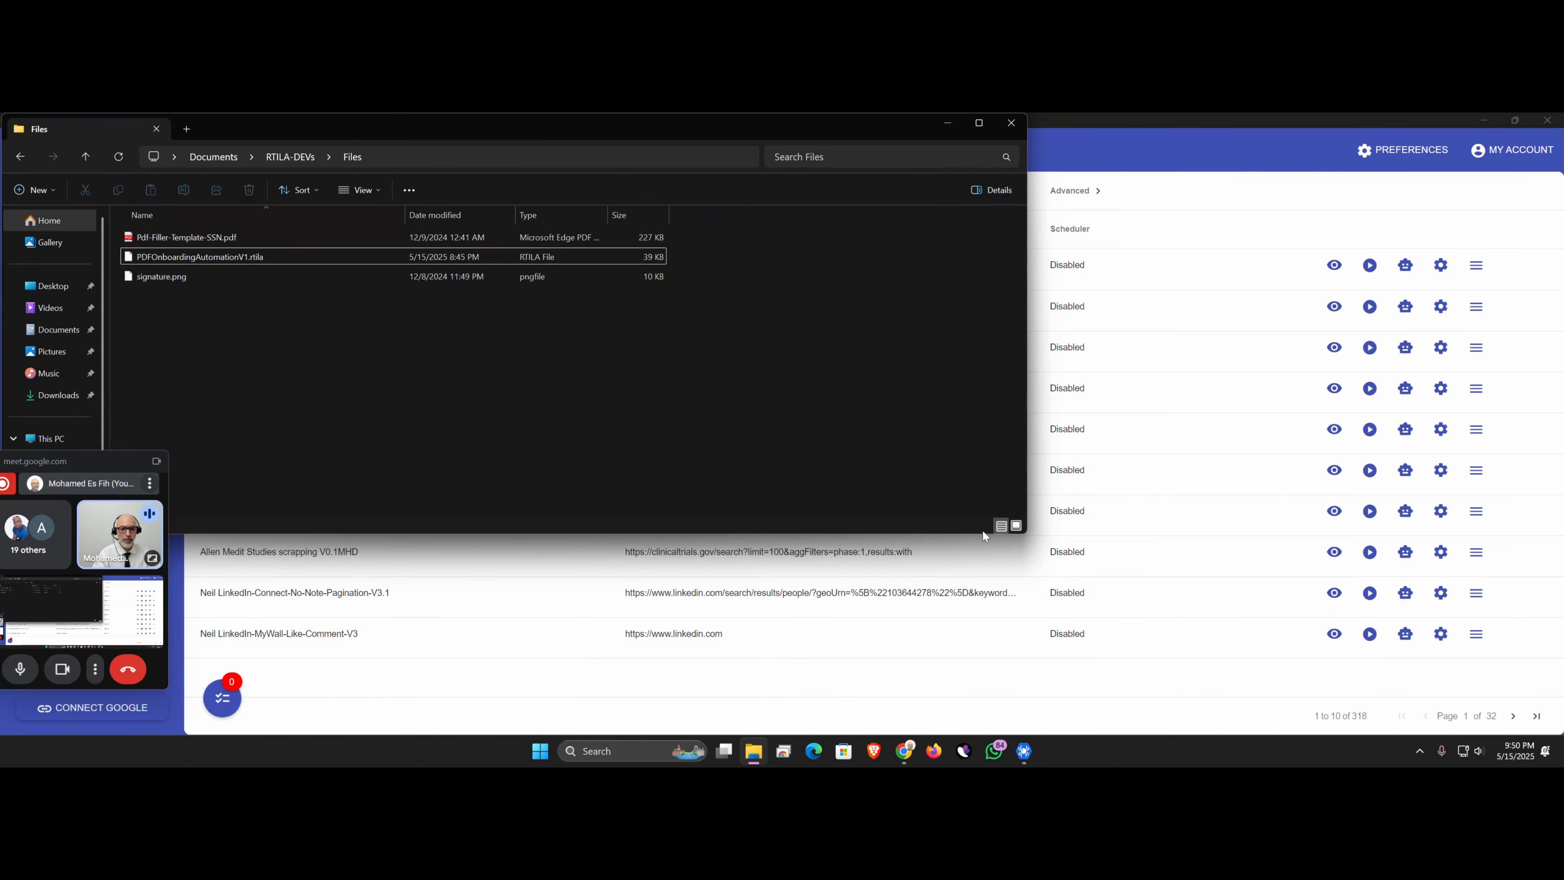
{"action": "left_click_drag", "start_coordinate": [1028, 535], "coordinate": [397, 733]}
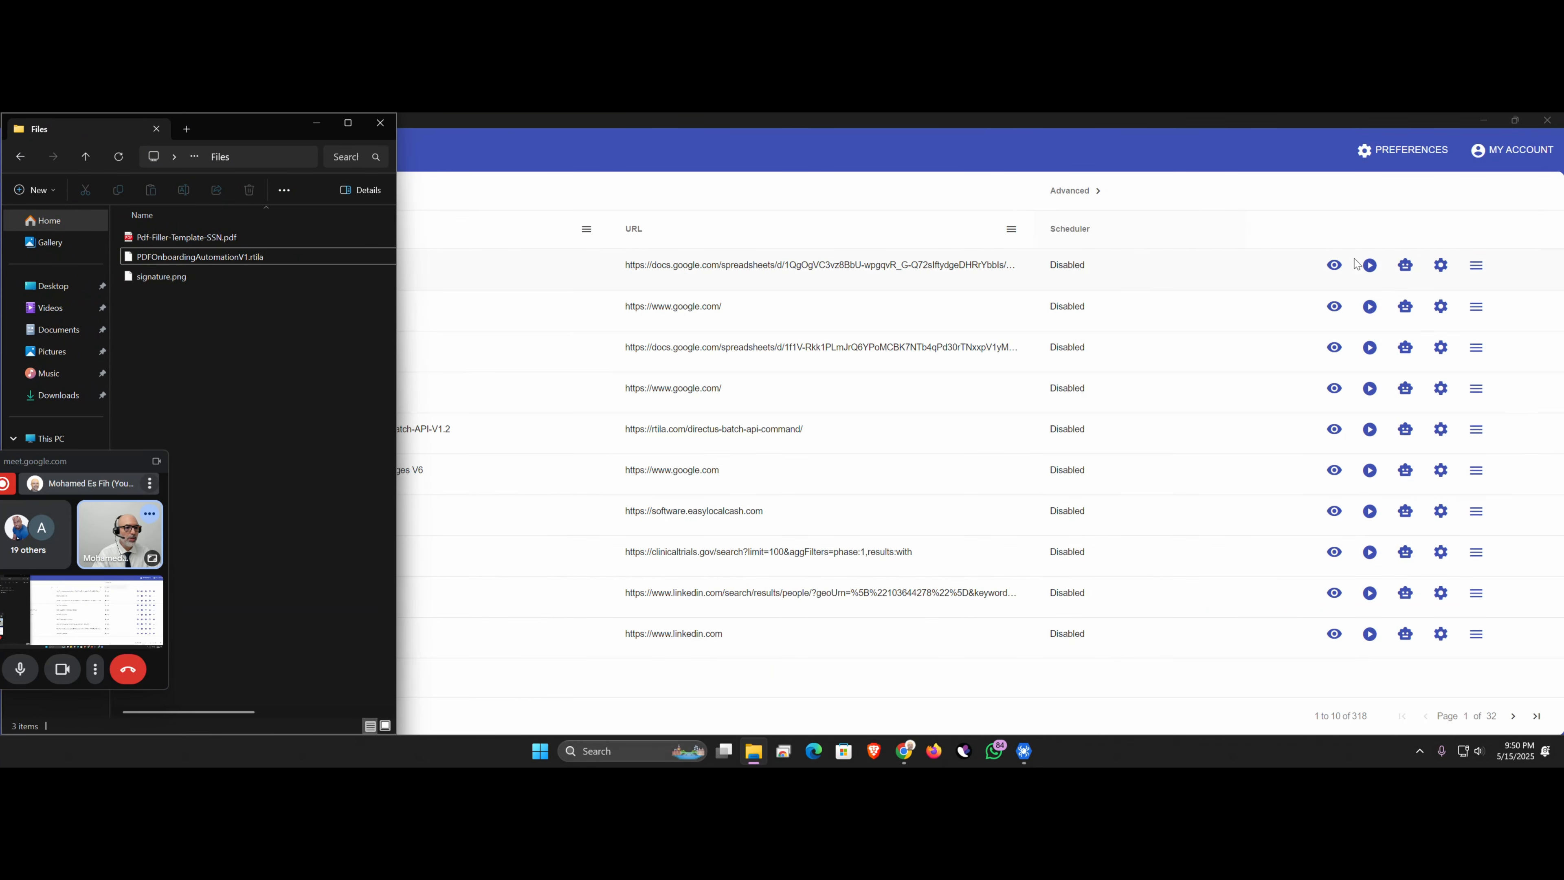
Run PDF-Onboarding-Automation-V1 locally, with its browser snapped to the right half of the screen and the narrowed Files folder window on the left.
{"action": "left_click", "coordinate": [1371, 266]}
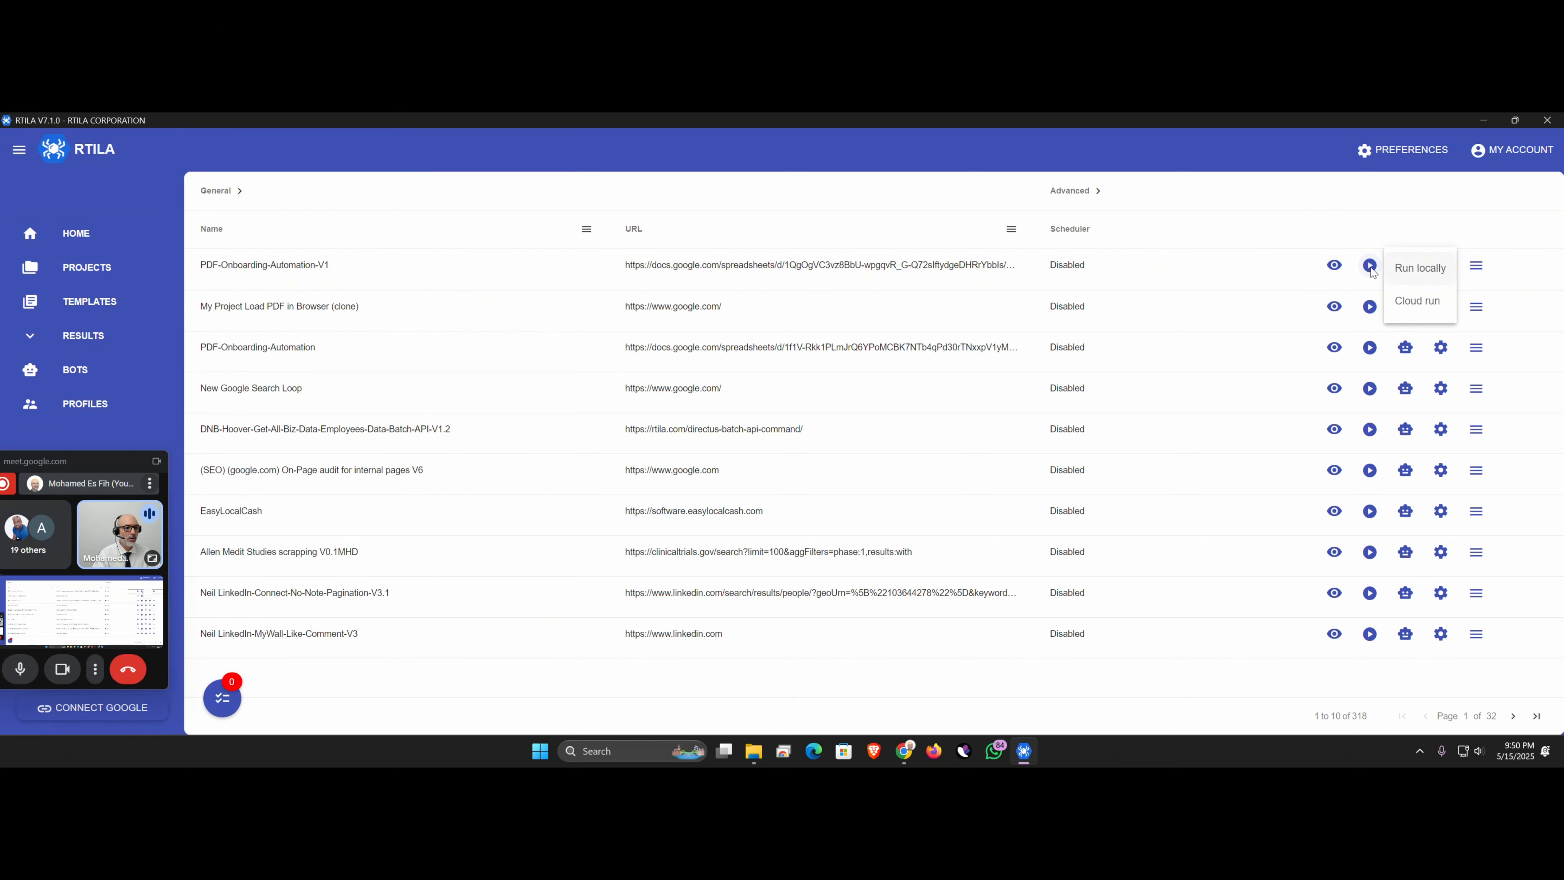
{"action": "left_click", "coordinate": [1415, 268]}
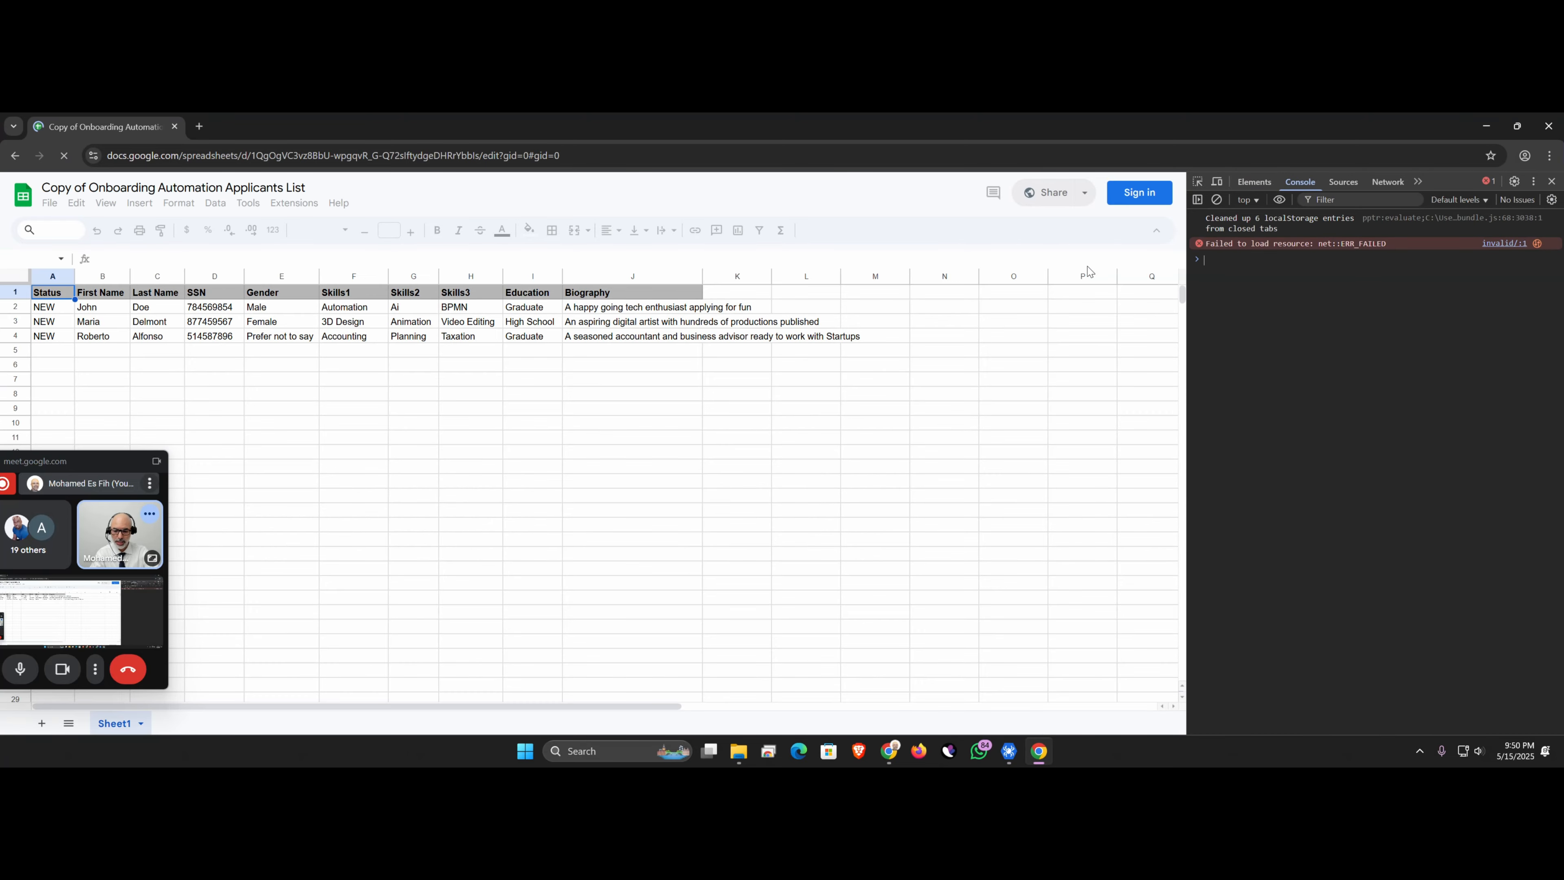
{"action": "key", "text": "super+Right"}
{"action": "left_click", "coordinate": [654, 328]}
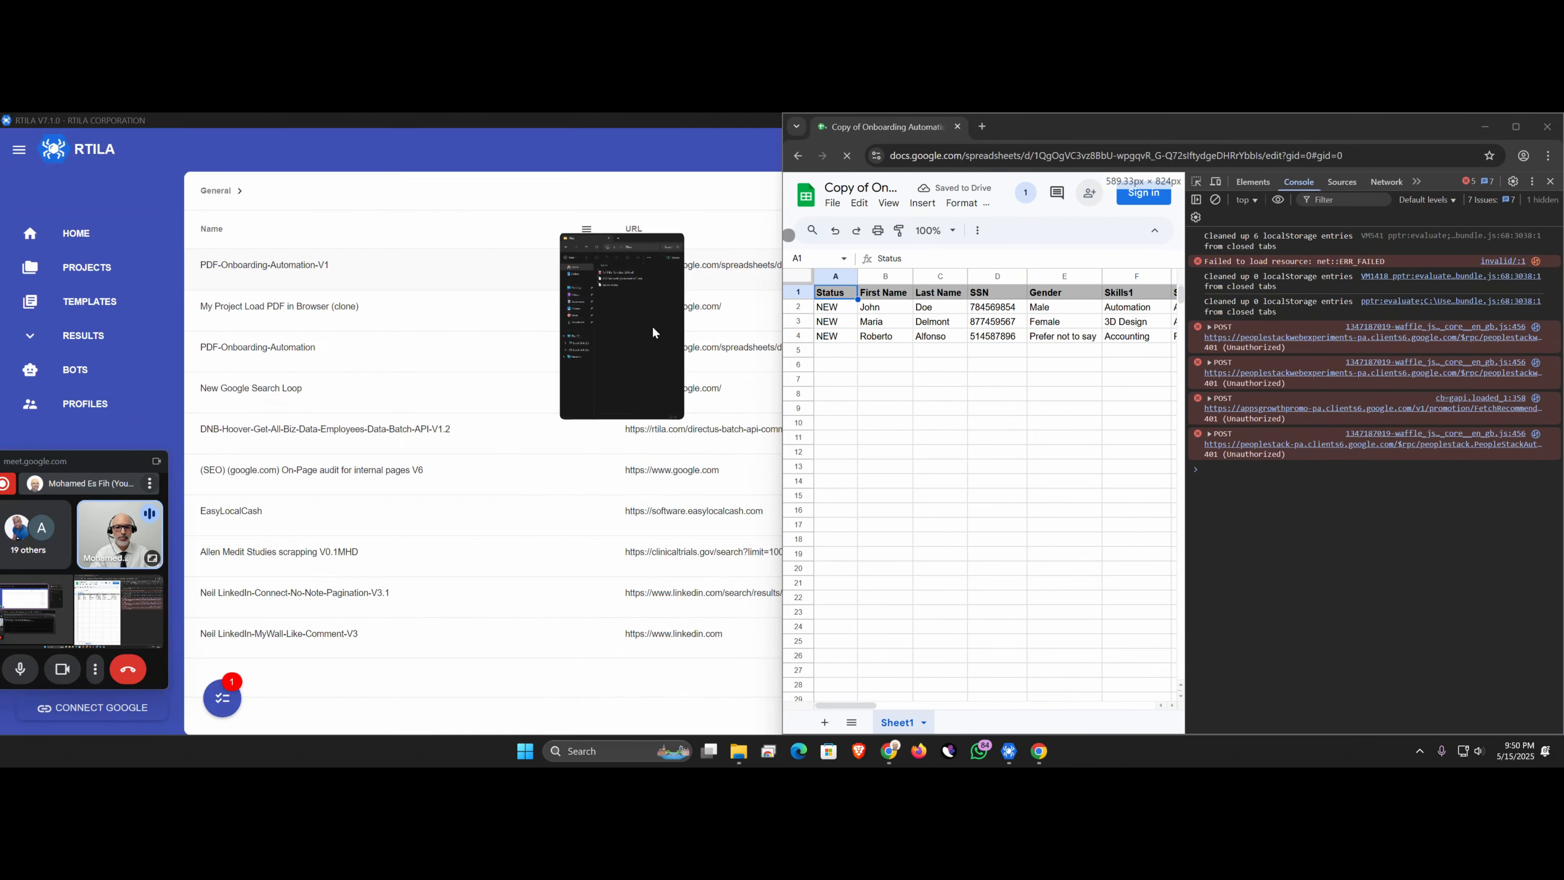
{"action": "left_click_drag", "start_coordinate": [779, 318], "coordinate": [417, 318]}
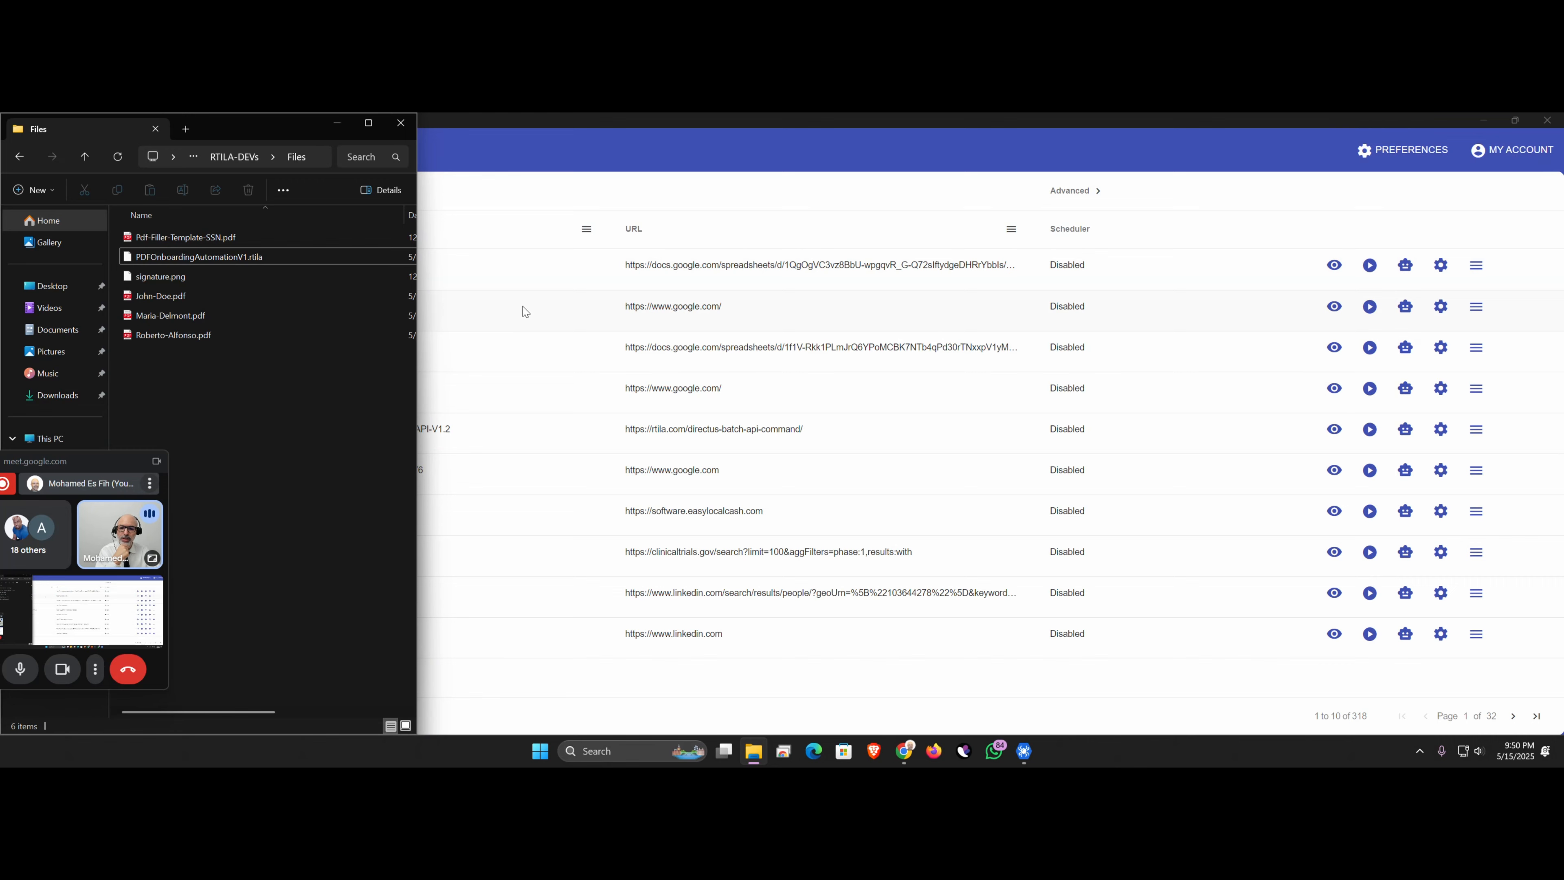
Switch to the Chrome window with the Onboarding Automation Applicants List sheet and check the Status cells A2 to A4.
{"action": "mouse_move", "coordinate": [904, 751]}
{"action": "left_click", "coordinate": [843, 708]}
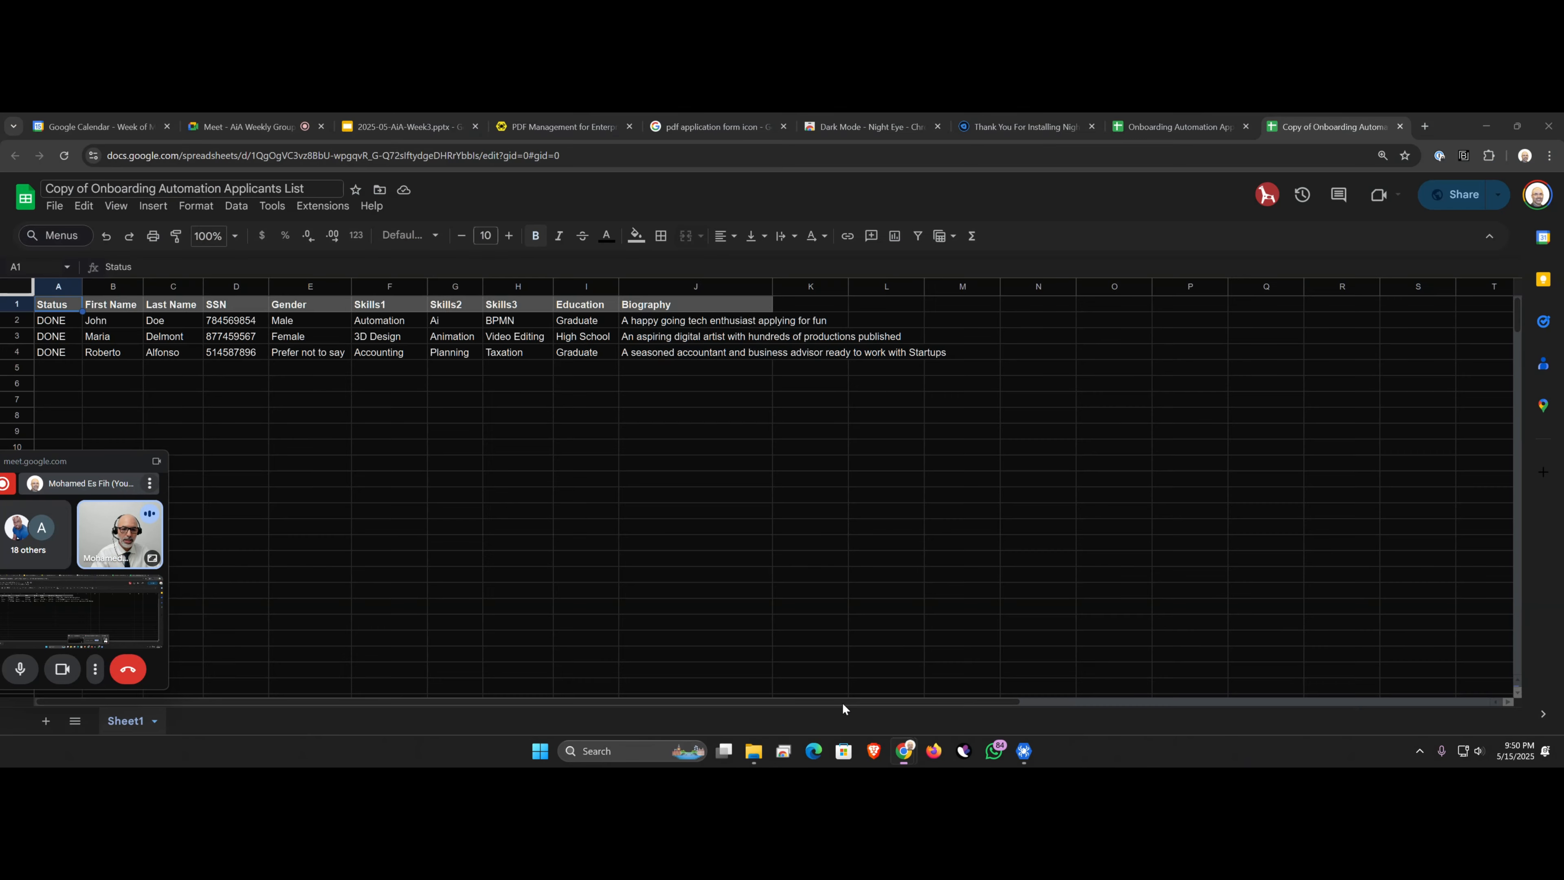
{"action": "left_click", "coordinate": [56, 324]}
{"action": "left_click", "coordinate": [65, 338]}
{"action": "left_click", "coordinate": [63, 351]}
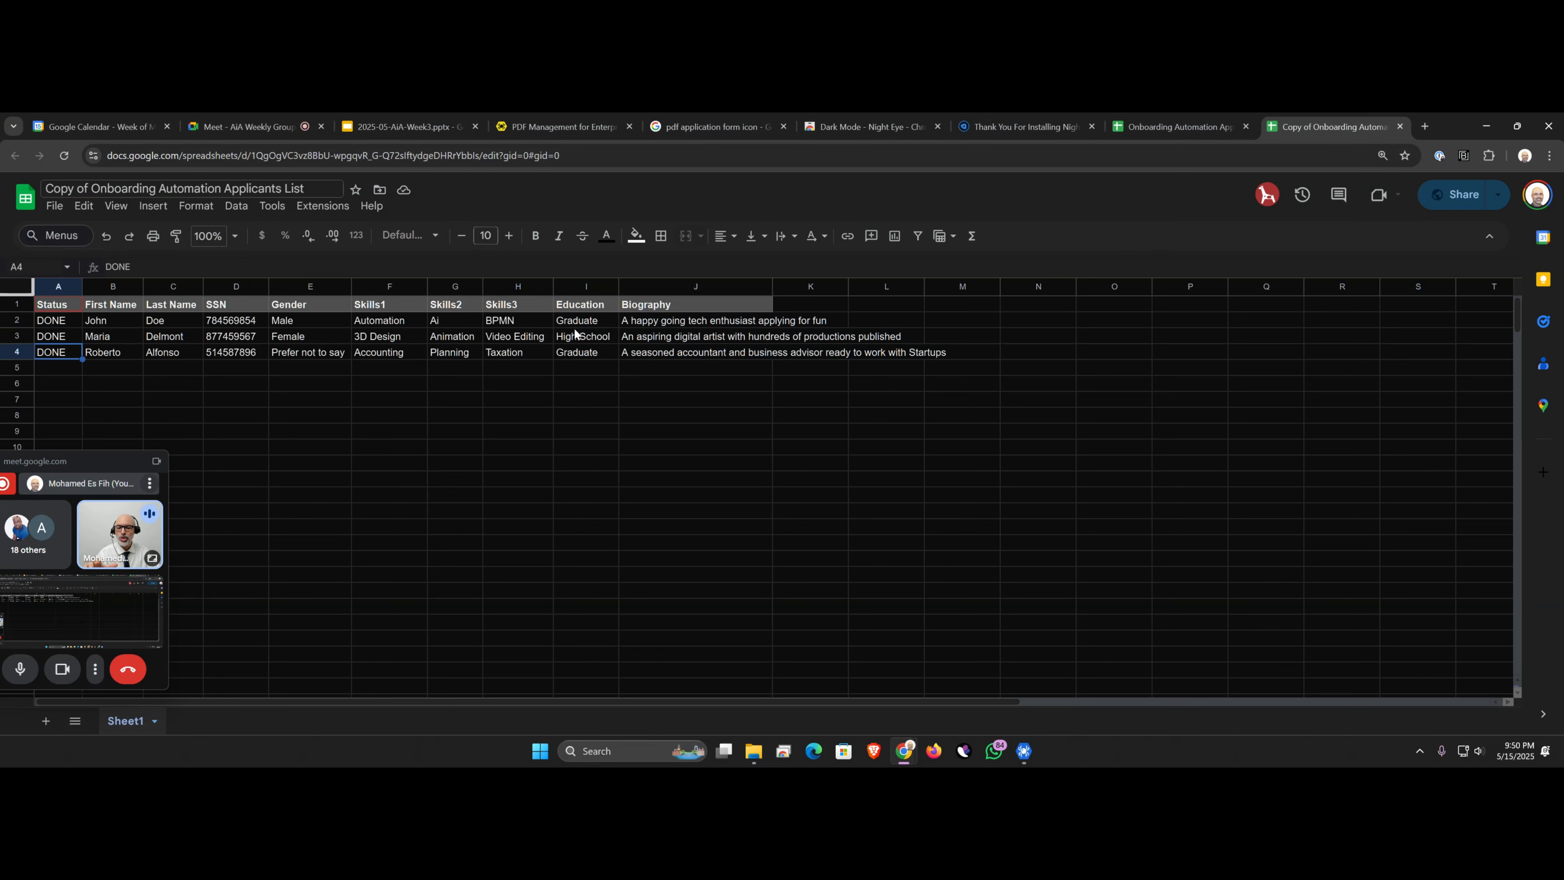
Recheck the Status cells A2 and A3, and open the first applicant's generated PDF from the Files folder.
{"action": "left_click", "coordinate": [62, 325]}
{"action": "left_click", "coordinate": [64, 341]}
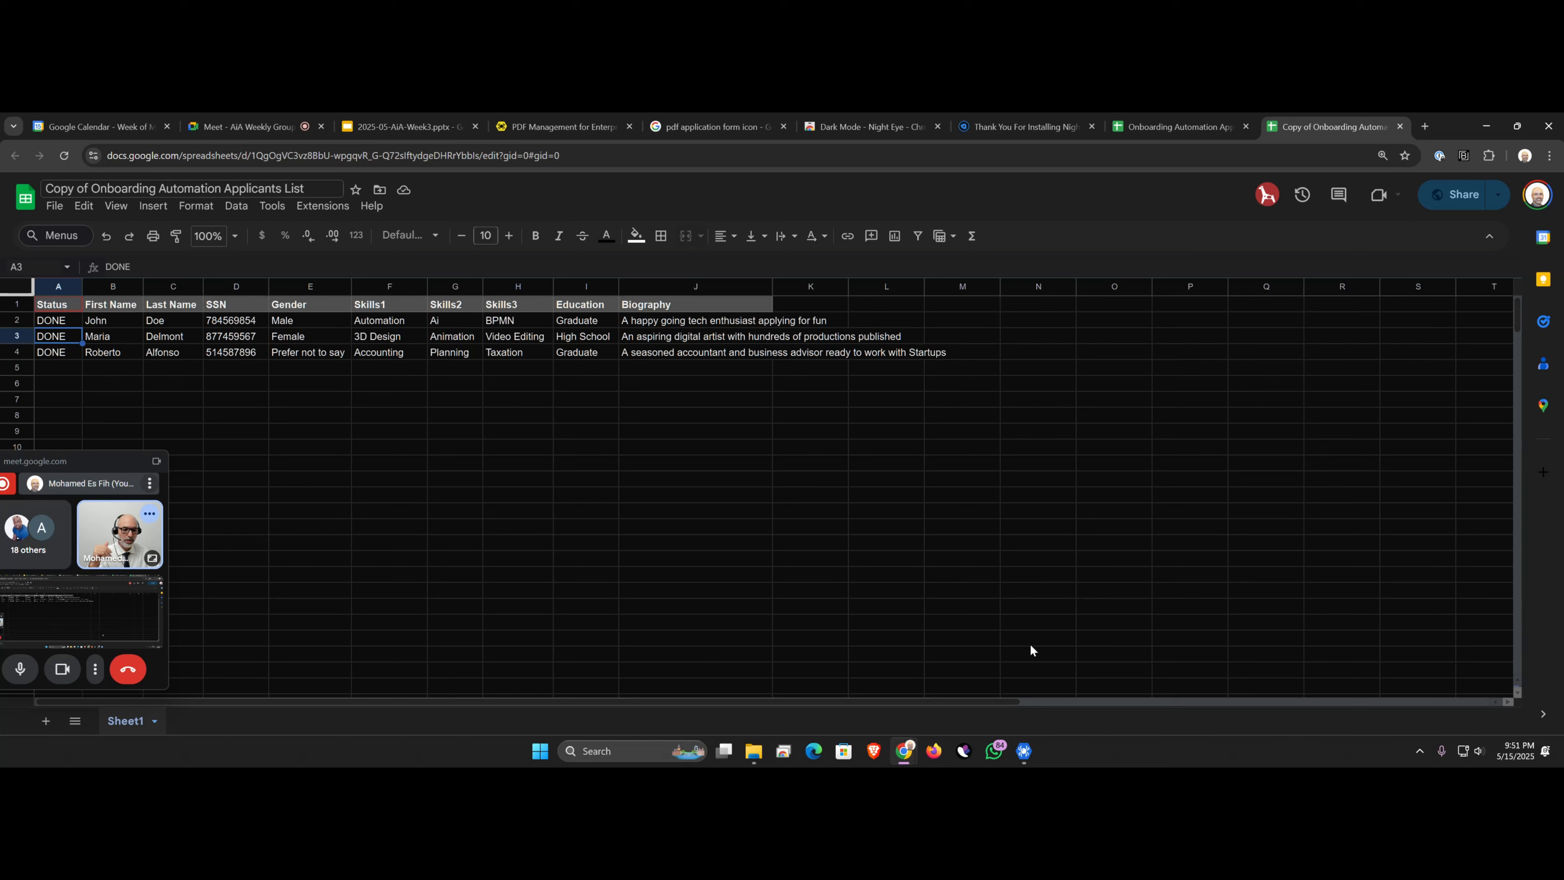
{"action": "left_click", "coordinate": [752, 750]}
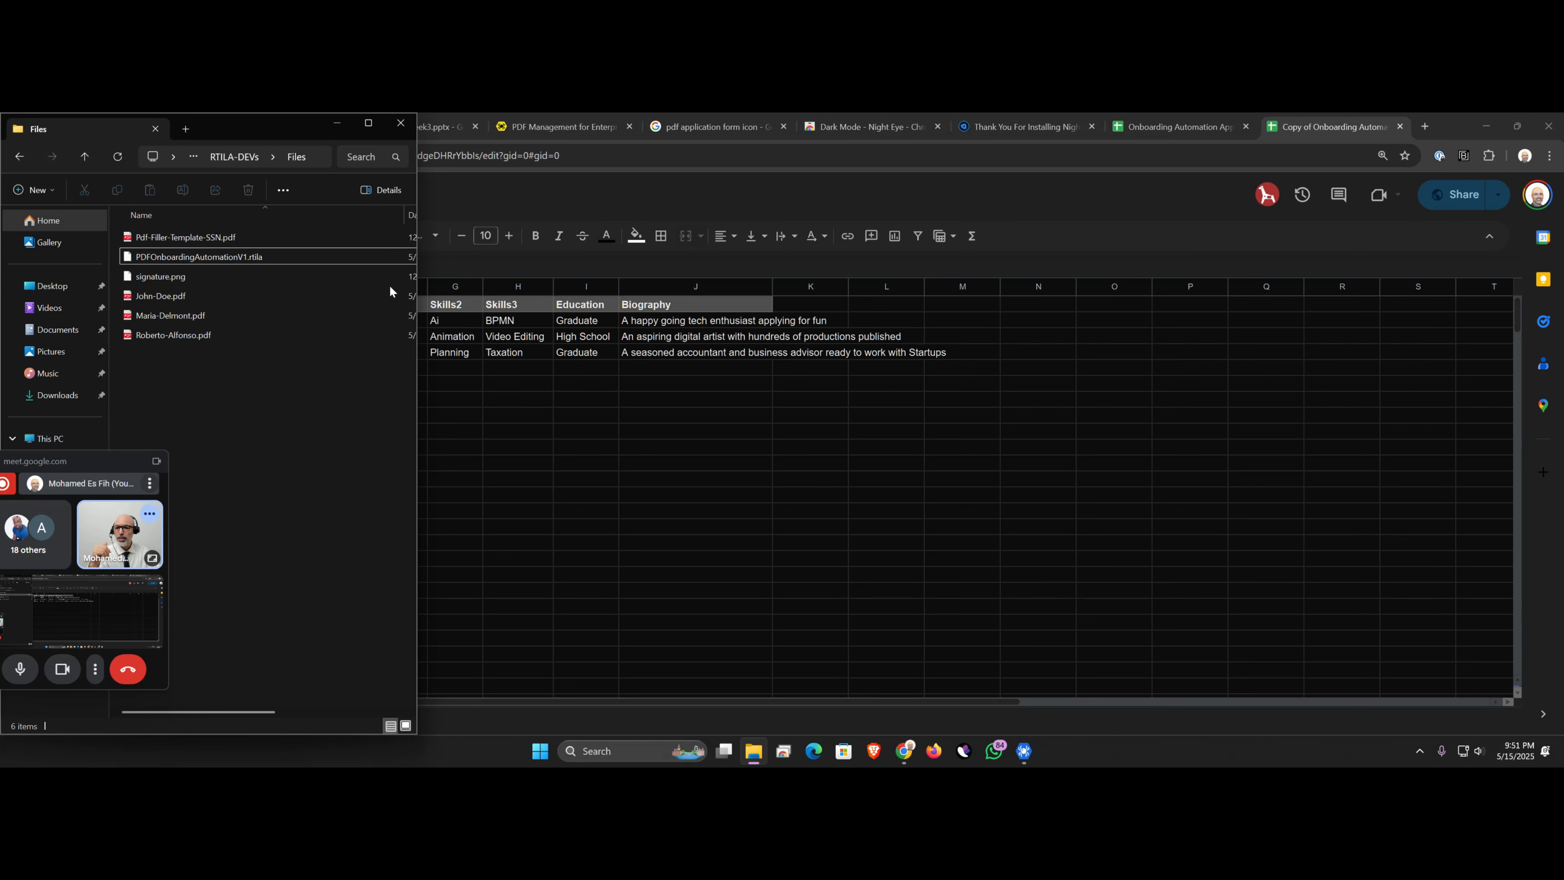
{"action": "left_click_drag", "start_coordinate": [420, 275], "coordinate": [313, 275]}
{"action": "double_click", "coordinate": [162, 297]}
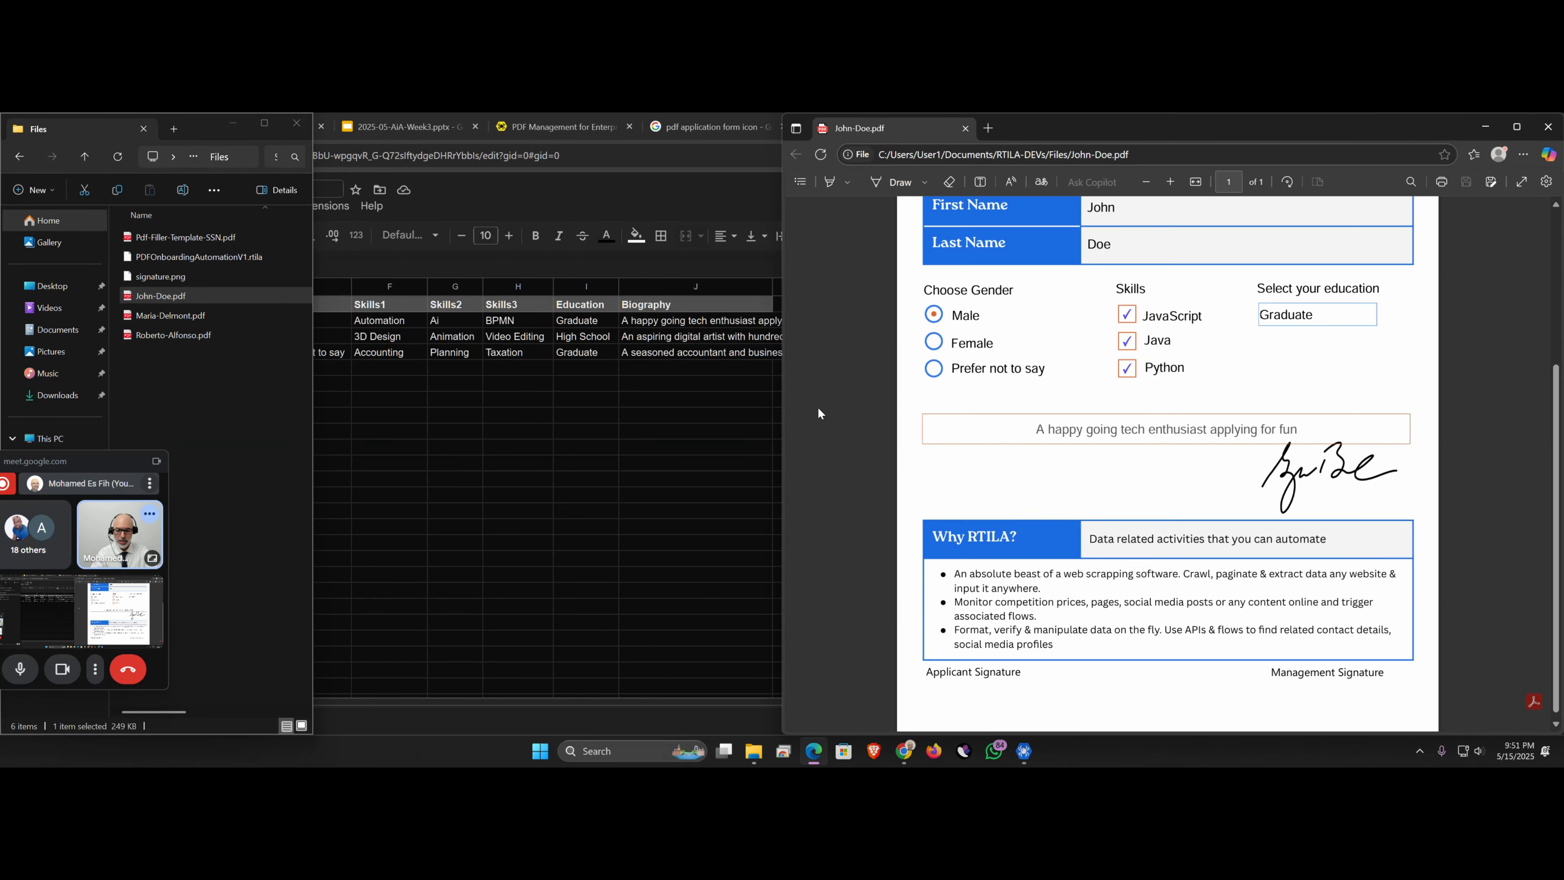
Place the opened PDF on the left half of the screen beside the applicants sheet, and zoom the form out.
{"action": "key", "text": "super+Right"}
{"action": "key", "text": "super+Left"}
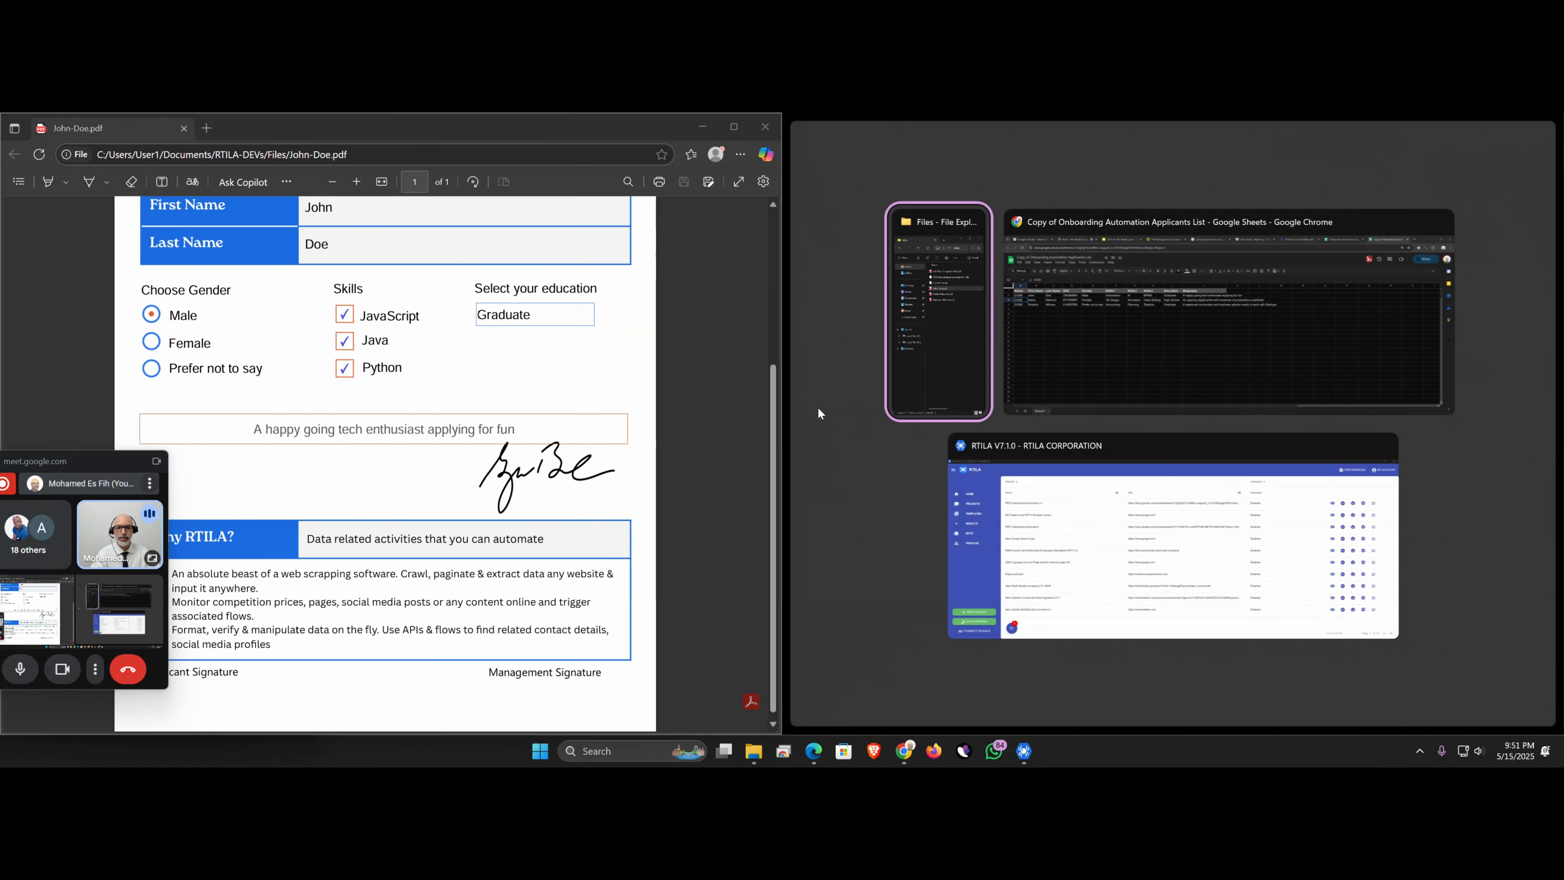
{"action": "left_click", "coordinate": [1148, 378]}
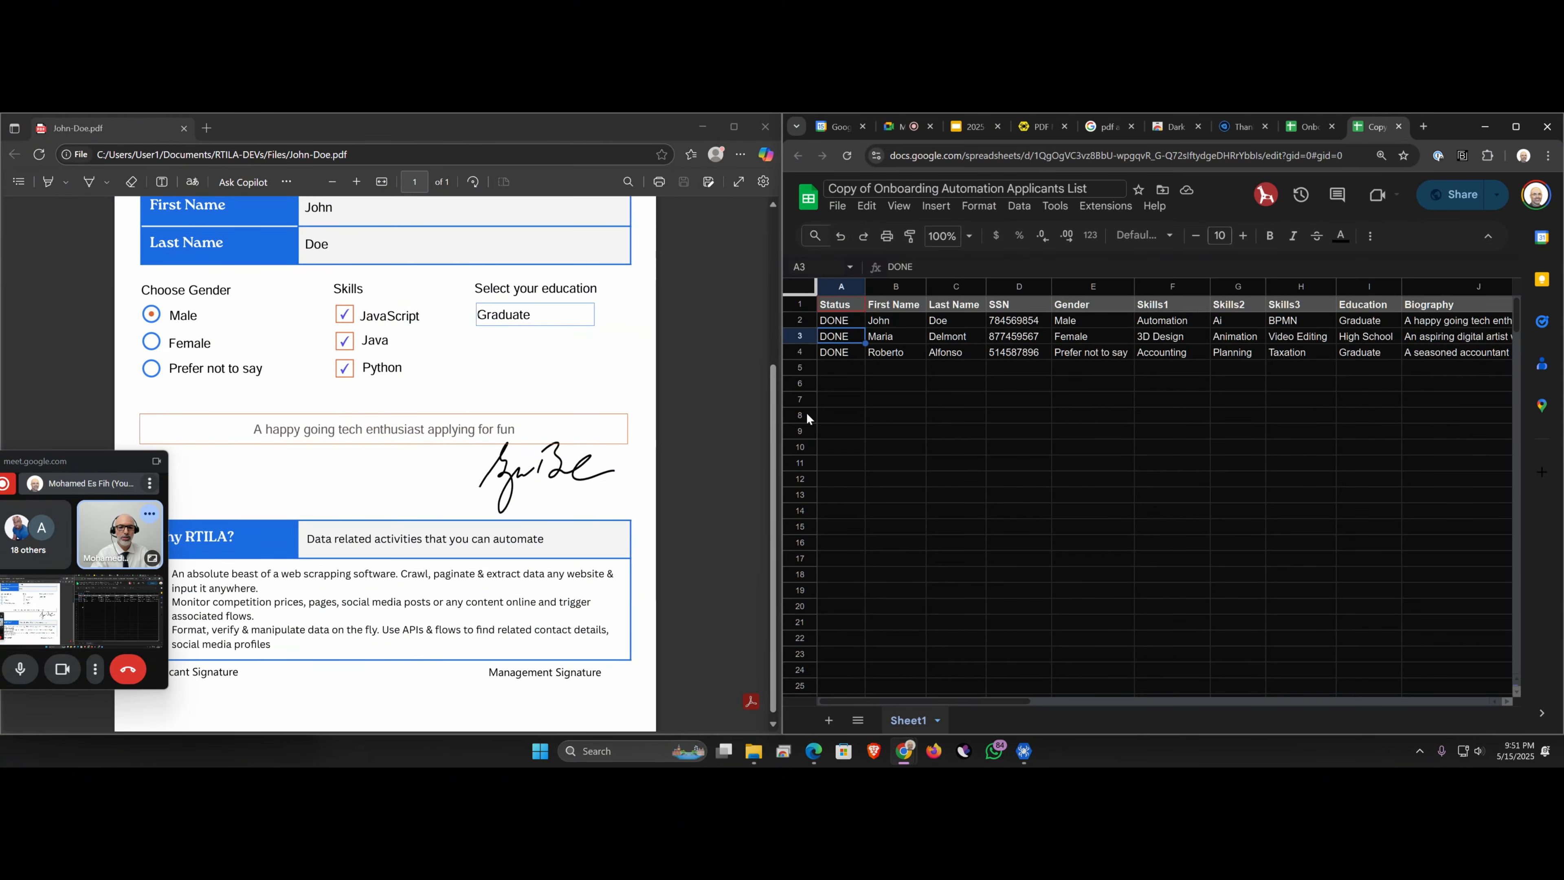
{"action": "scroll", "coordinate": [651, 428], "scroll_direction": "down", "scroll_amount": 2, "text": "ctrl"}
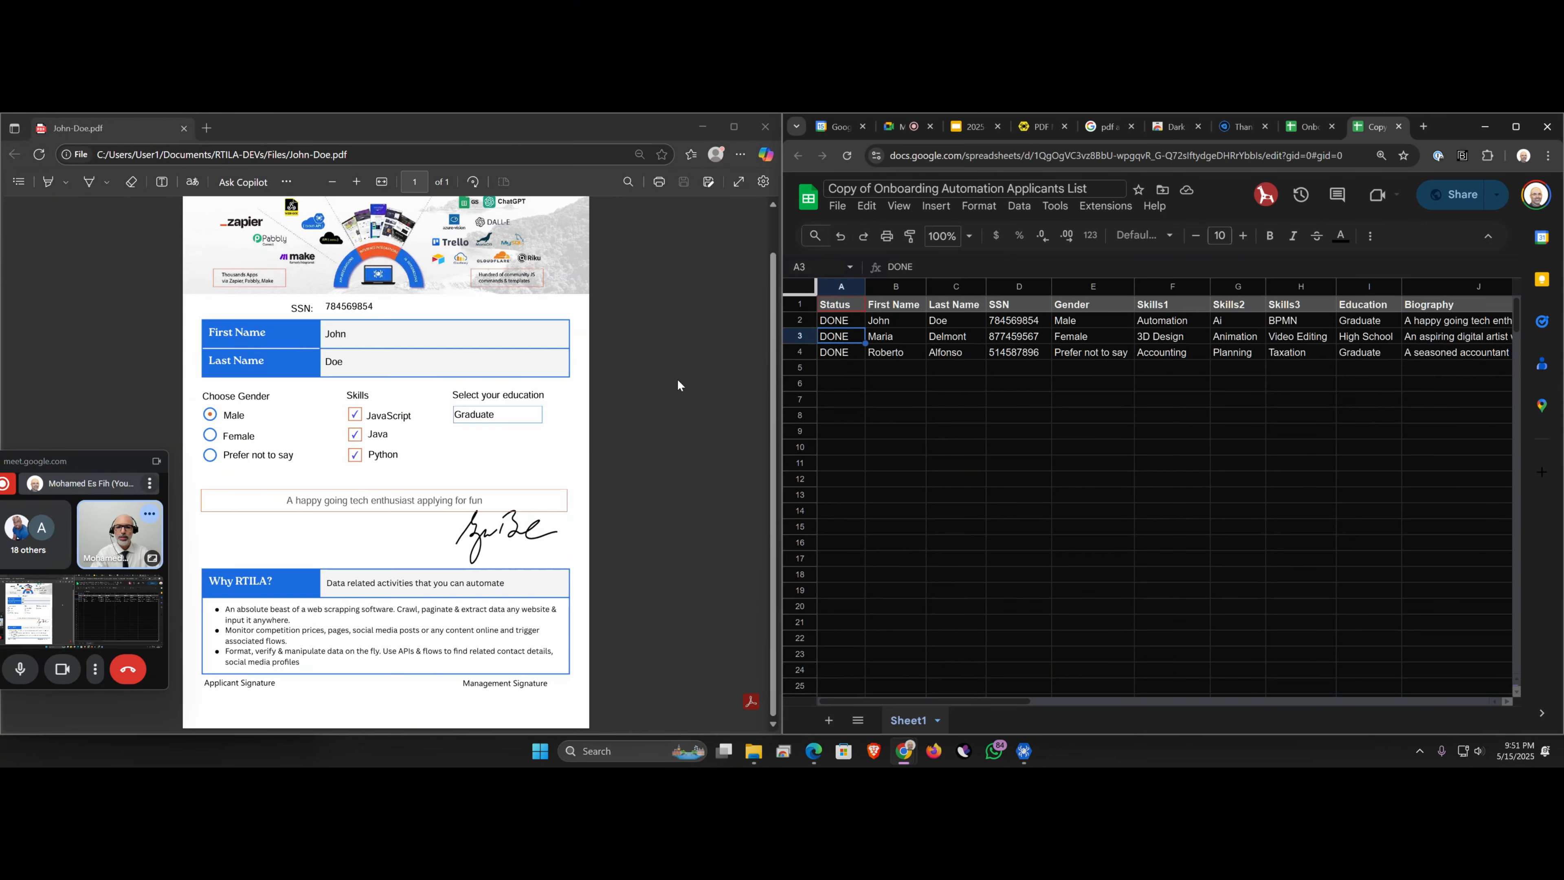
Compare the first applicant's status, name, SSN, gender, skills and education in row 2 with the filled PDF form, and close the PDF.
{"action": "left_click", "coordinate": [850, 321]}
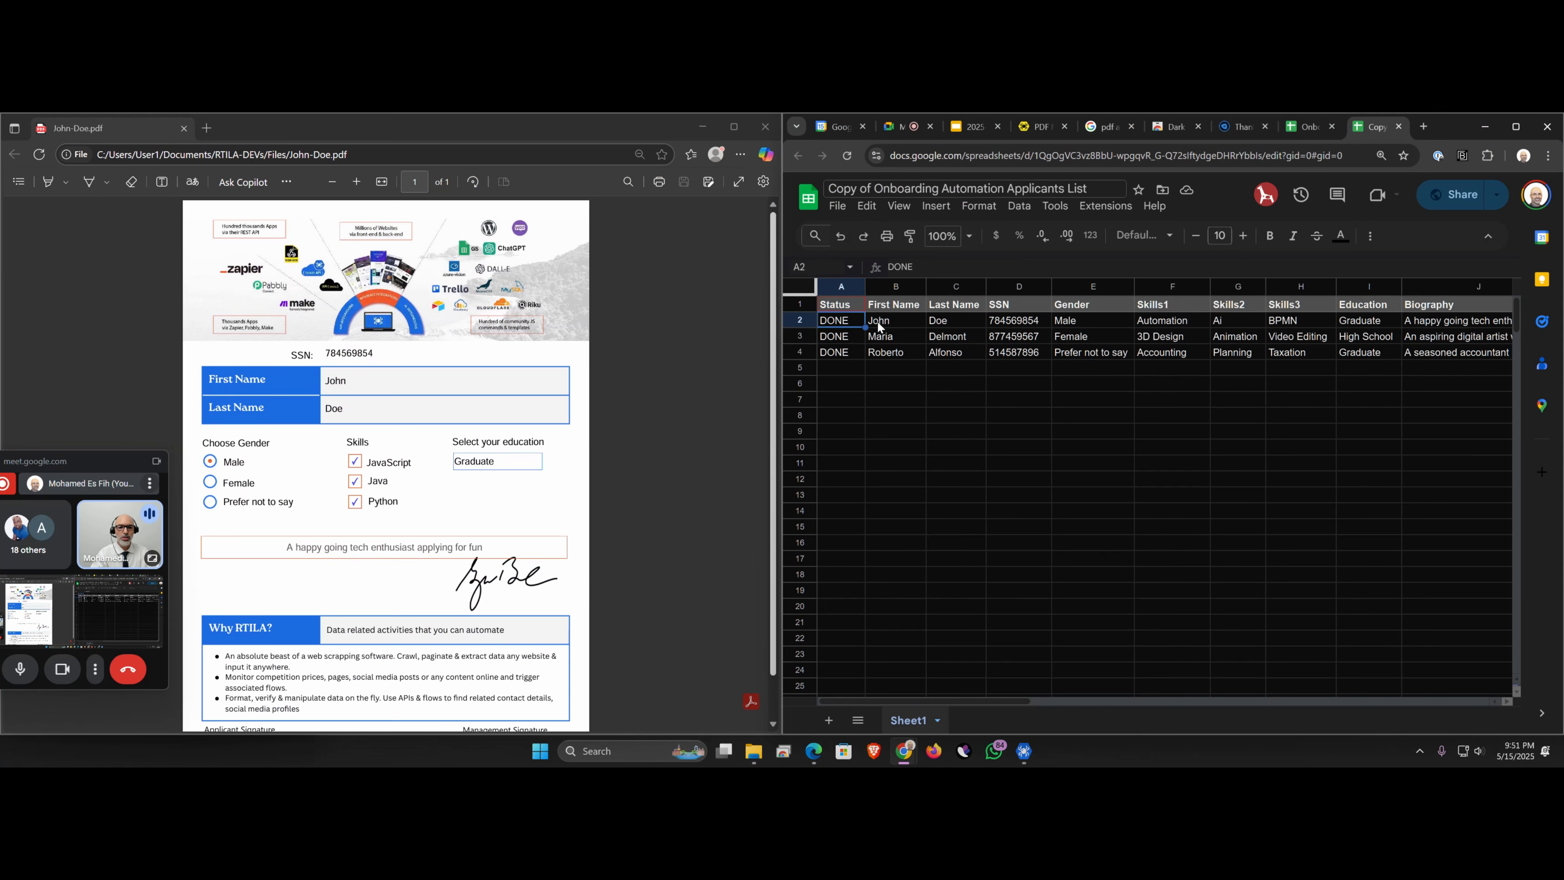
{"action": "left_click", "coordinate": [893, 323]}
{"action": "left_click", "coordinate": [955, 327]}
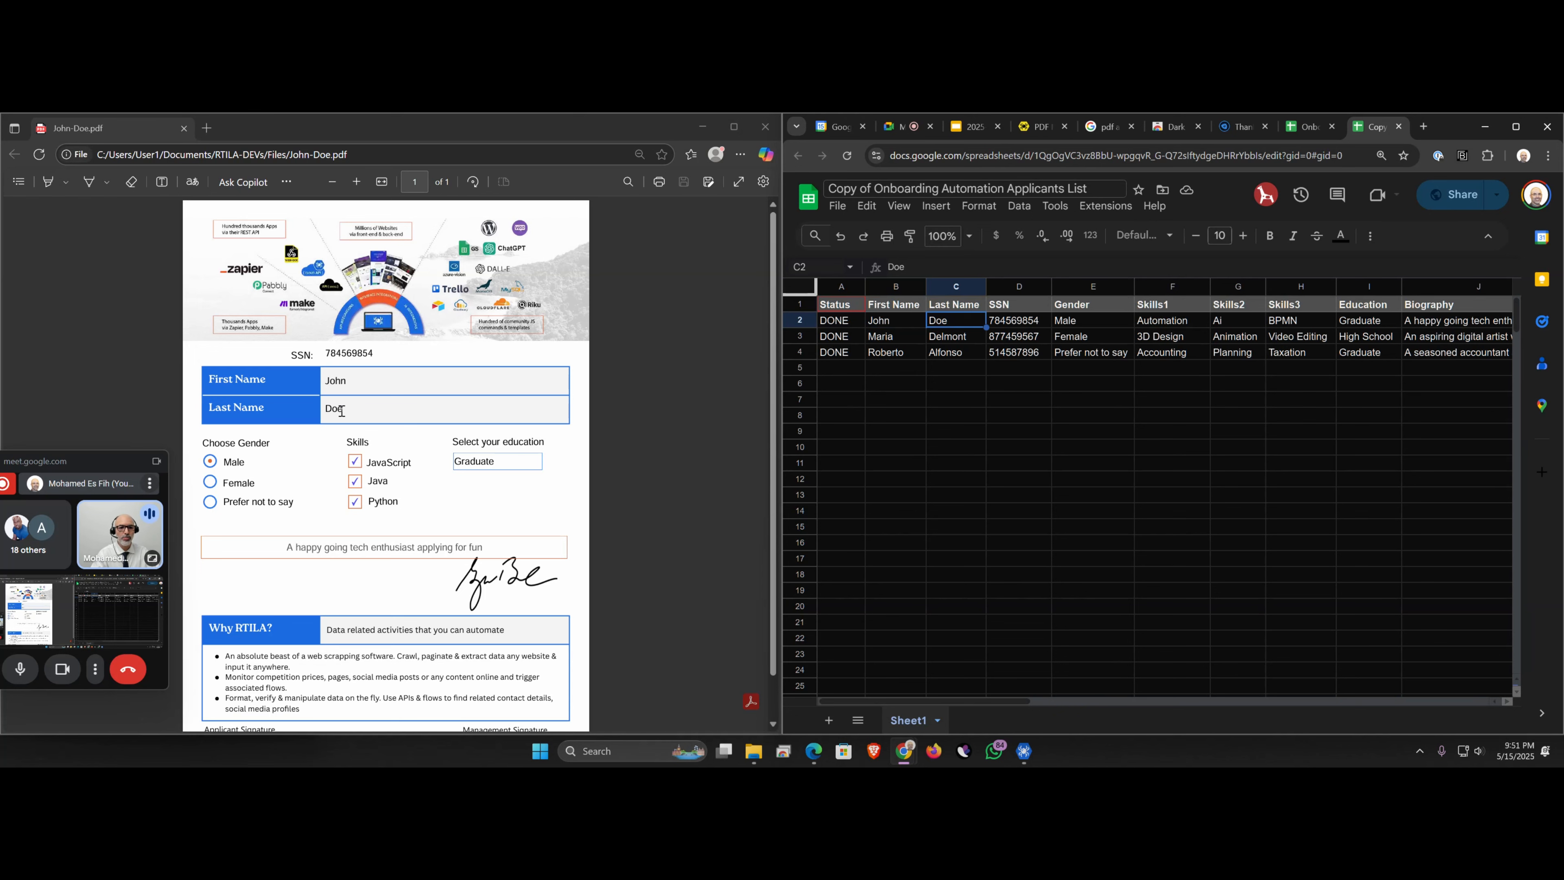
{"action": "left_click", "coordinate": [1026, 324]}
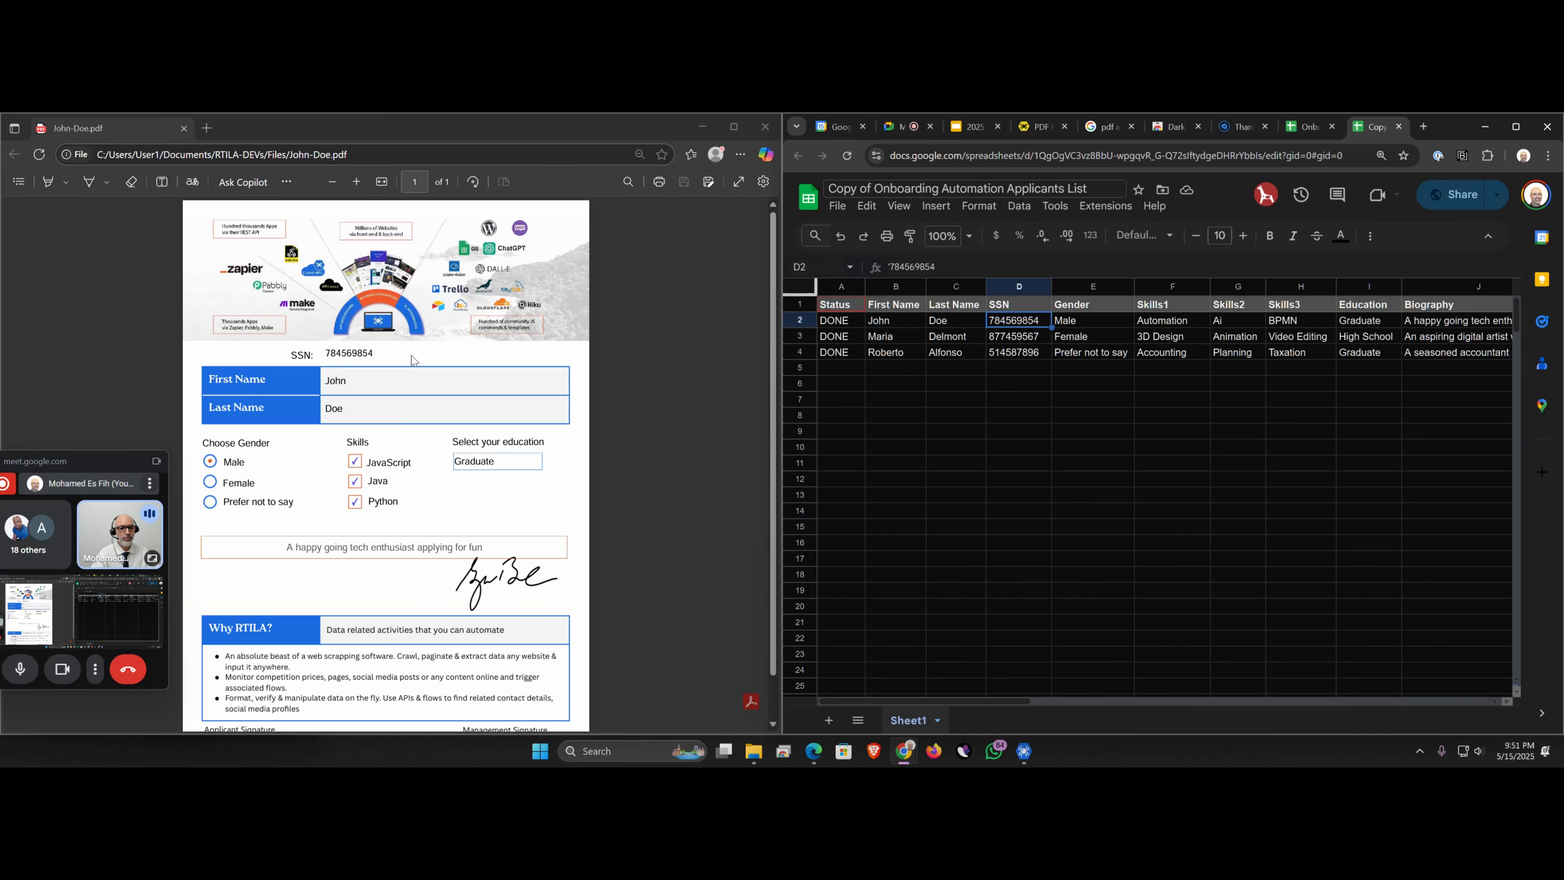
{"action": "left_click", "coordinate": [1073, 323]}
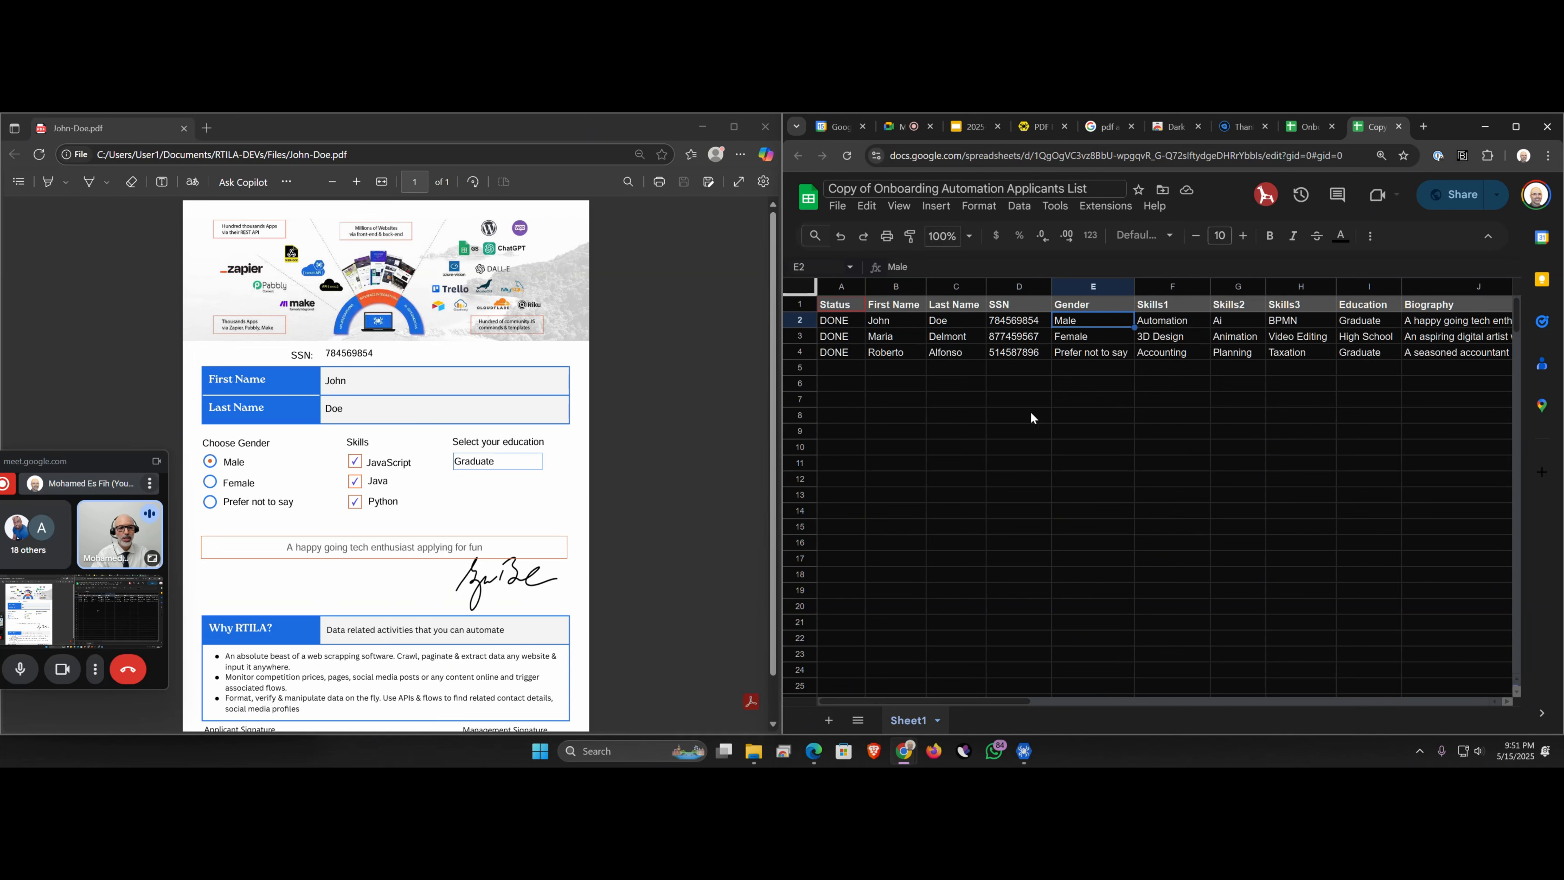
{"action": "left_click", "coordinate": [1170, 327]}
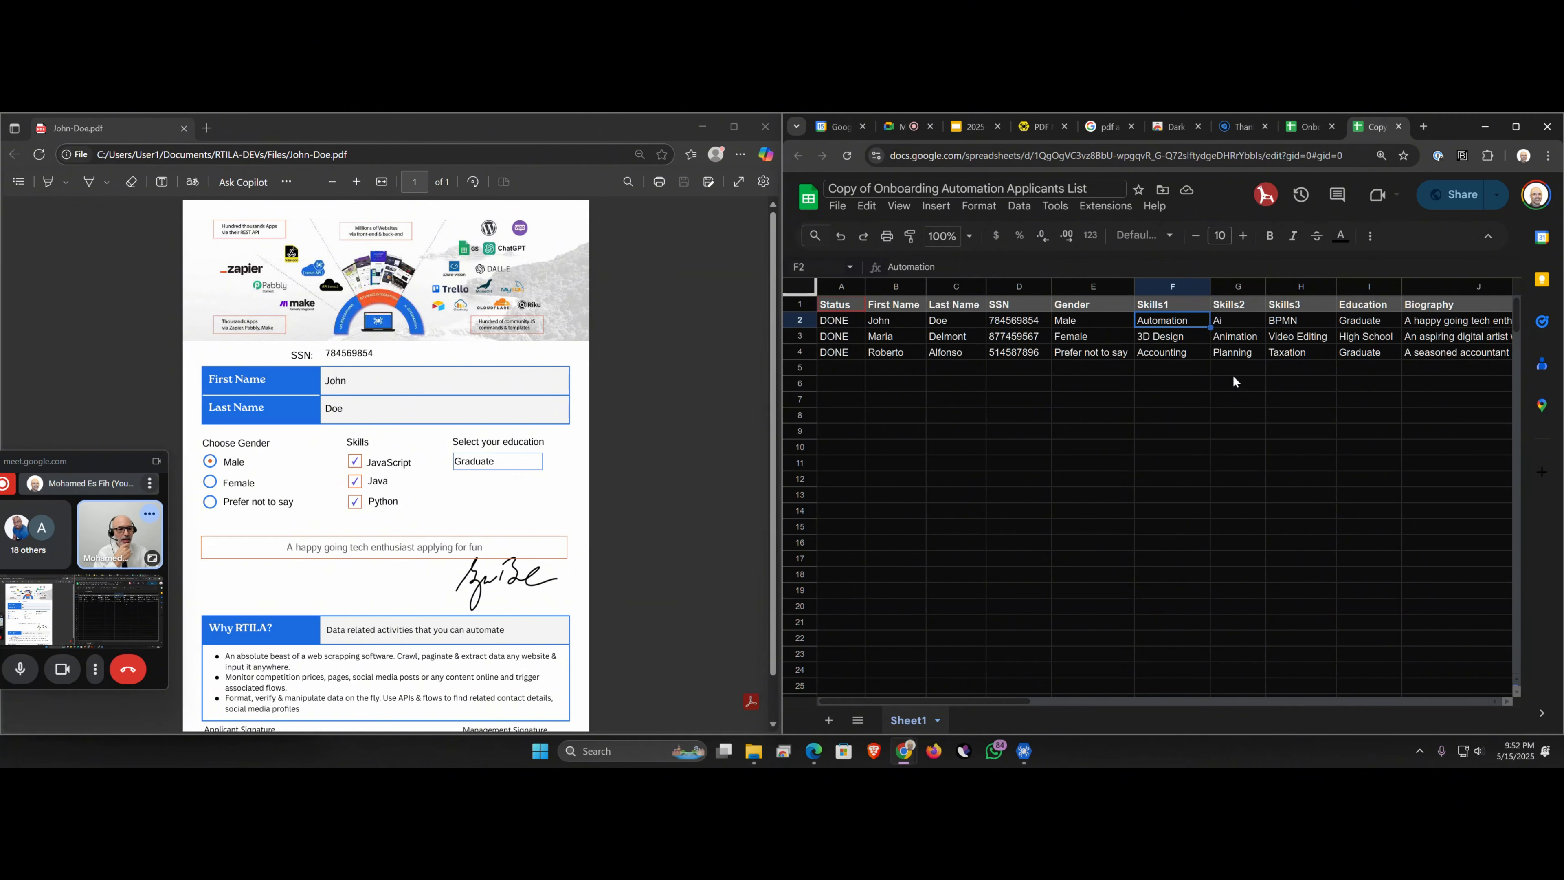
{"action": "left_click", "coordinate": [1363, 322]}
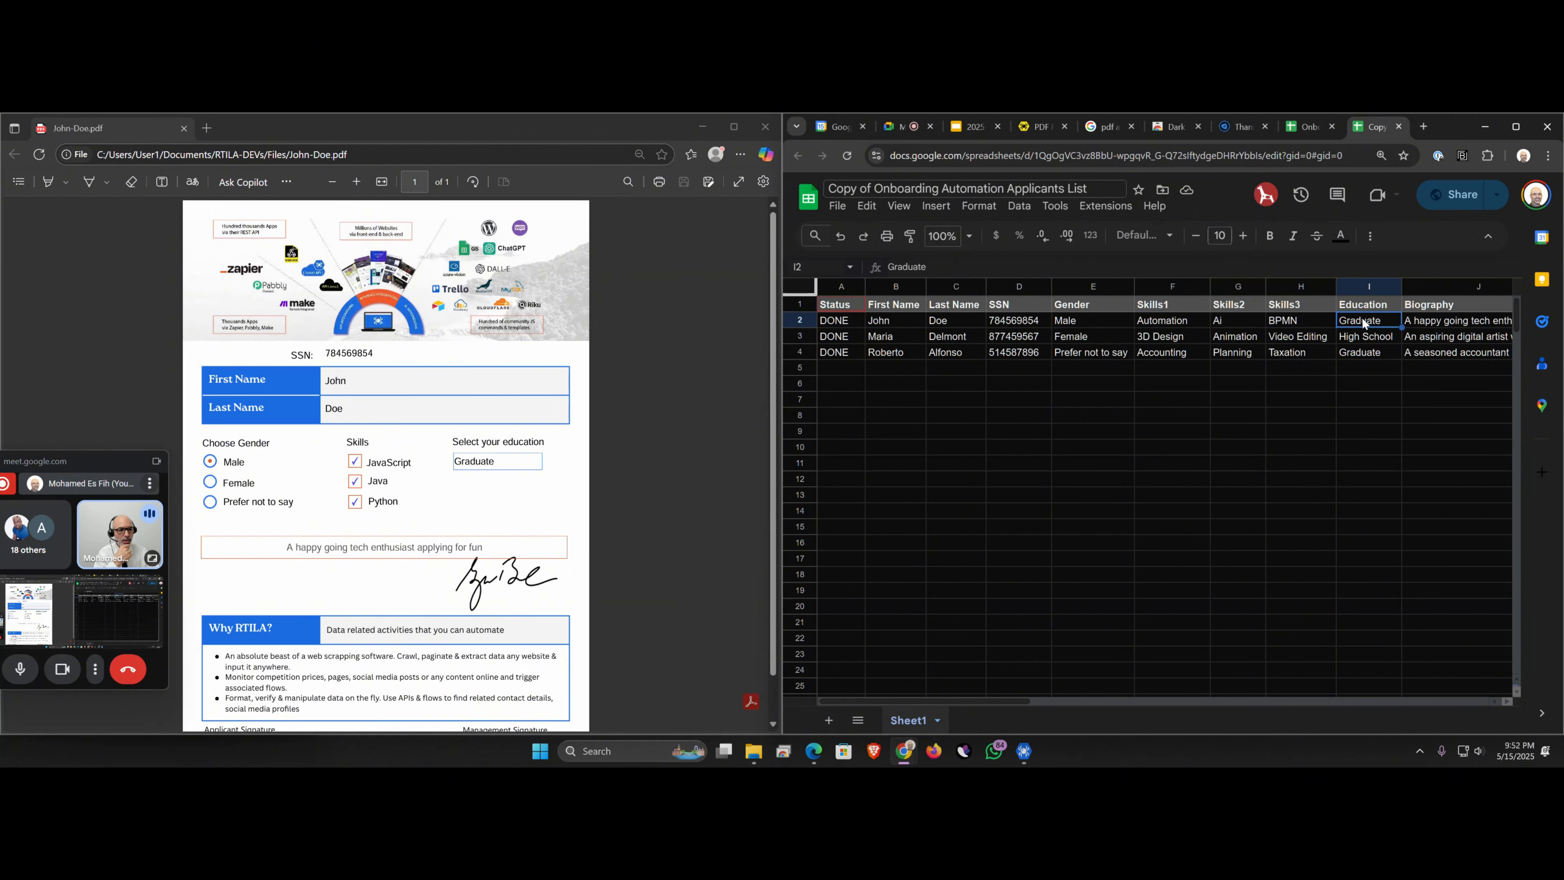
{"action": "left_click", "coordinate": [490, 463]}
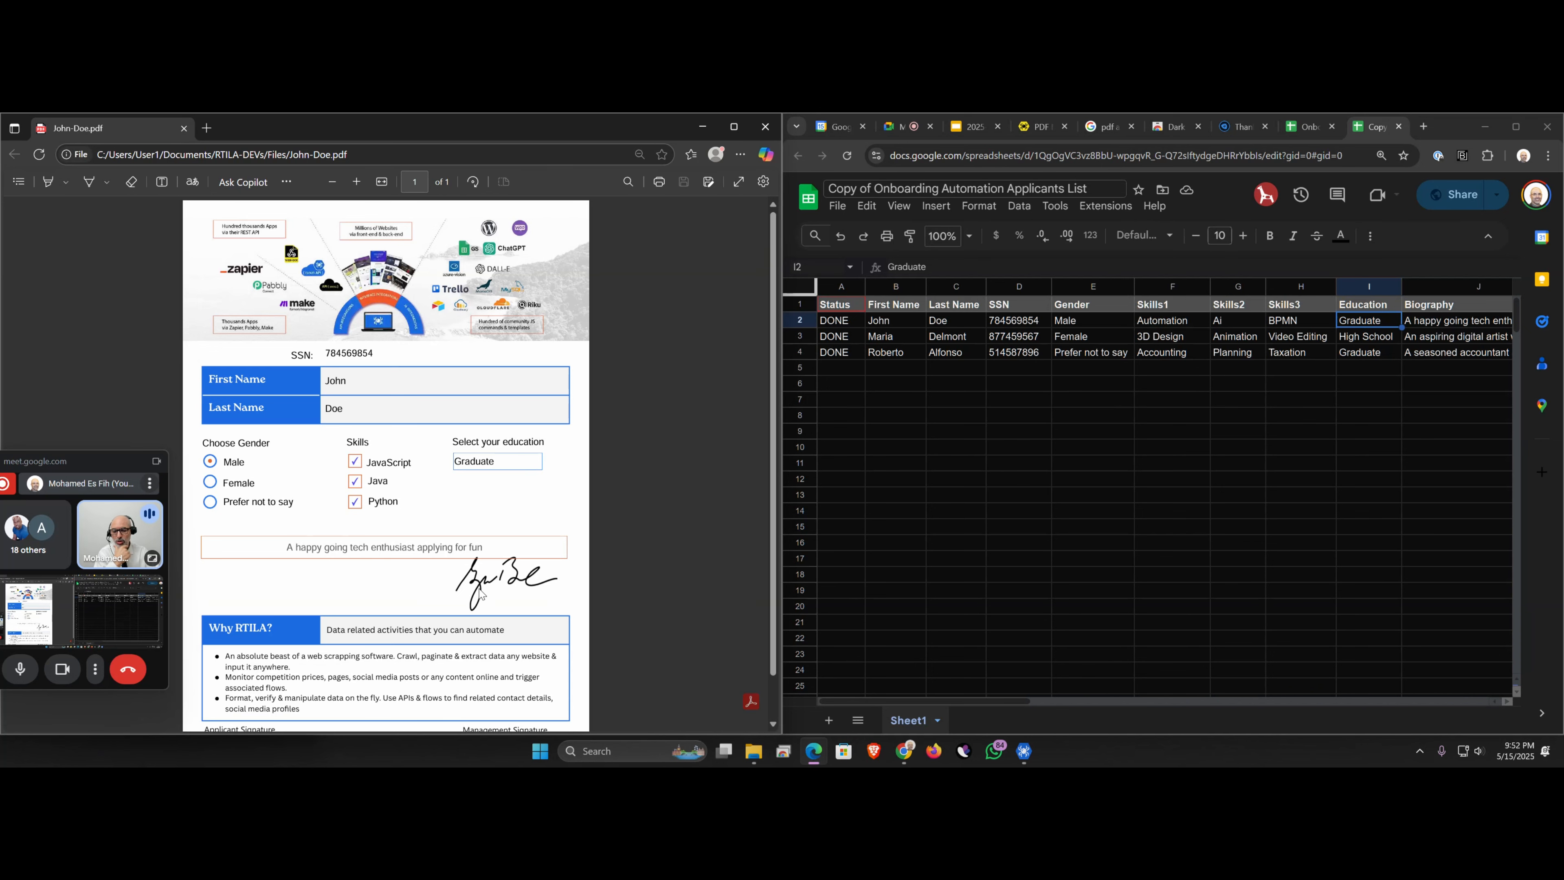
{"action": "scroll", "coordinate": [480, 594], "scroll_direction": "down", "scroll_amount": 1}
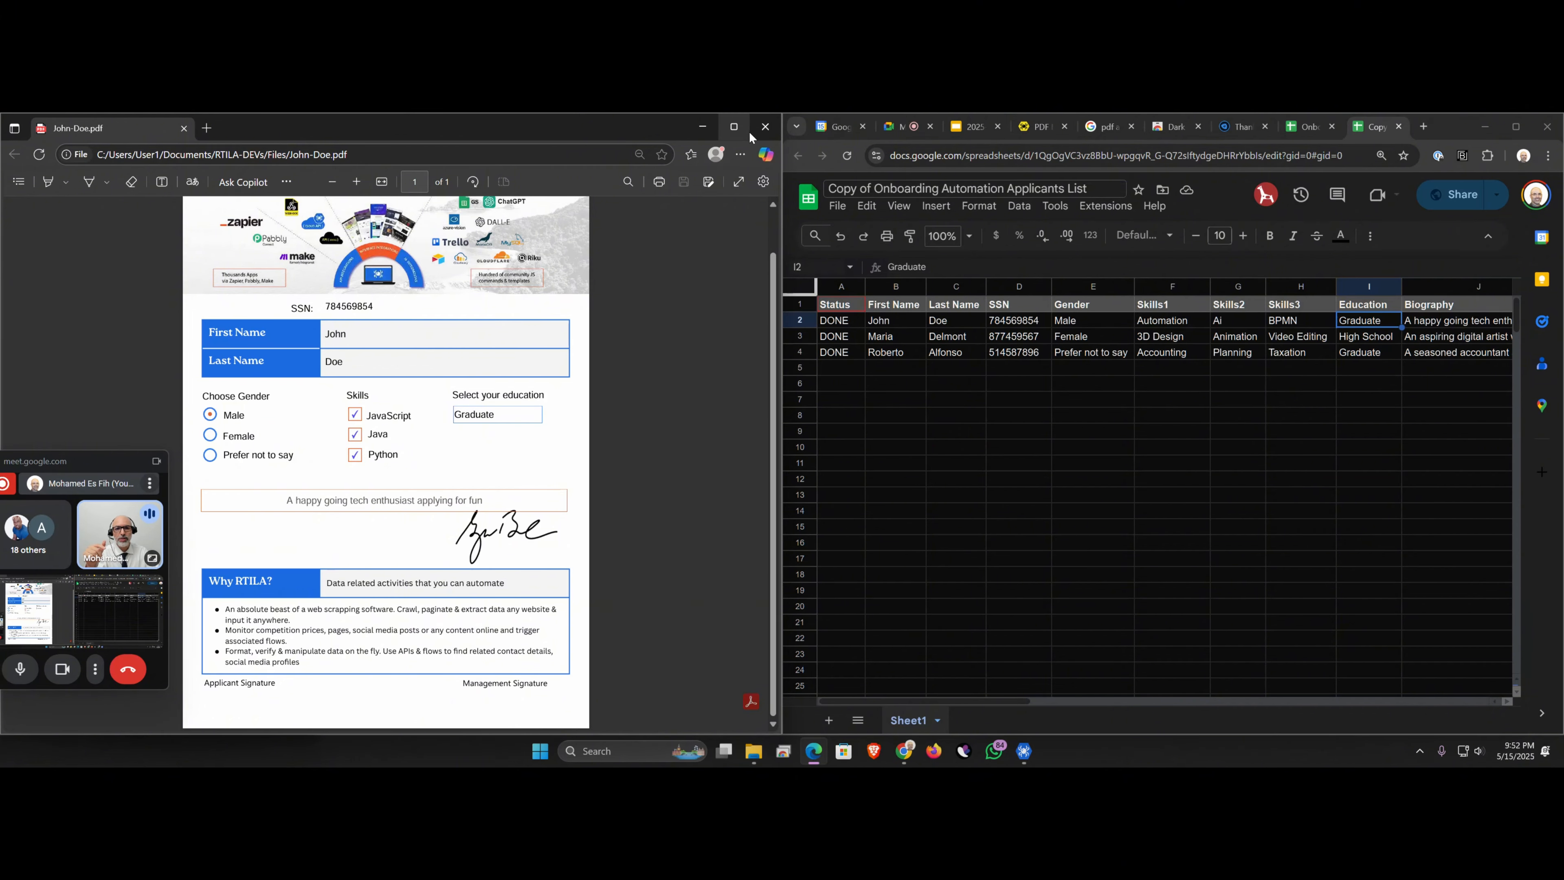
{"action": "left_click", "coordinate": [766, 126]}
Open, review and close the second and third applicants' PDFs in turn, moving the floating Meet window off the form.
{"action": "double_click", "coordinate": [139, 323]}
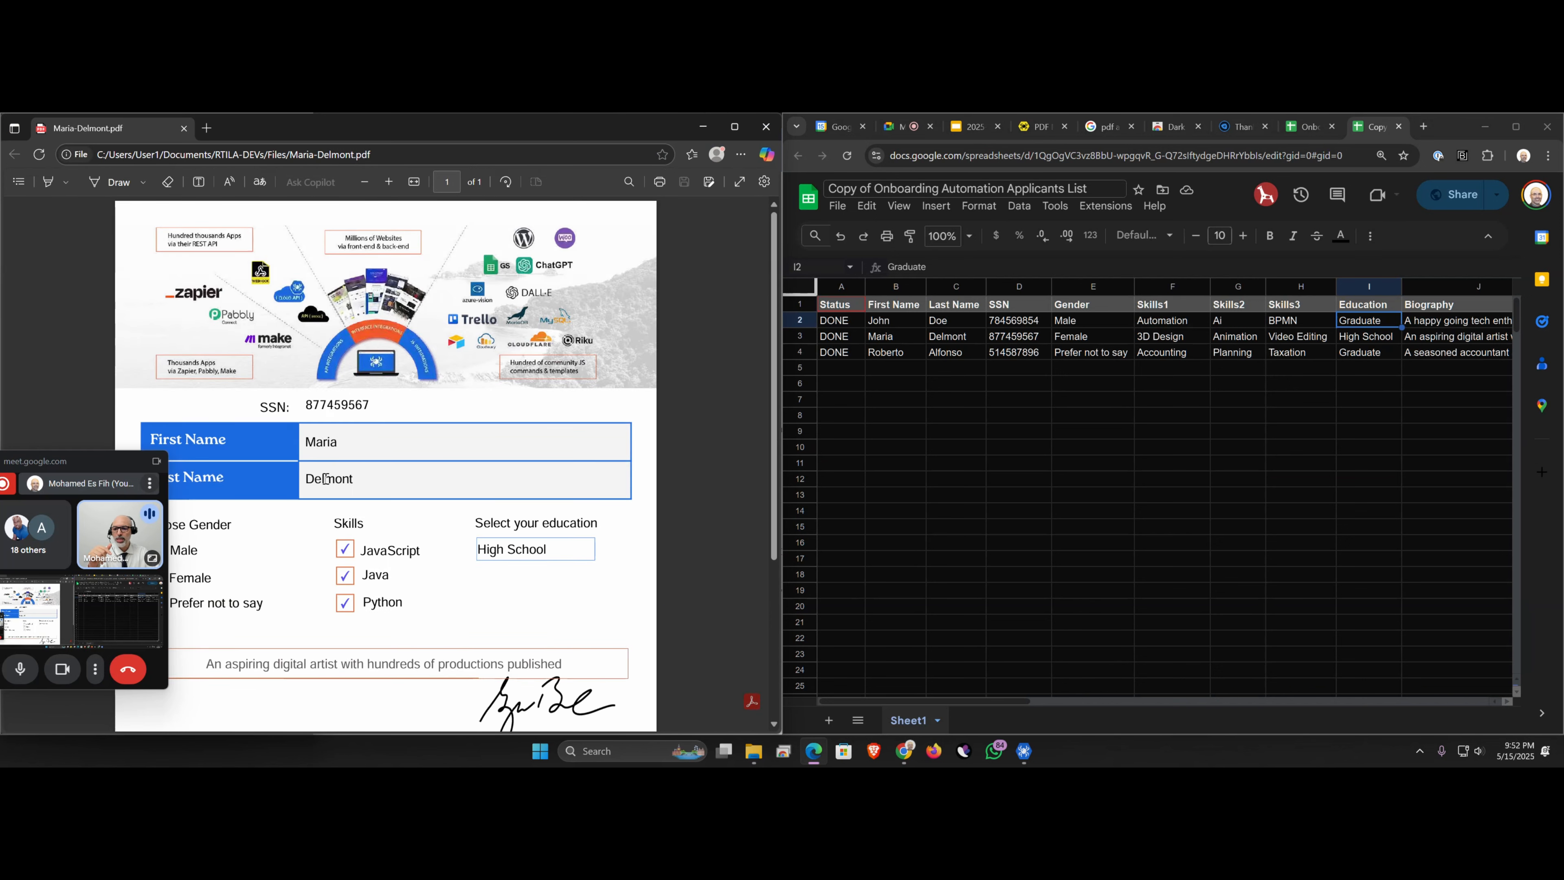
{"action": "left_click_drag", "start_coordinate": [80, 466], "coordinate": [27, 420]}
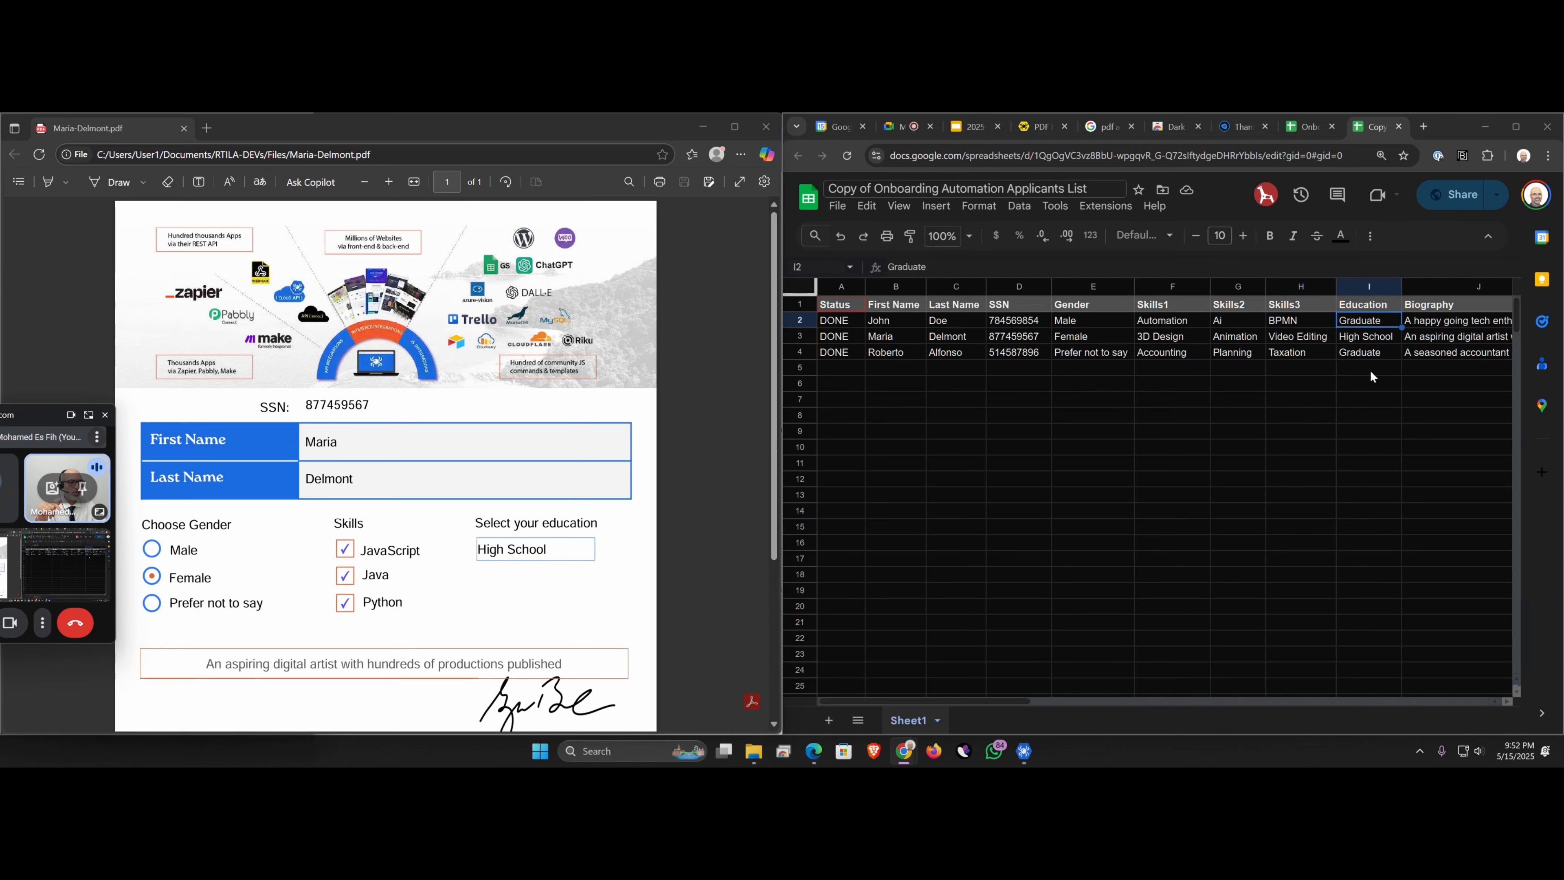
{"action": "scroll", "coordinate": [644, 580], "scroll_direction": "down", "scroll_amount": 5}
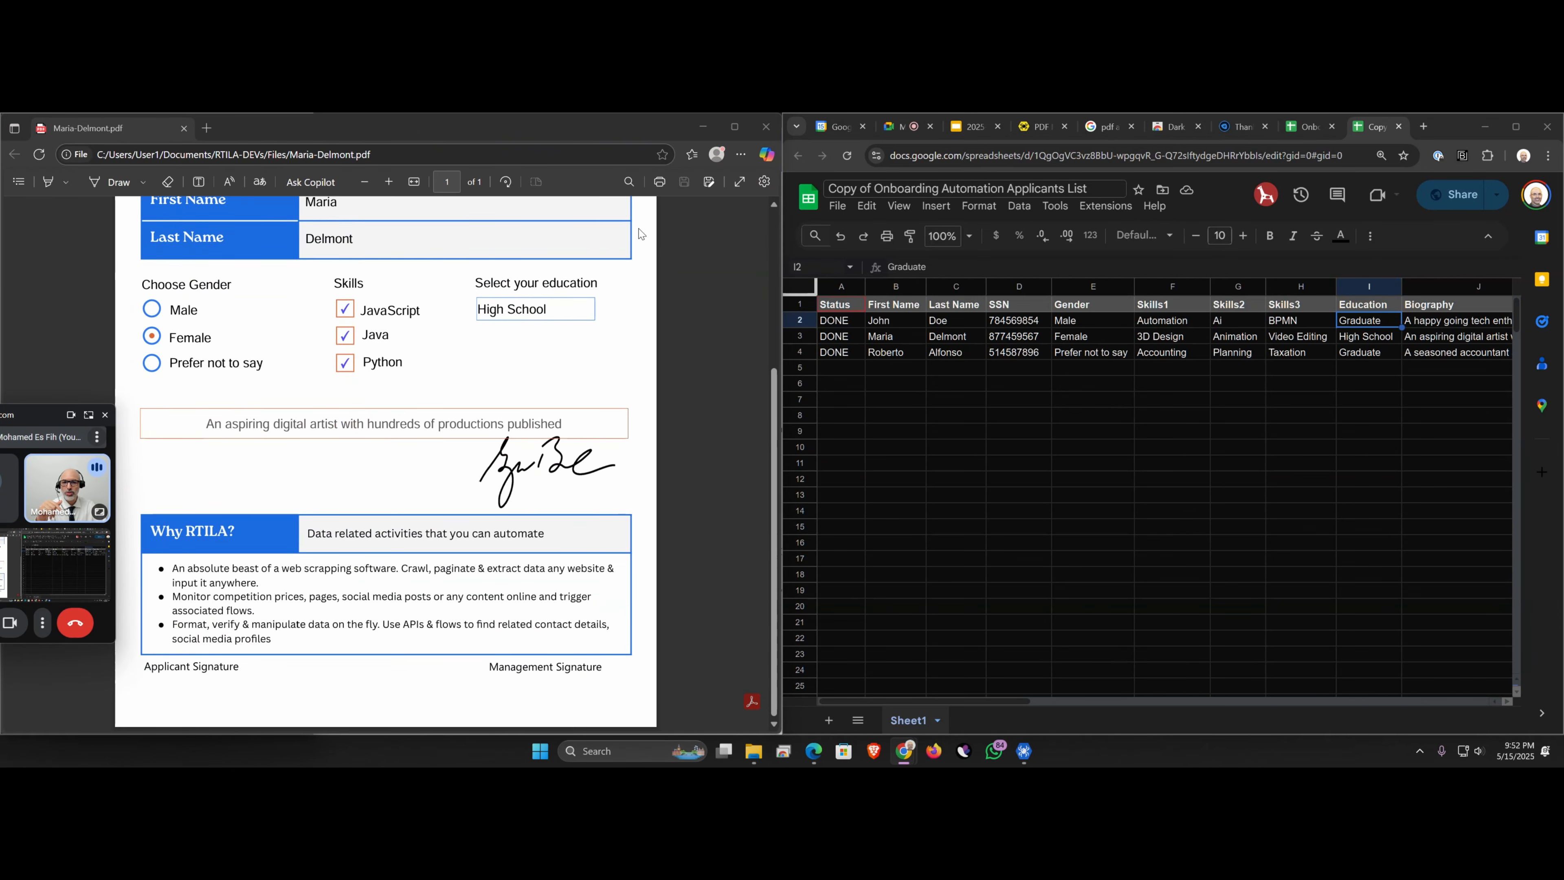
{"action": "left_click", "coordinate": [765, 127]}
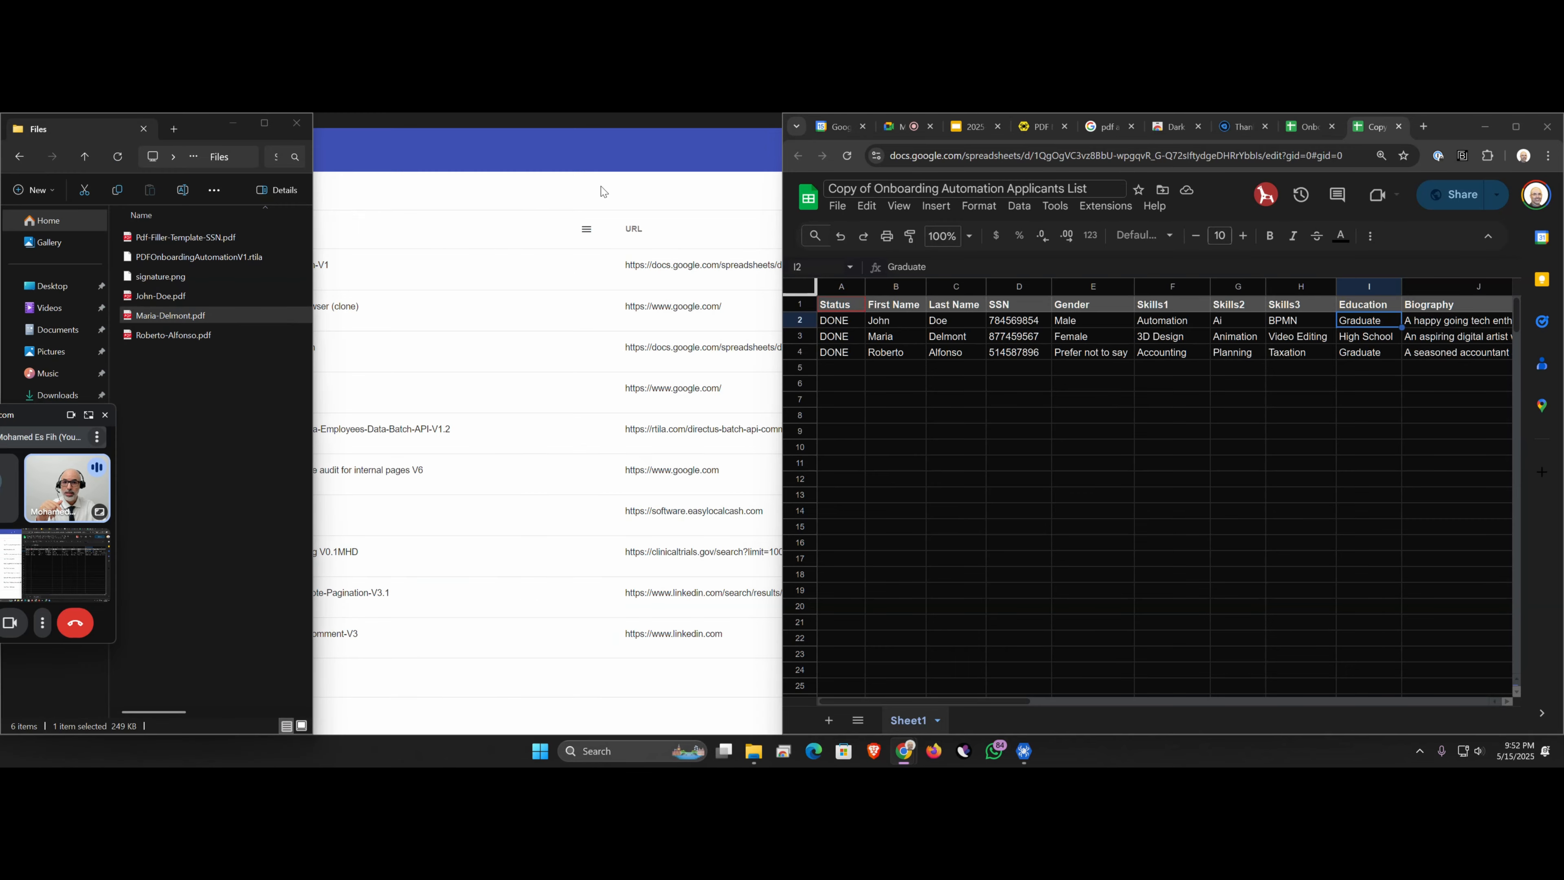
{"action": "double_click", "coordinate": [172, 333]}
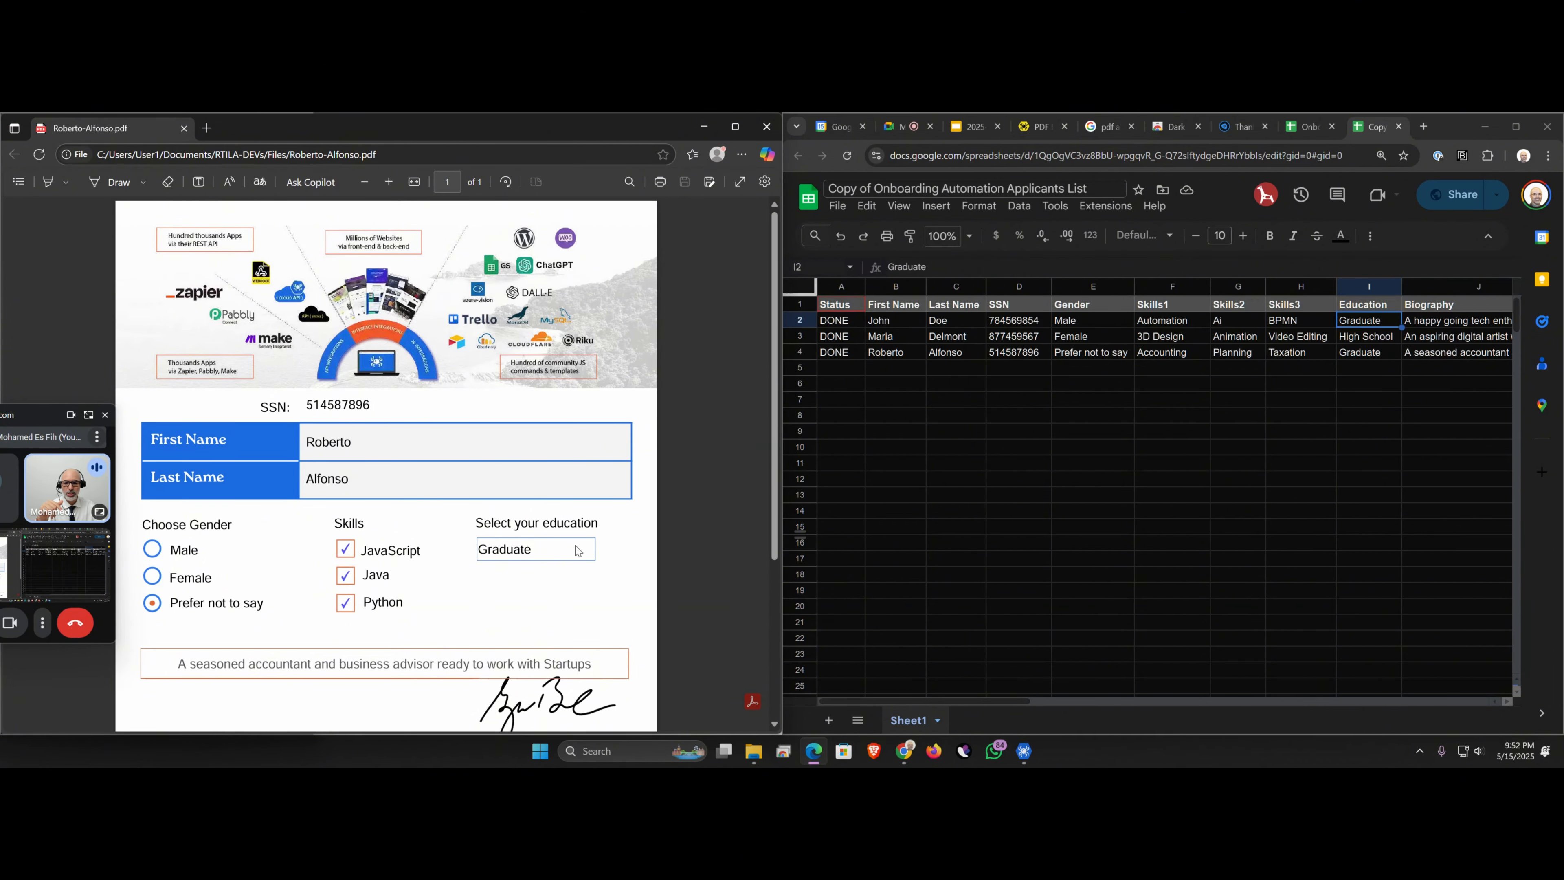
{"action": "left_click", "coordinate": [764, 130]}
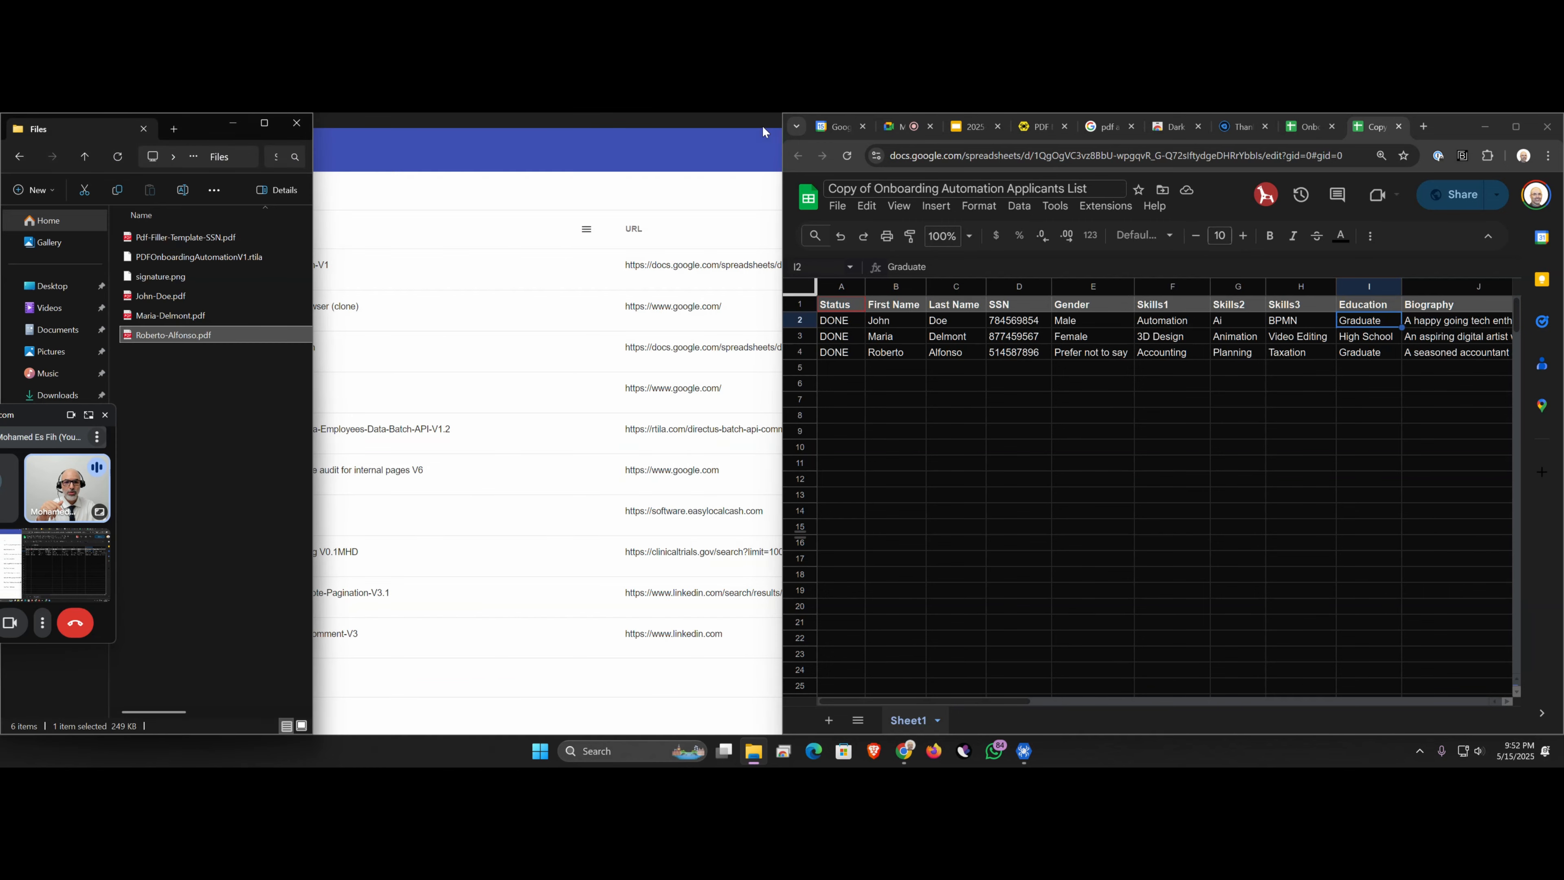
Widen the Files window to show its date, type and size columns, and enlarge the restored applicants sheet window beside it.
{"action": "left_click_drag", "start_coordinate": [312, 231], "coordinate": [716, 234]}
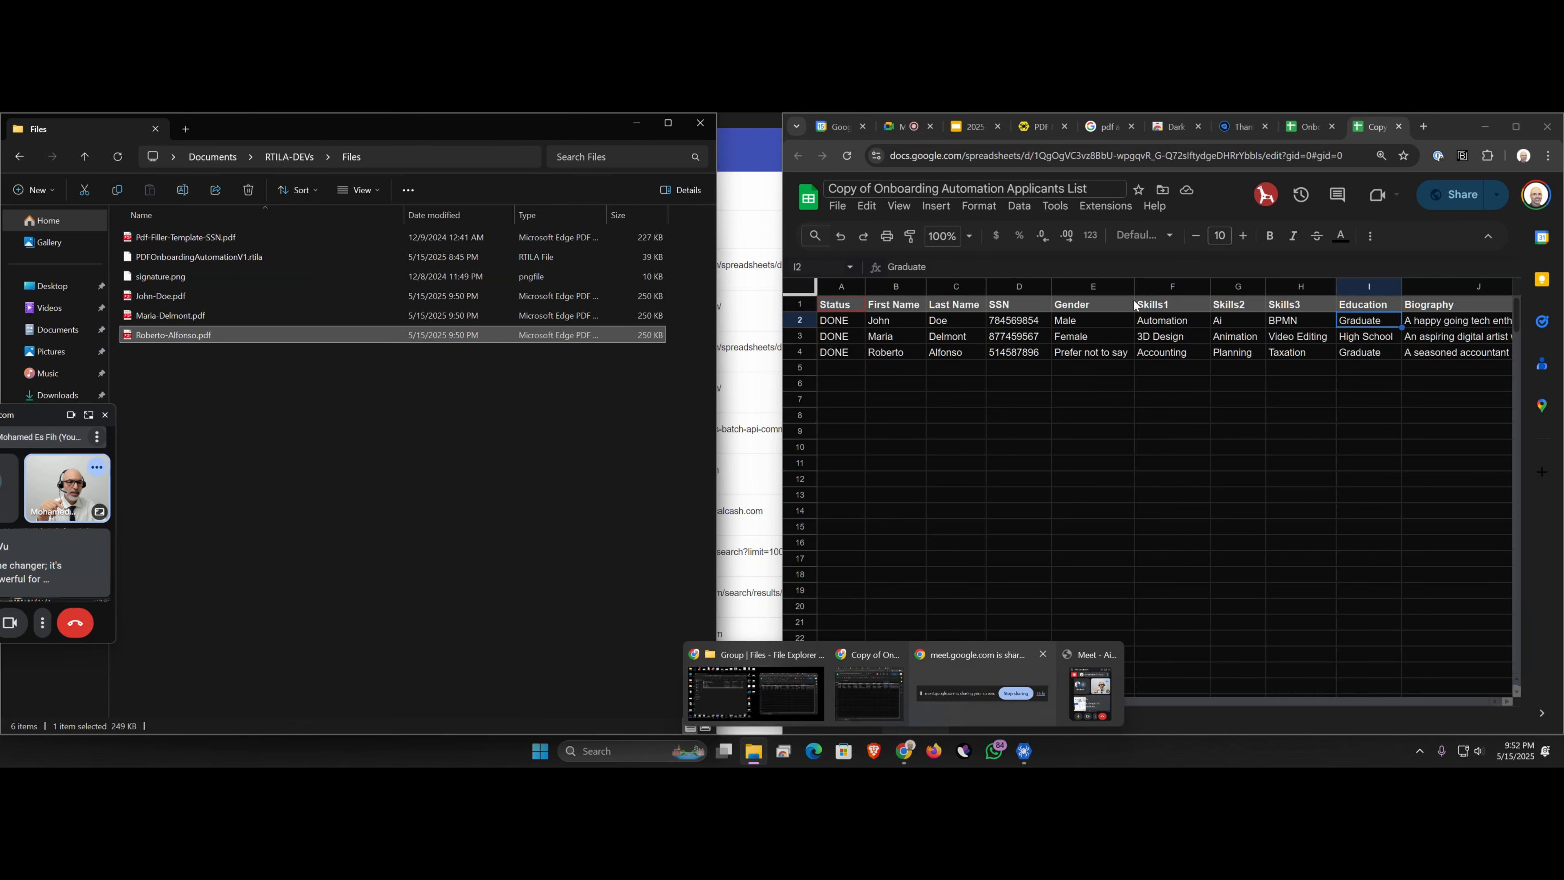
{"action": "left_click", "coordinate": [1456, 137]}
{"action": "double_click", "coordinate": [1457, 134]}
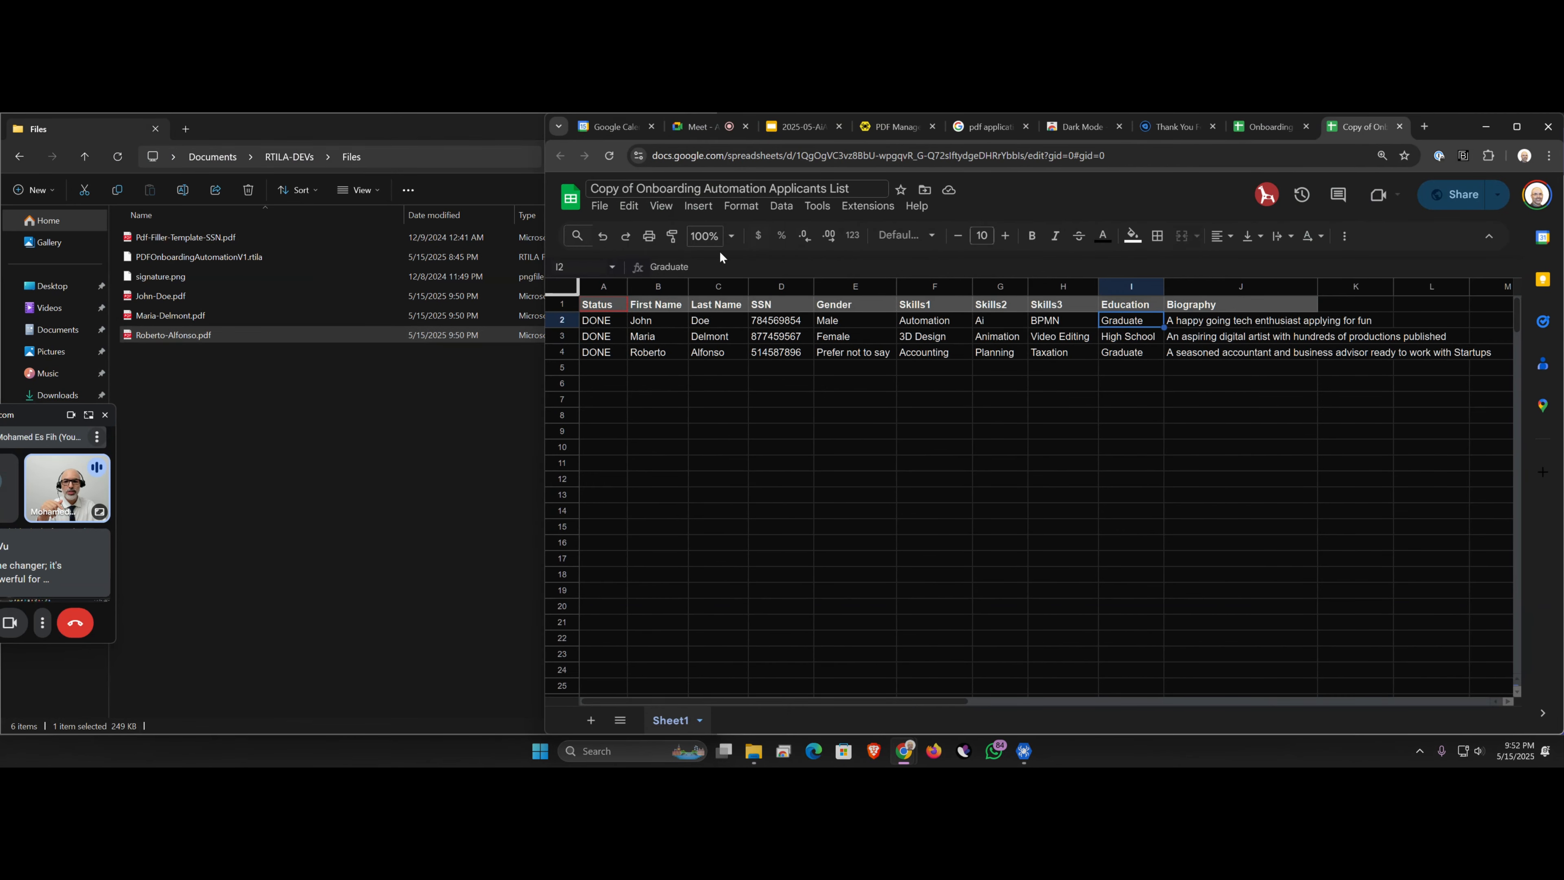
{"action": "left_click", "coordinate": [1517, 127]}
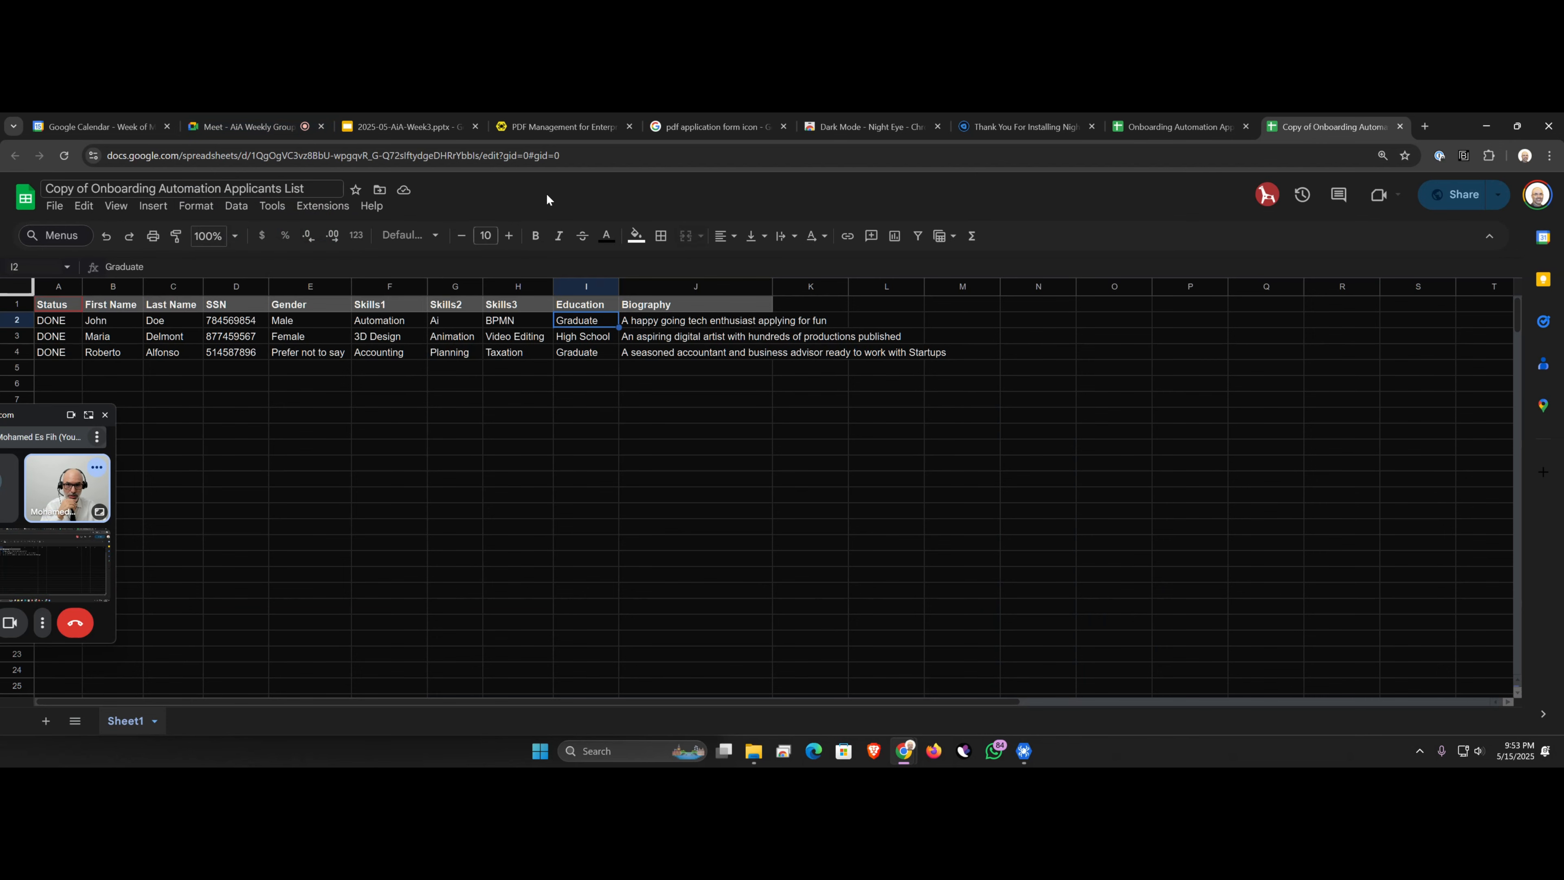
{"action": "left_click", "coordinate": [1517, 126]}
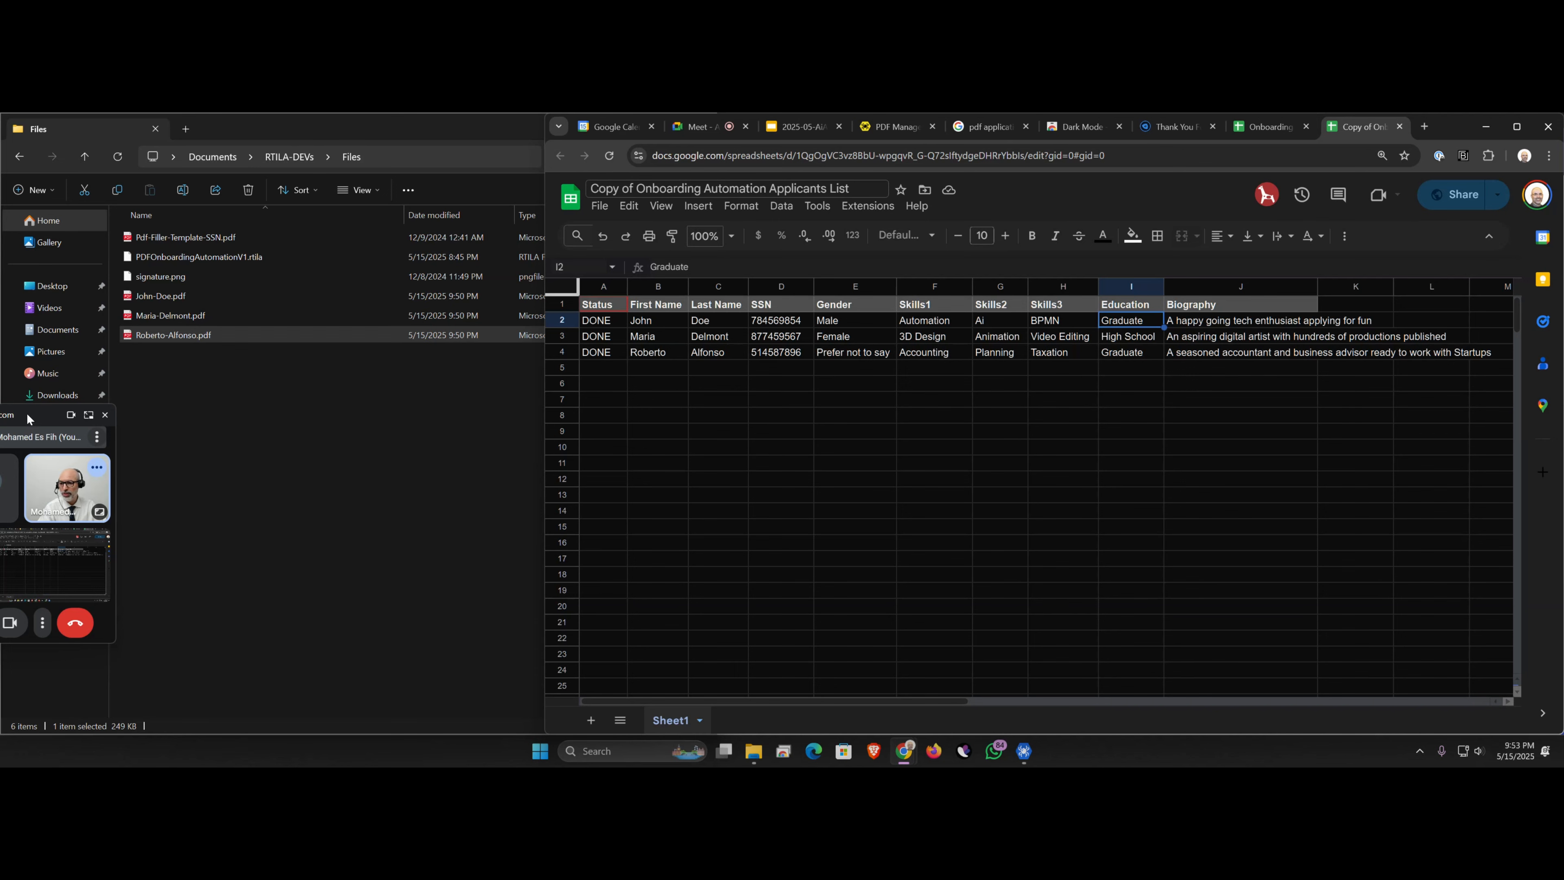
Move the floating Meet window to the upper-left corner, enlarge it over the Files window, and switch to the 2025-05-AiA-Week3 presentation.
{"action": "left_click_drag", "start_coordinate": [29, 415], "coordinate": [105, 119]}
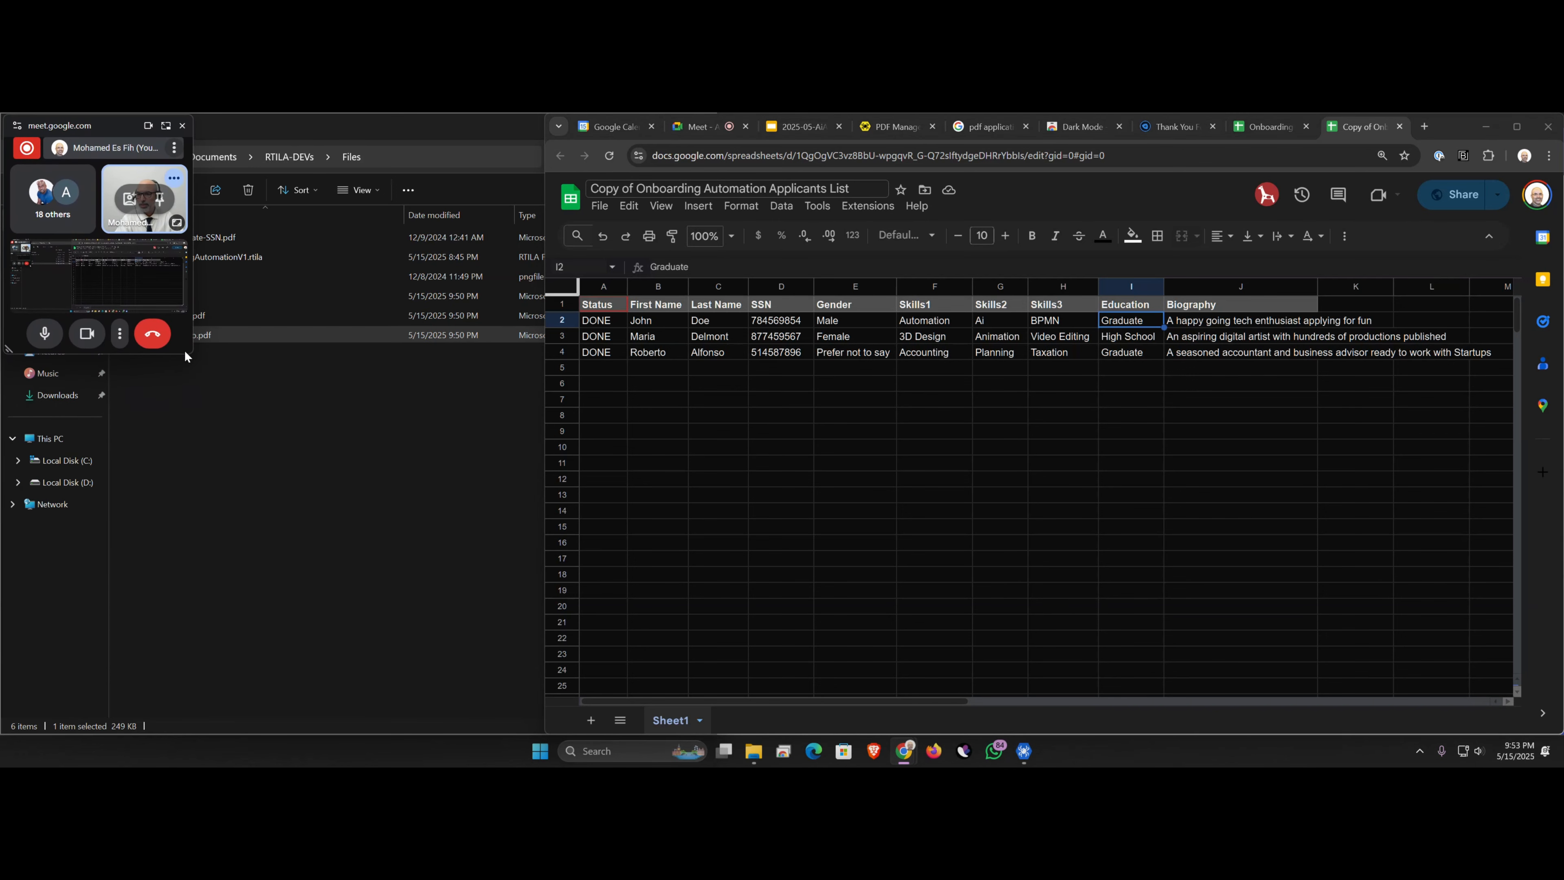
{"action": "left_click_drag", "start_coordinate": [189, 353], "coordinate": [533, 742]}
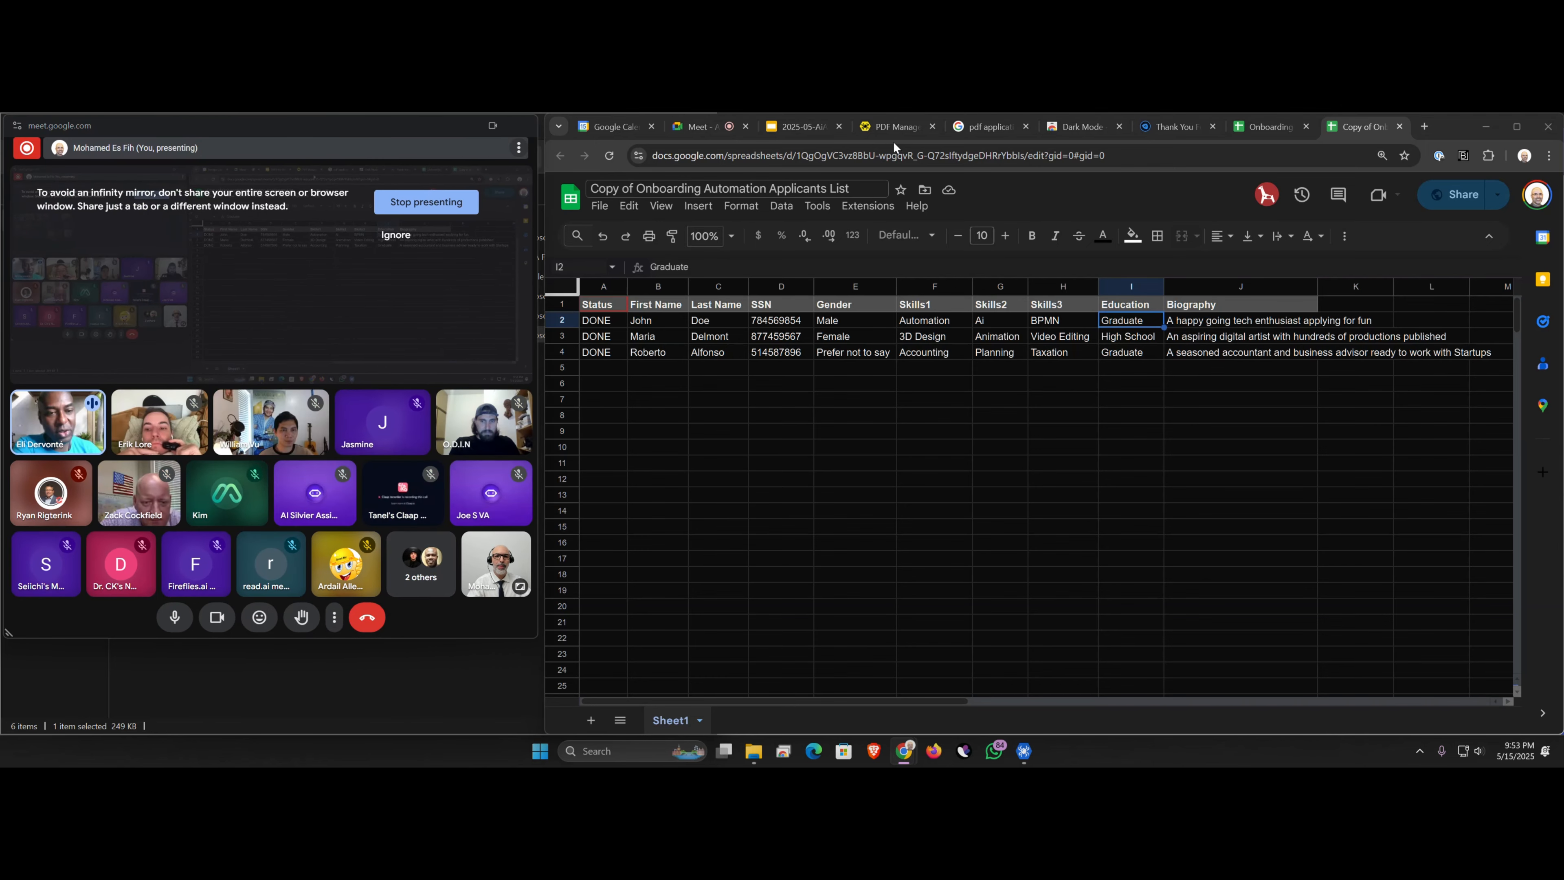
{"action": "left_click", "coordinate": [801, 128]}
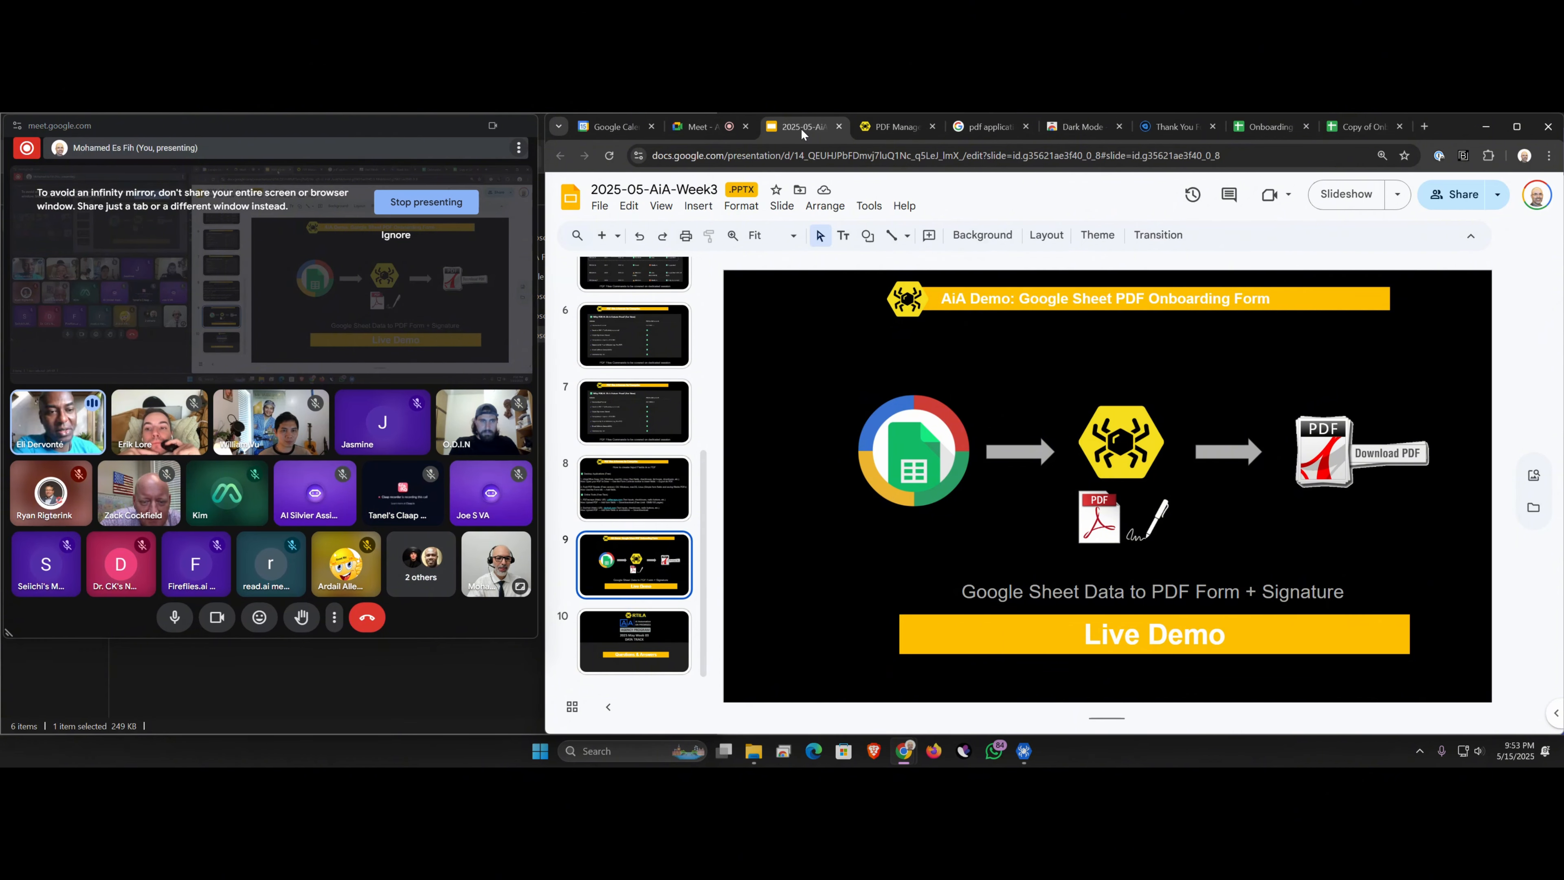